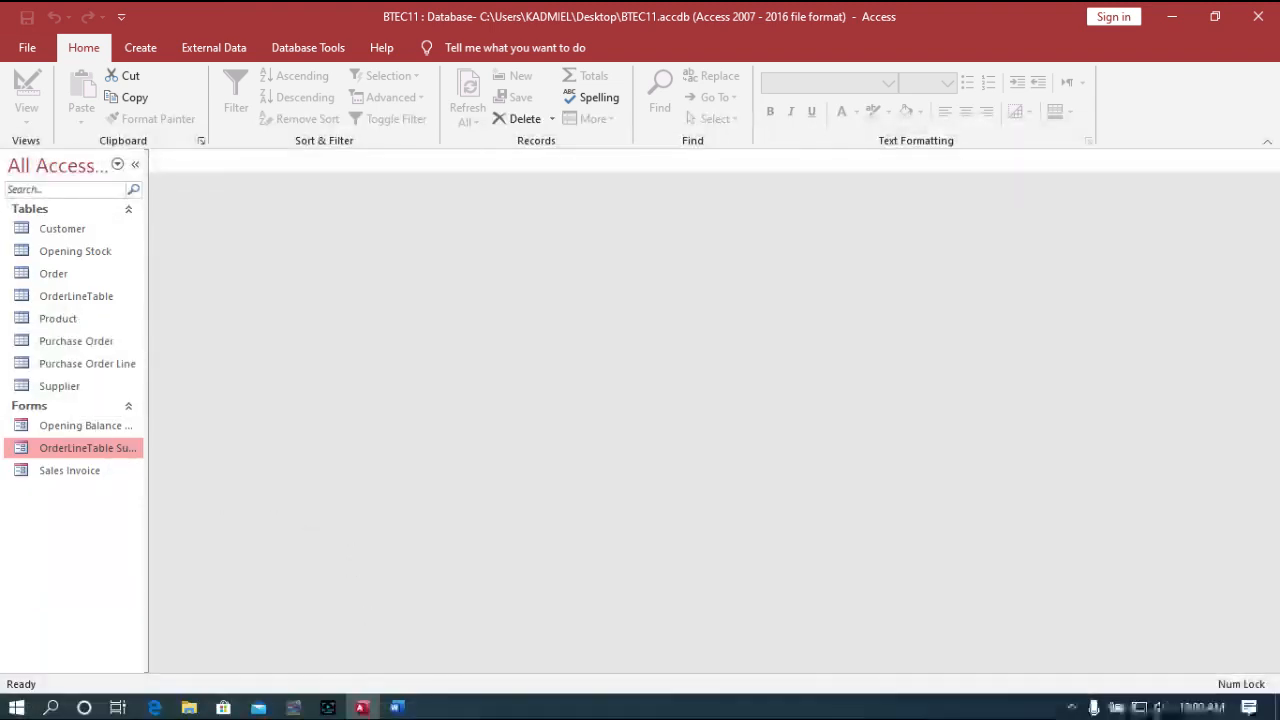
# Switch to the blank Word document and increase the font size to 18
pyautogui.moveTo(381, 710)
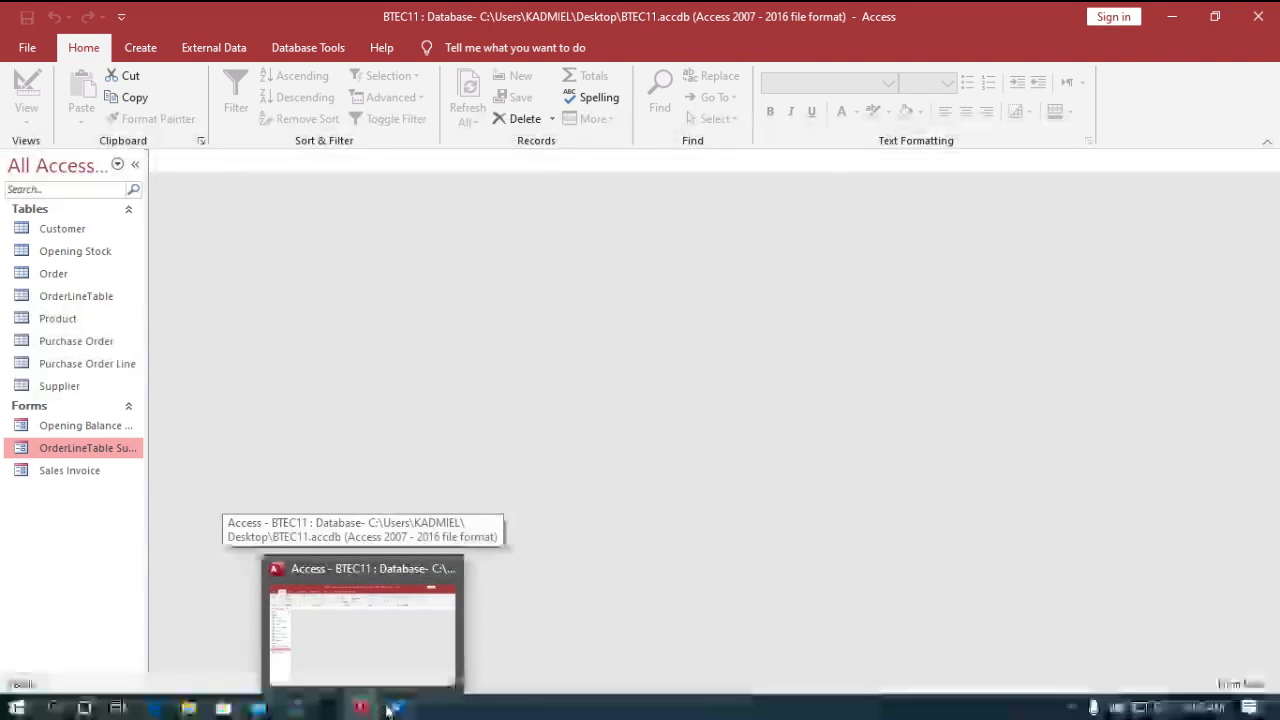
pyautogui.click(395, 710)
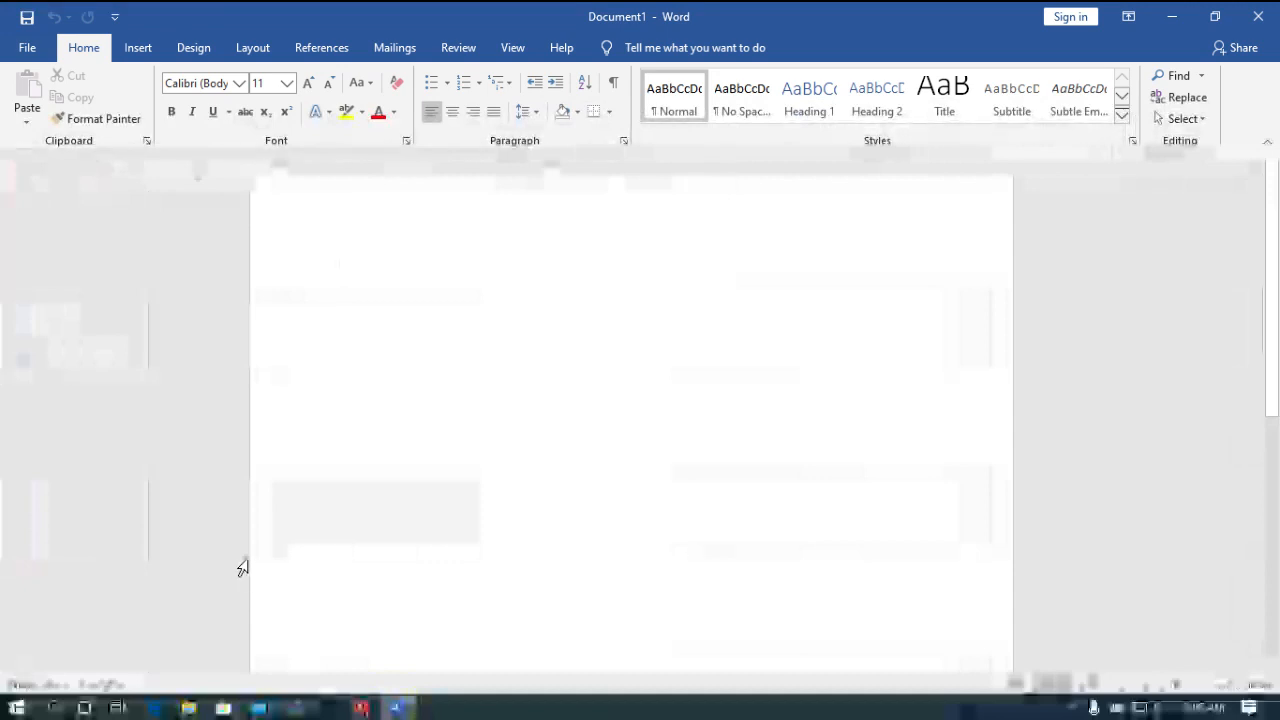
pyautogui.hotkey('ctrl', ']')
pyautogui.hotkey('ctrl', ']')
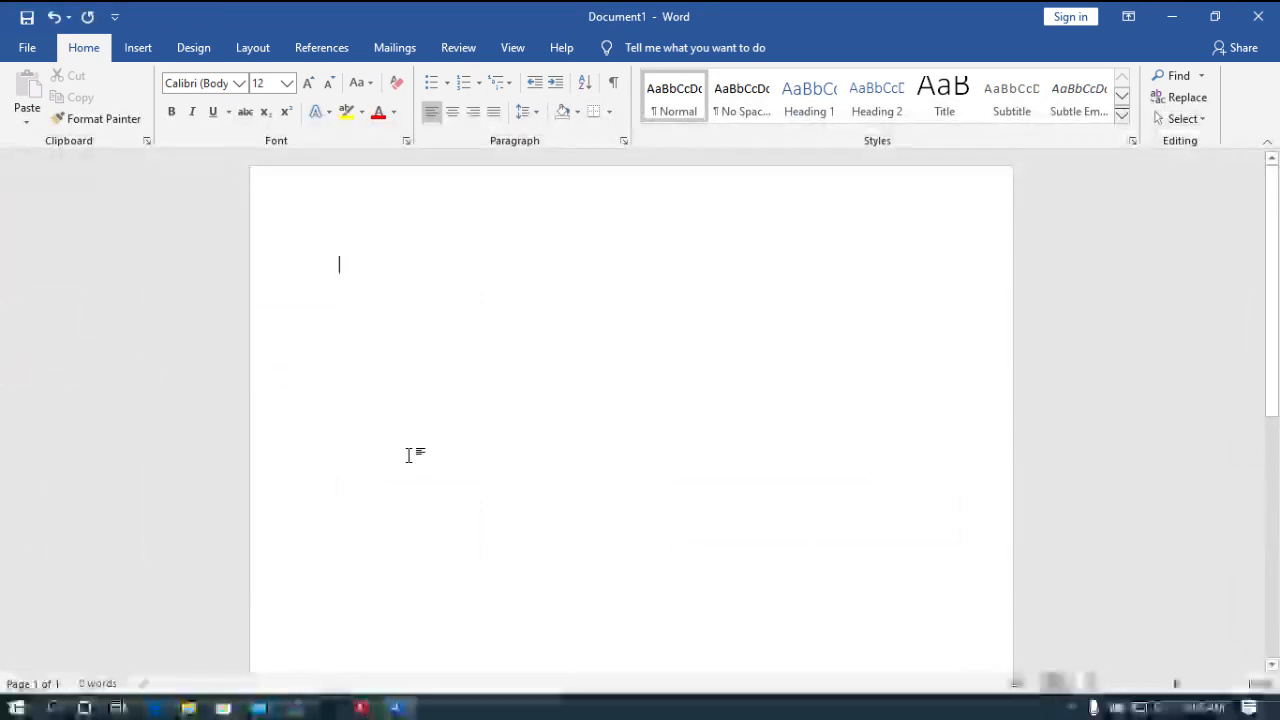
pyautogui.hotkey('ctrl', ']')
pyautogui.hotkey('ctrl', ']')
pyautogui.hotkey('ctrl', ']')
pyautogui.hotkey('ctrl', ']')
pyautogui.hotkey('ctrl', ']')
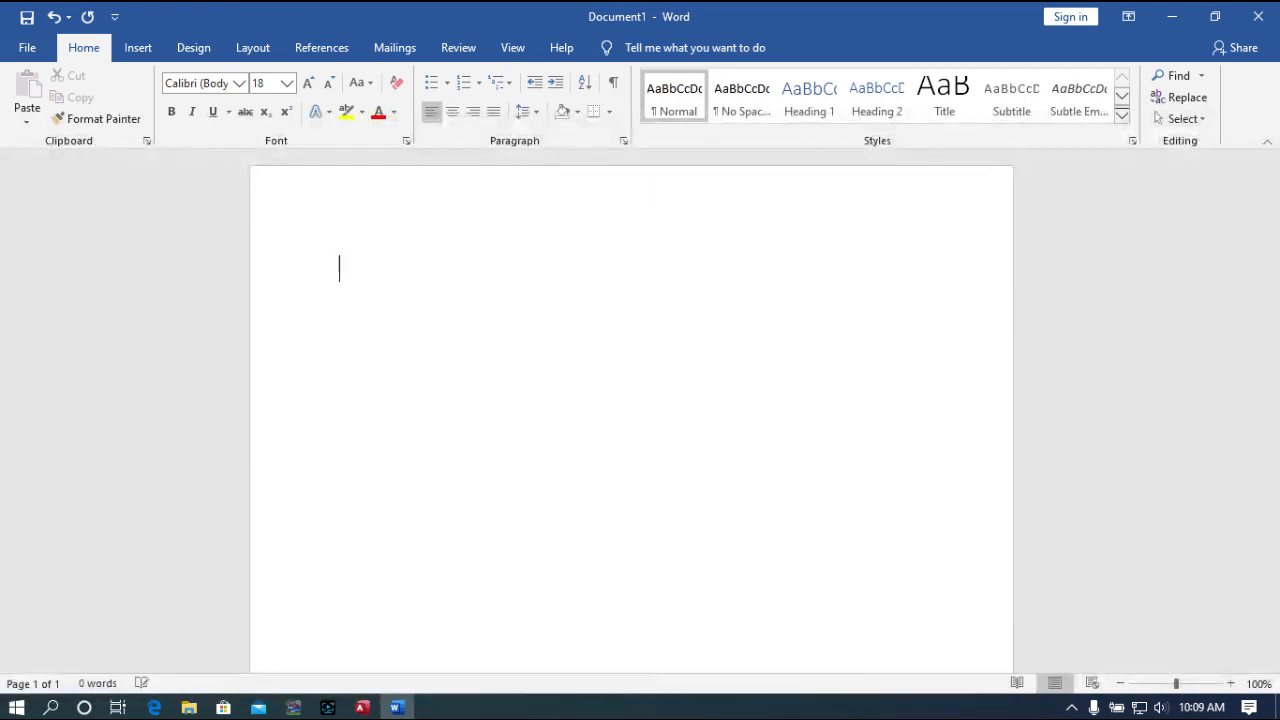
pyautogui.write('Invoice')
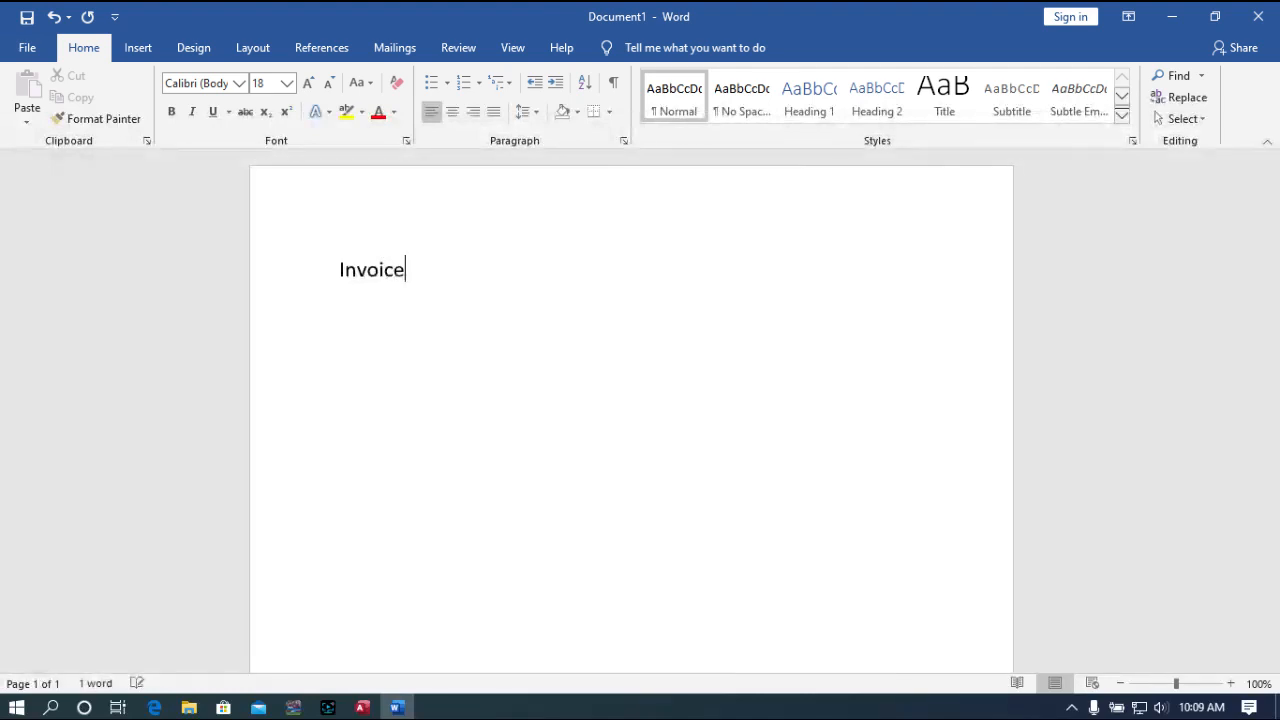
pyautogui.press('BackSpace')
pyautogui.press('BackSpace')
pyautogui.press('BackSpace')
pyautogui.press('BackSpace')
pyautogui.press('BackSpace')
pyautogui.press('BackSpace')
pyautogui.press('BackSpace')
pyautogui.press('BackSpace')
# Enter "PurchaseOrder ID" as the first line of the document and begin a new line
pyautogui.write('P')
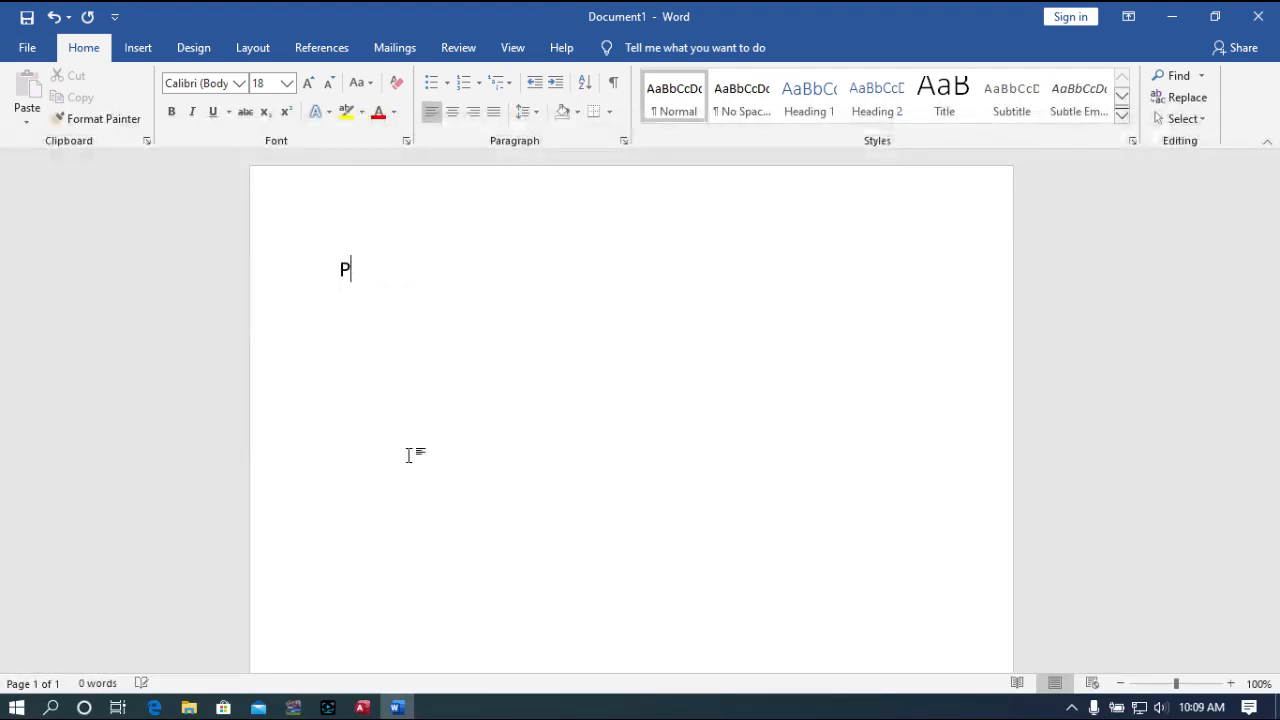
pyautogui.write('urchase')
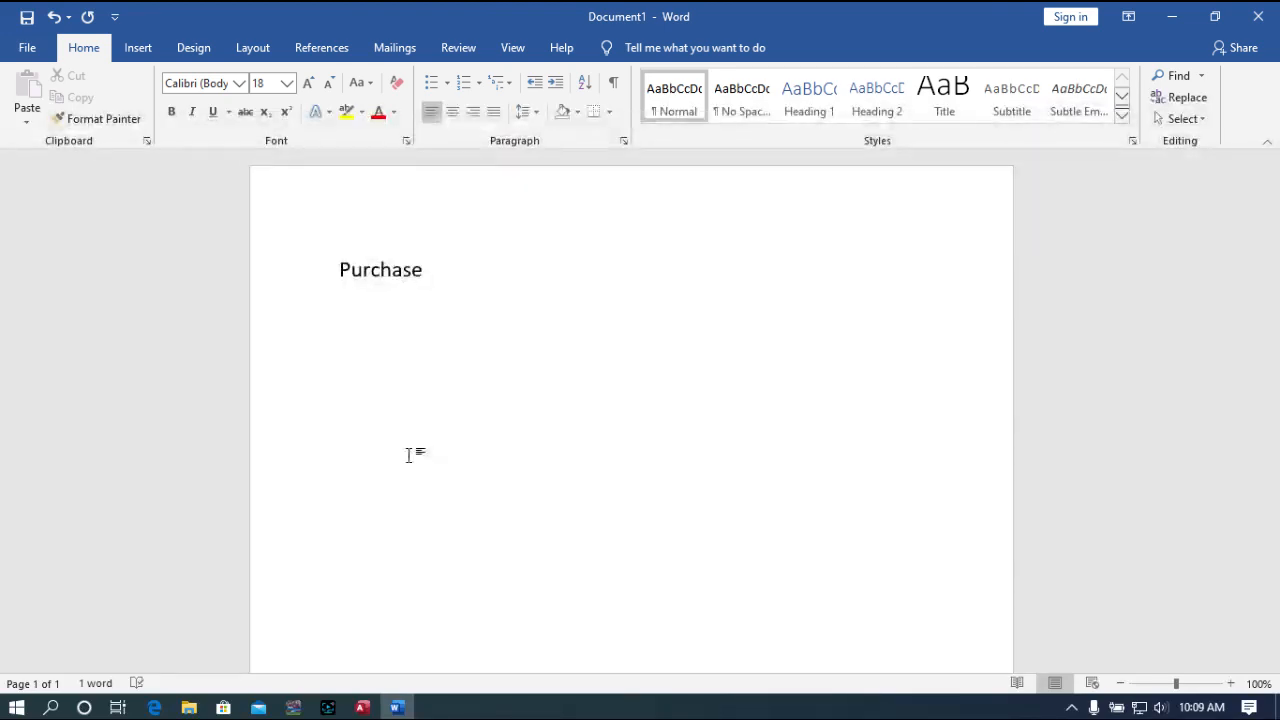
pyautogui.write('Order')
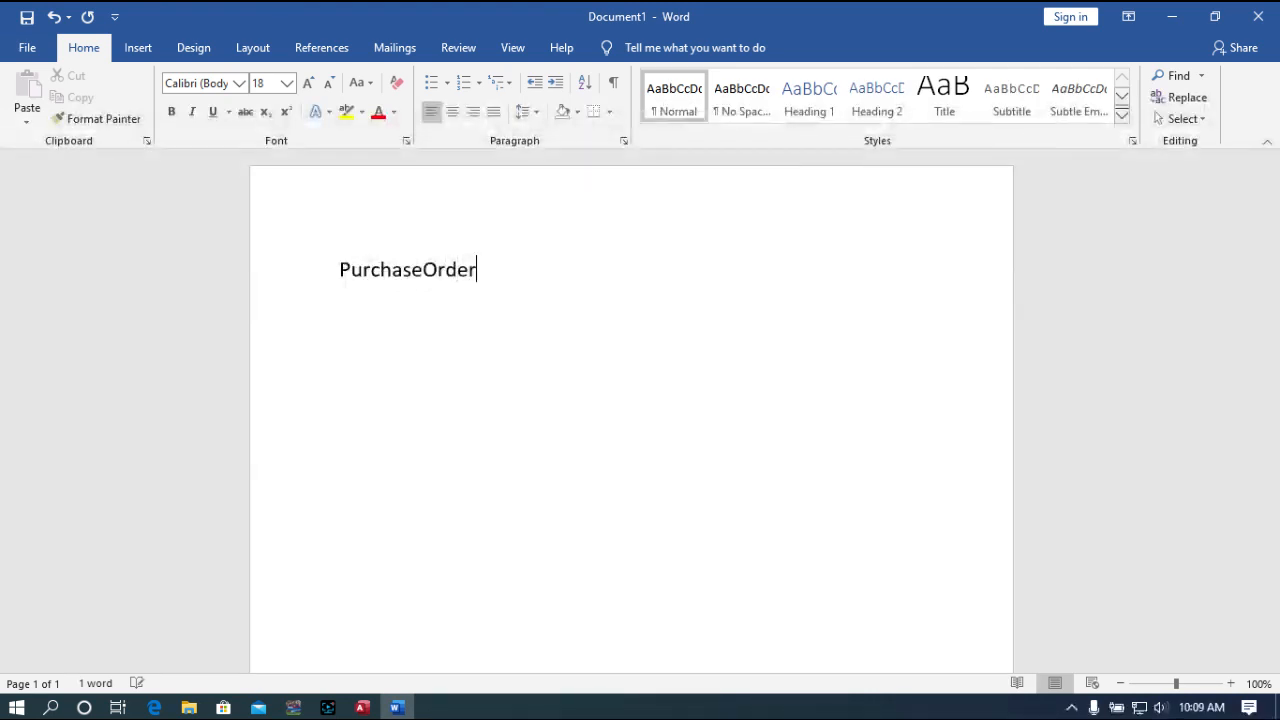
pyautogui.write(' ID')
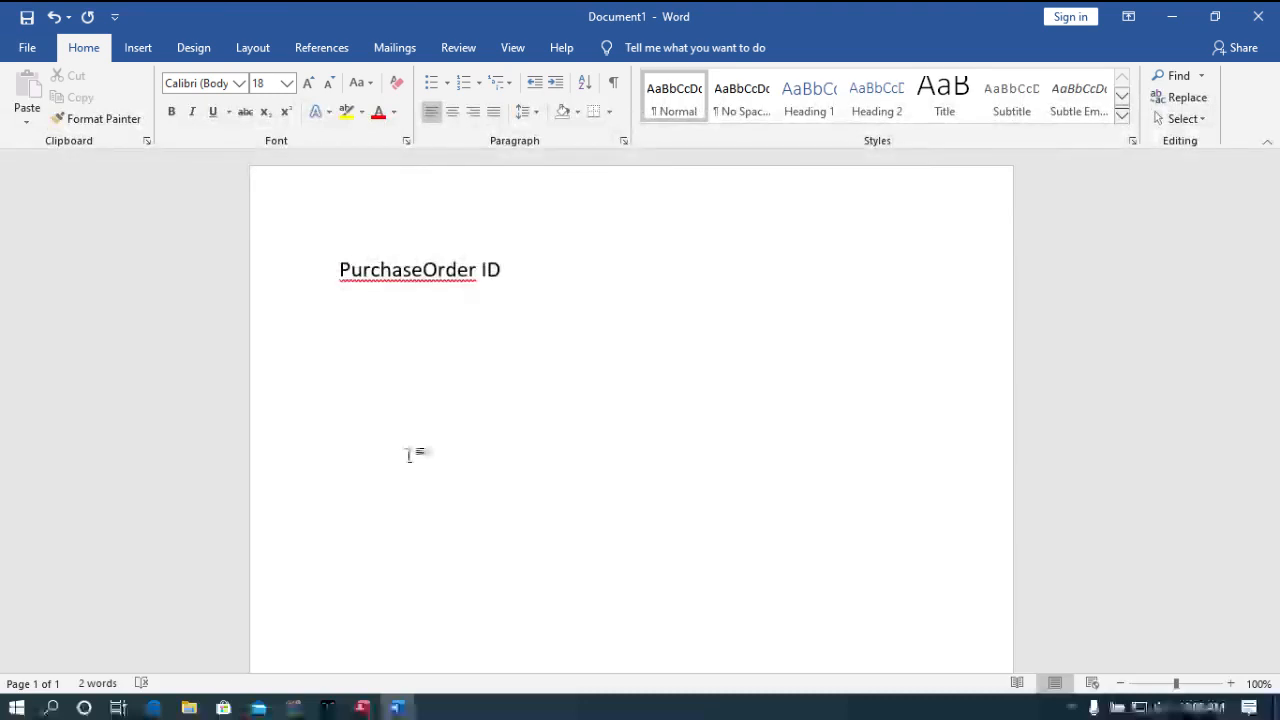
pyautogui.press('Return')
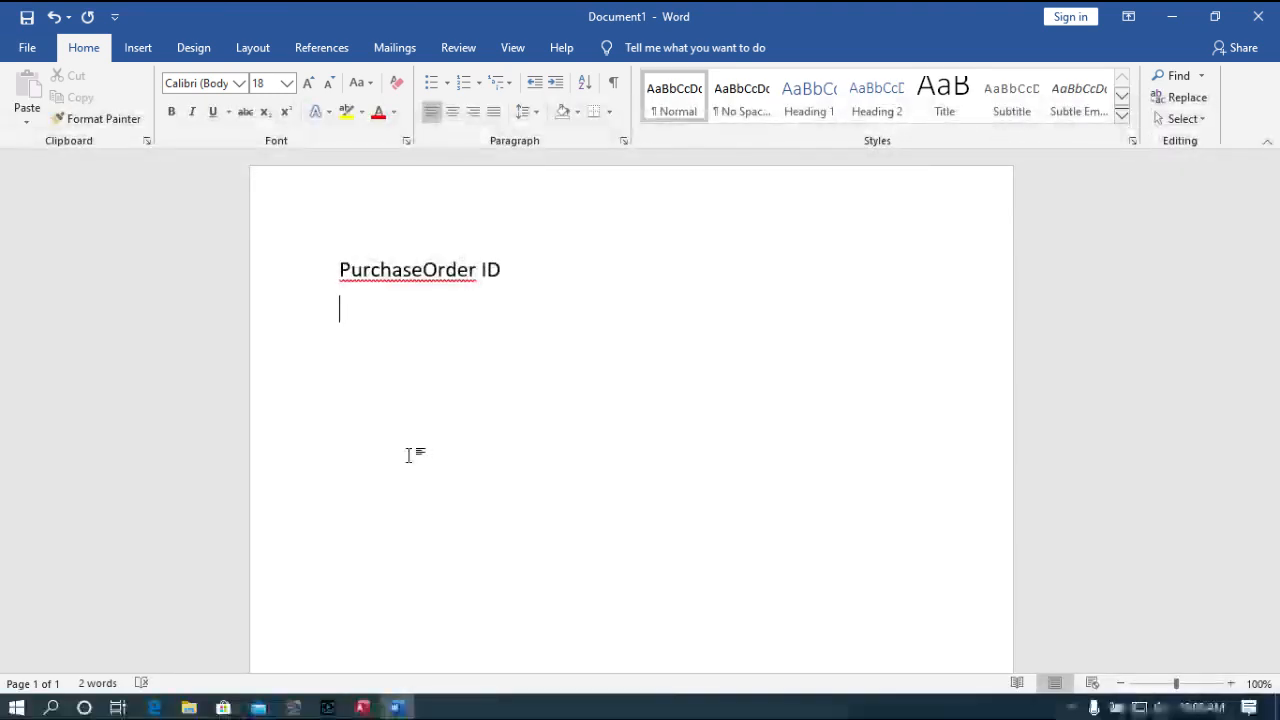
# Add "PurchaseDate" as the second line below PurchaseOrder ID and begin a new line
pyautogui.write('Pur')
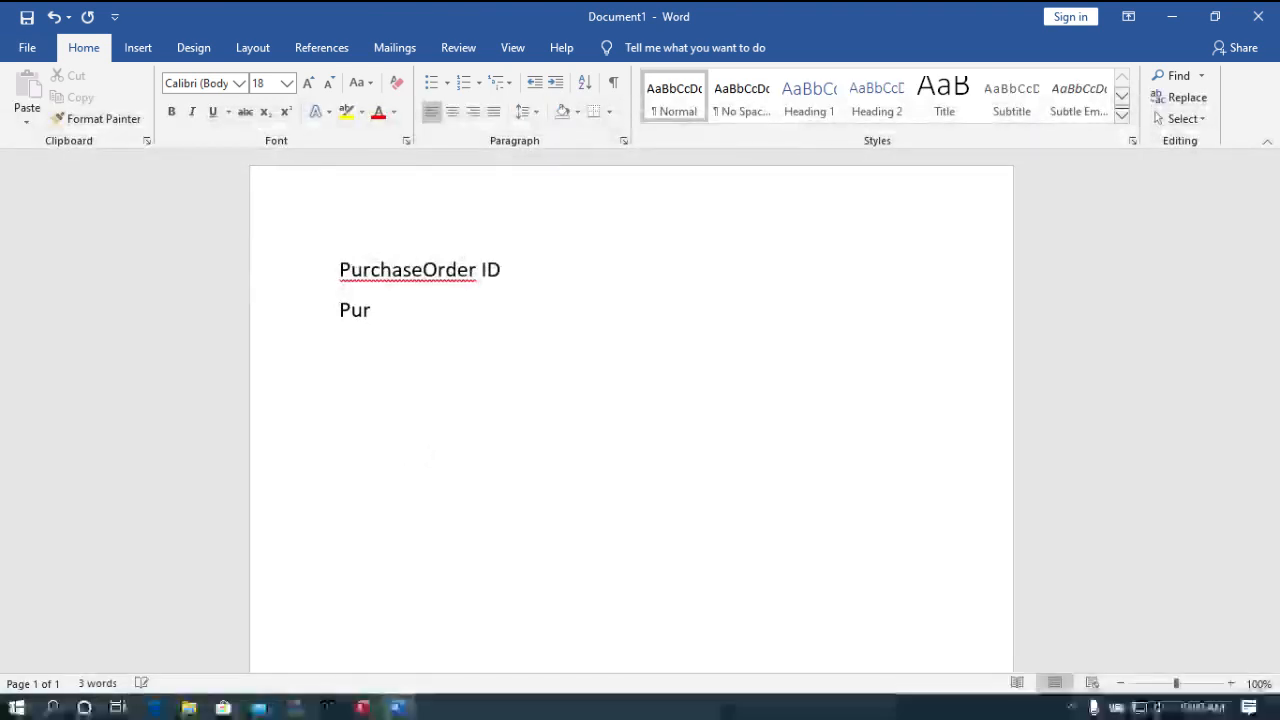
pyautogui.write('cha')
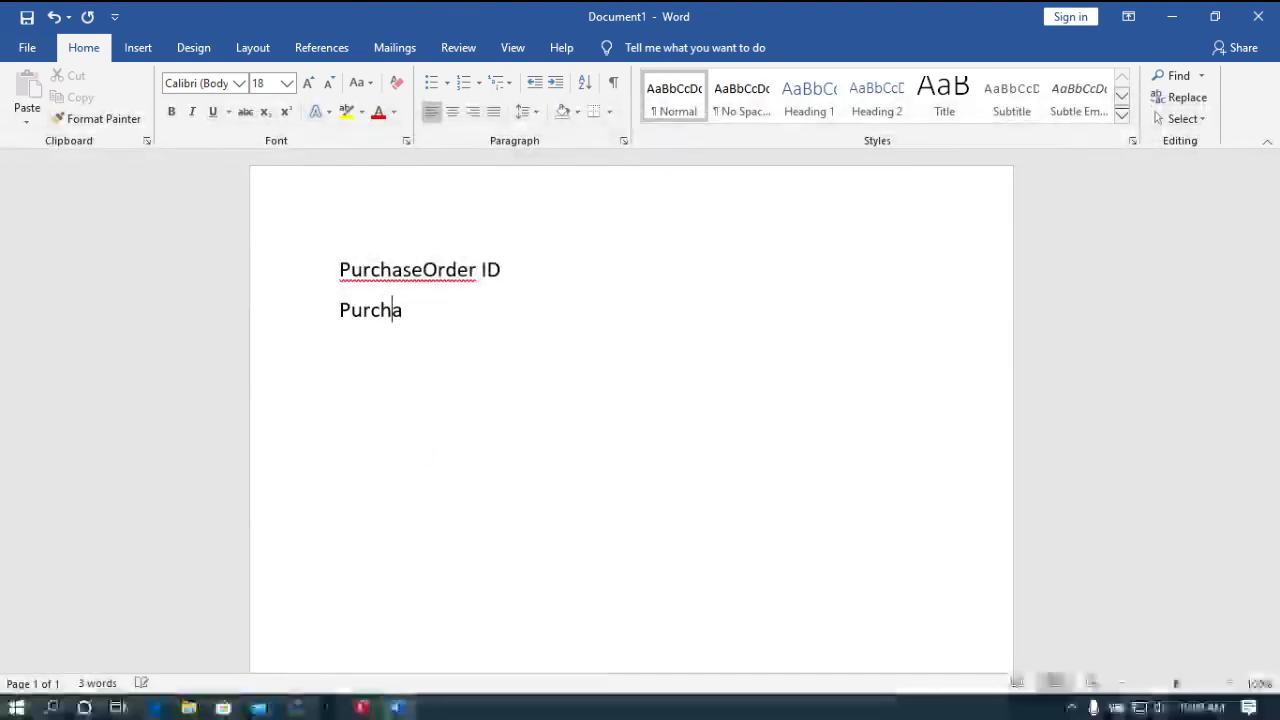
pyautogui.write('seD')
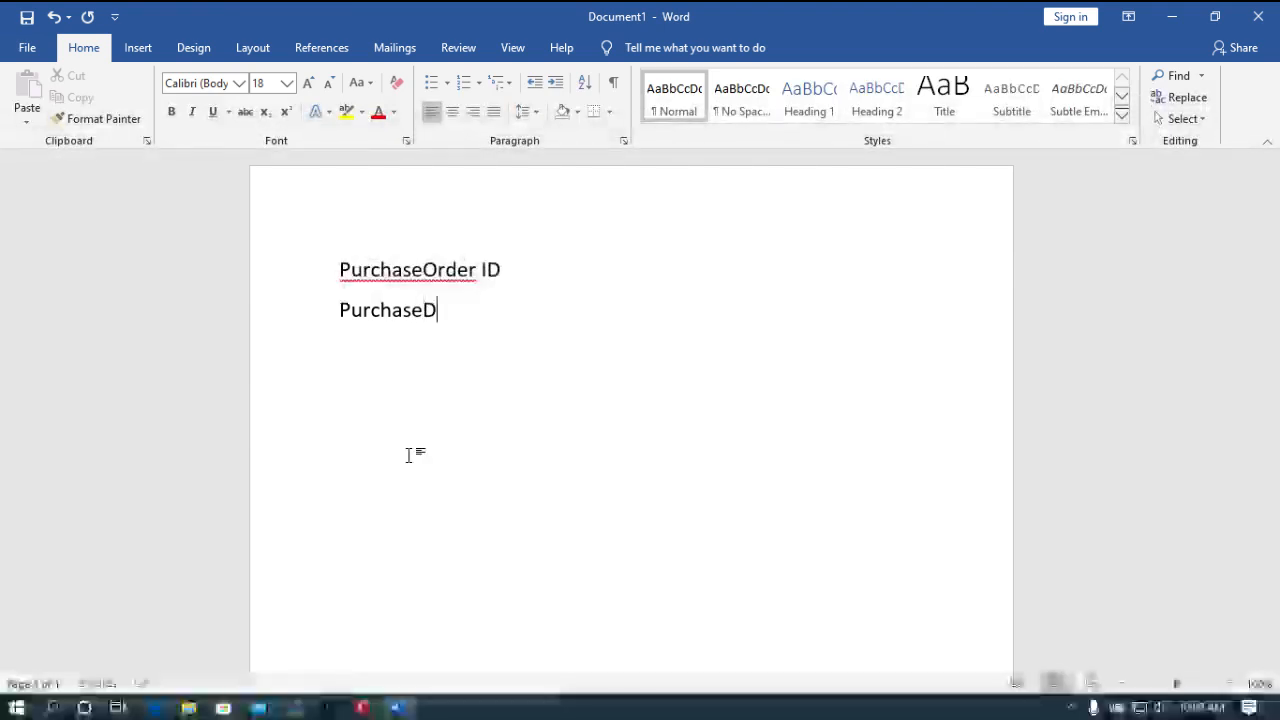
pyautogui.write('ate')
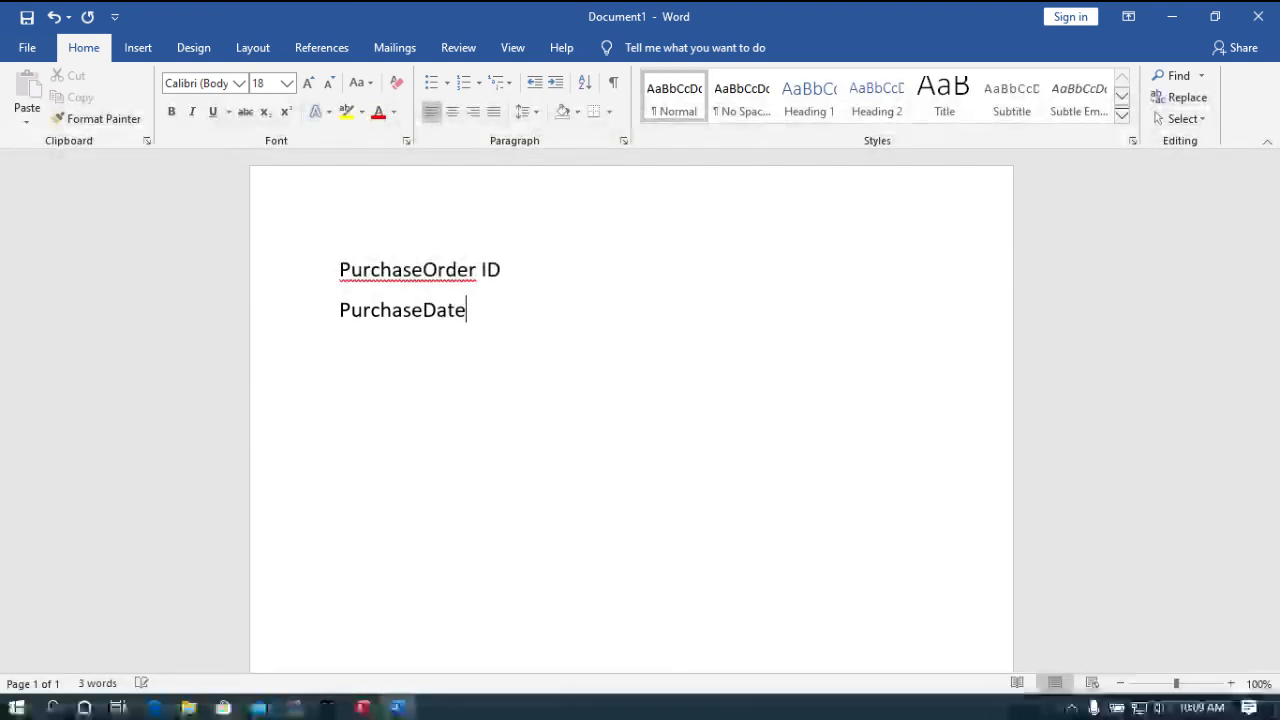
pyautogui.press('Return')
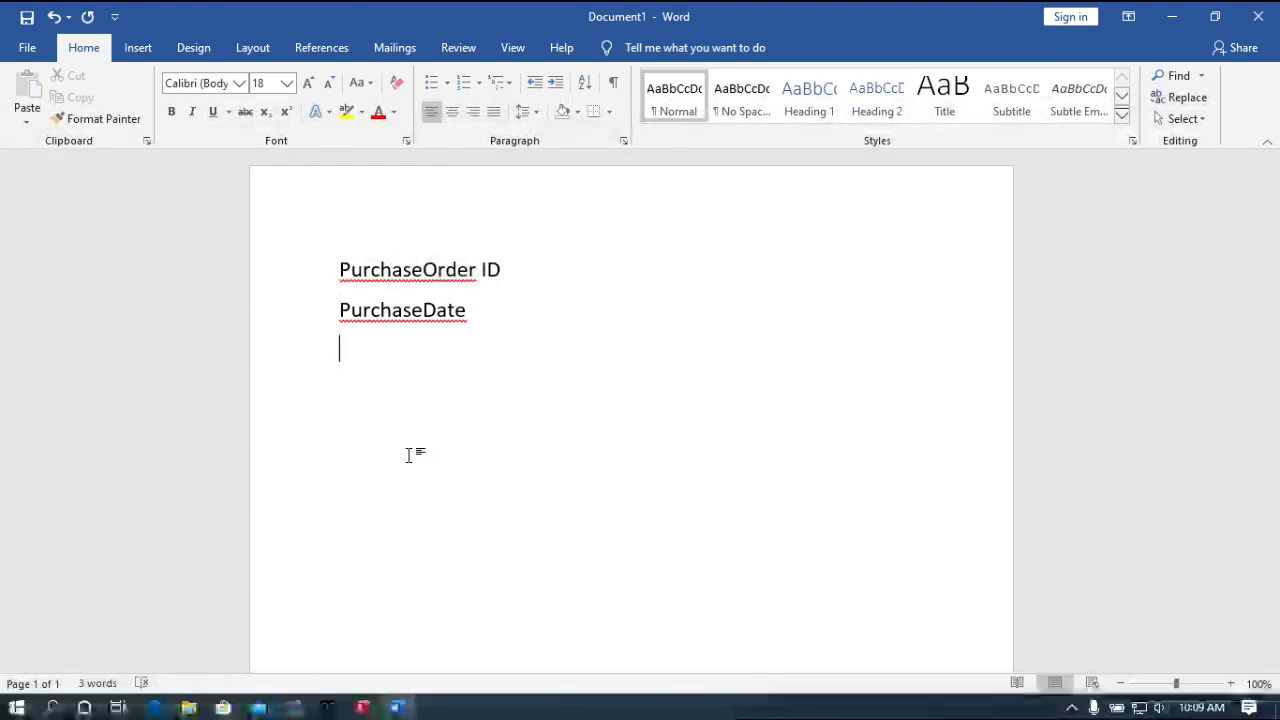
# Add "Suppliers Details" as the third line below PurchaseDate and begin a new line
pyautogui.write('Supp')
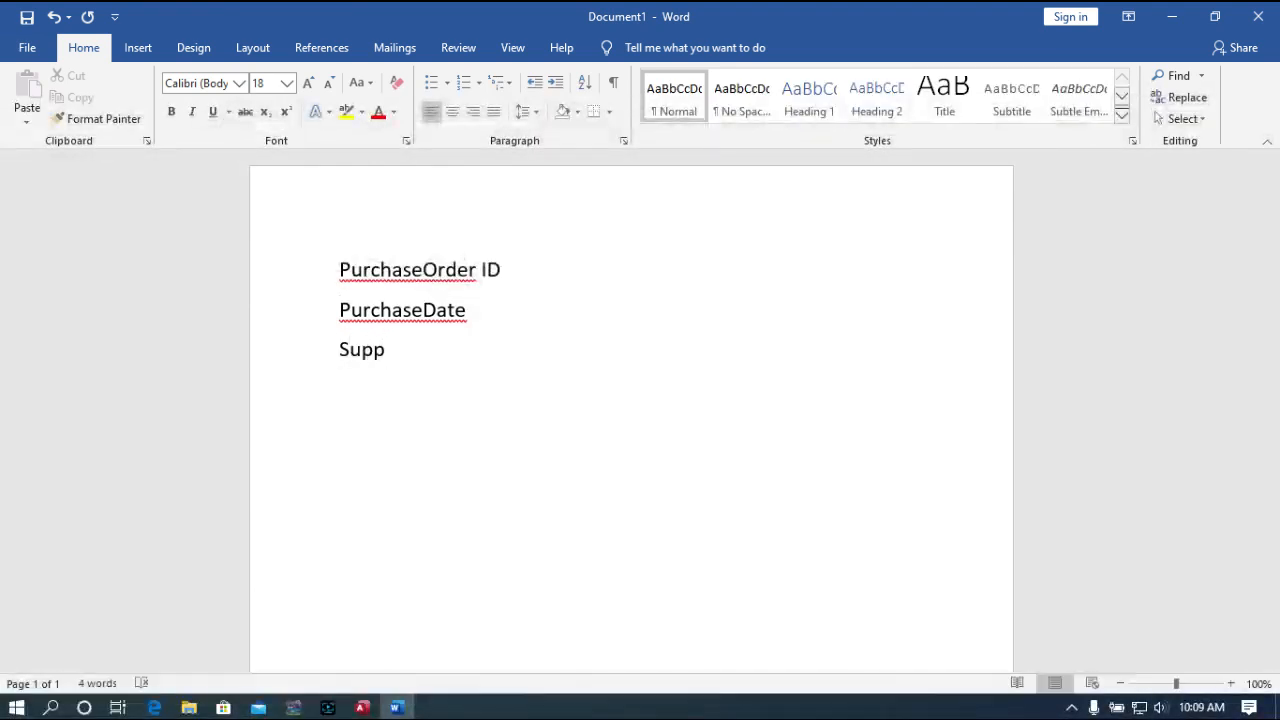
pyautogui.write('l')
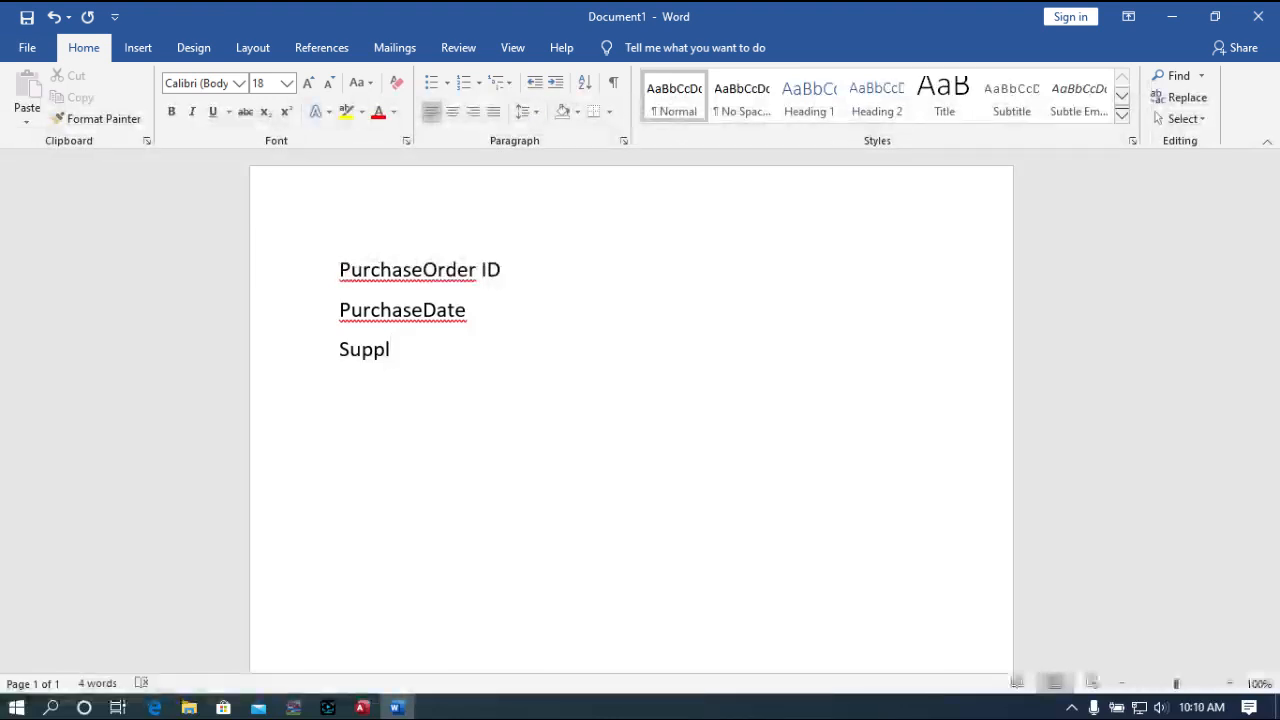
pyautogui.write('iers')
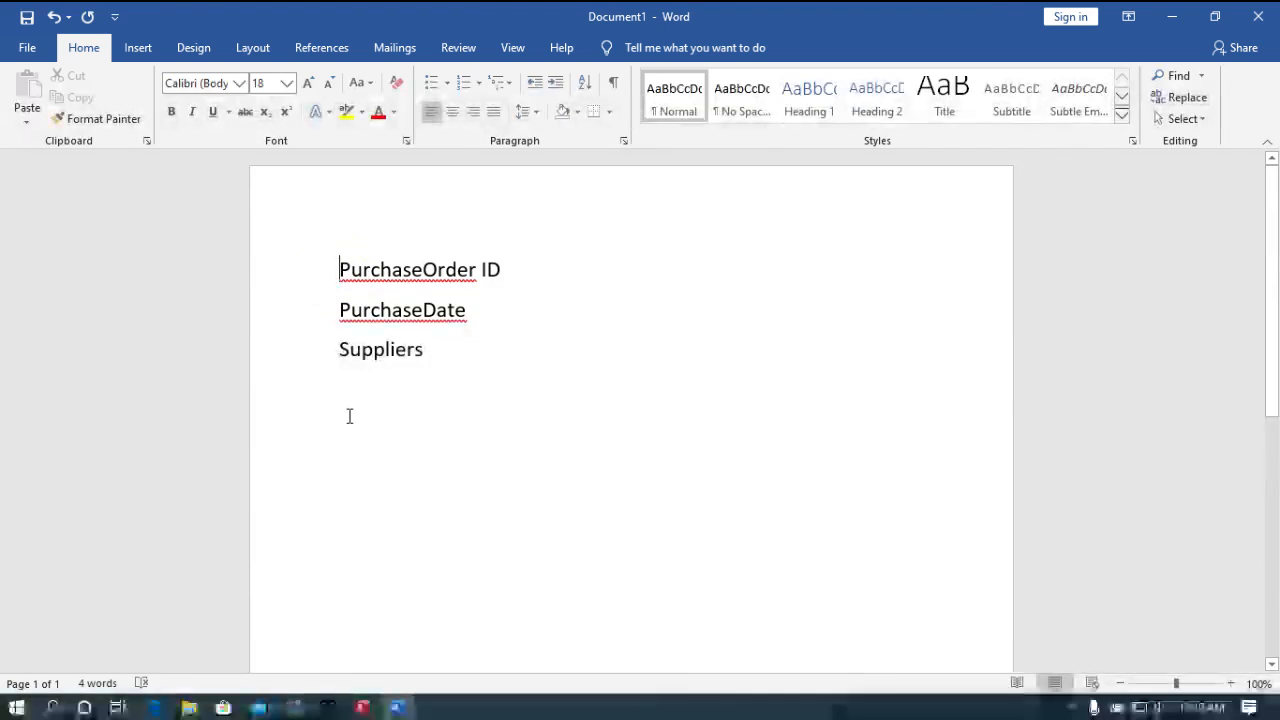
pyautogui.click(453, 344)
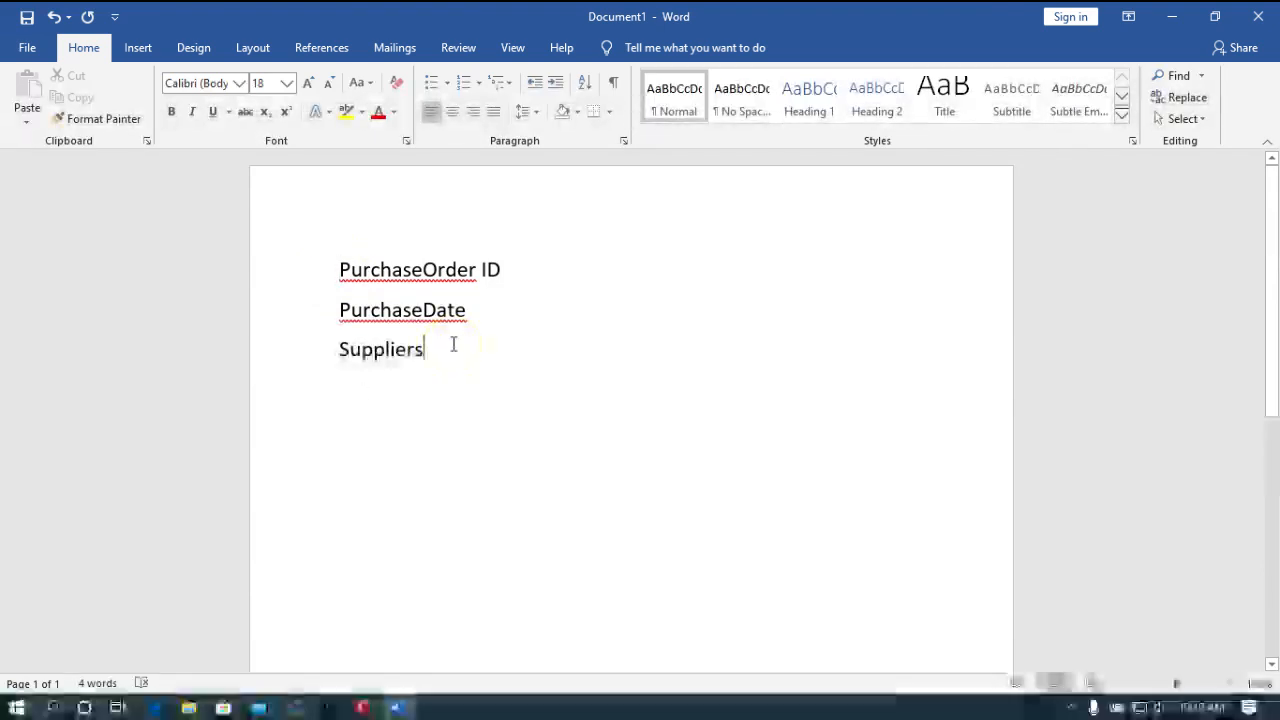
pyautogui.write('Det')
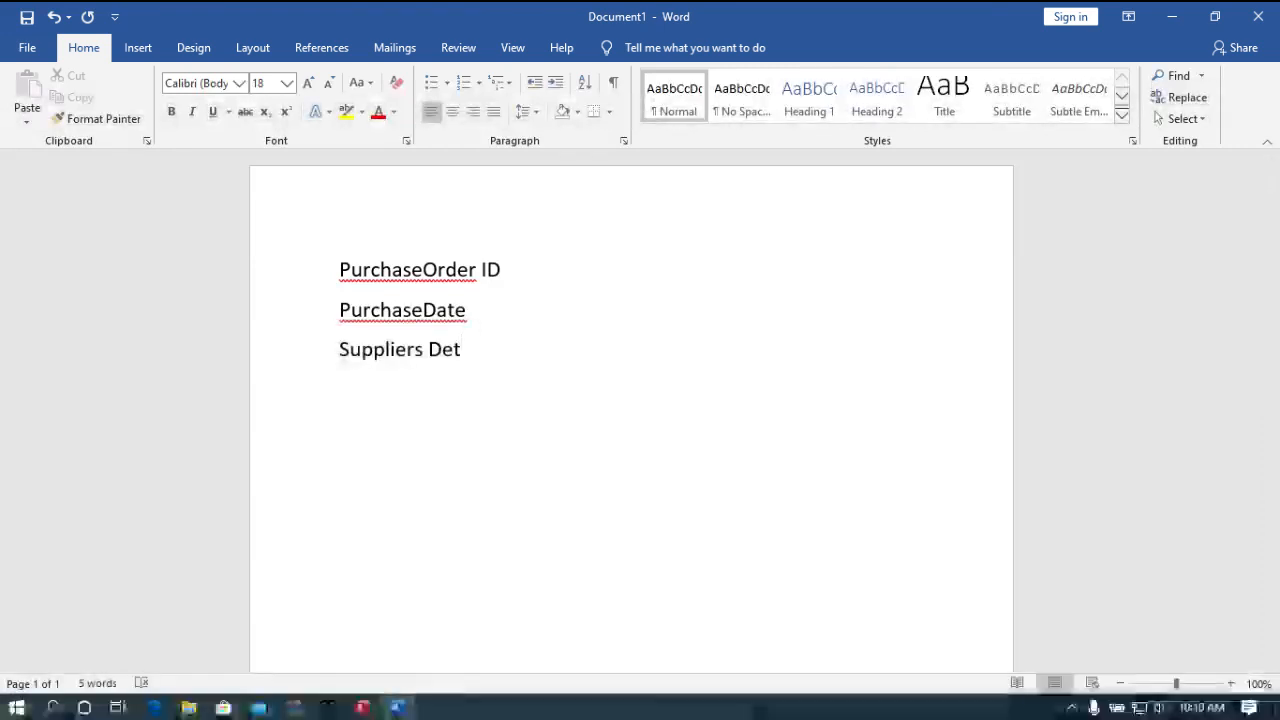
pyautogui.write('ails')
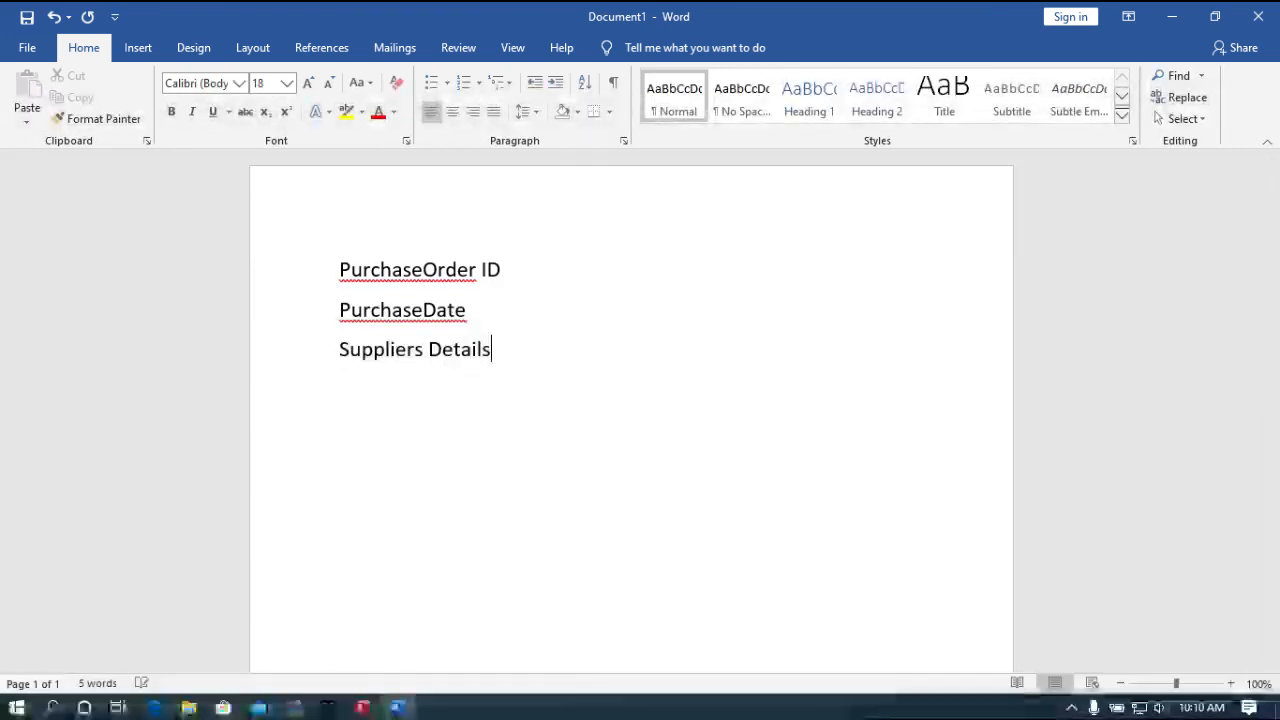
pyautogui.press('Return')
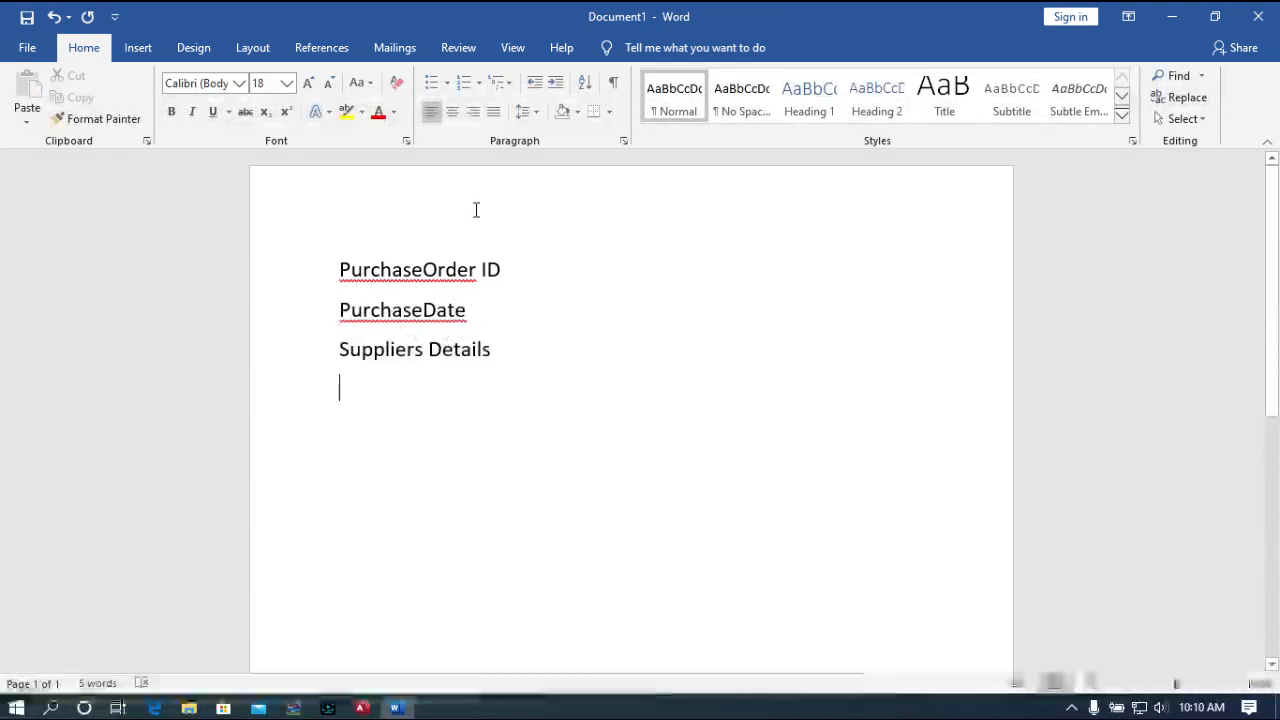
# Insert a table with four columns and three rows below the Suppliers Details line
pyautogui.click(137, 50)
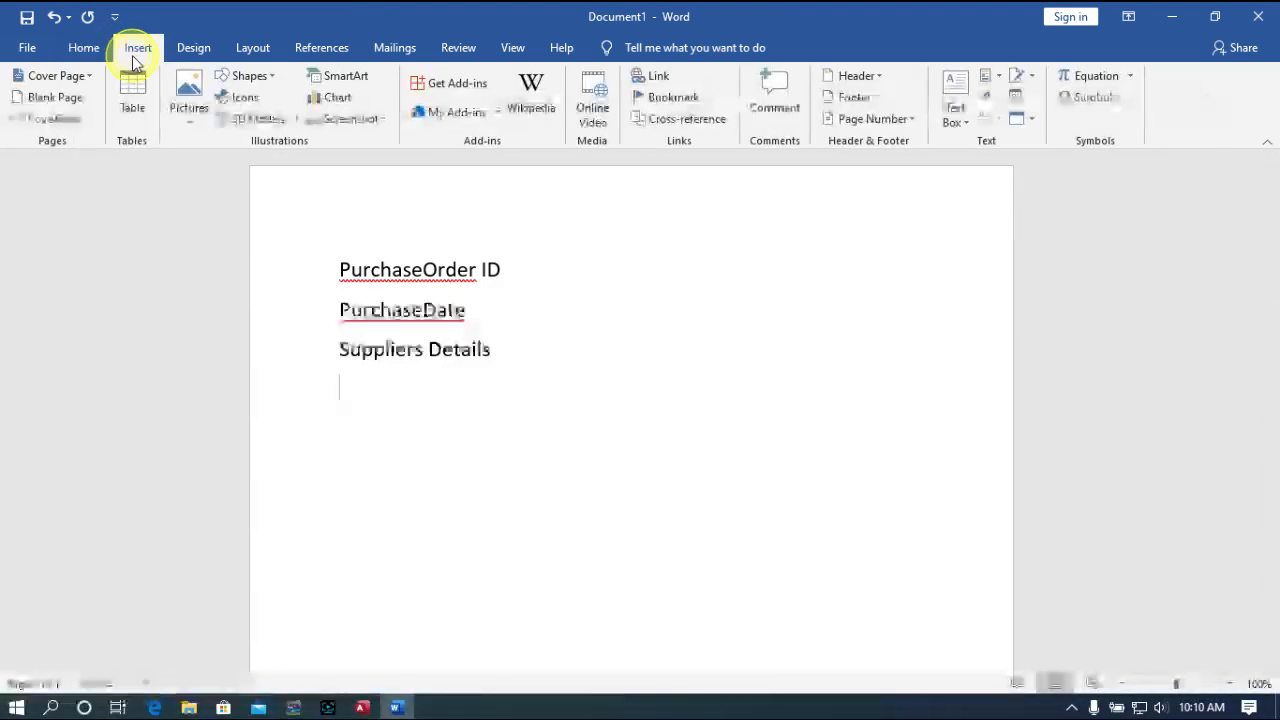
pyautogui.click(130, 92)
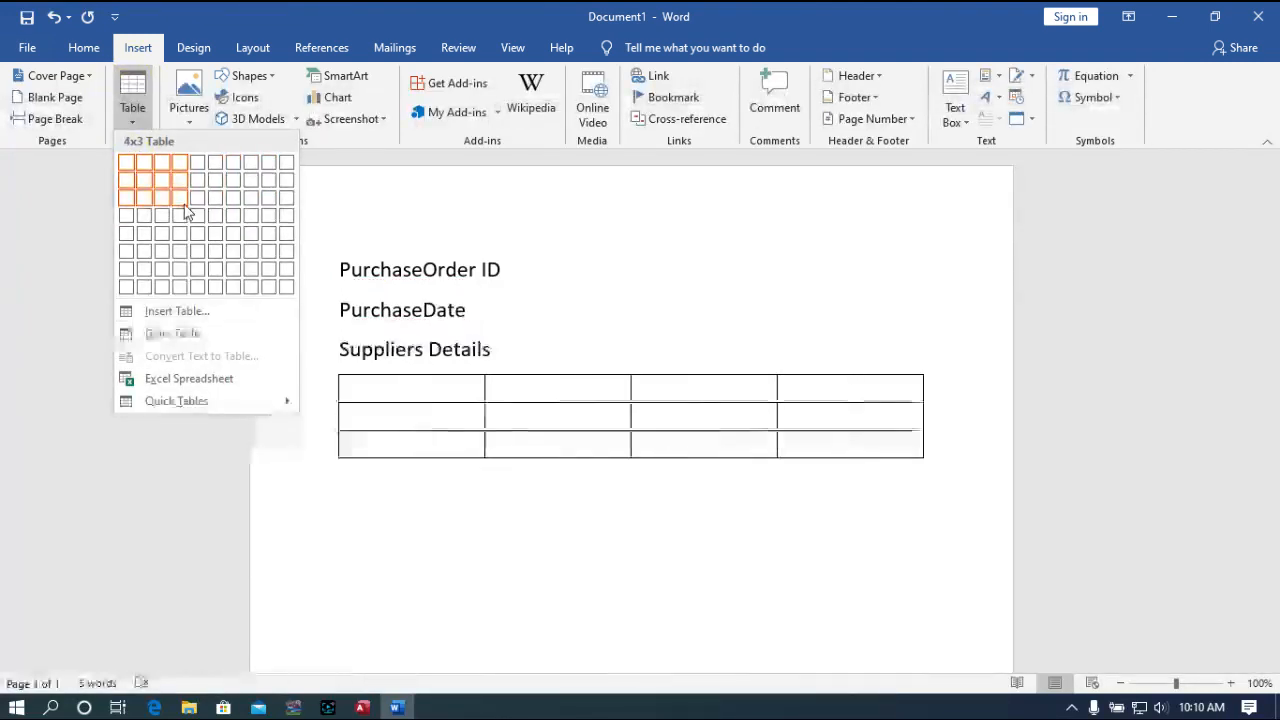
pyautogui.click(182, 203)
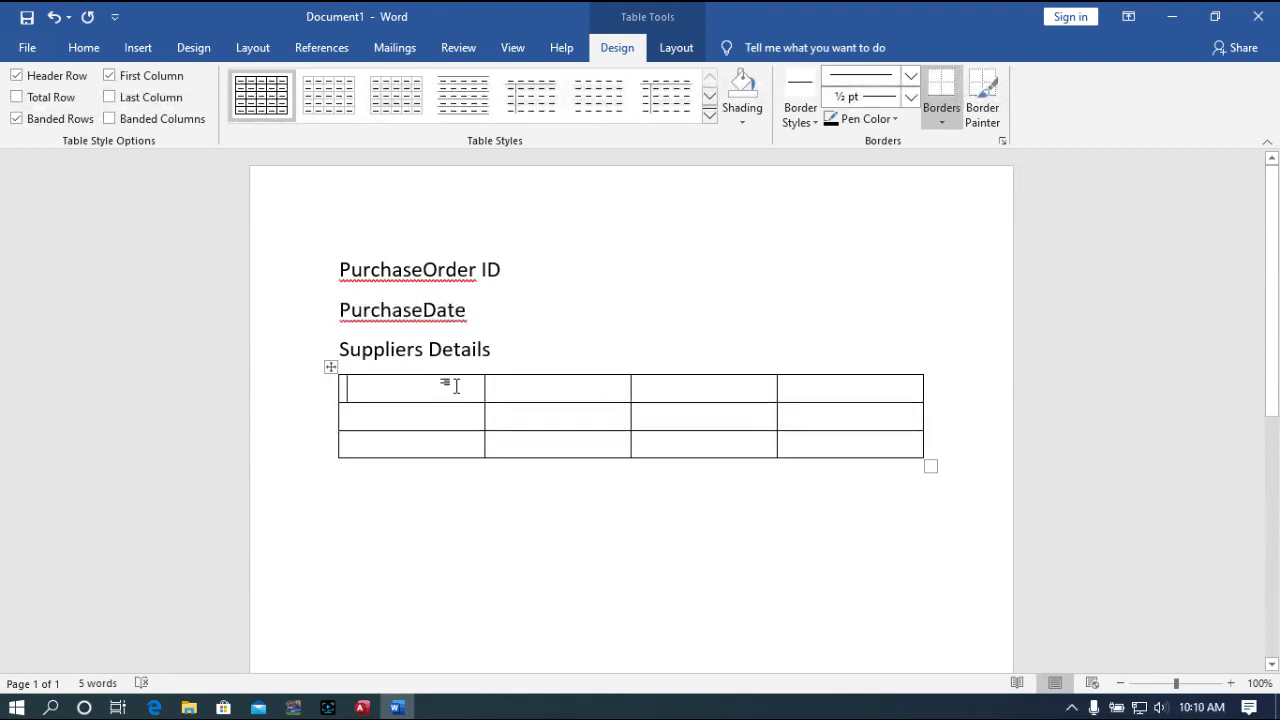
# Enter "ProductId" as the heading of the table's first column and move to the next cell
pyautogui.write('p')
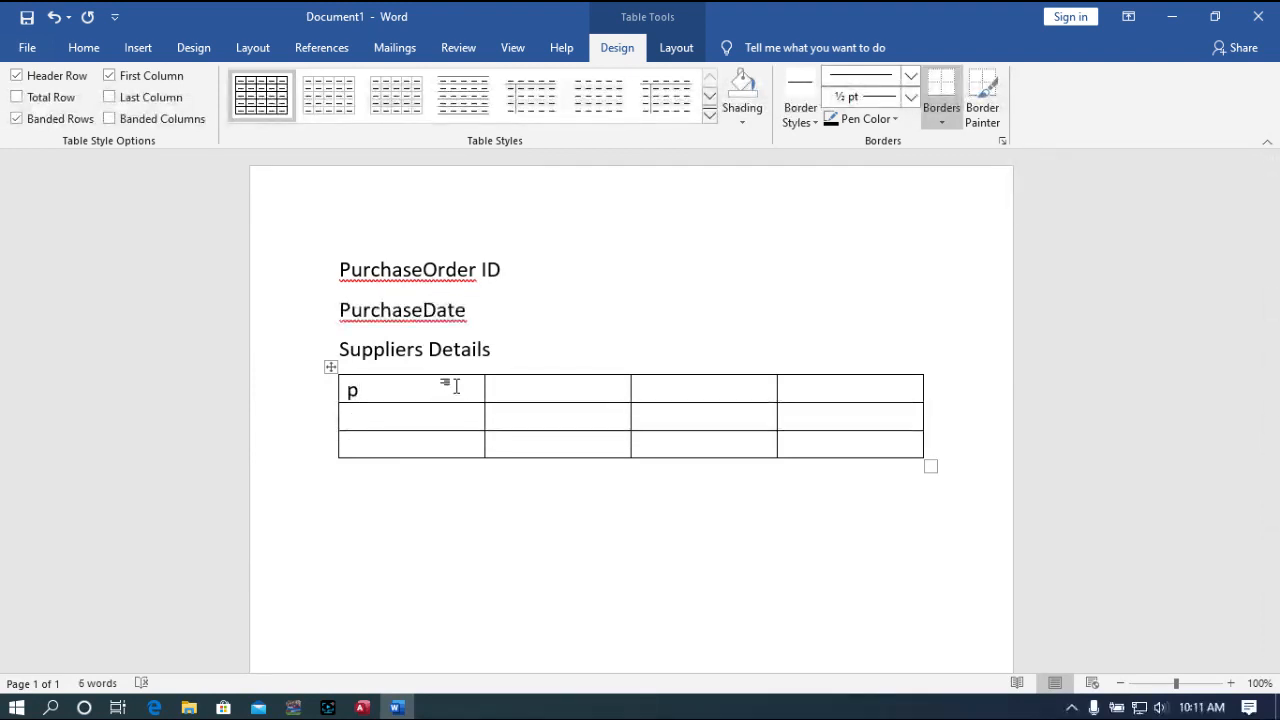
pyautogui.press('BackSpace')
pyautogui.write('Pr')
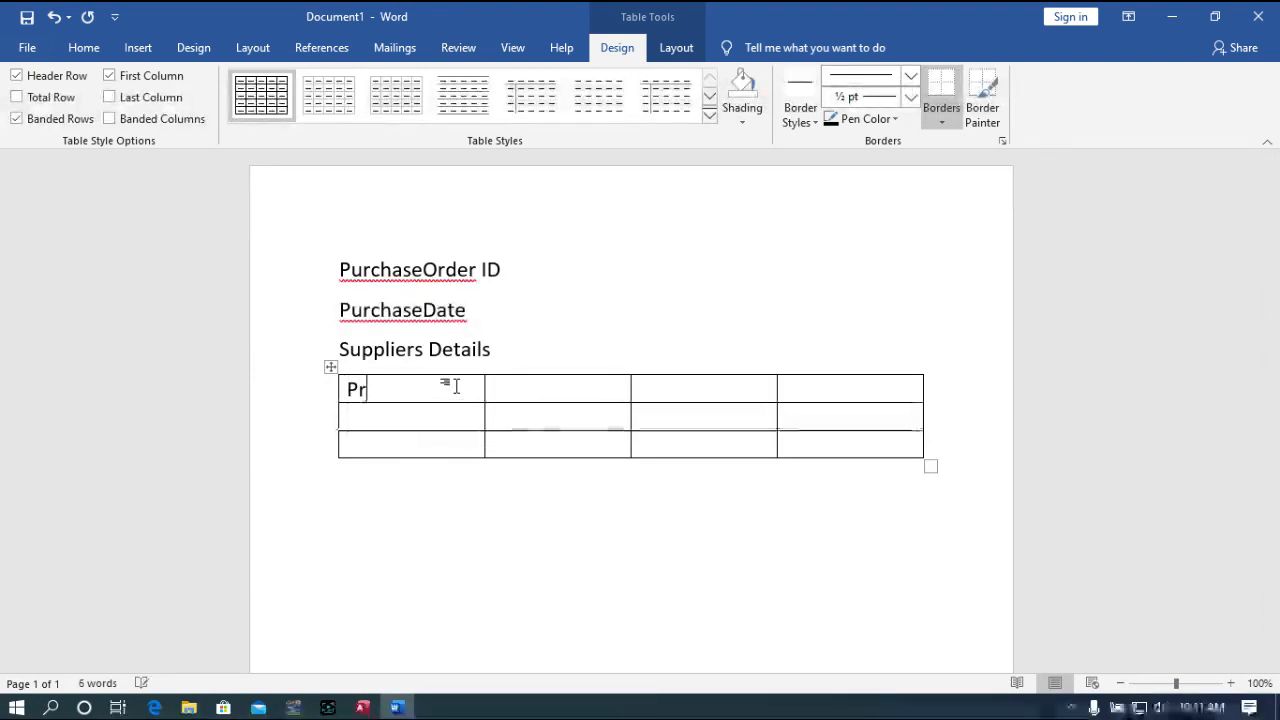
pyautogui.write('odu')
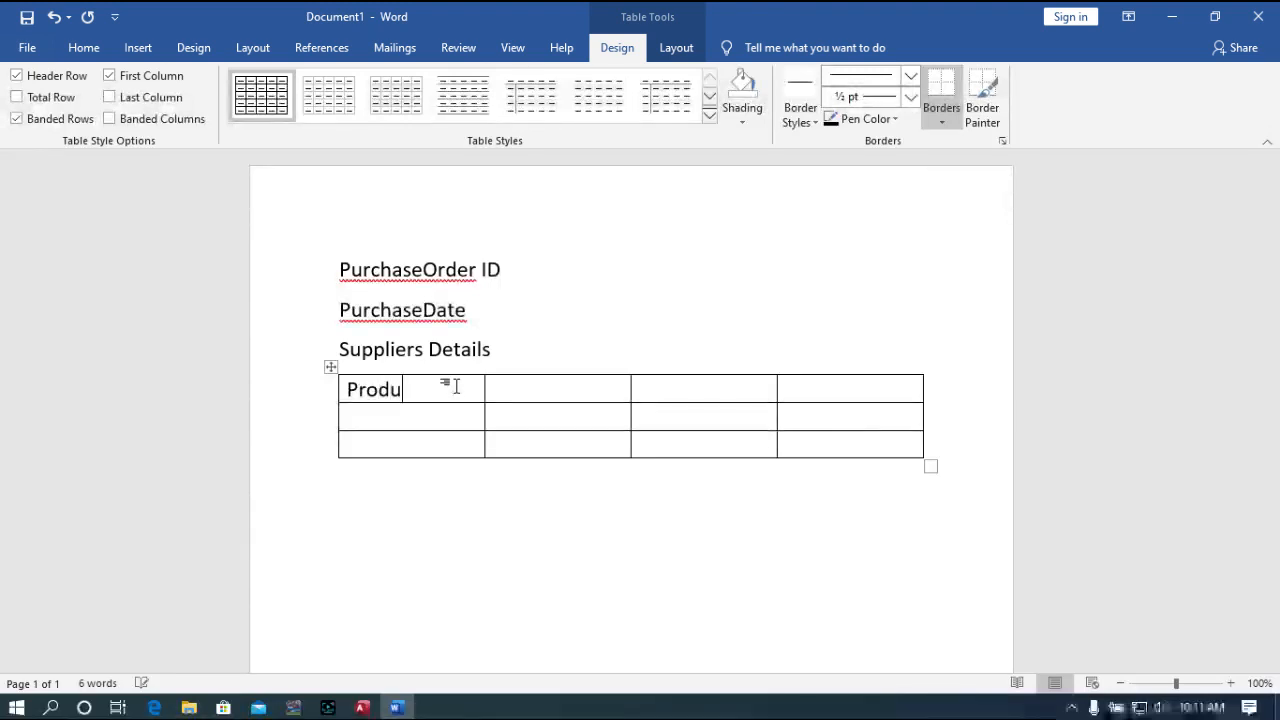
pyautogui.write('ct')
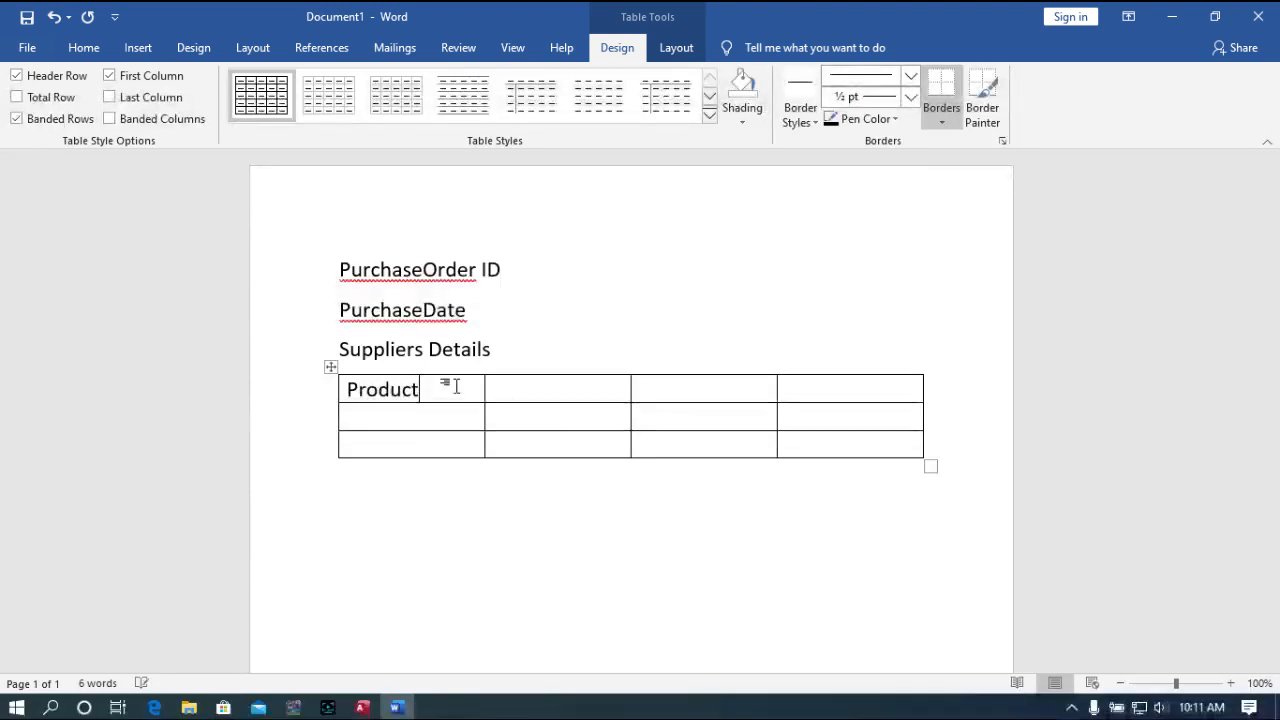
pyautogui.write('Id')
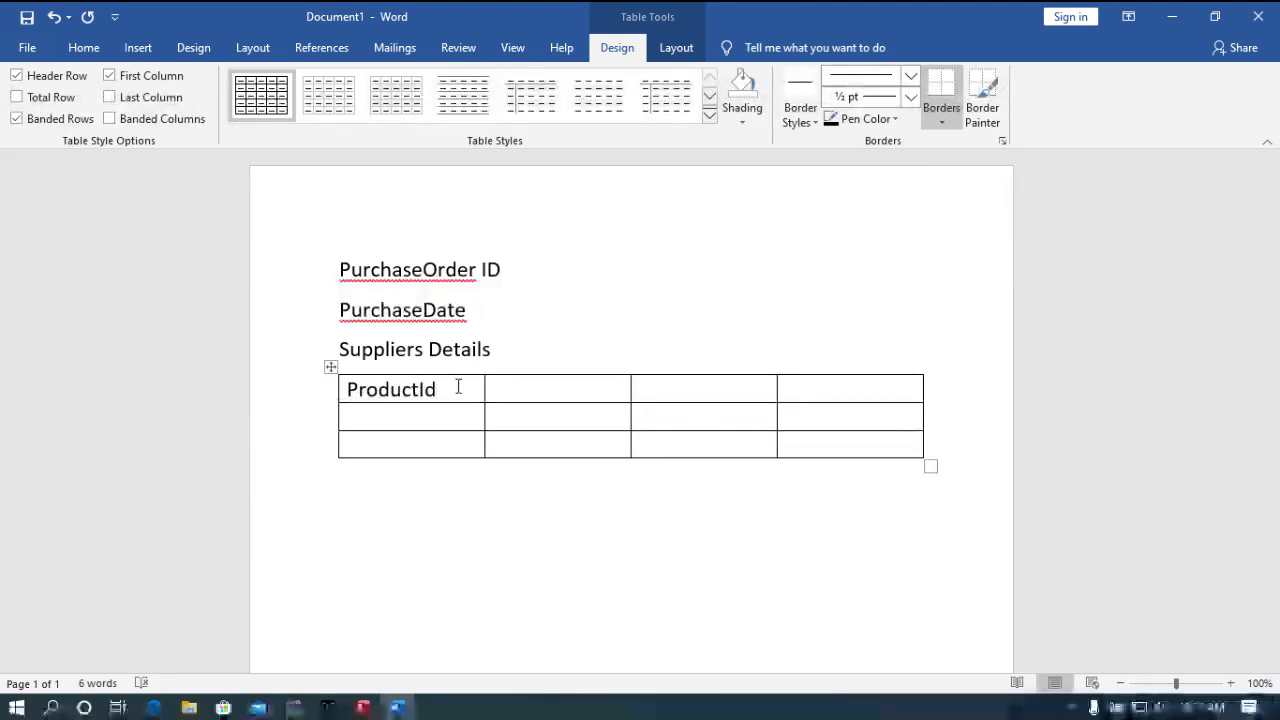
pyautogui.press('Tab')
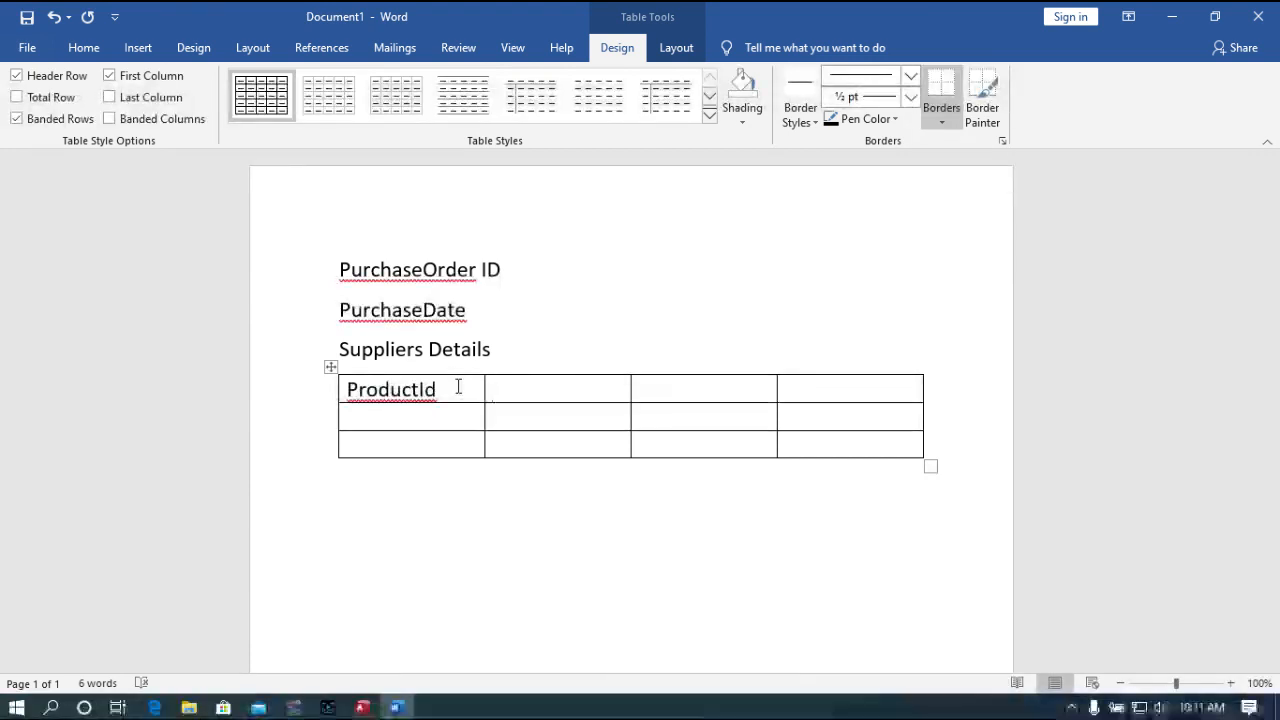
# Enter "ProductName" as the heading of the table's second column
pyautogui.write('Pro')
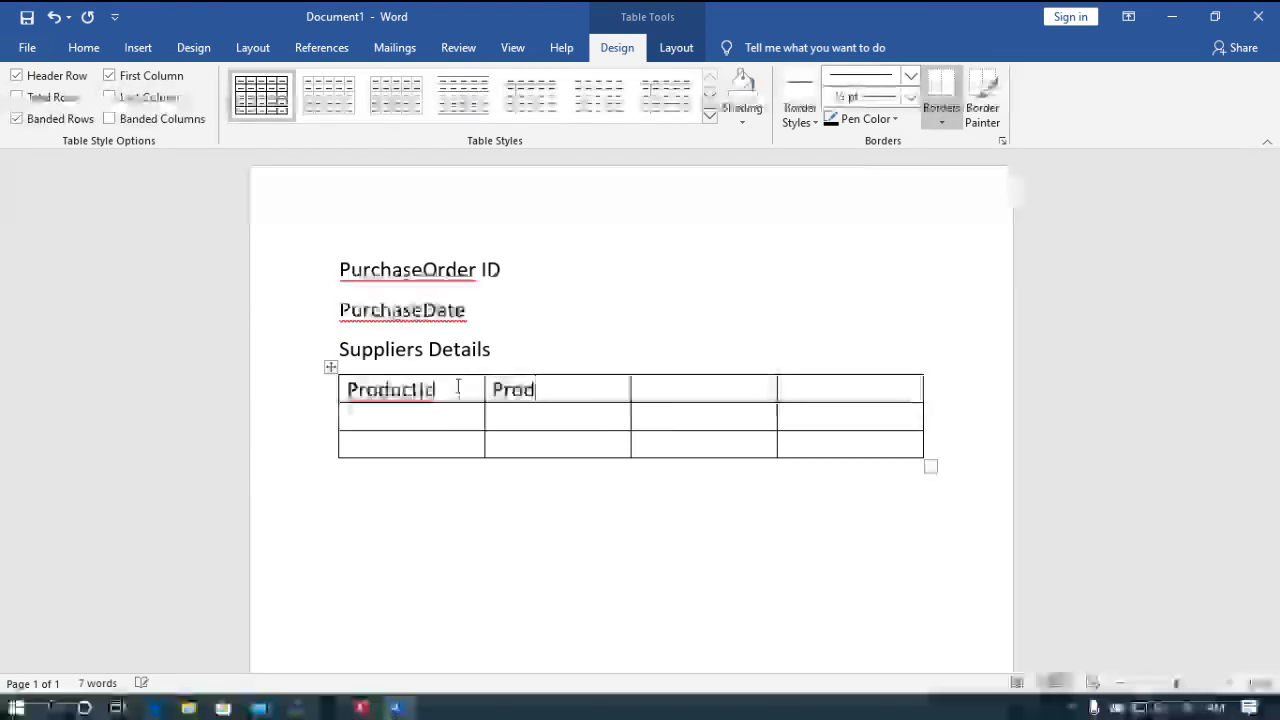
pyautogui.write('duc')
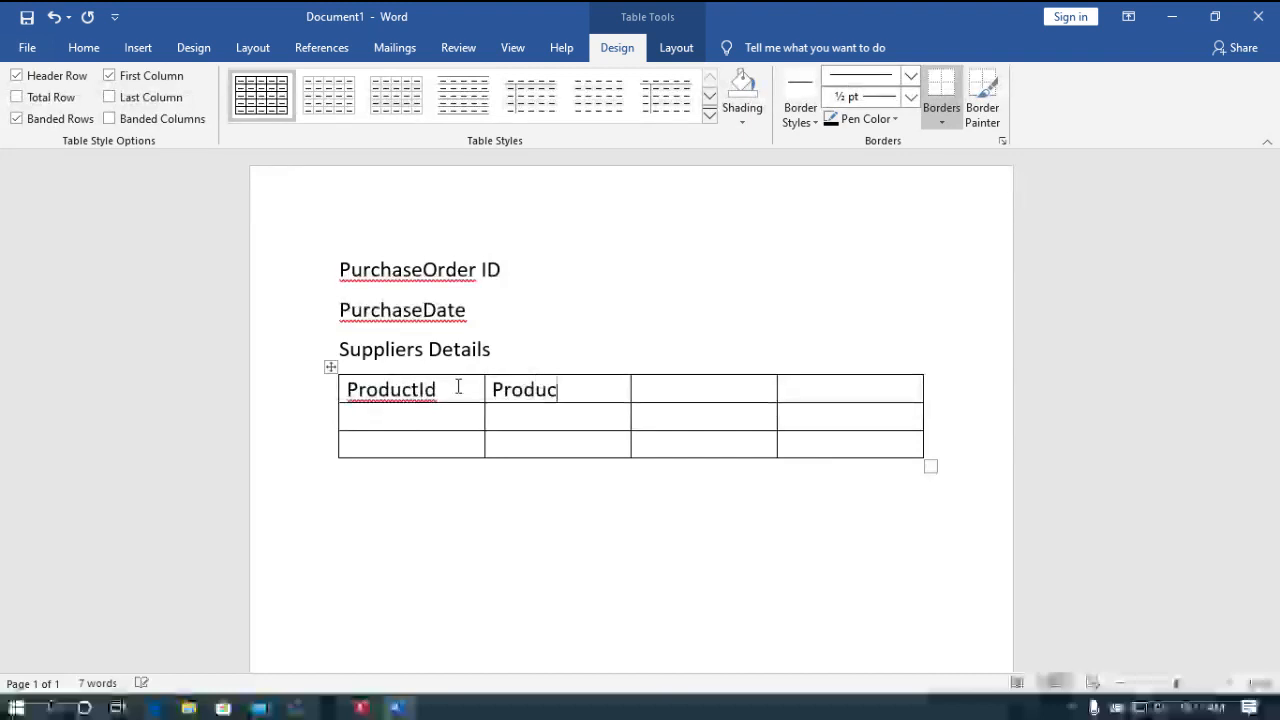
pyautogui.write('tNa')
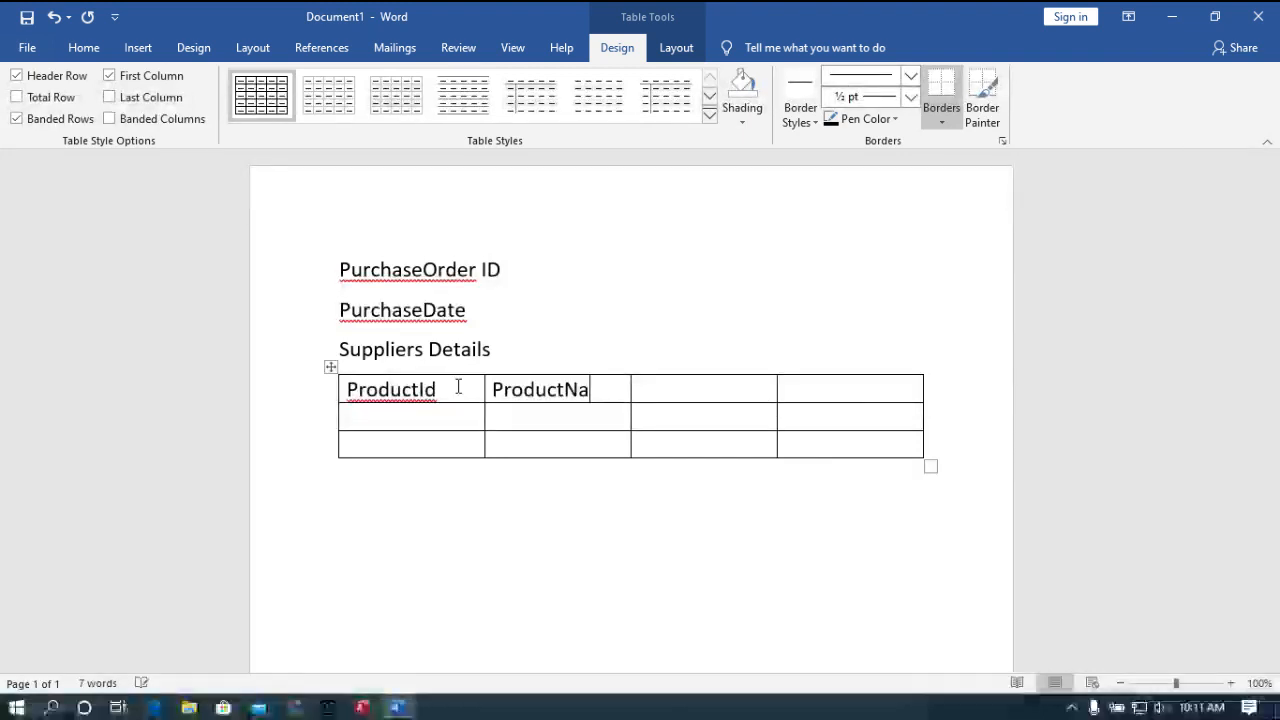
pyautogui.write('me')
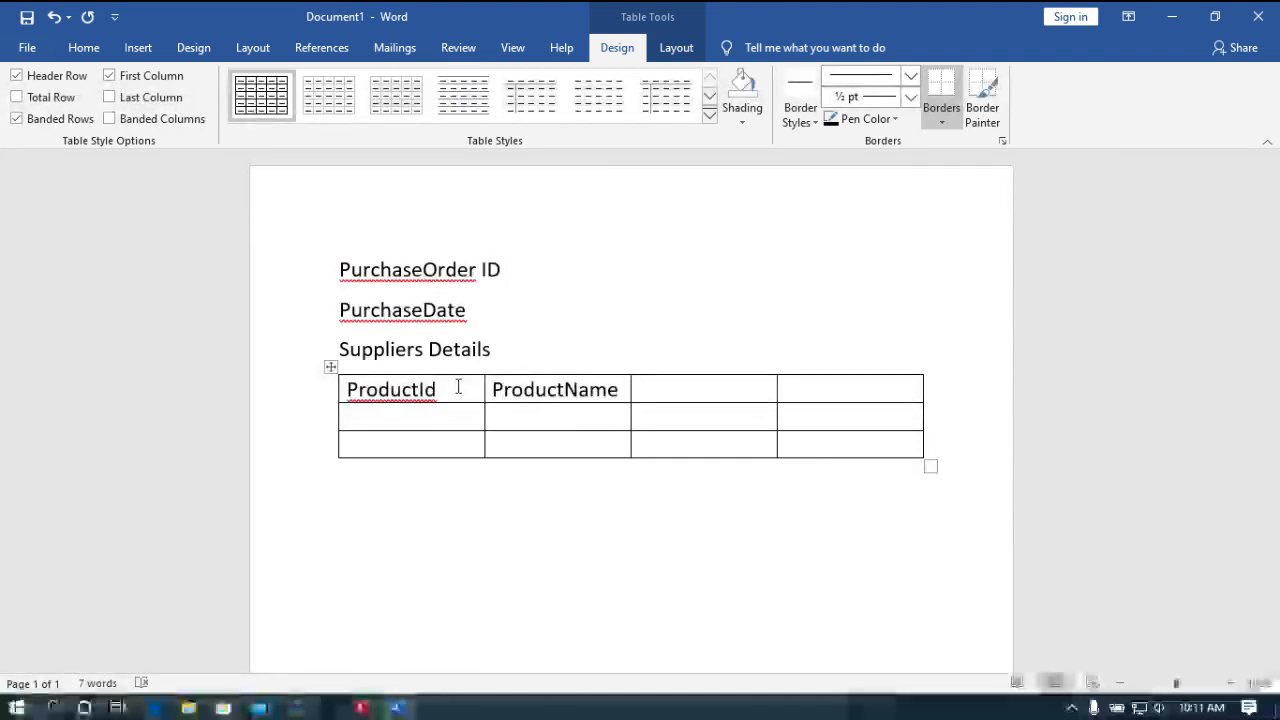
# Enter "Quantity" as the heading of the table's third column
pyautogui.press('Tab')
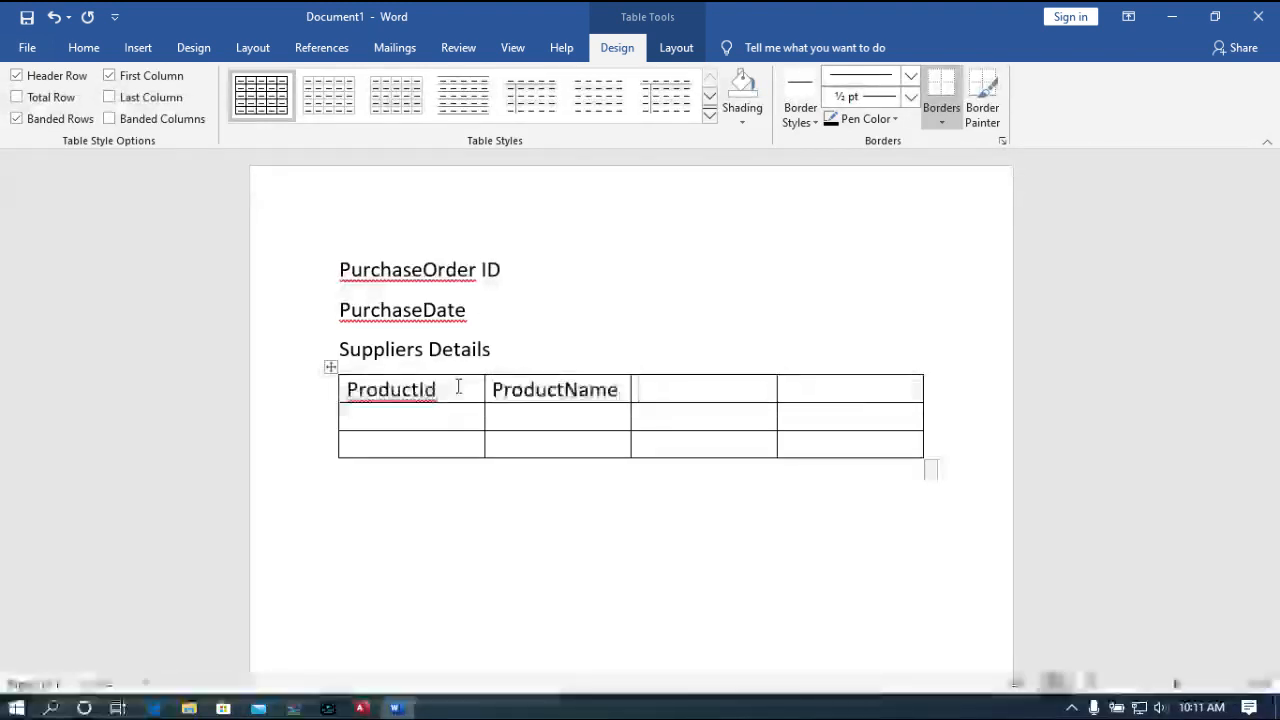
pyautogui.write('Q')
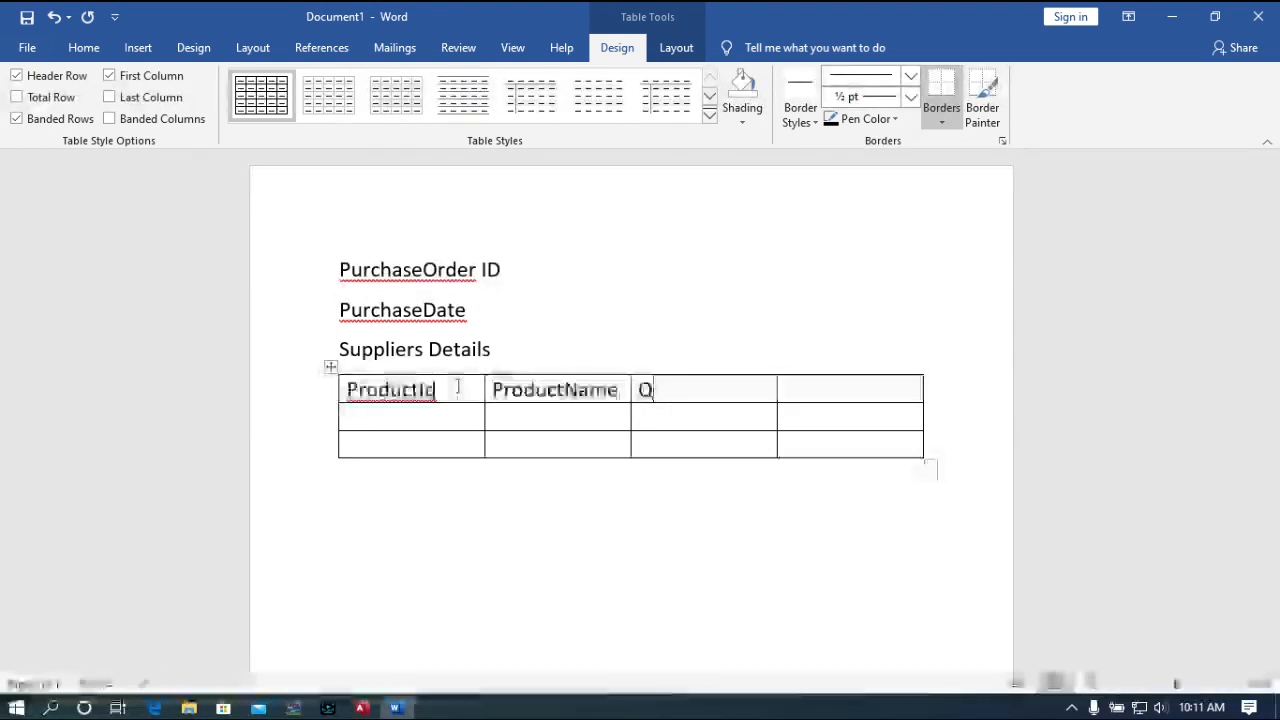
pyautogui.write('uant')
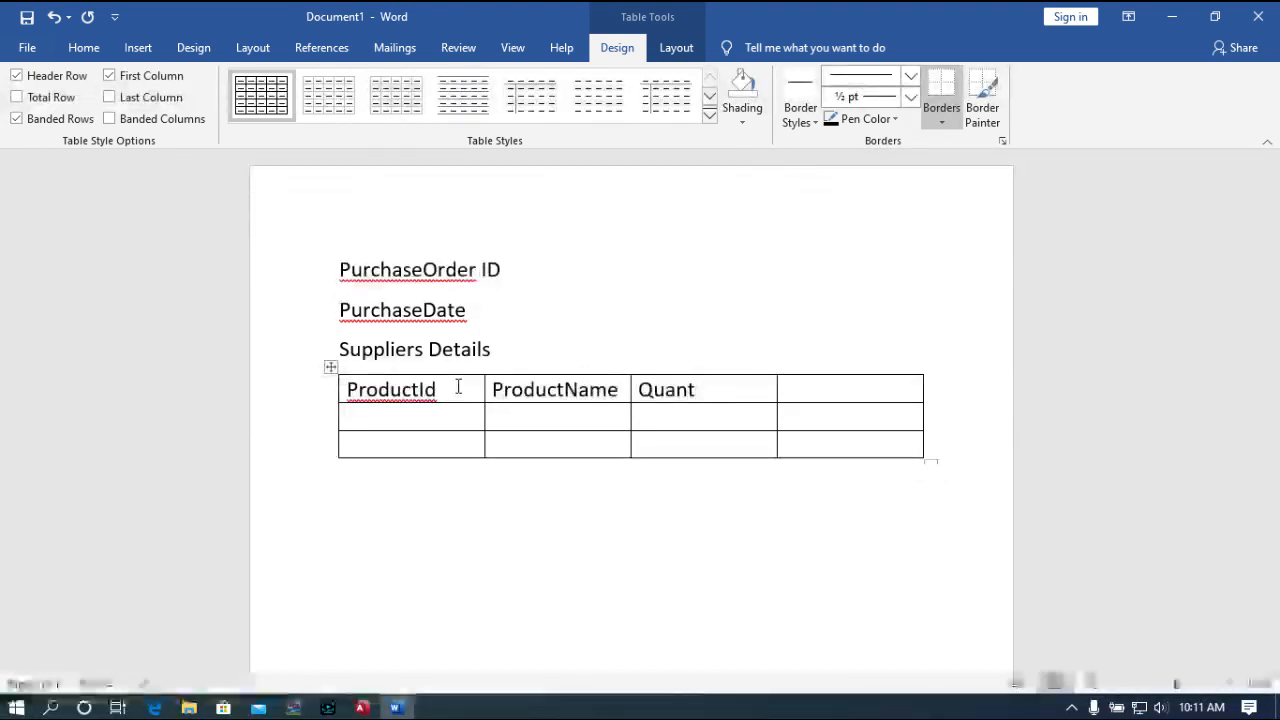
pyautogui.write('ity')
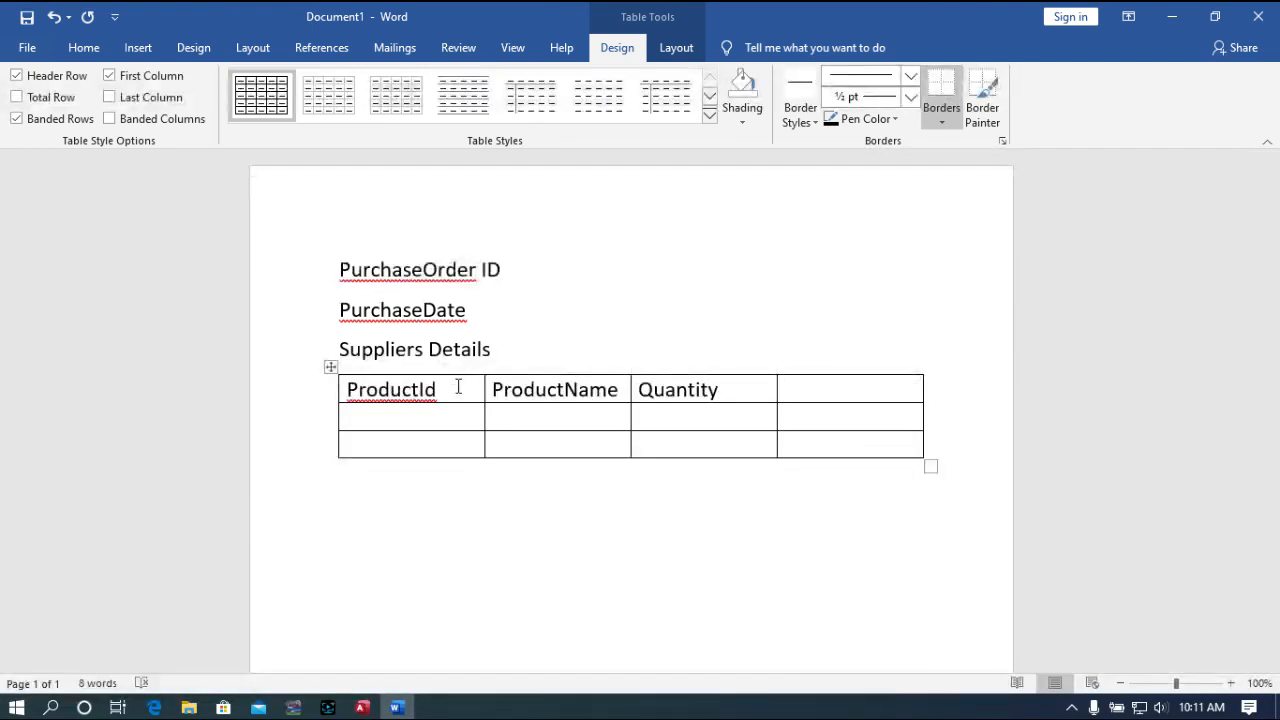
# Enter "Unit Cost" as the heading of the table's fourth column
pyautogui.write('Unit')
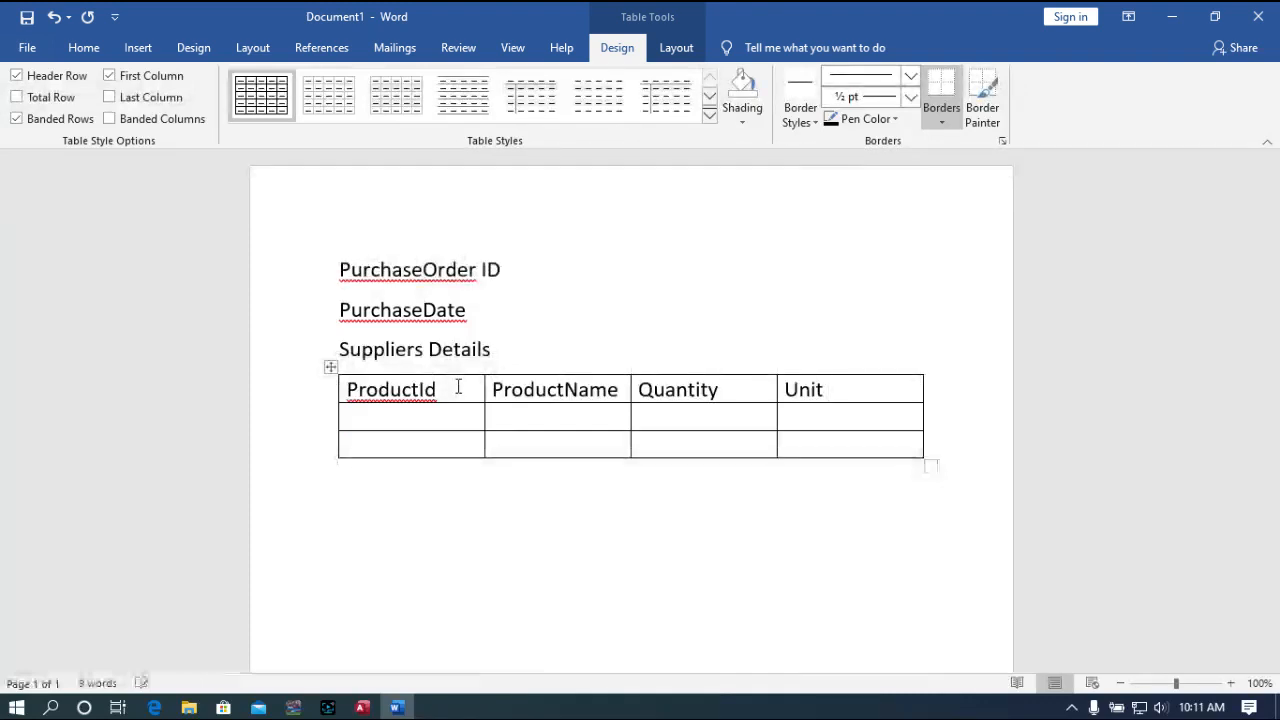
pyautogui.write(' Co')
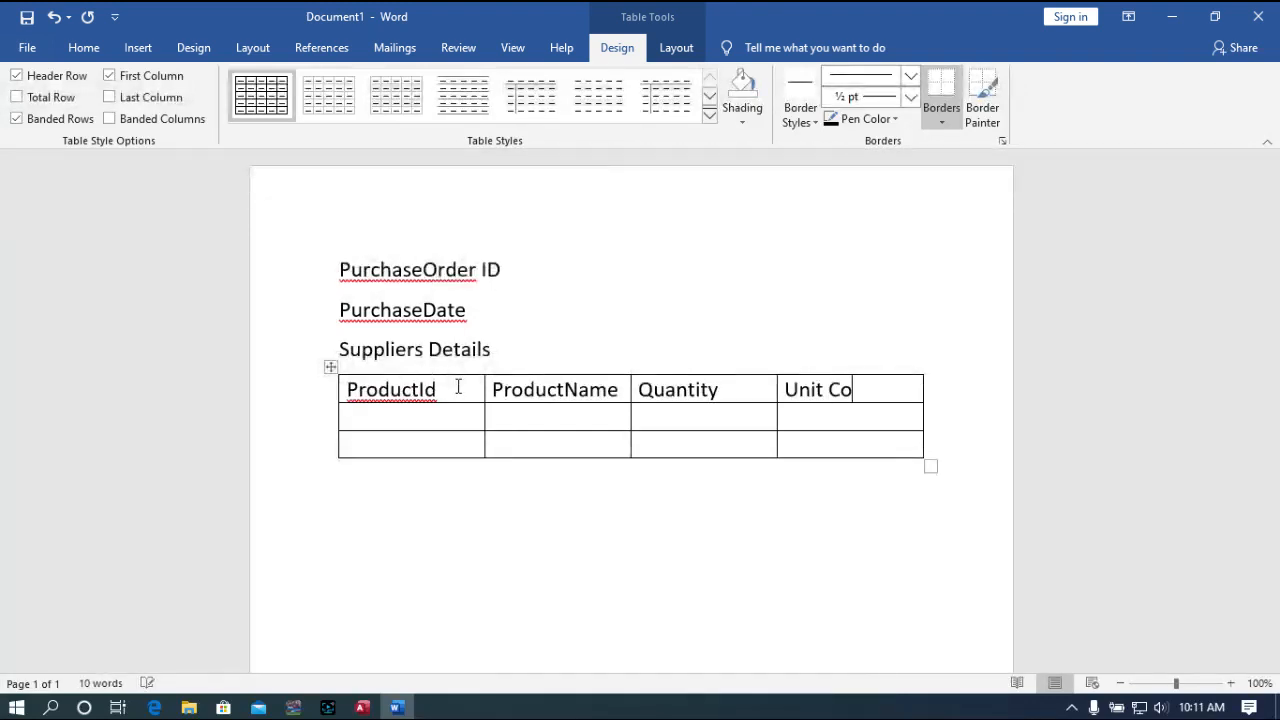
pyautogui.write('sr')
pyautogui.press('BackSpace')
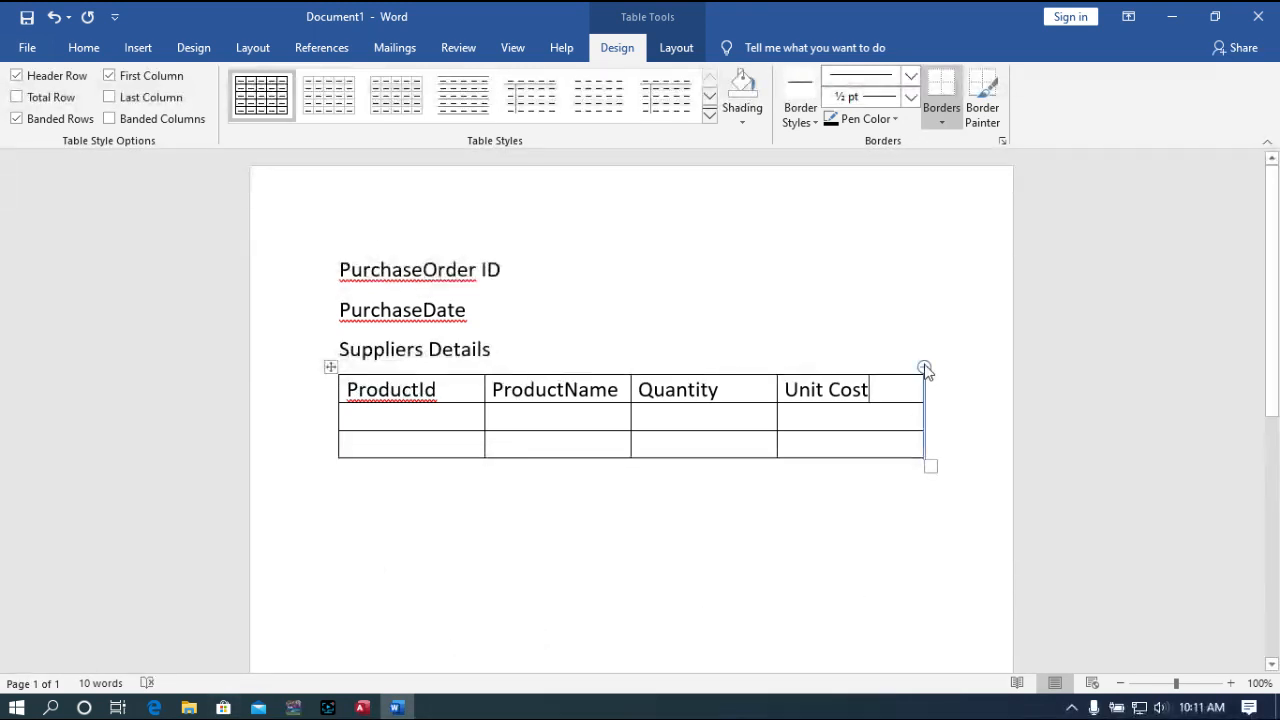
# Add a fifth column after Unit Cost and enter "PlineTotal" as its heading
pyautogui.click(925, 368)
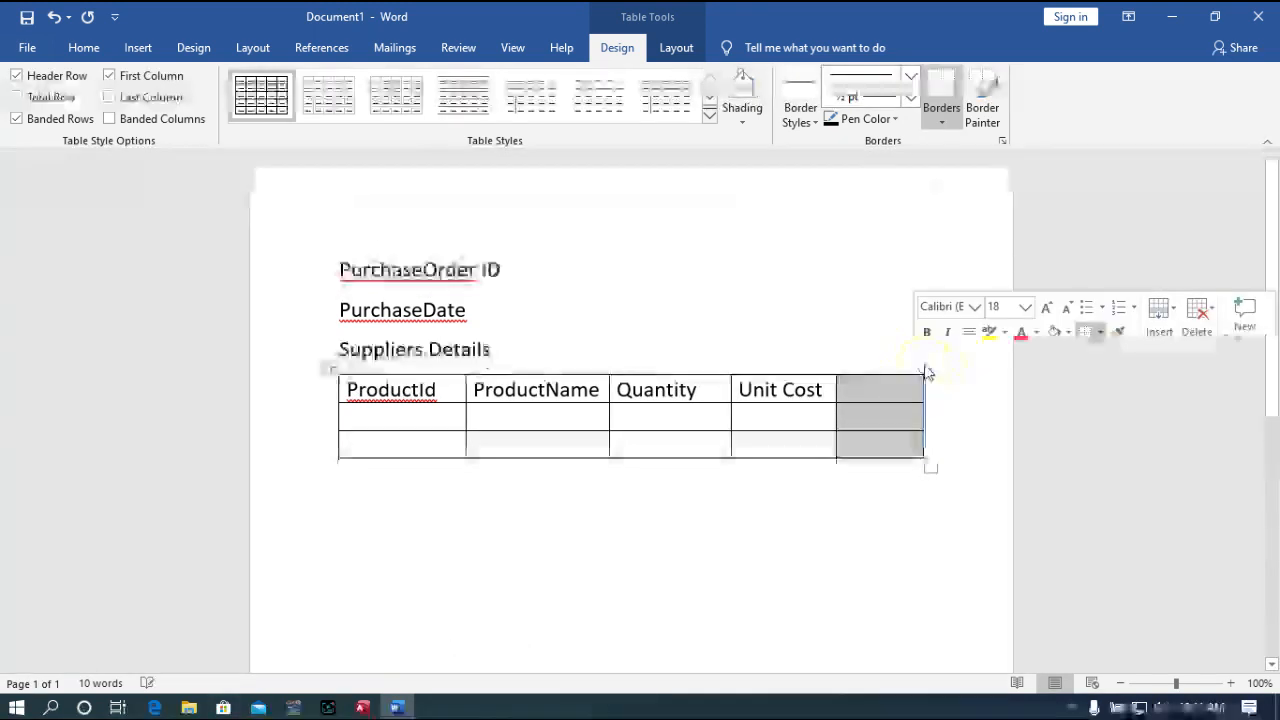
pyautogui.click(873, 388)
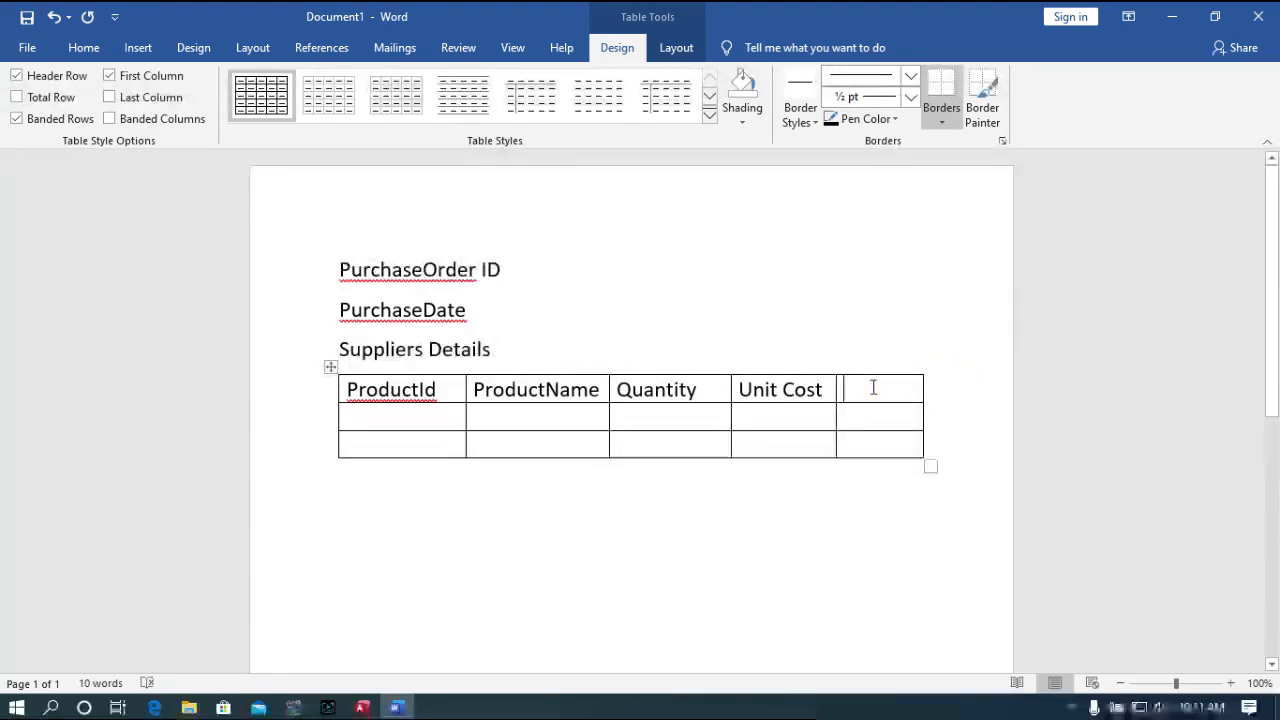
pyautogui.write('P')
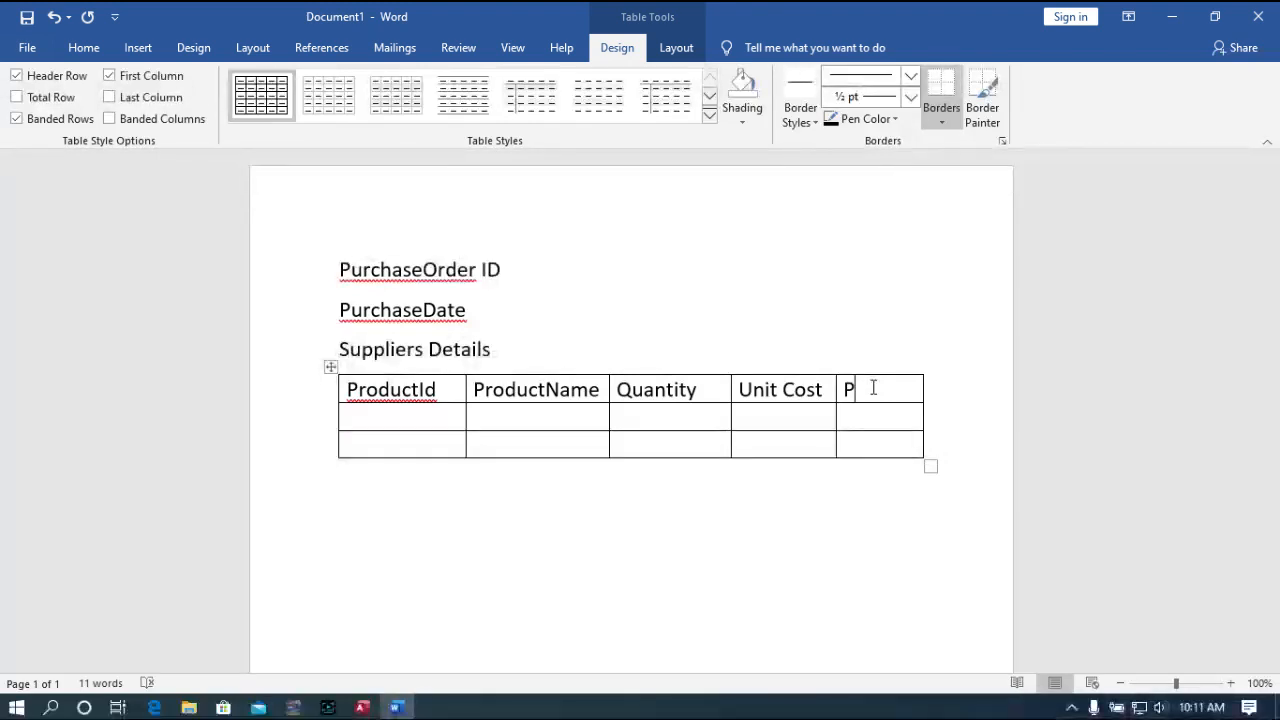
pyautogui.write('l')
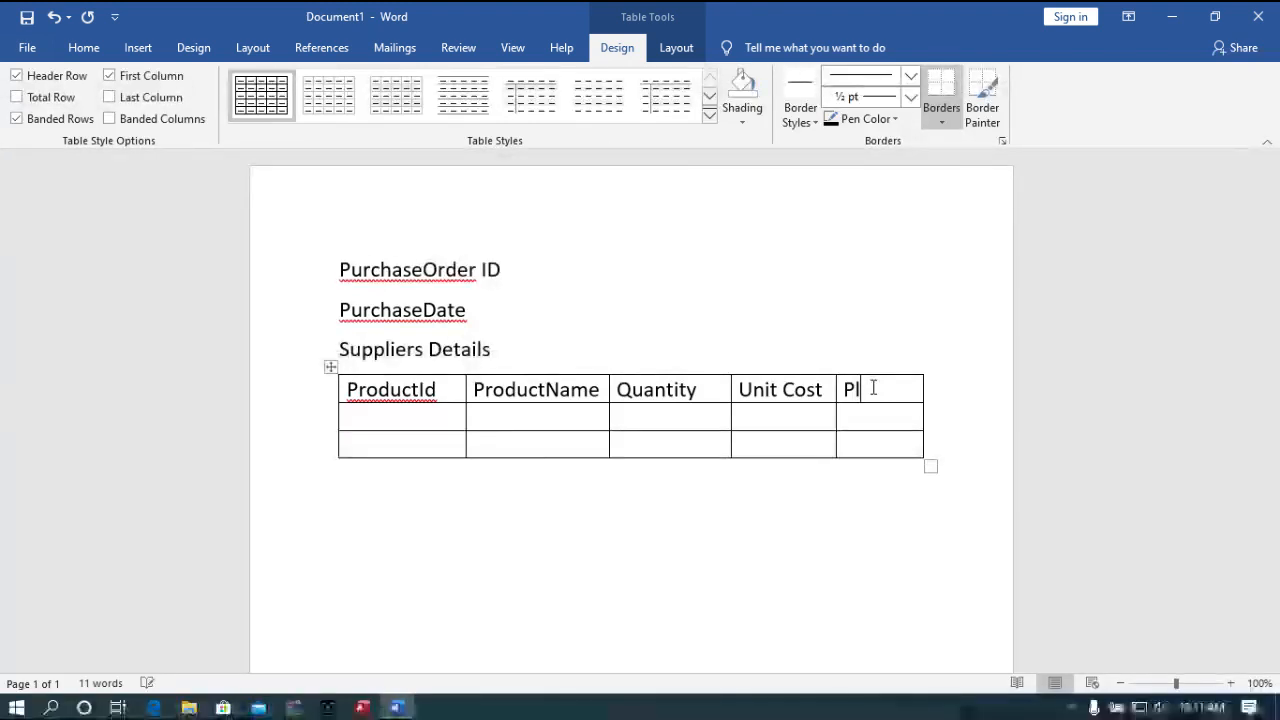
pyautogui.write('ire')
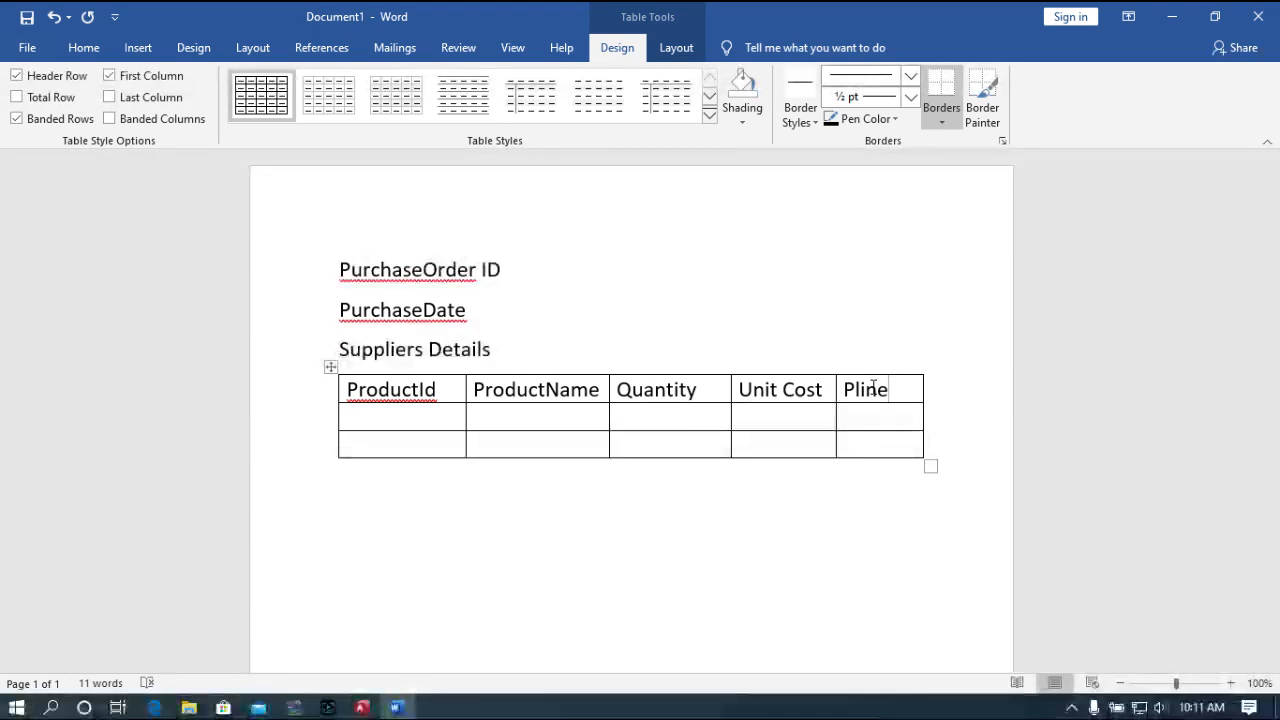
pyautogui.write('Total')
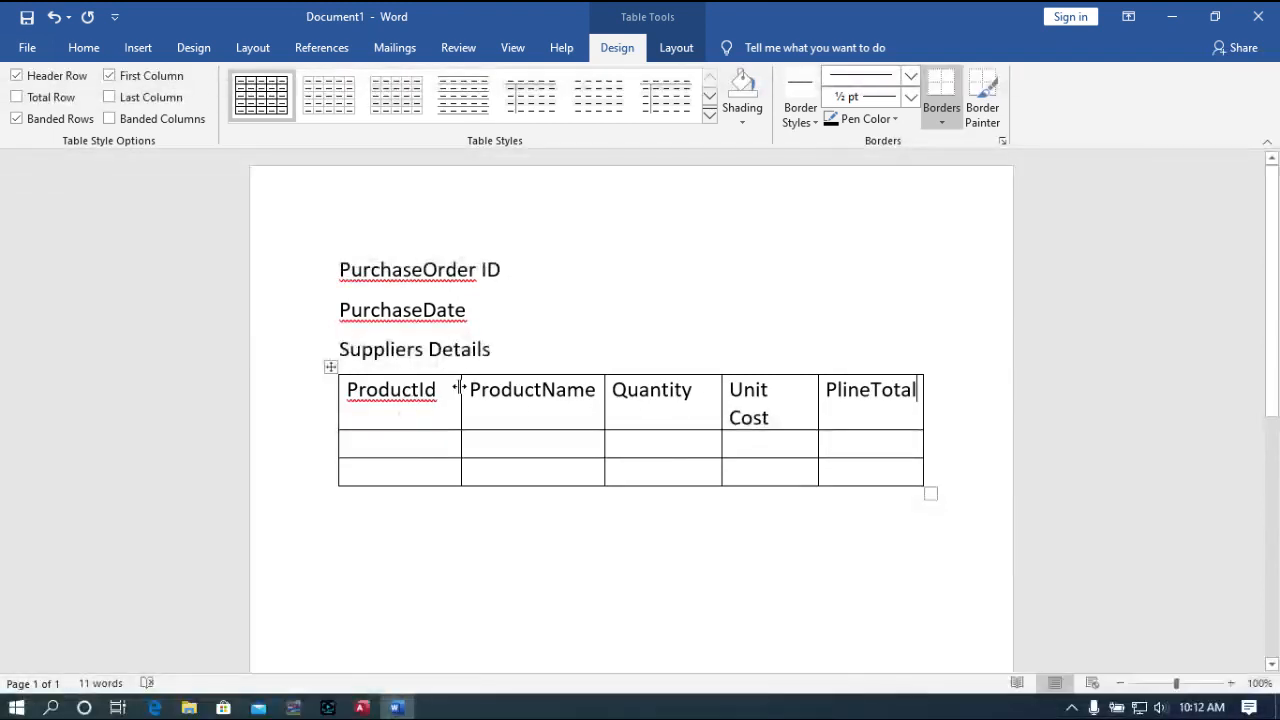
# Narrow the ProductId, ProductName and Quantity columns so that the "Unit Cost" heading fits on one line
pyautogui.moveTo(457, 381); pyautogui.dragTo(449, 397)
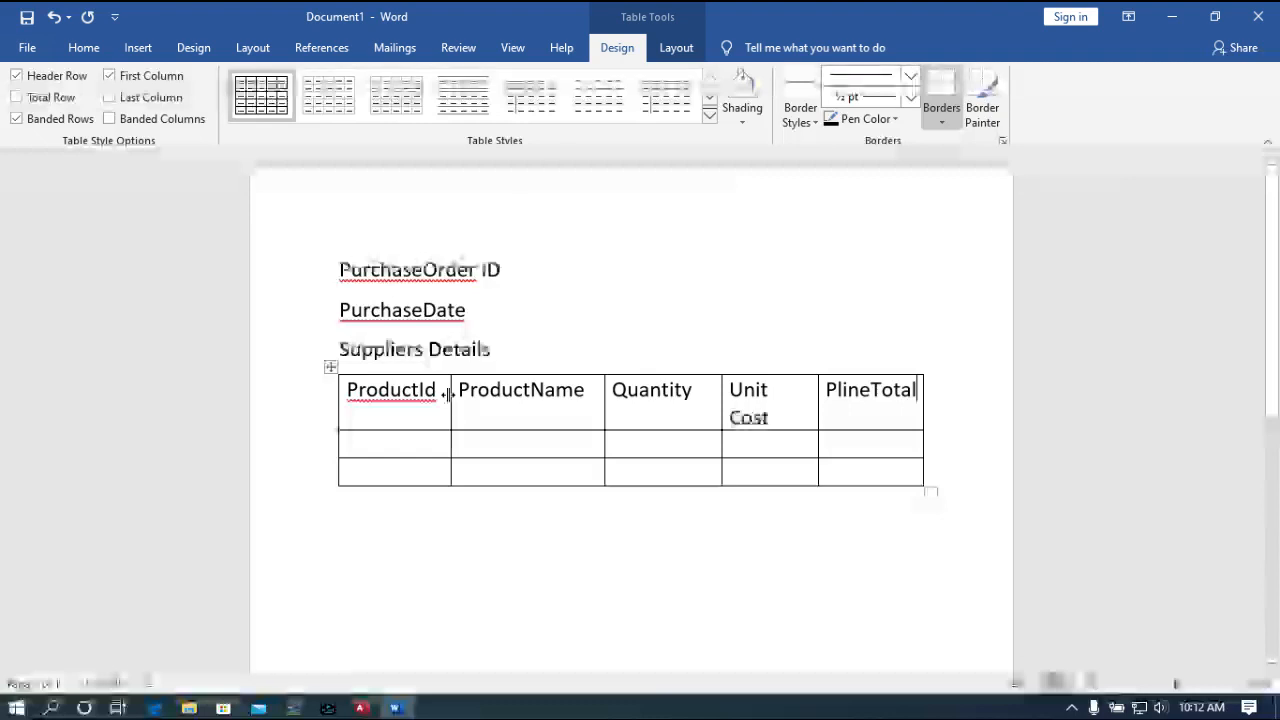
pyautogui.click(604, 389)
pyautogui.moveTo(604, 389); pyautogui.dragTo(591, 398)
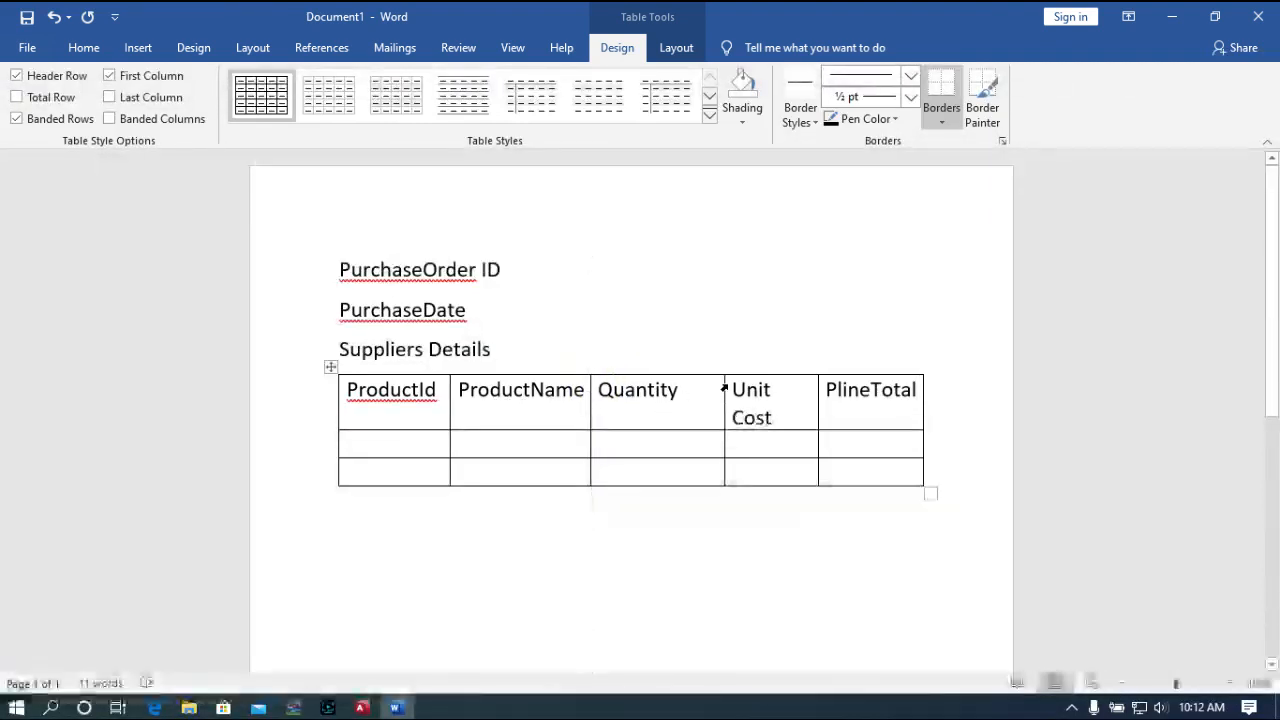
pyautogui.moveTo(726, 389); pyautogui.dragTo(709, 391)
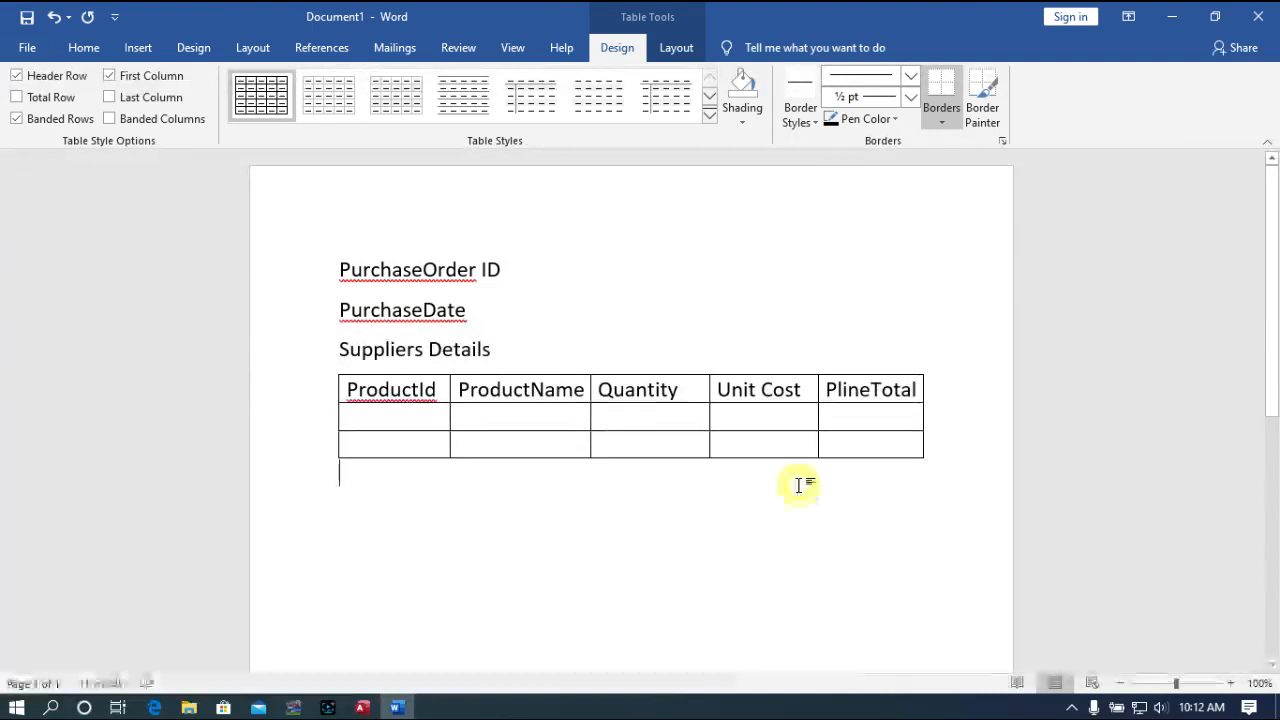
# Add a right-aligned line below the table reading "Amount Due" followed by the placeholder "######"
pyautogui.click(885, 470)
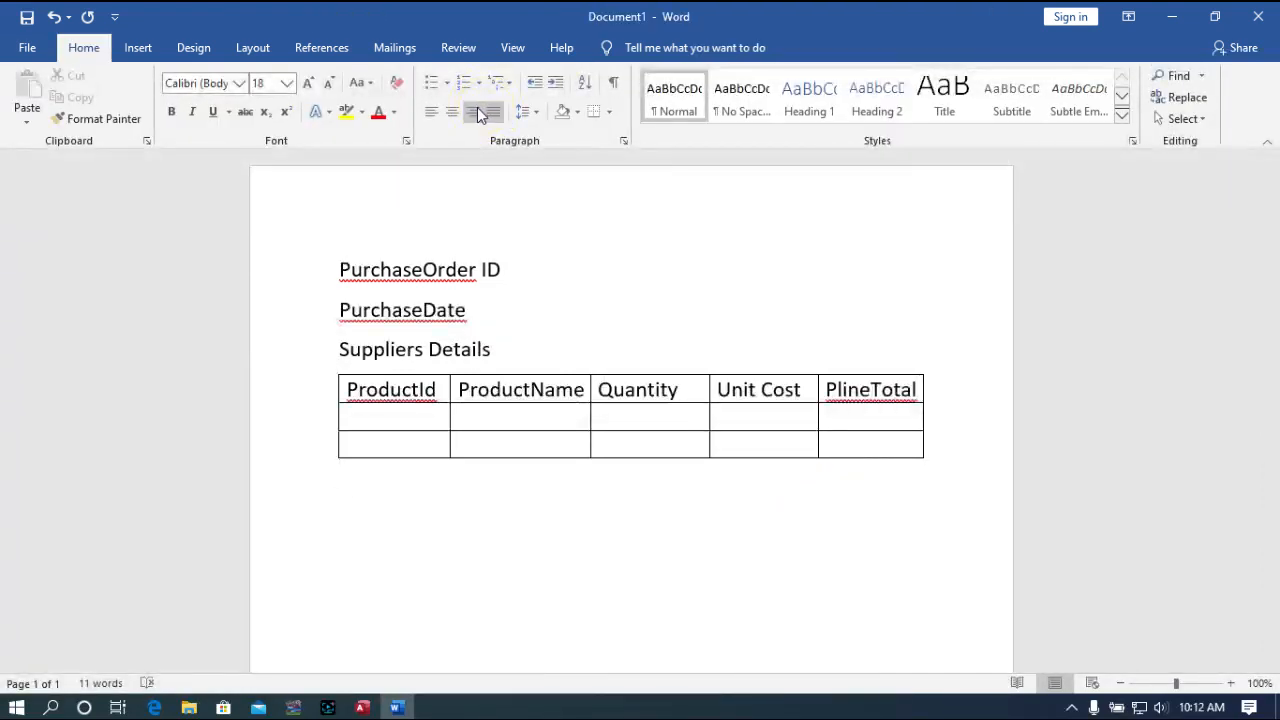
pyautogui.click(475, 112)
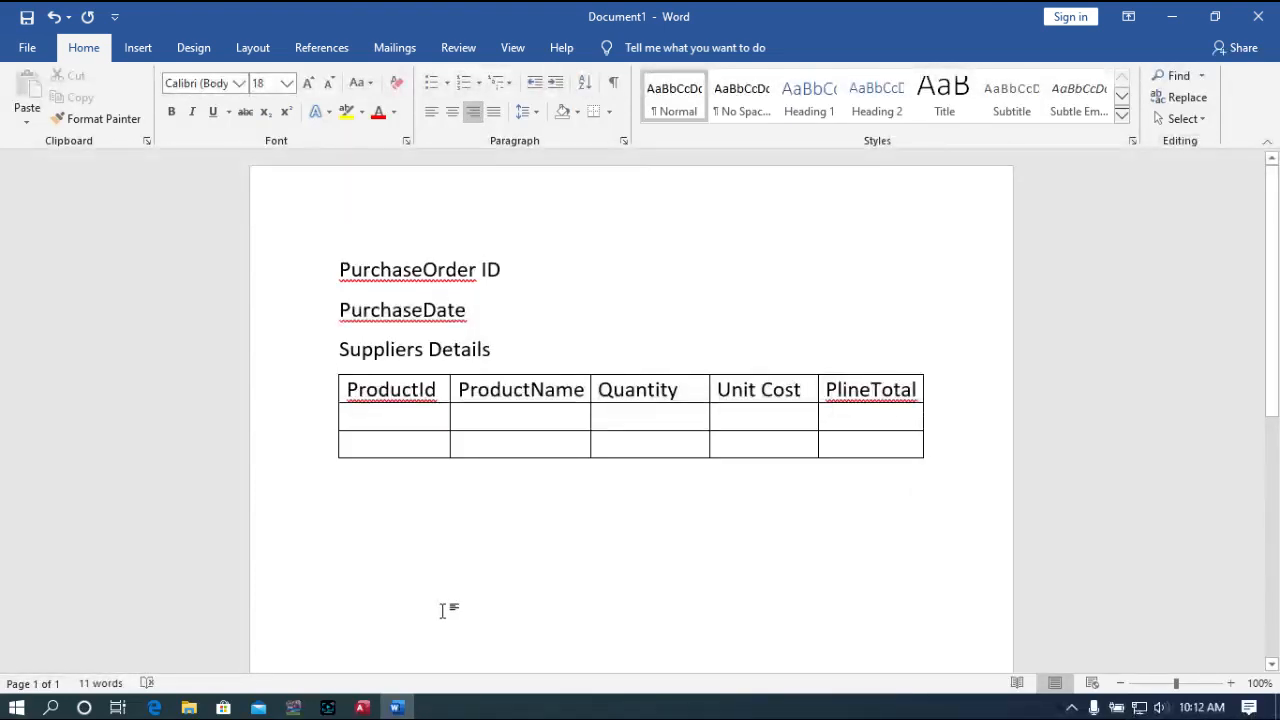
pyautogui.write('a')
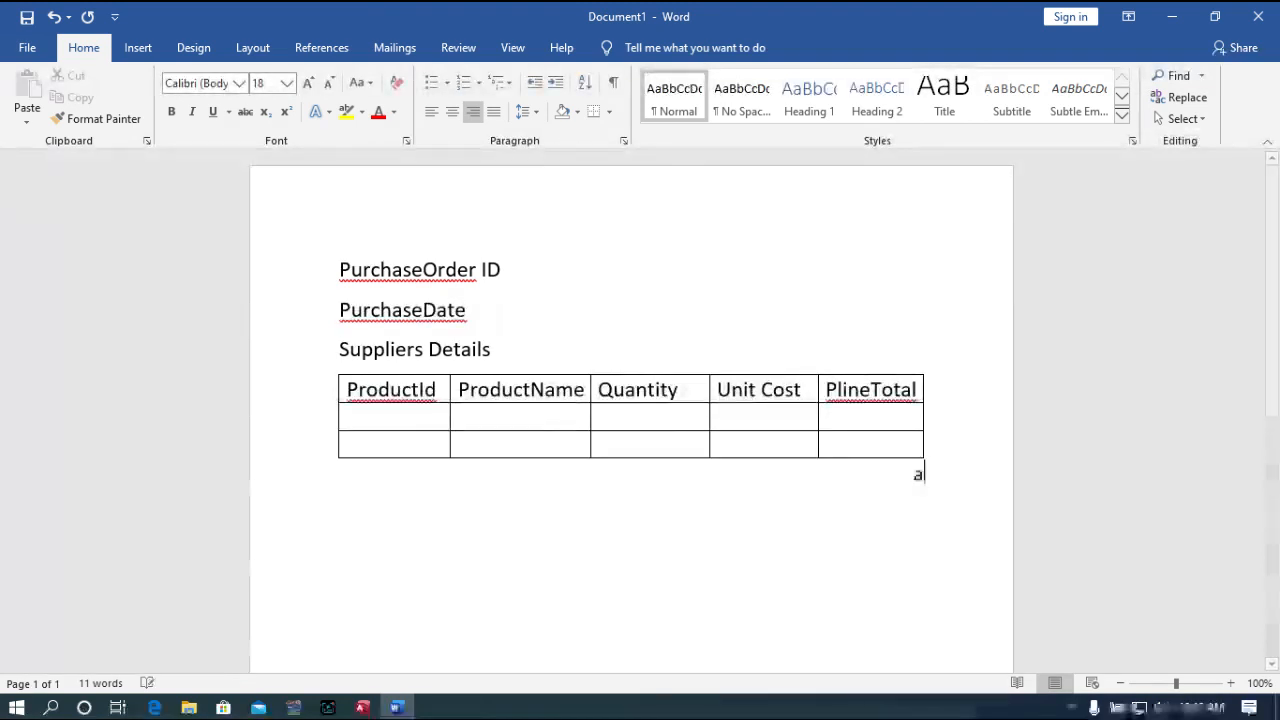
pyautogui.write('mount')
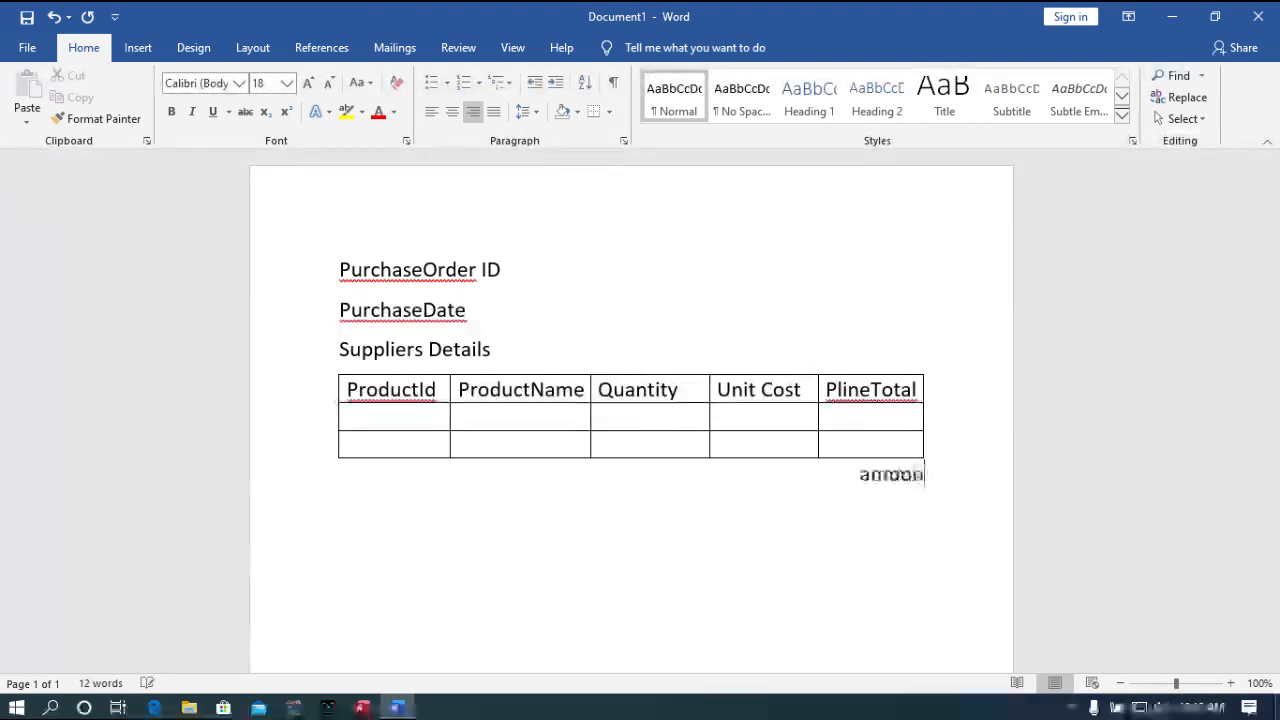
pyautogui.write(' du')
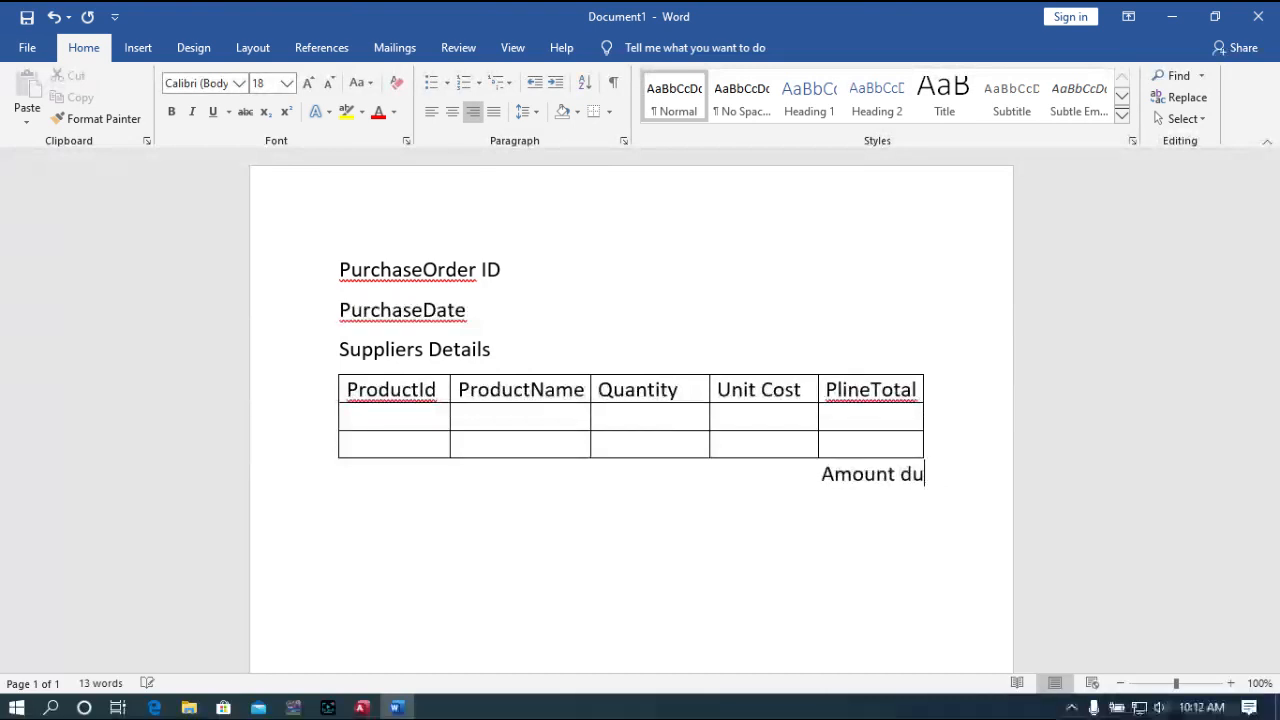
pyautogui.press('BackSpace')
pyautogui.press('BackSpace')
pyautogui.press('BackSpace')
pyautogui.press('BackSpace')
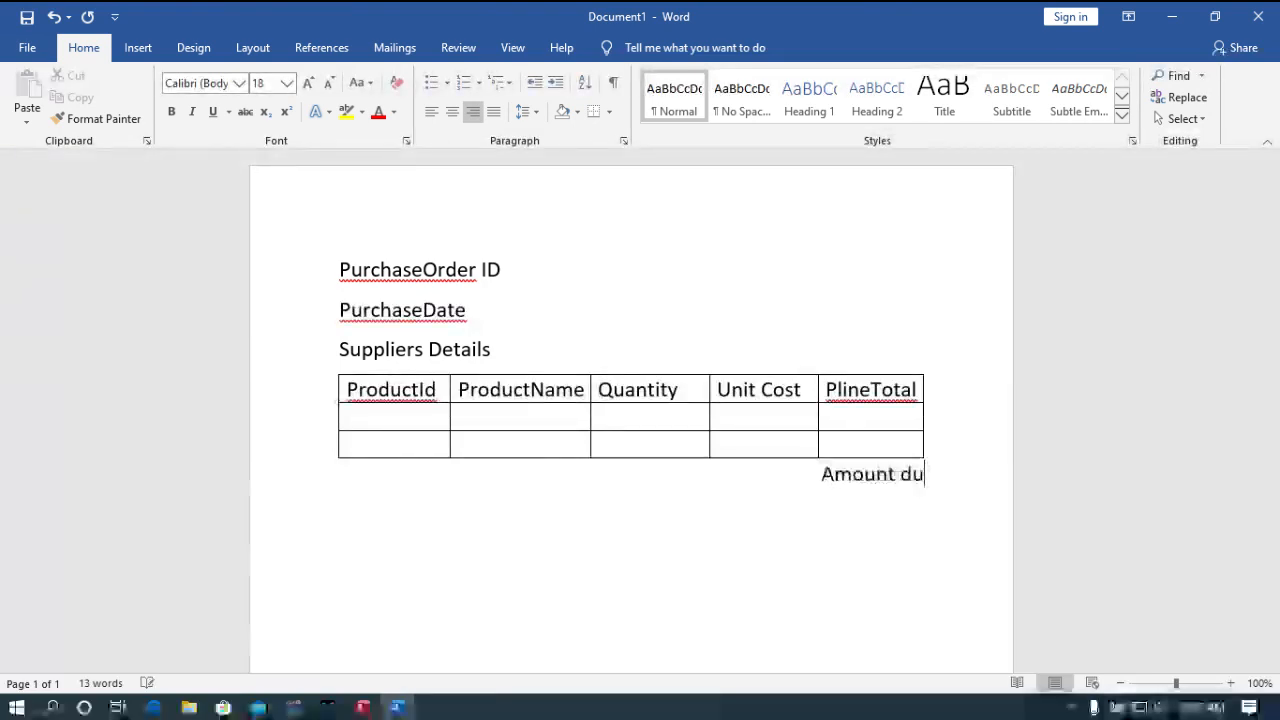
pyautogui.write('Due')
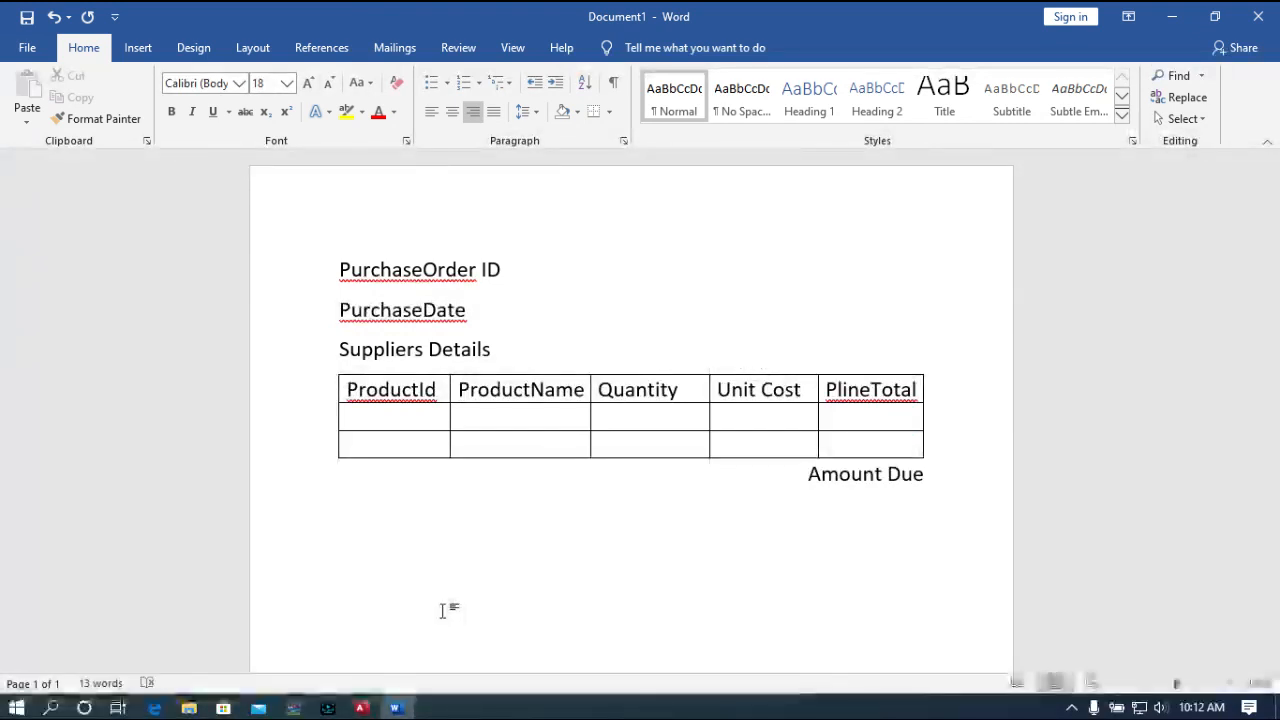
pyautogui.write('######')
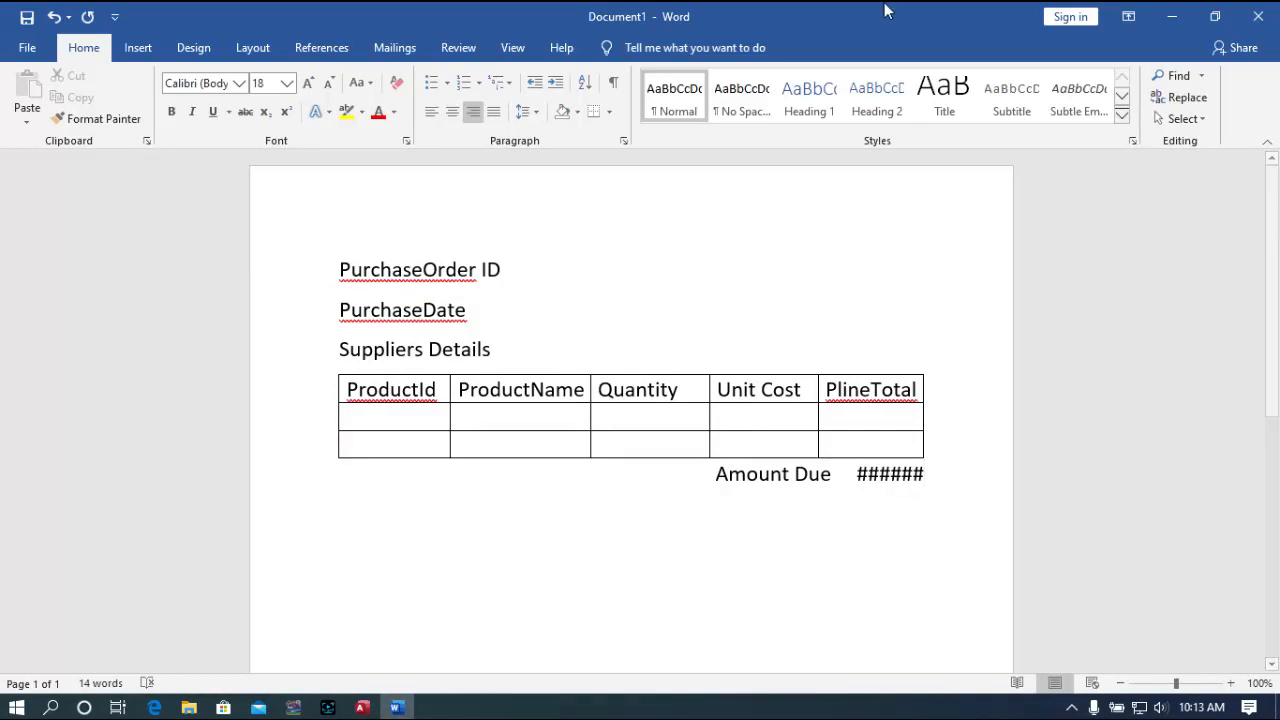
# Check the object list of the BTEC11 database in Access and return to the Word layout in a maximized window
pyautogui.doubleClick(806, 10)
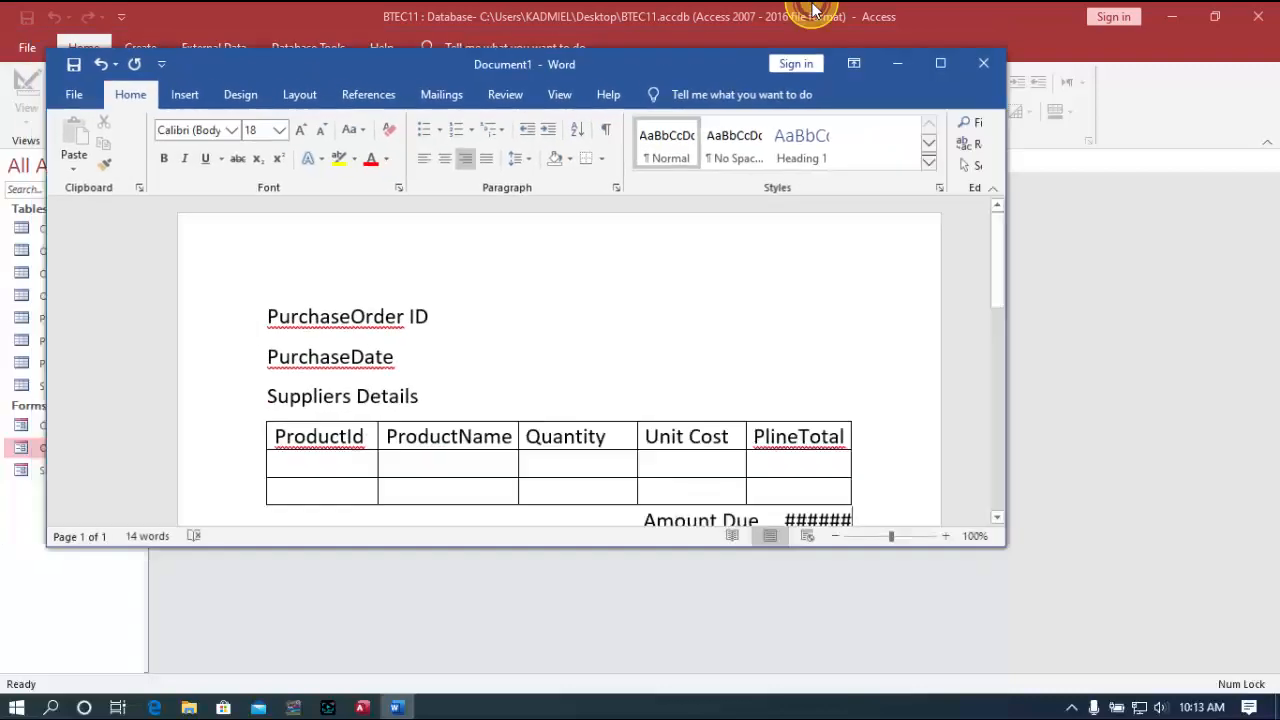
pyautogui.click(885, 66)
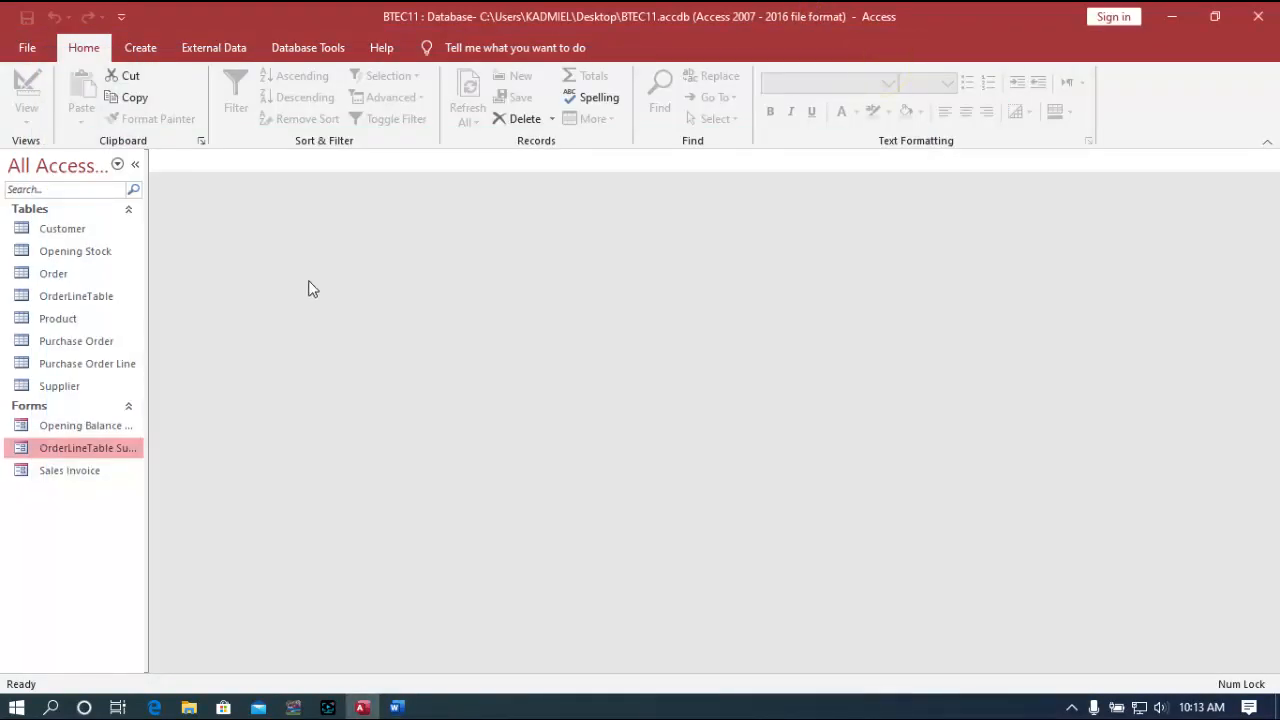
pyautogui.click(396, 707)
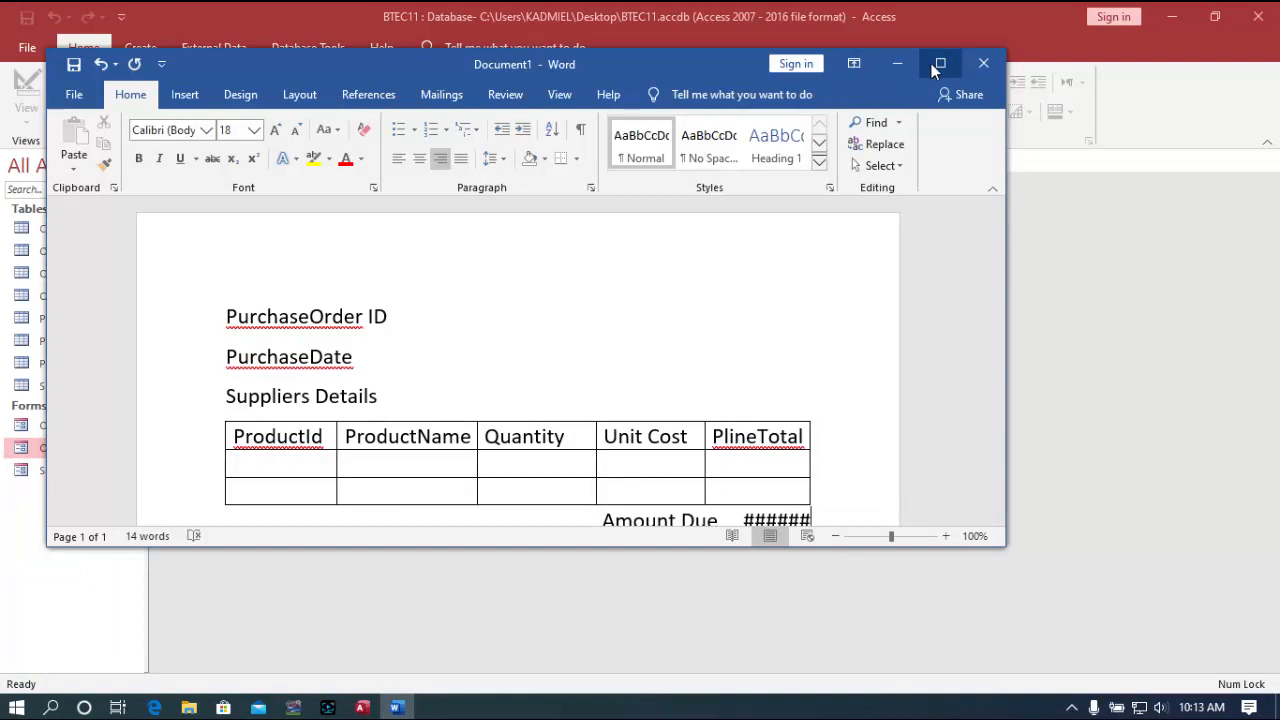
pyautogui.click(940, 63)
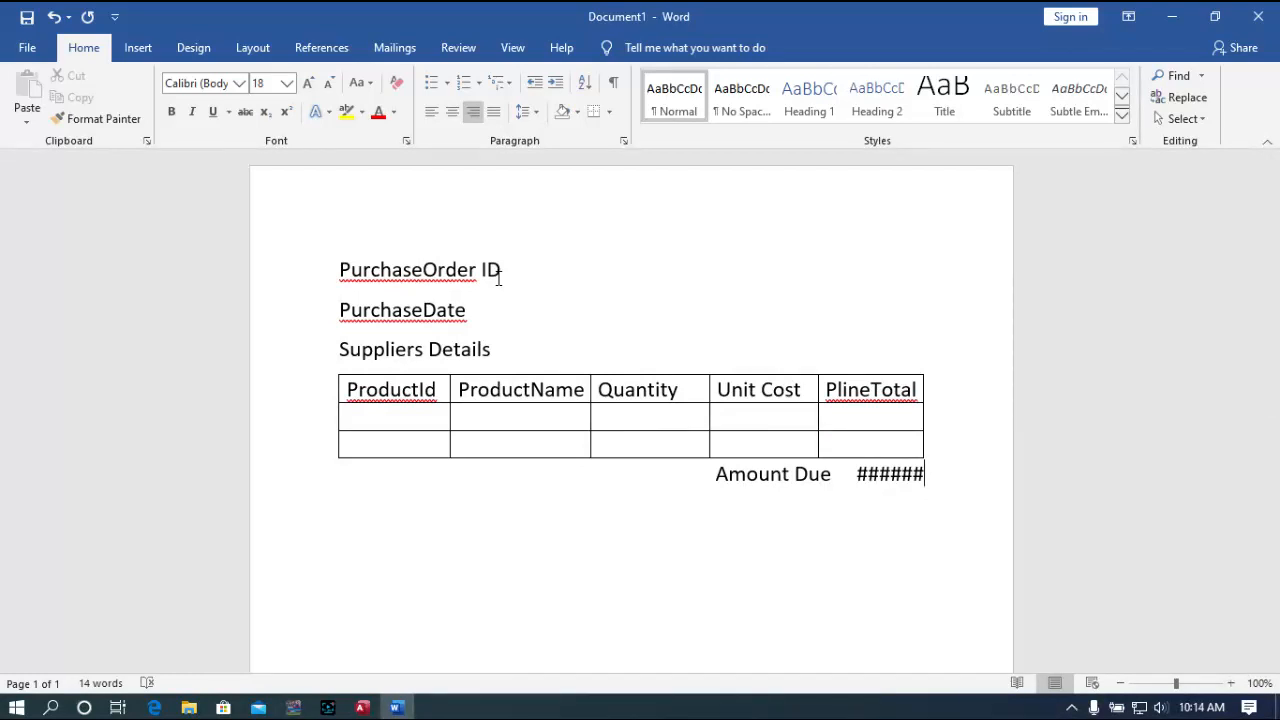
# Switch to the BTEC11 database in Access and open the Supplier table in Design View to examine its fields
pyautogui.doubleClick(647, 11)
pyautogui.click(345, 10)
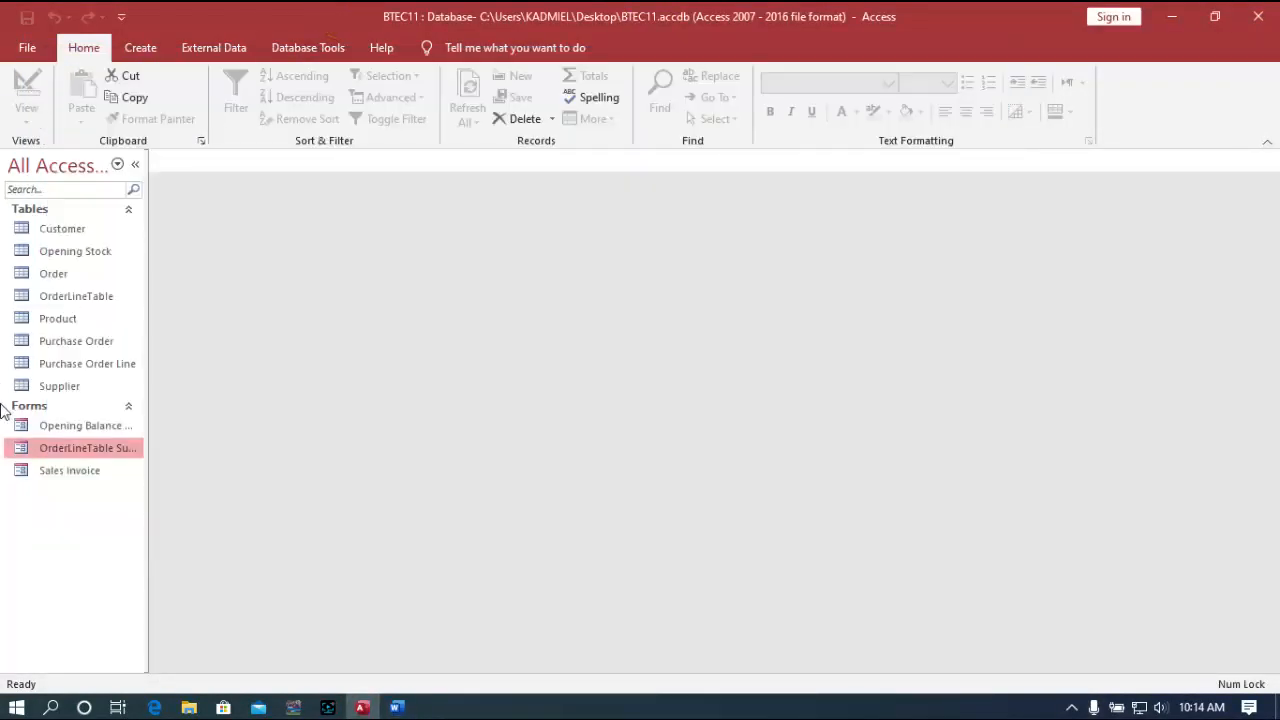
pyautogui.click(65, 388)
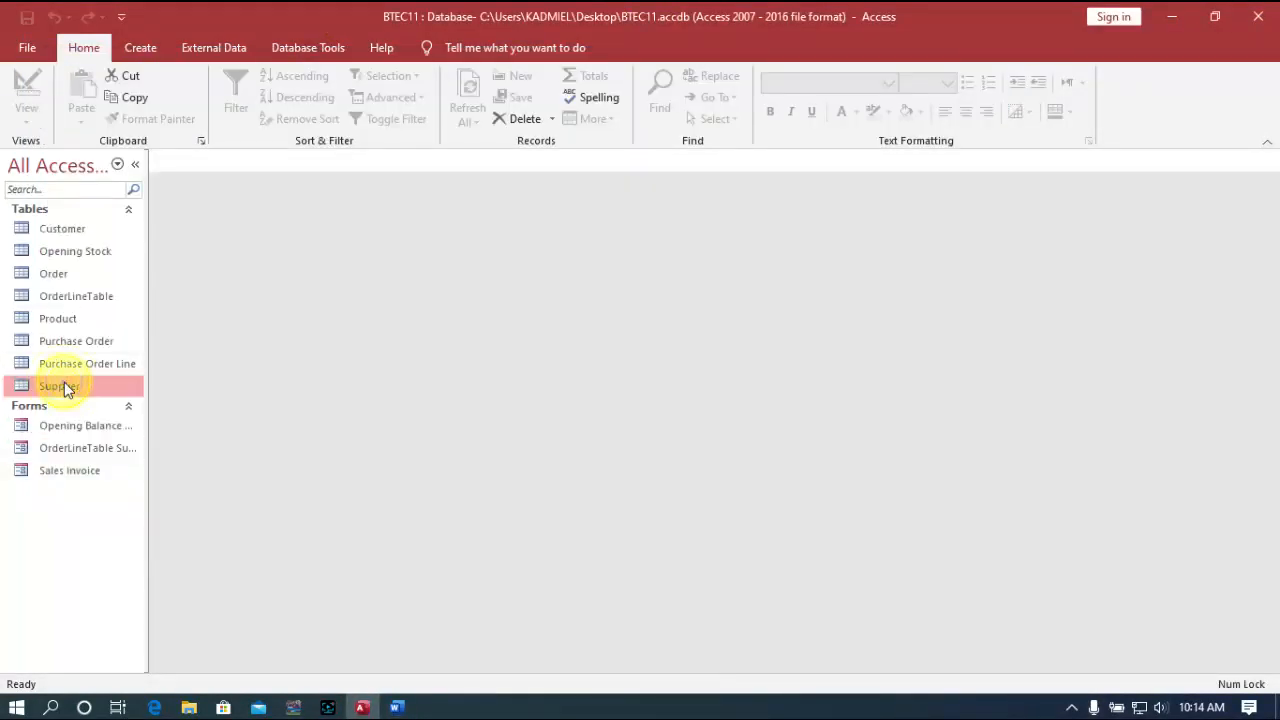
pyautogui.doubleClick(65, 388)
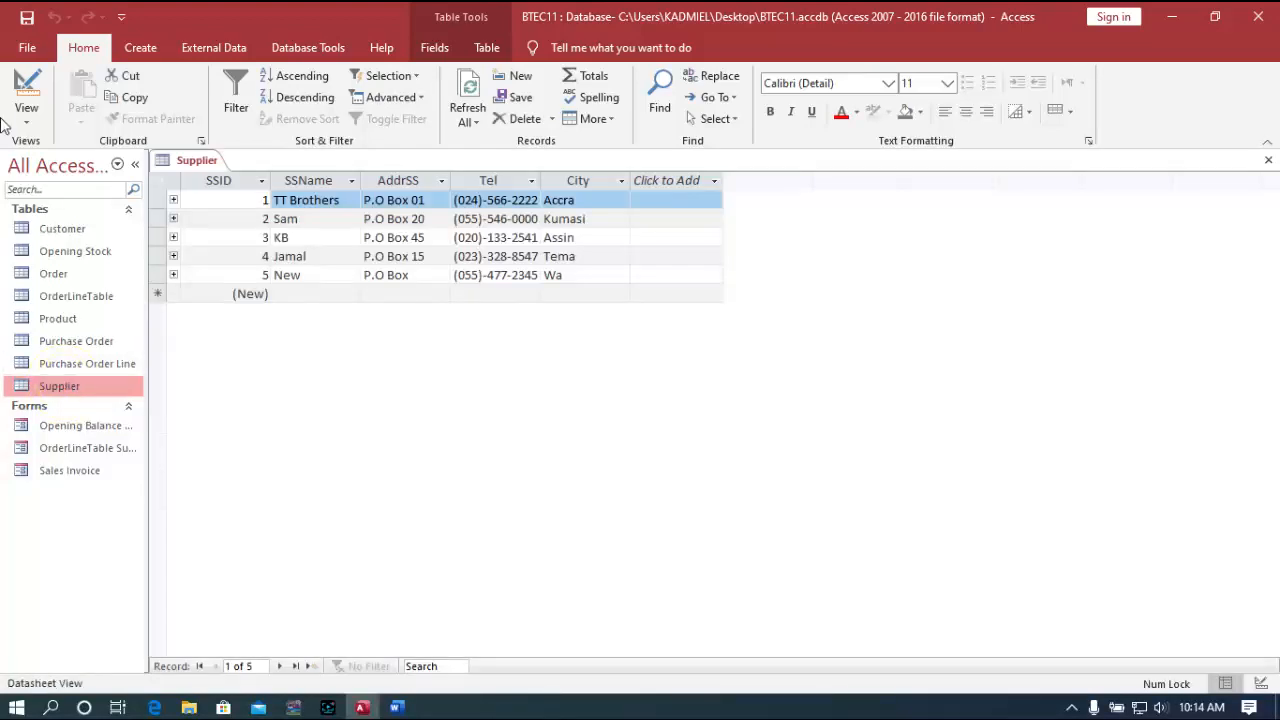
pyautogui.click(27, 85)
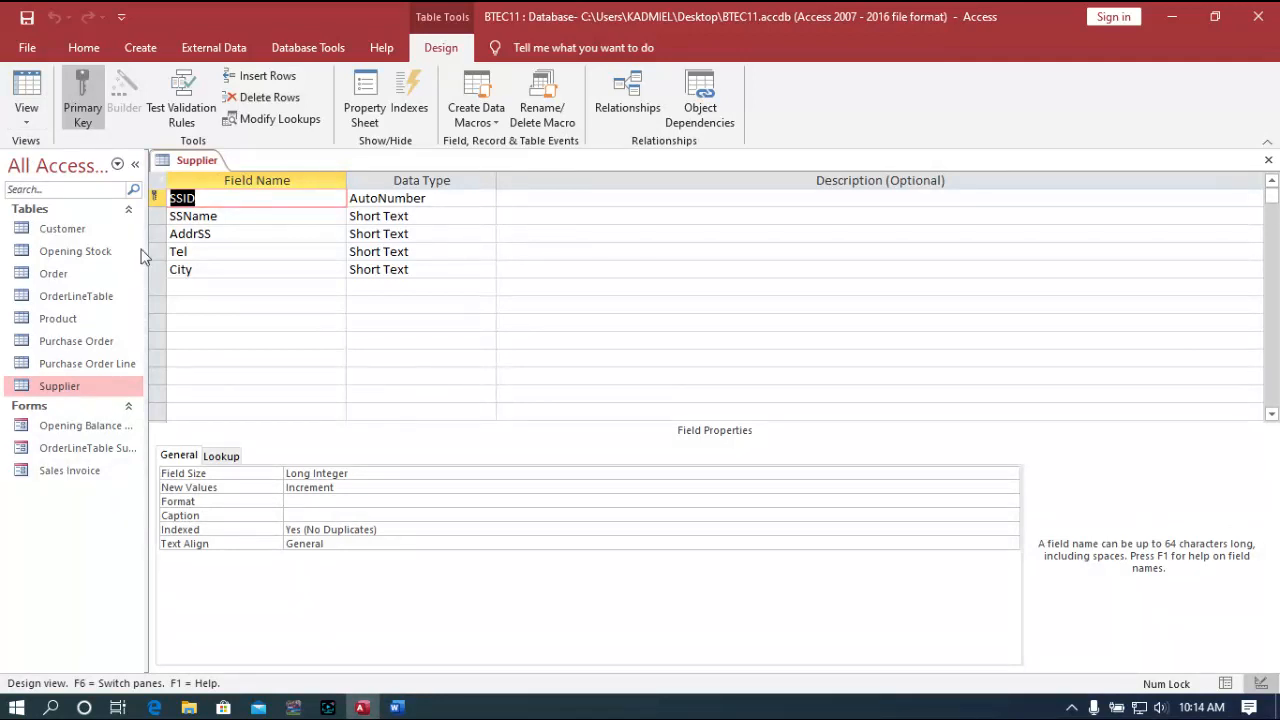
# Open the Purchase Order table in Design View to examine its fields and restore the Access window to a smaller size
pyautogui.doubleClick(74, 343)
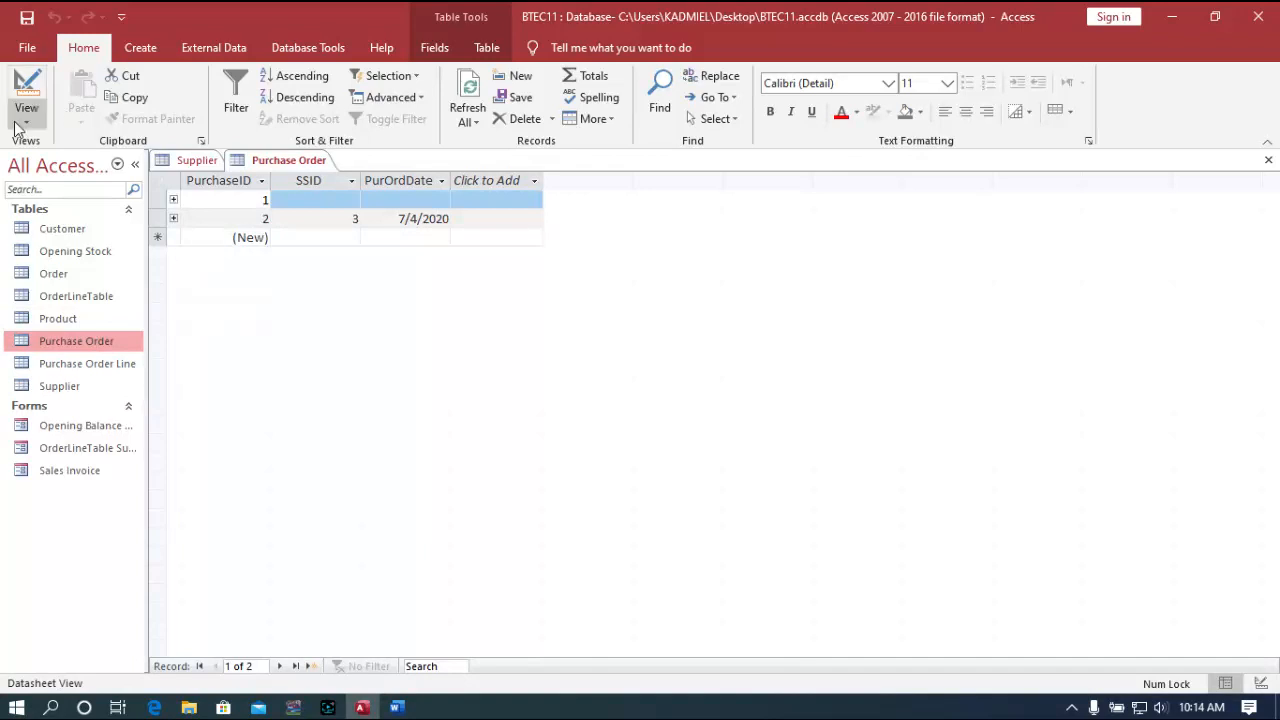
pyautogui.click(26, 92)
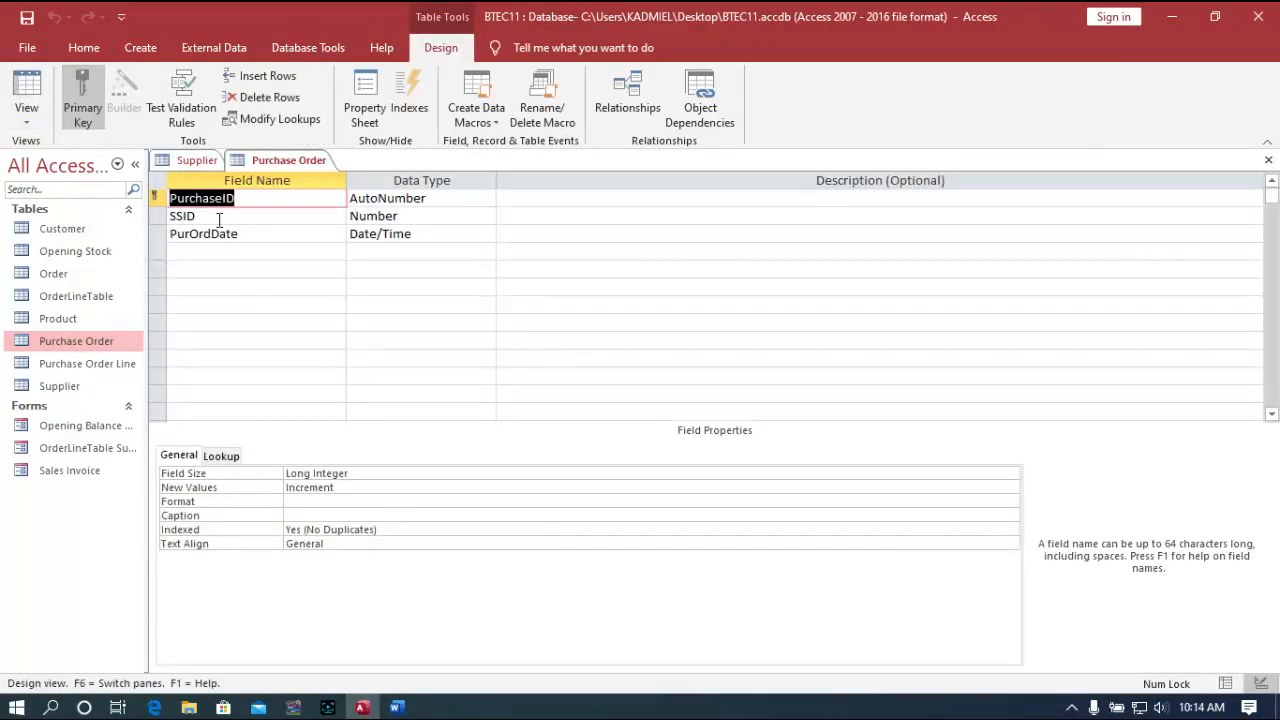
pyautogui.click(414, 4)
pyautogui.doubleClick(375, 5)
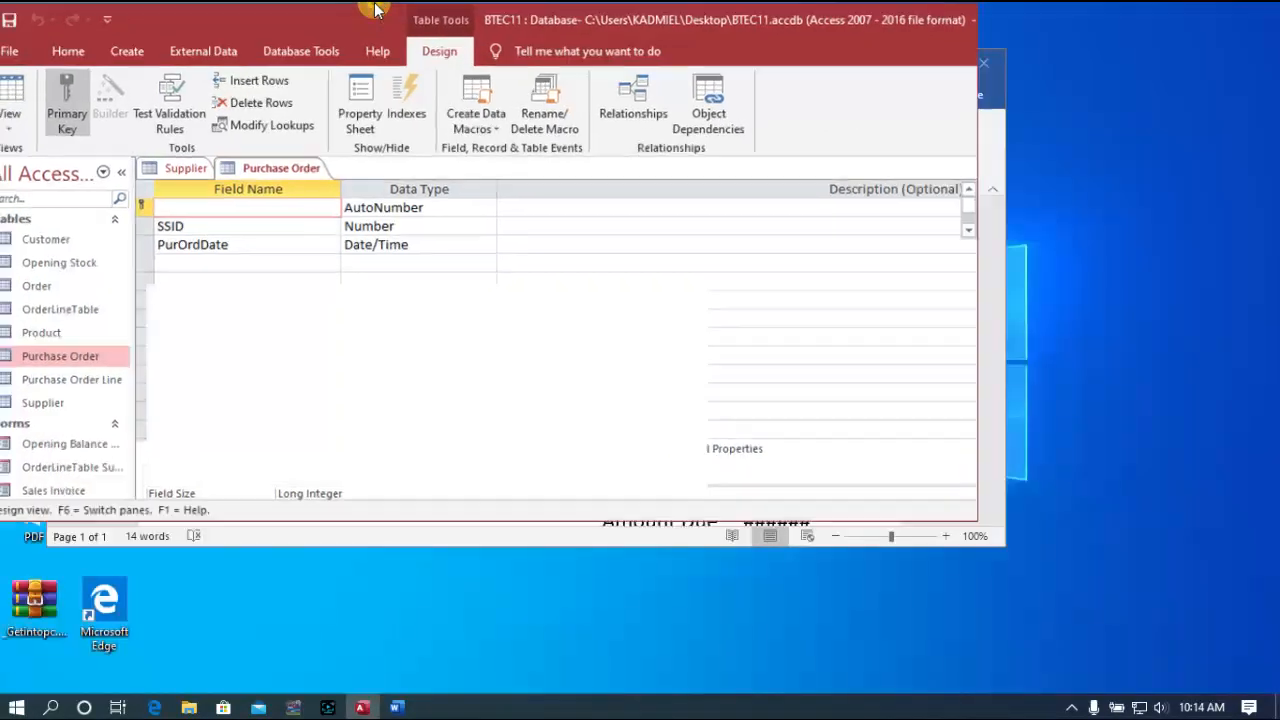
# Maximize the Access window and switch to Word to compare the layout's fields with the Purchase Order table
pyautogui.doubleClick(389, 38)
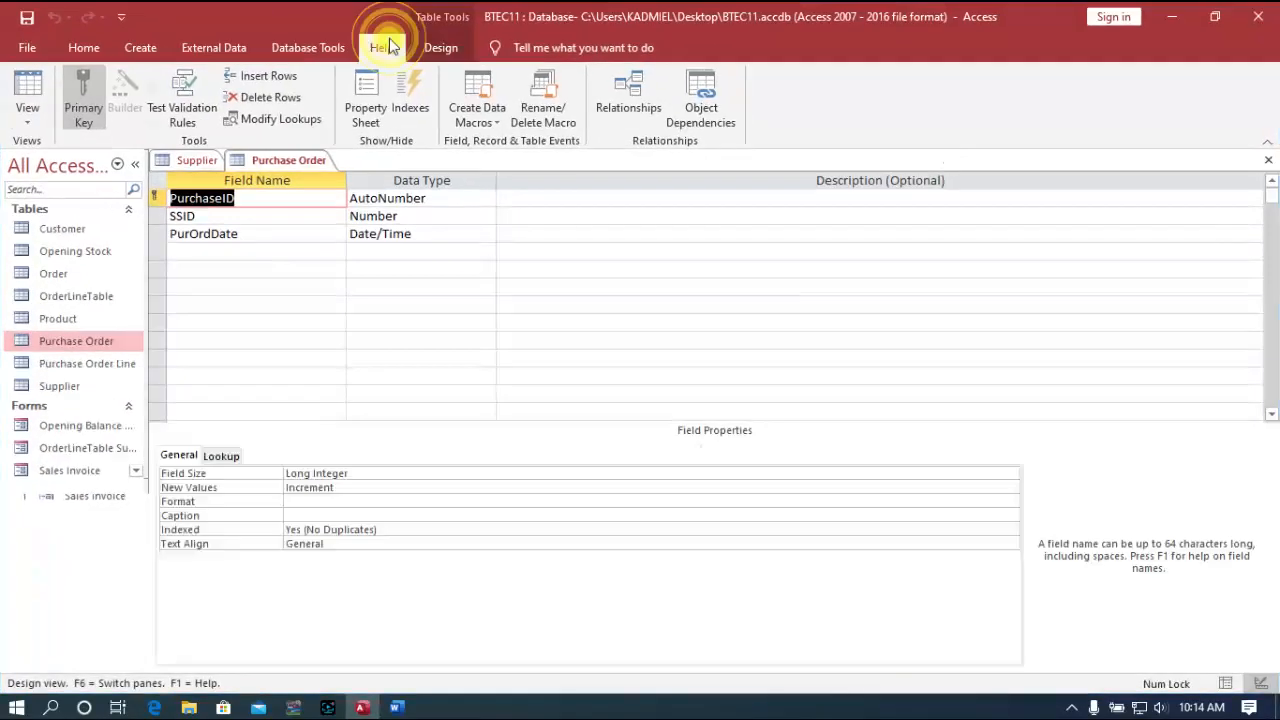
pyautogui.click(389, 44)
pyautogui.click(398, 710)
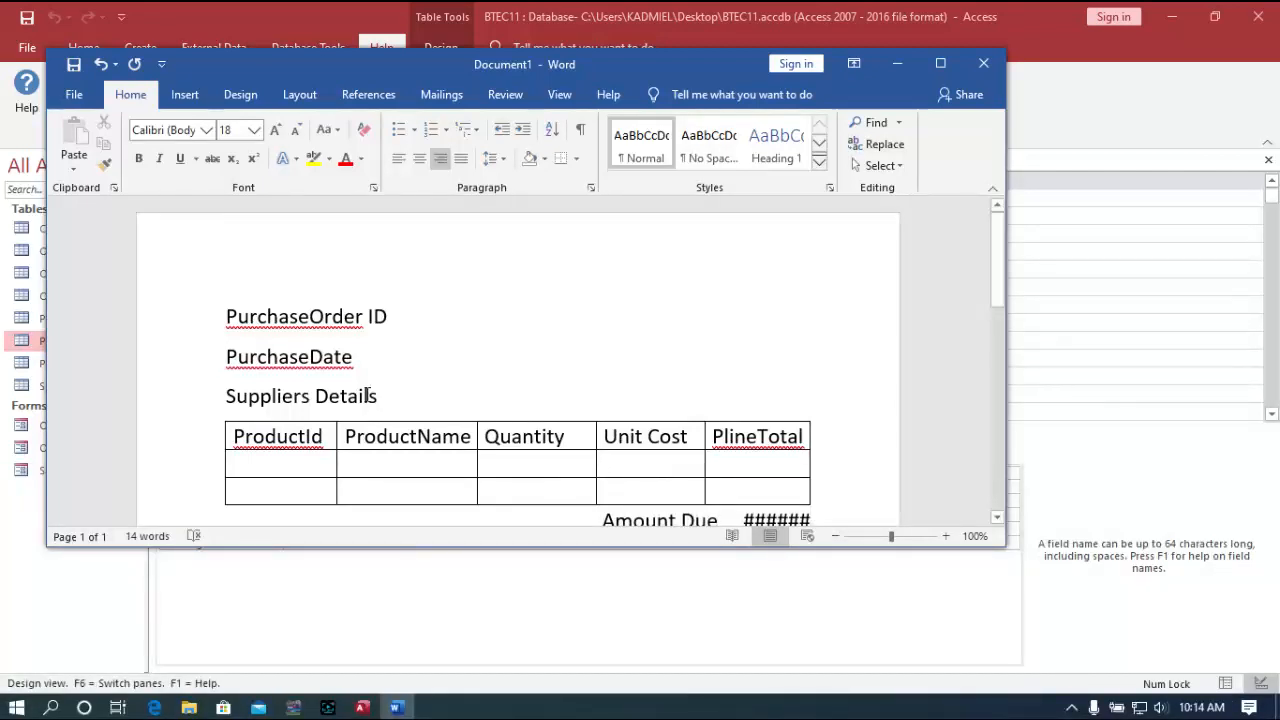
# Return to Access and show the Supplier table in Design View to examine its fields in a maximized window
pyautogui.click(32, 390)
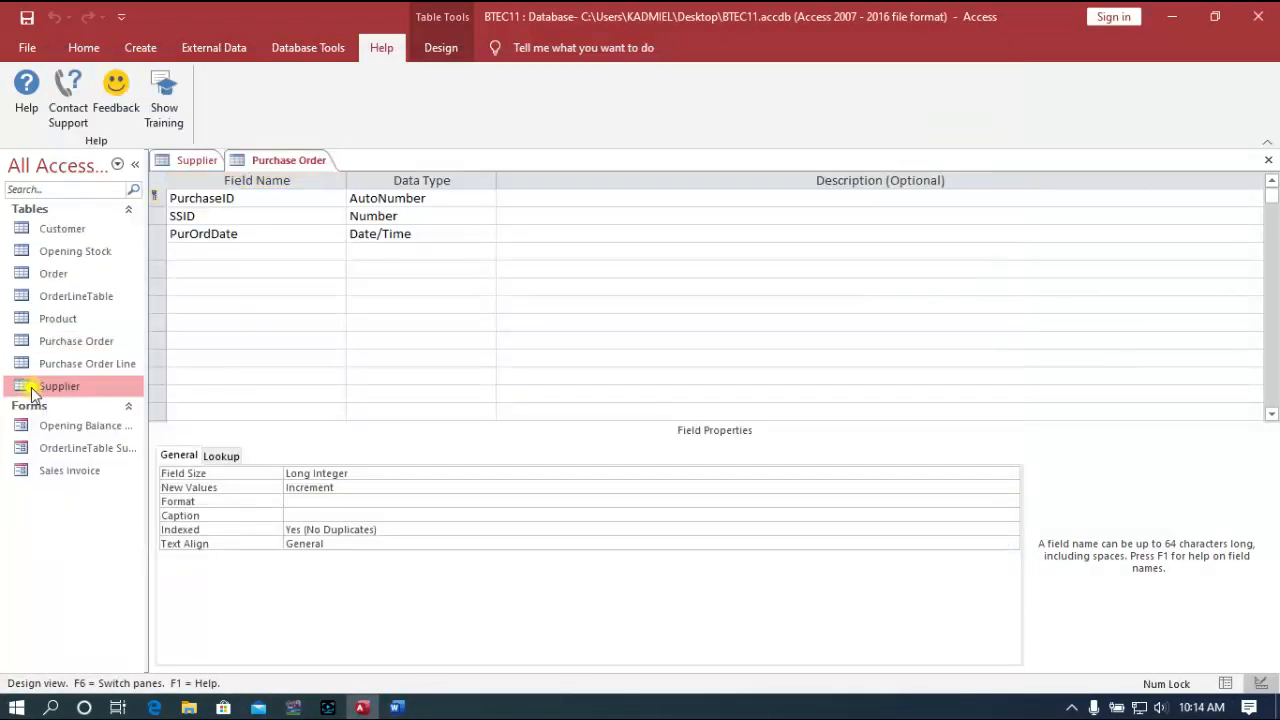
pyautogui.doubleClick(32, 390)
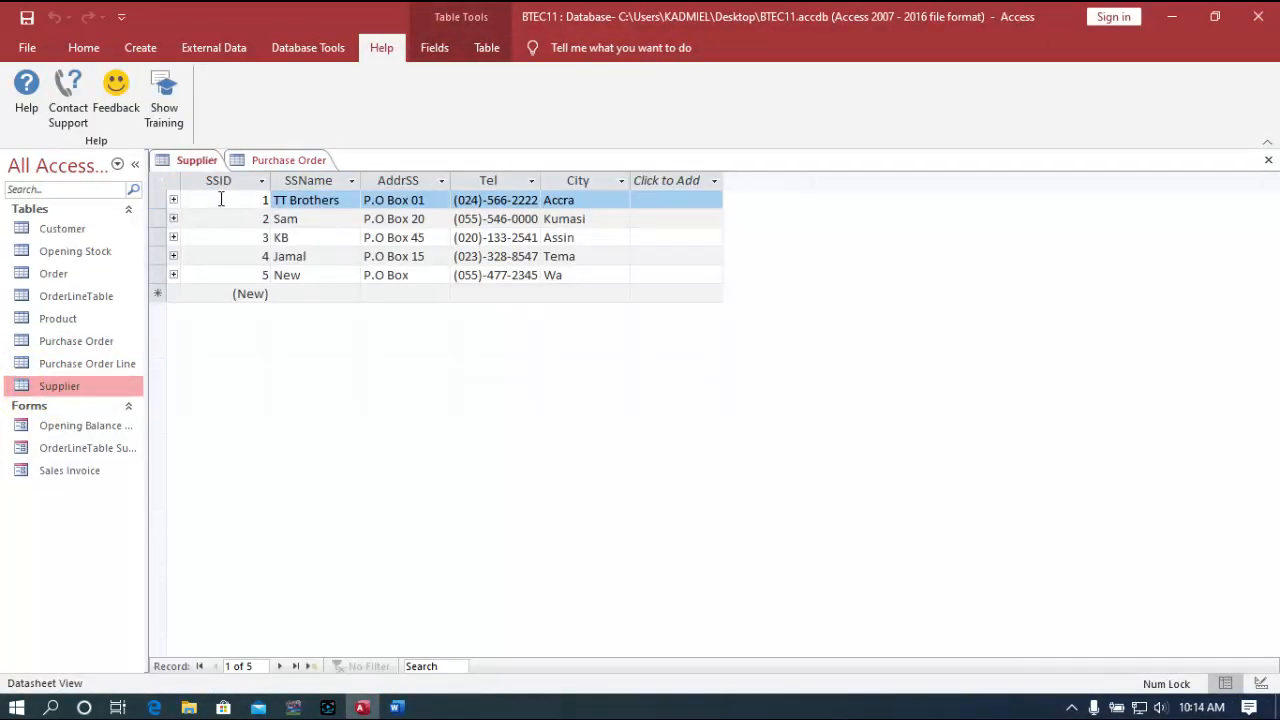
pyautogui.click(80, 48)
pyautogui.click(26, 88)
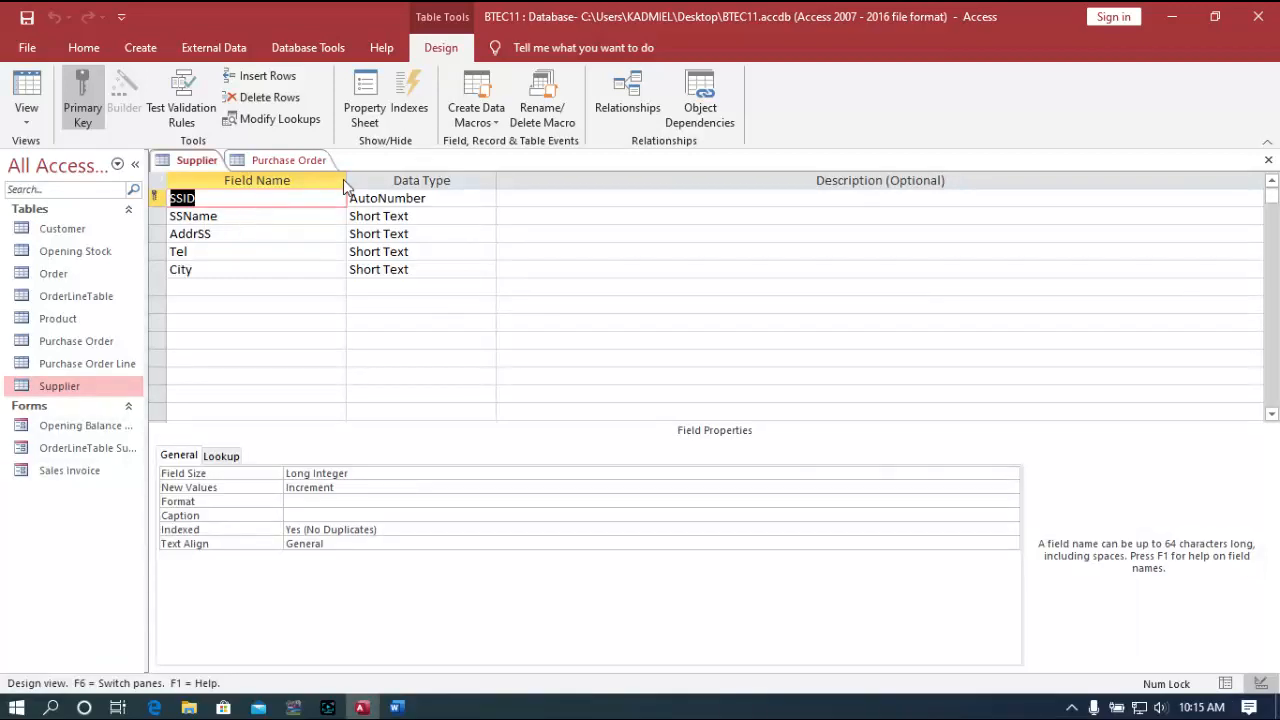
pyautogui.doubleClick(380, 10)
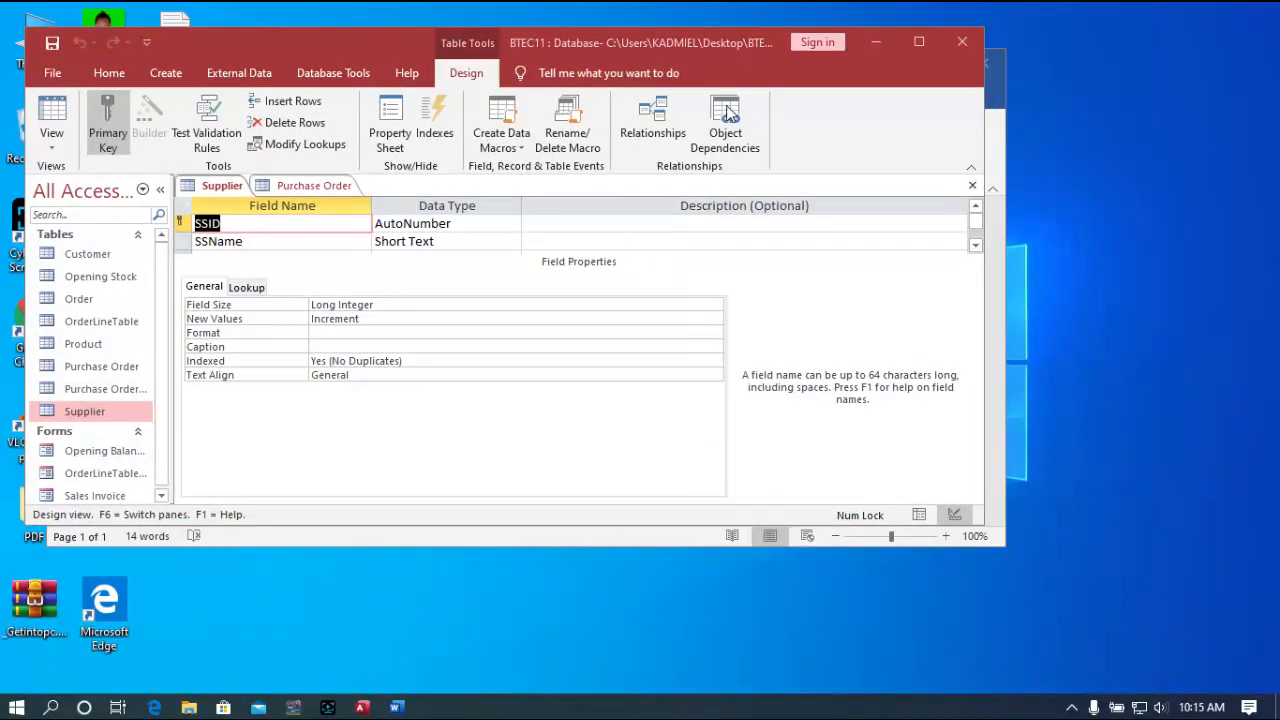
pyautogui.click(912, 41)
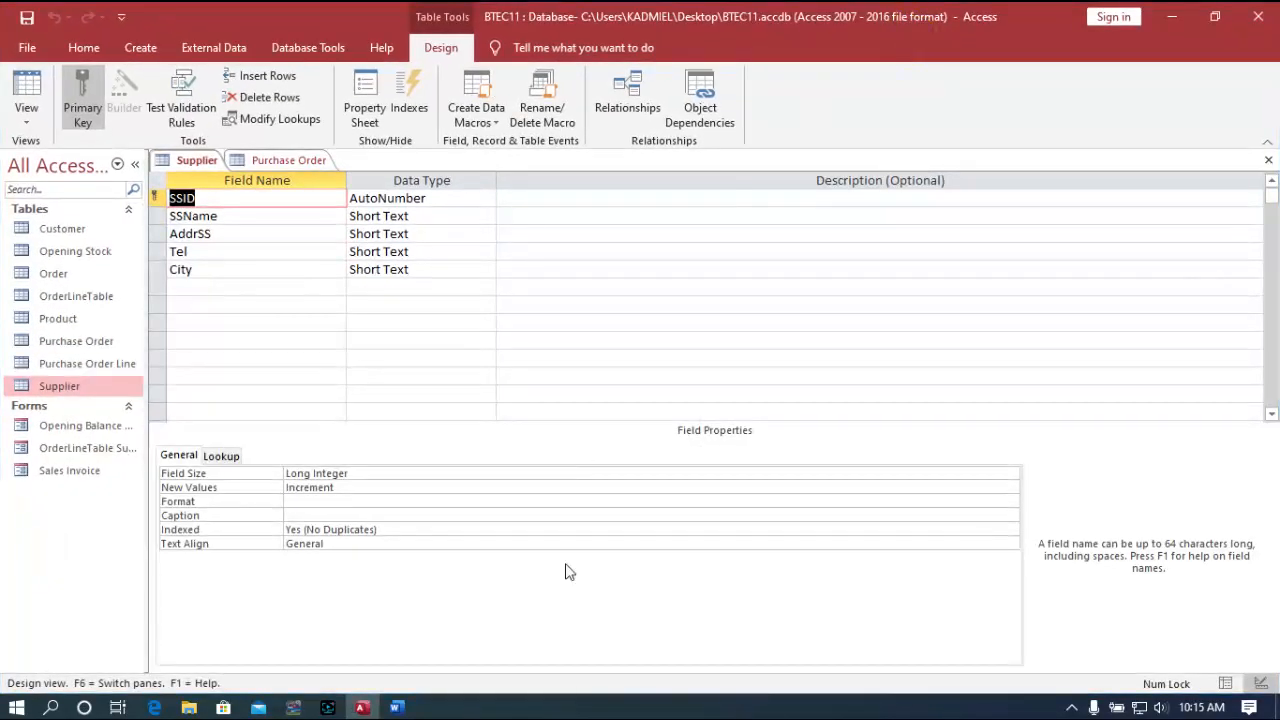
# Check the Word layout, and examine the columns of the Opening Stock, OrderLineTable and Purchase Order Line tables in Access
pyautogui.click(396, 707)
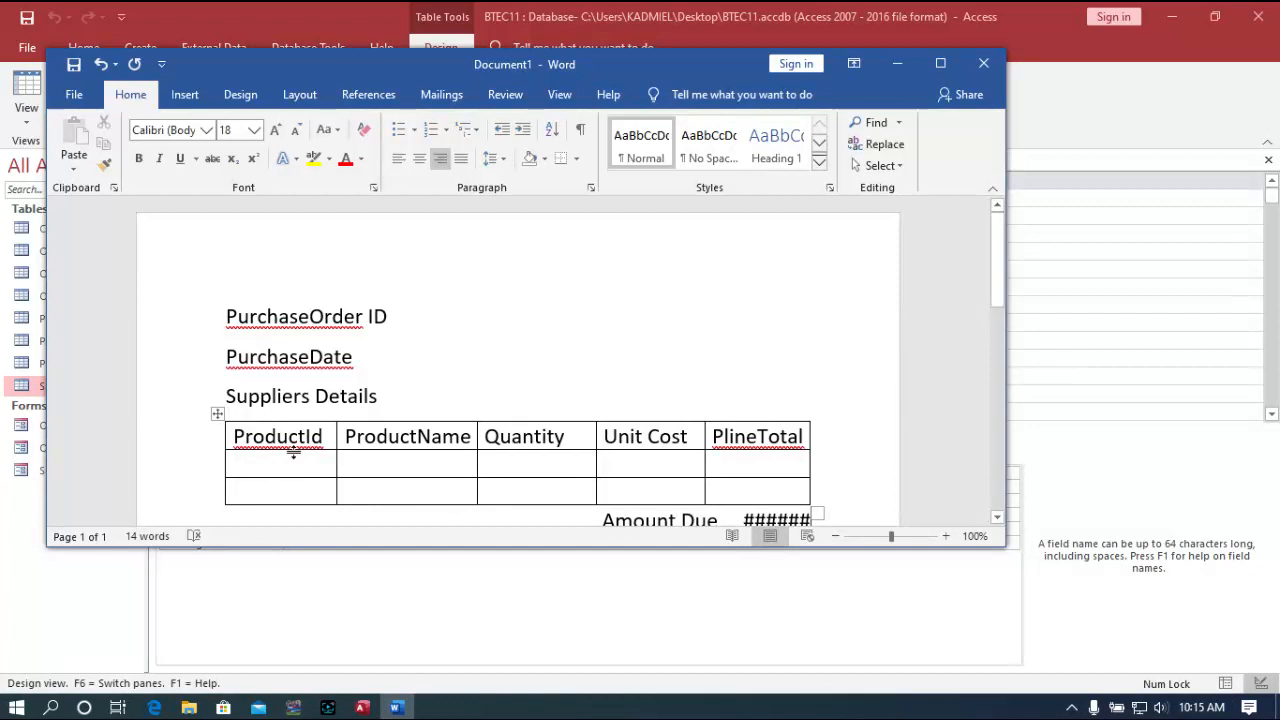
pyautogui.click(18, 395)
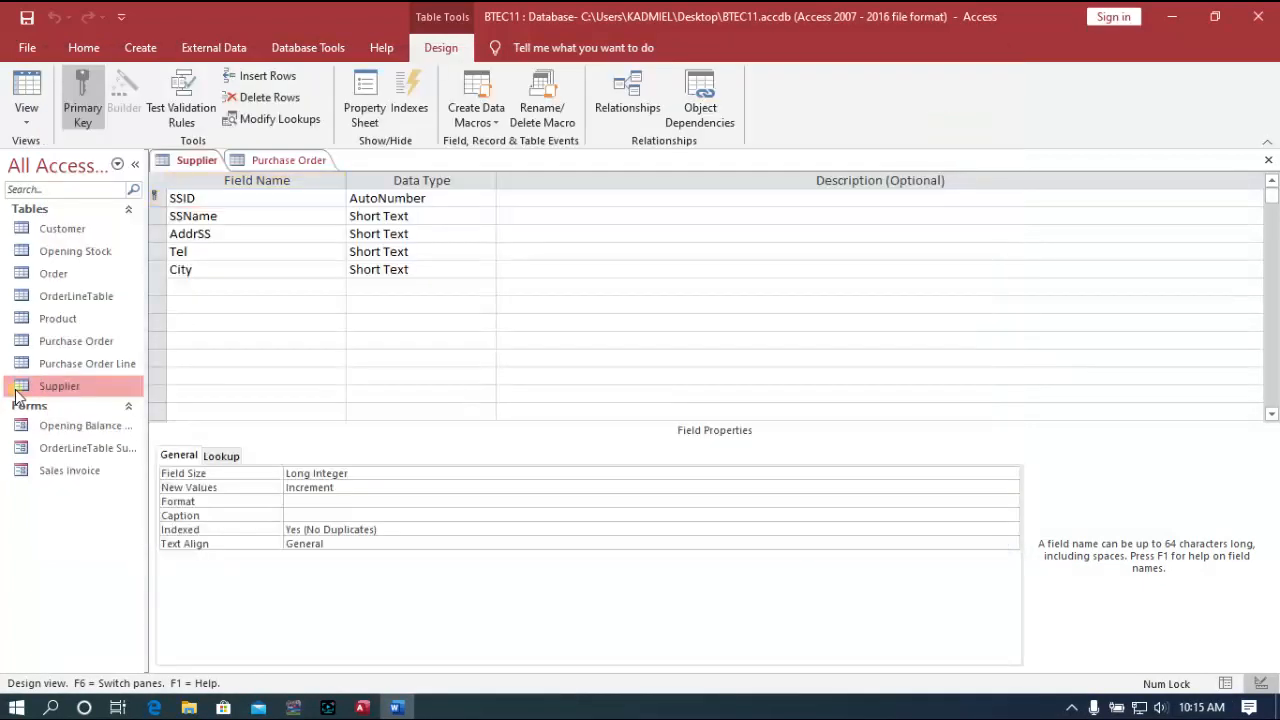
pyautogui.doubleClick(89, 251)
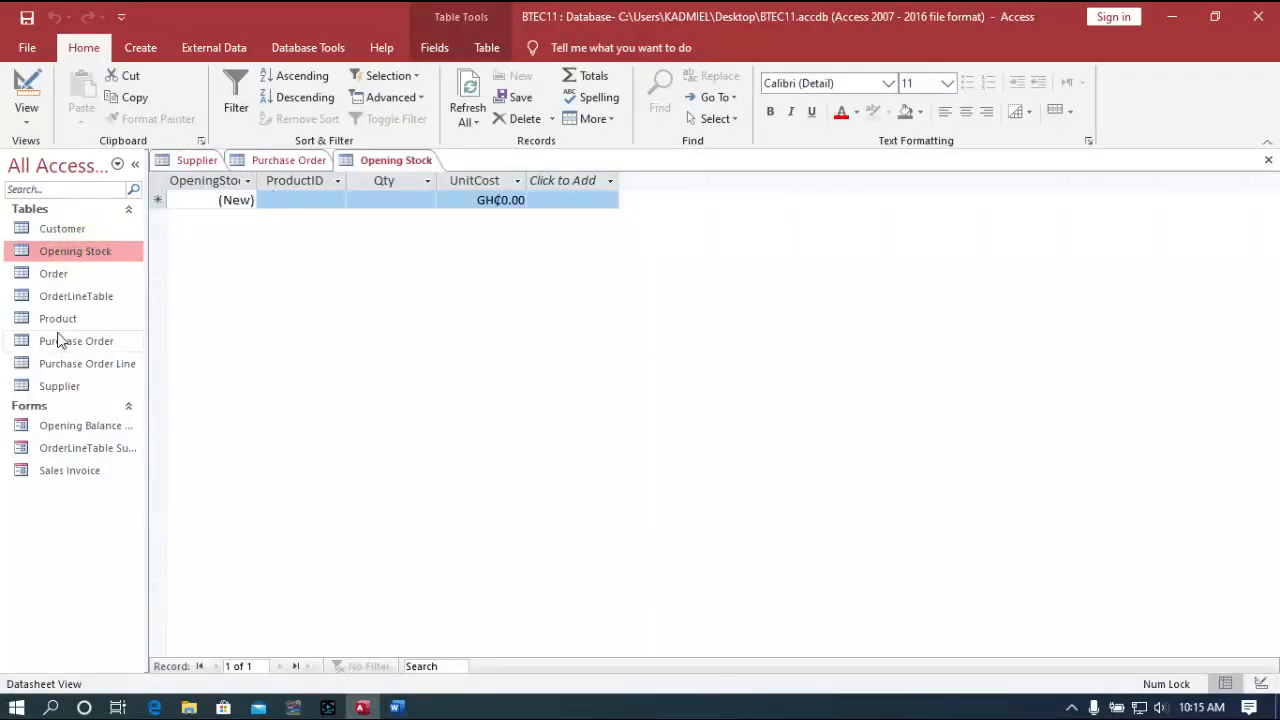
pyautogui.click(107, 297)
pyautogui.doubleClick(107, 297)
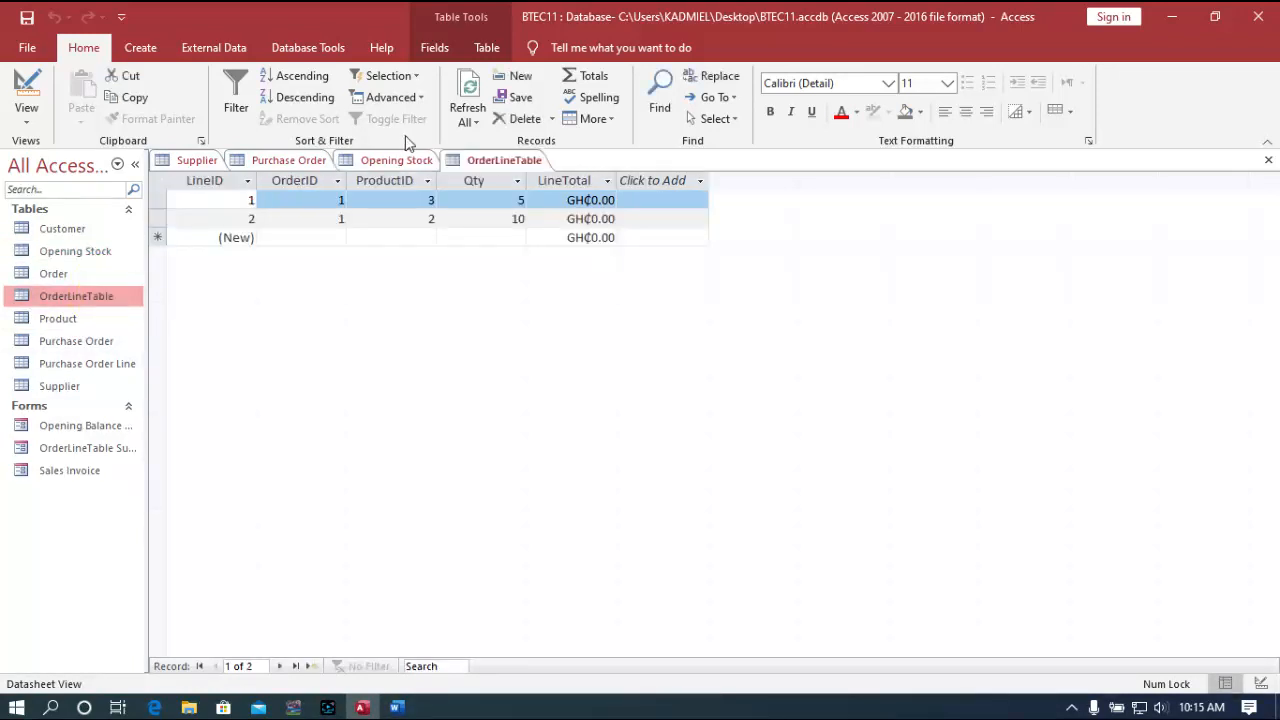
pyautogui.doubleClick(94, 366)
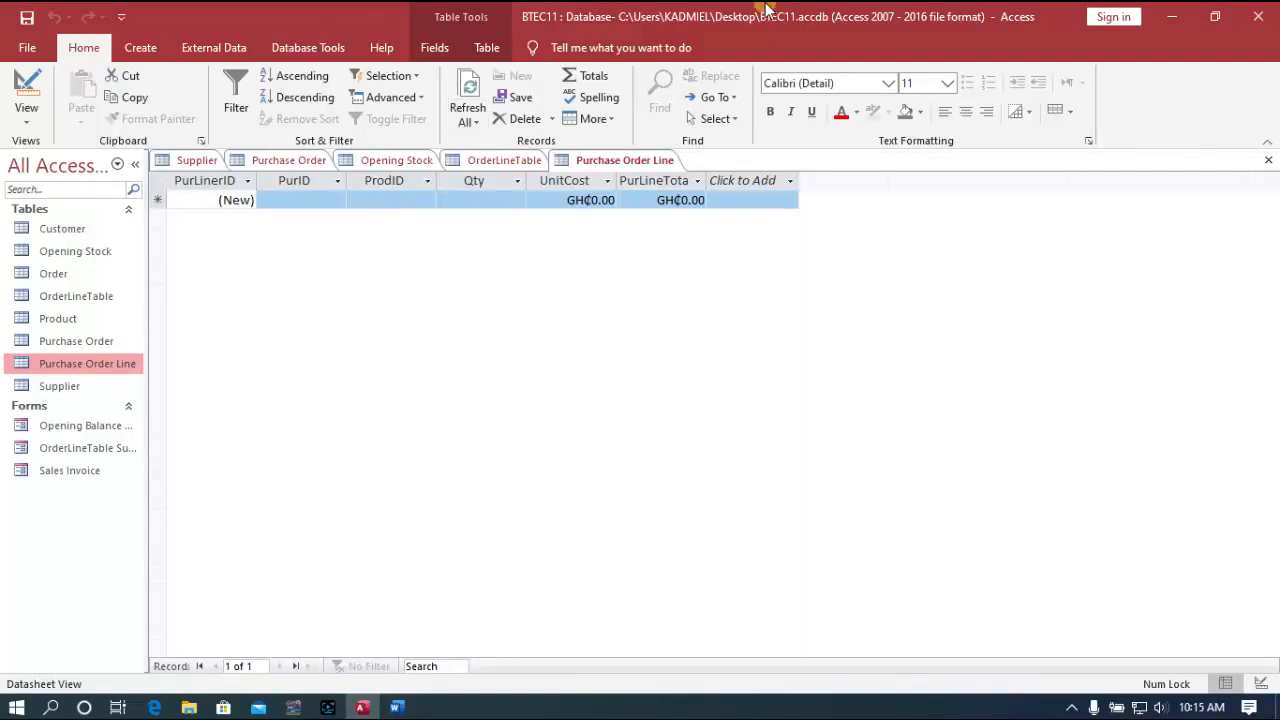
# Review the Word layout again and compare it with the Opening Stock, OrderLineTable and Purchase Order Line tables in Access
pyautogui.click(395, 708)
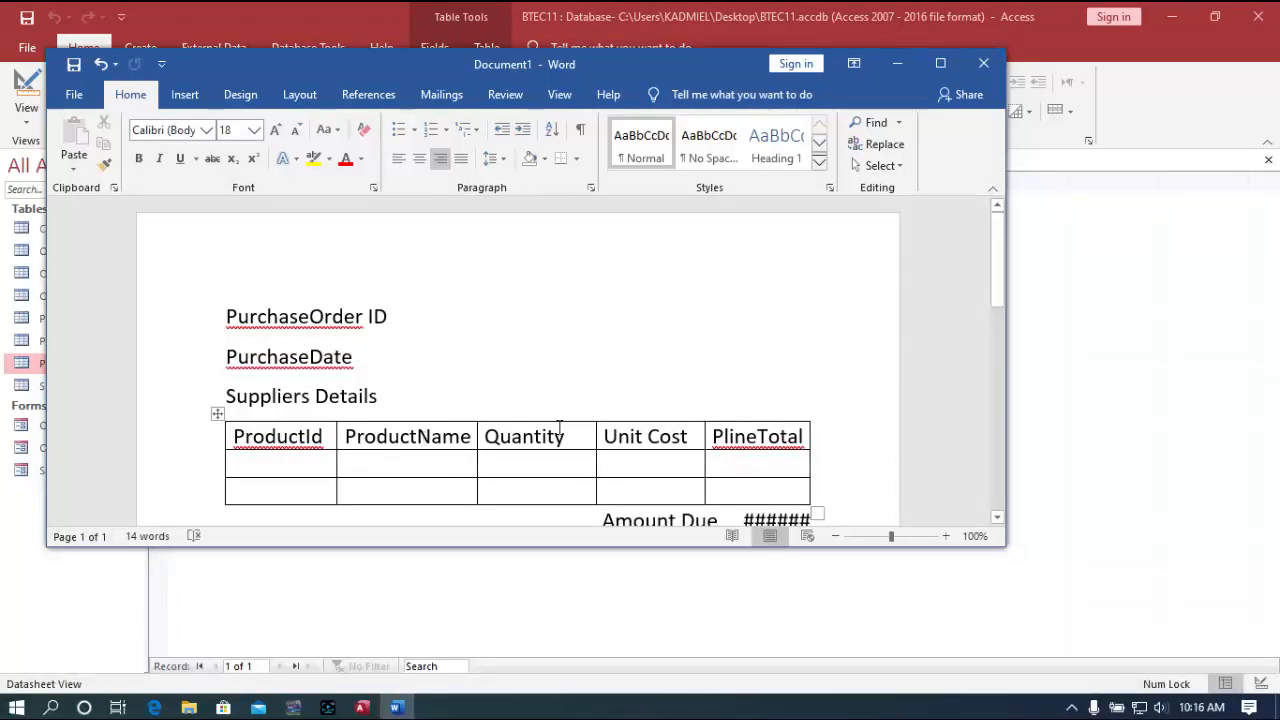
pyautogui.click(40, 316)
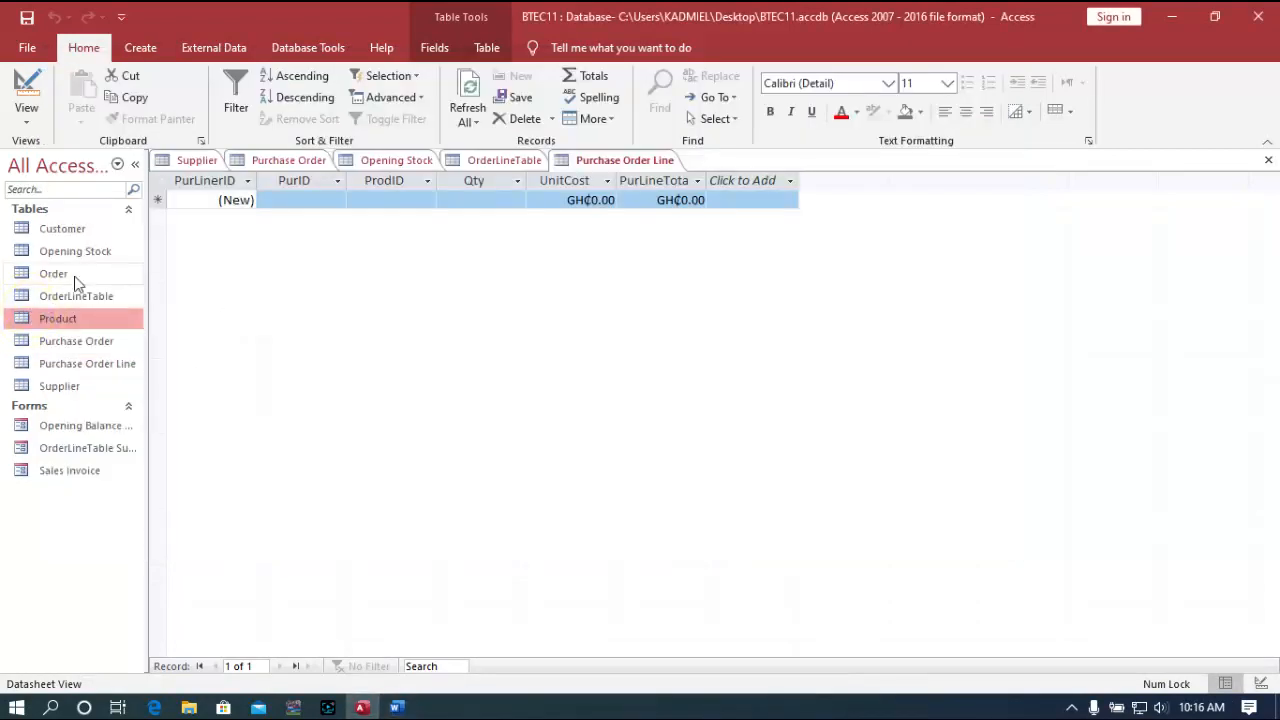
pyautogui.doubleClick(106, 254)
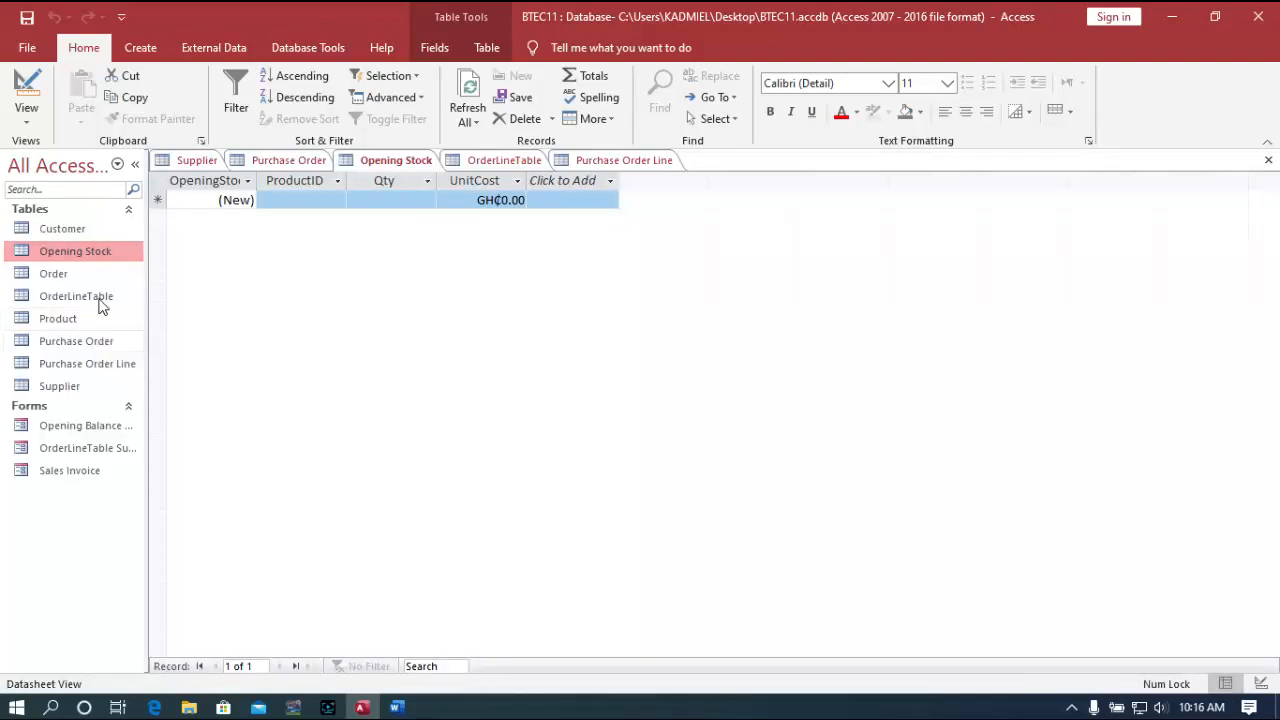
pyautogui.doubleClick(101, 298)
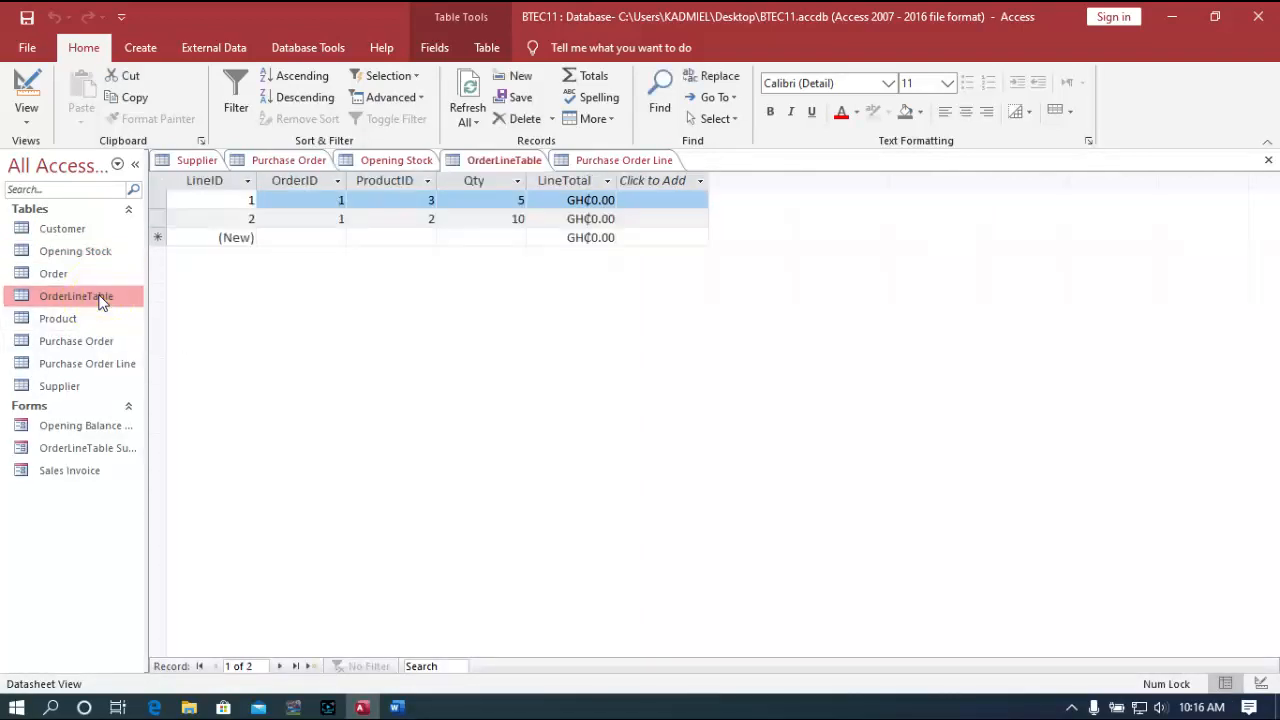
pyautogui.doubleClick(114, 363)
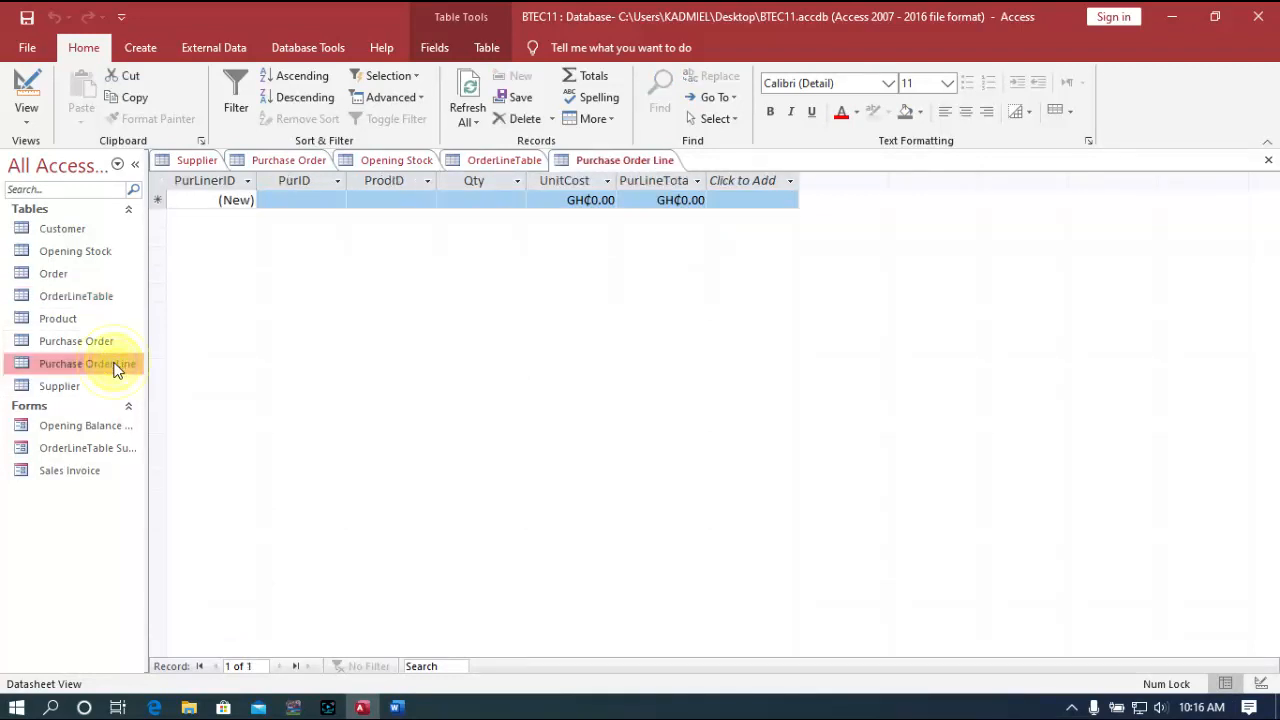
# Keep Access maximized and switch to Word, maximizing its window to review the complete purchase order layout
pyautogui.doubleClick(592, 9)
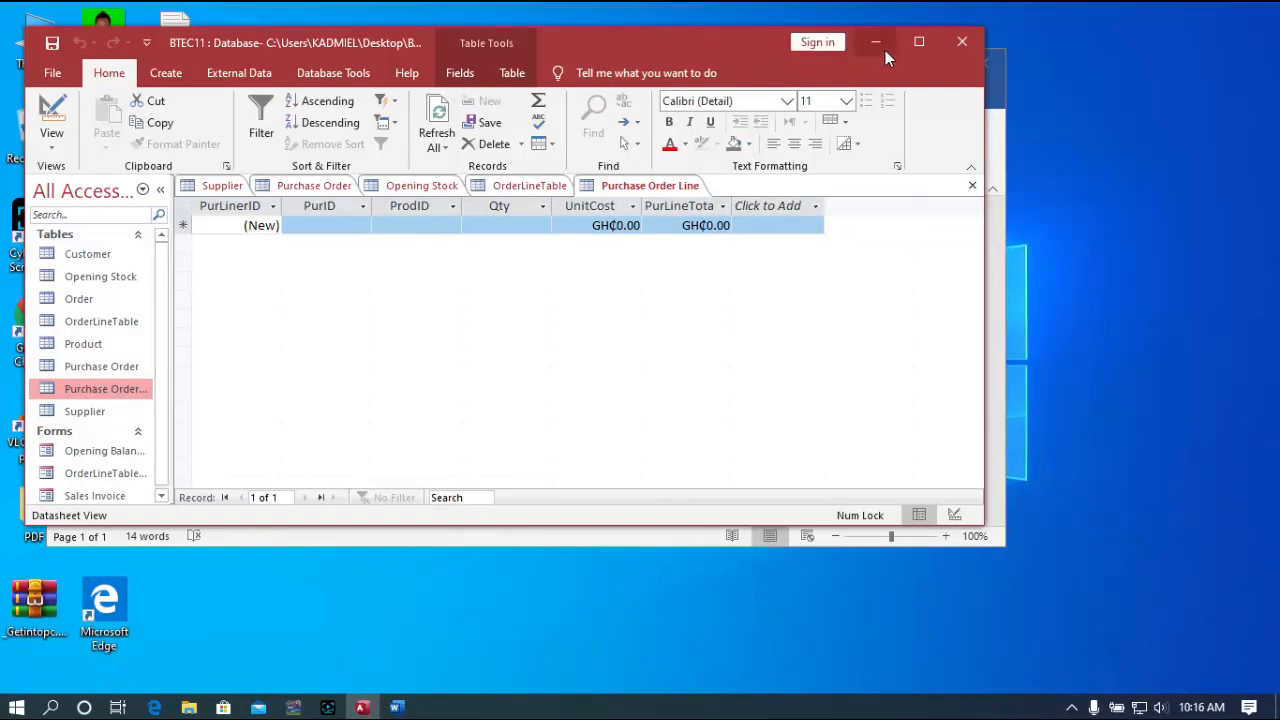
pyautogui.click(919, 46)
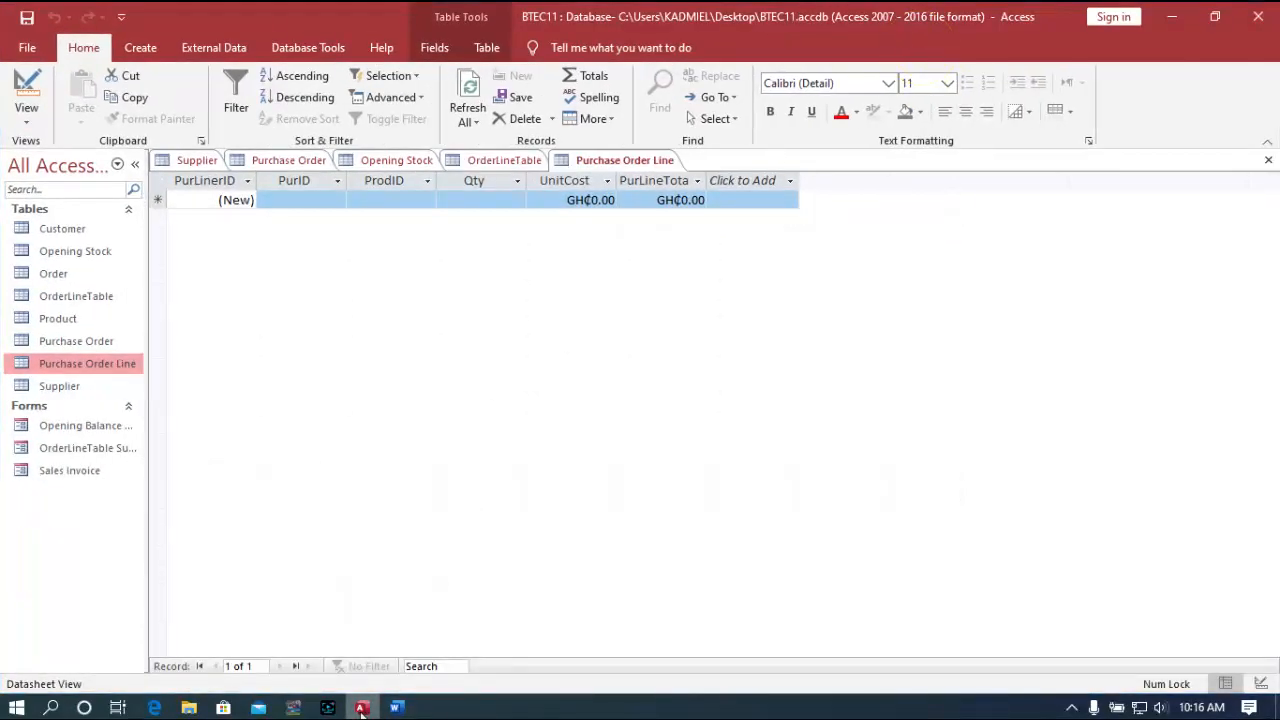
pyautogui.click(396, 708)
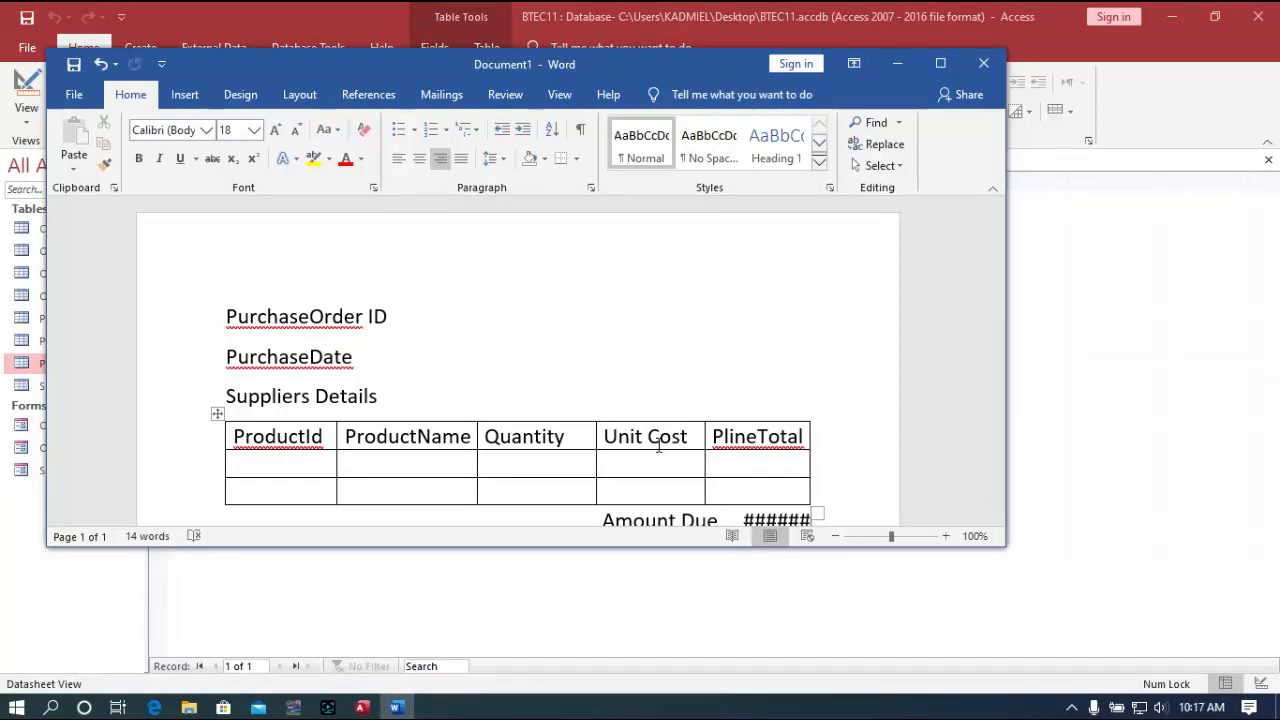
pyautogui.click(940, 64)
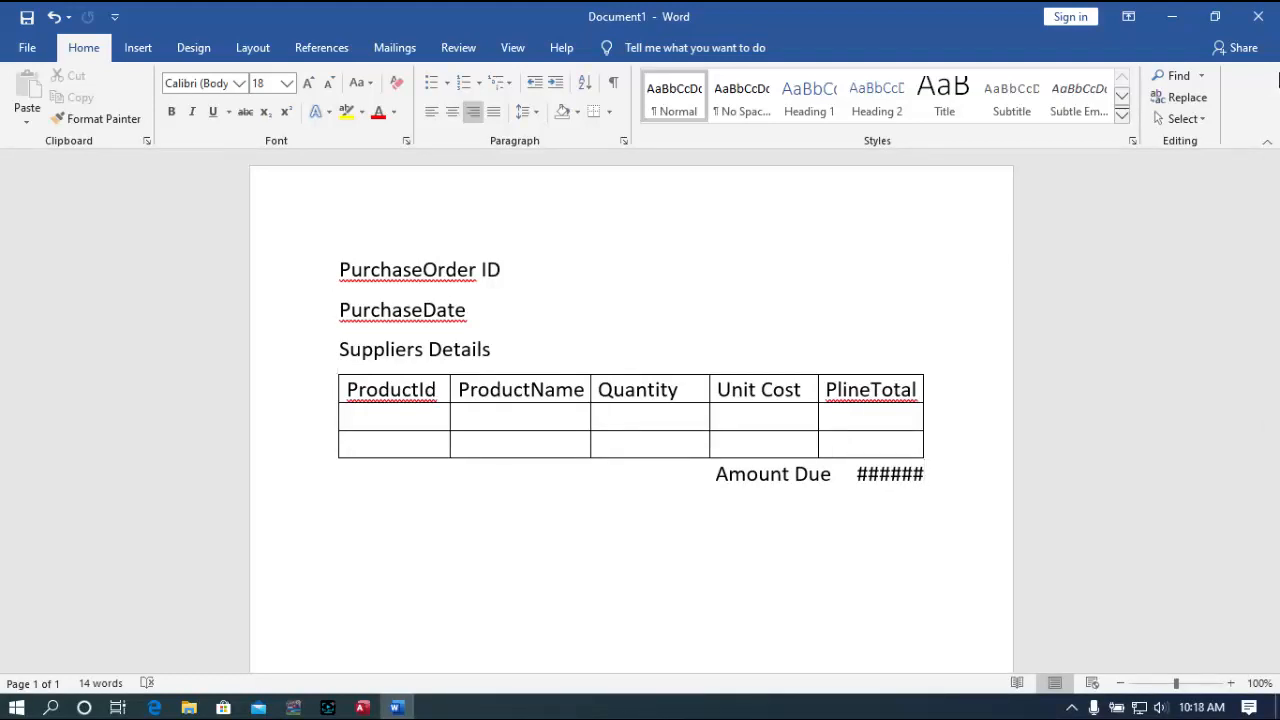
# Minimize Word to return to the BTEC11 database in Access and close all open tables
pyautogui.click(1172, 14)
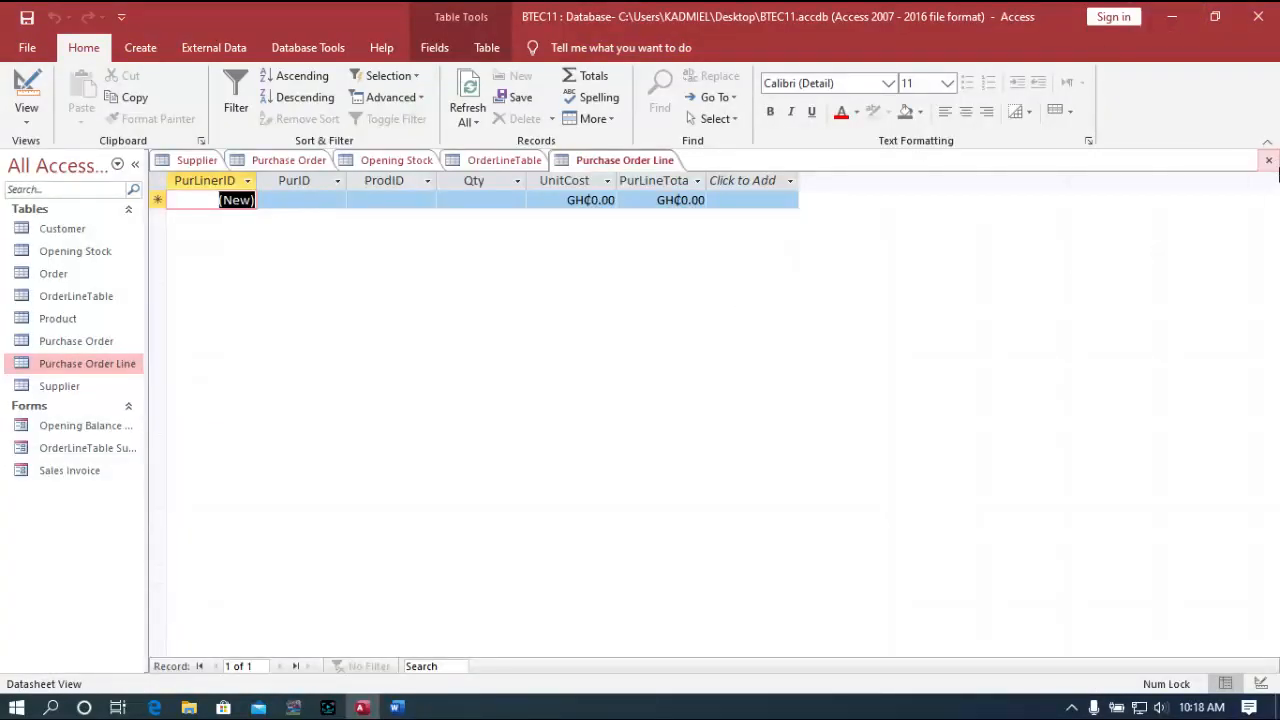
pyautogui.click(1268, 160)
pyautogui.click(1268, 160)
pyautogui.click(1268, 160)
pyautogui.click(1268, 160)
pyautogui.click(1268, 160)
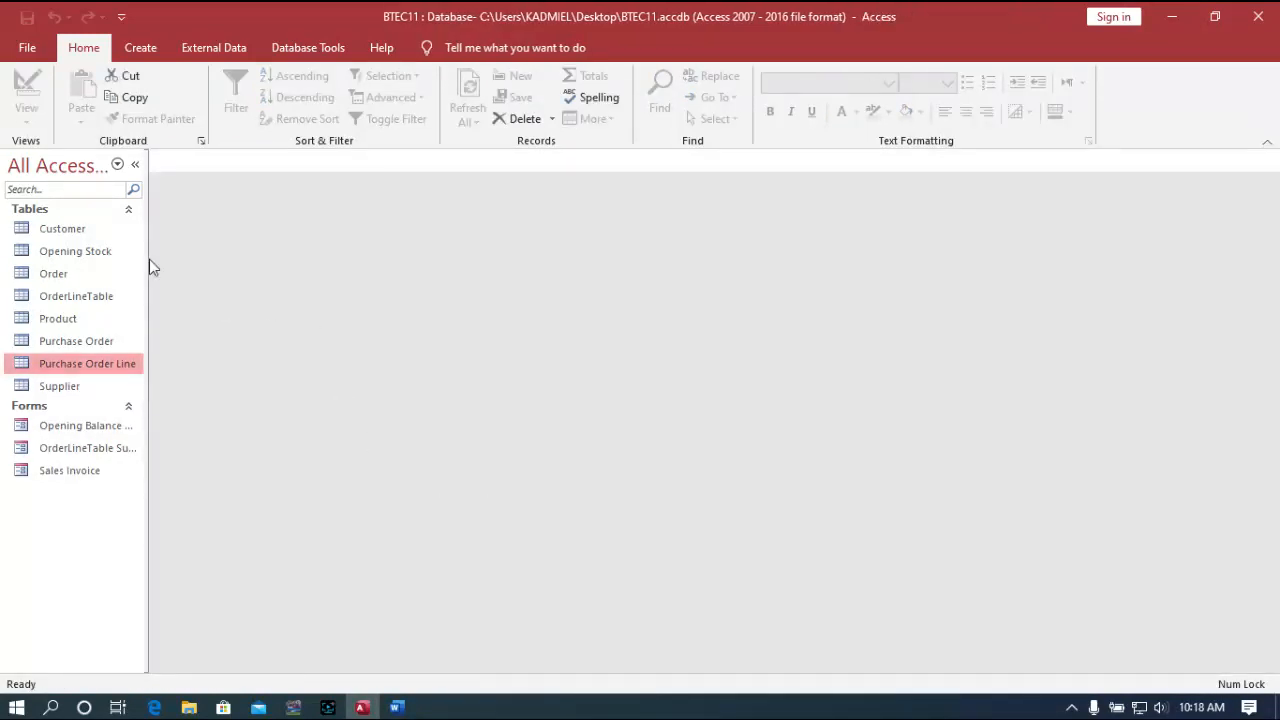
# Start the Form Wizard, choose the Purchase Order table as the source and add its PurchaseID field
pyautogui.click(141, 49)
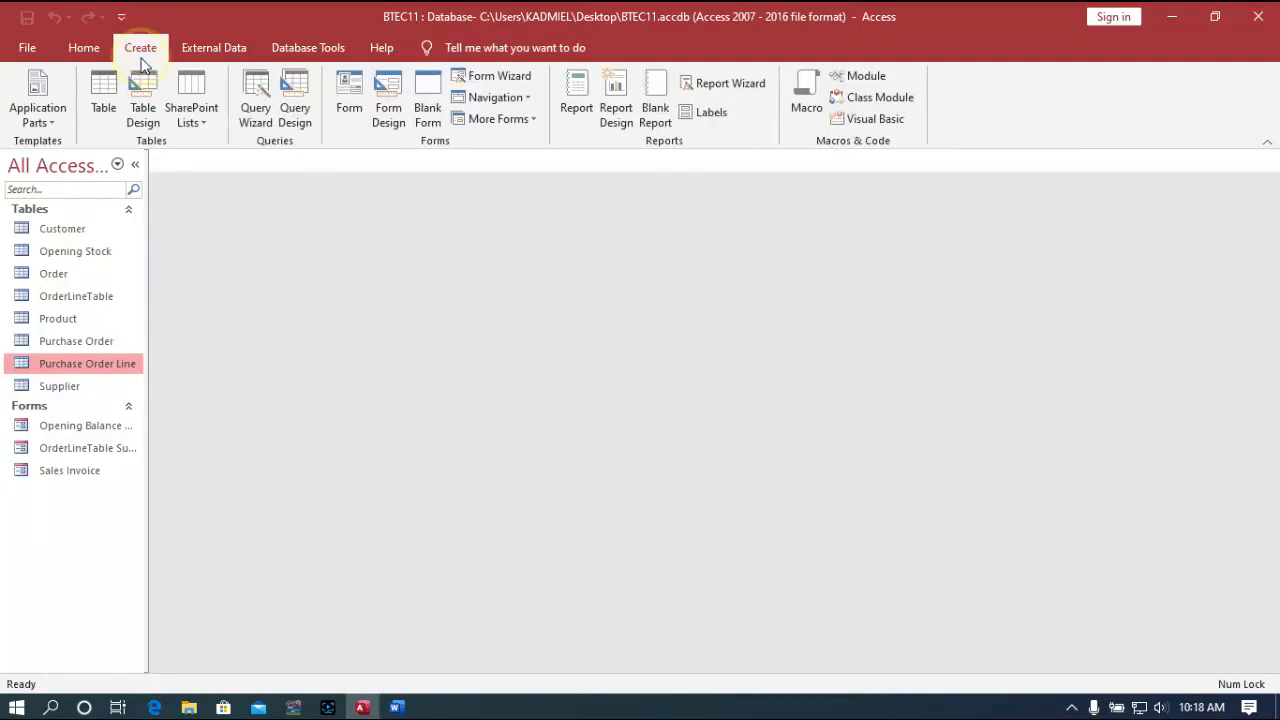
pyautogui.click(496, 78)
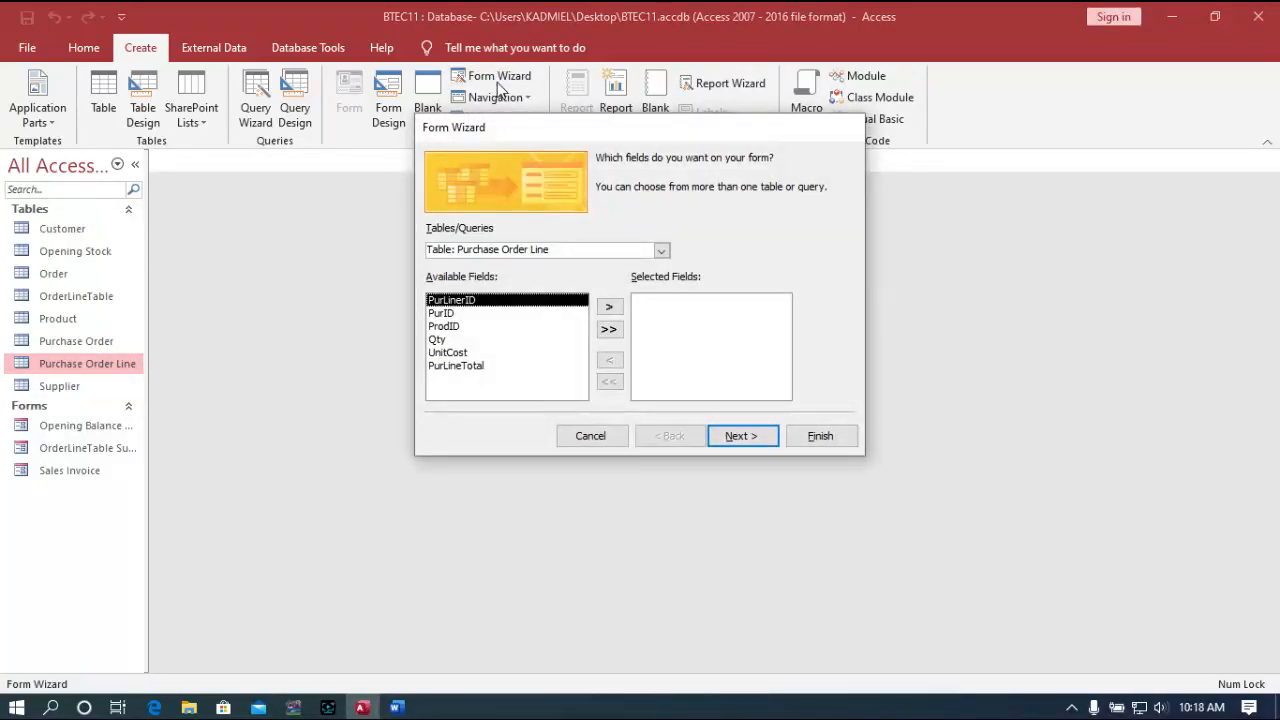
pyautogui.click(662, 251)
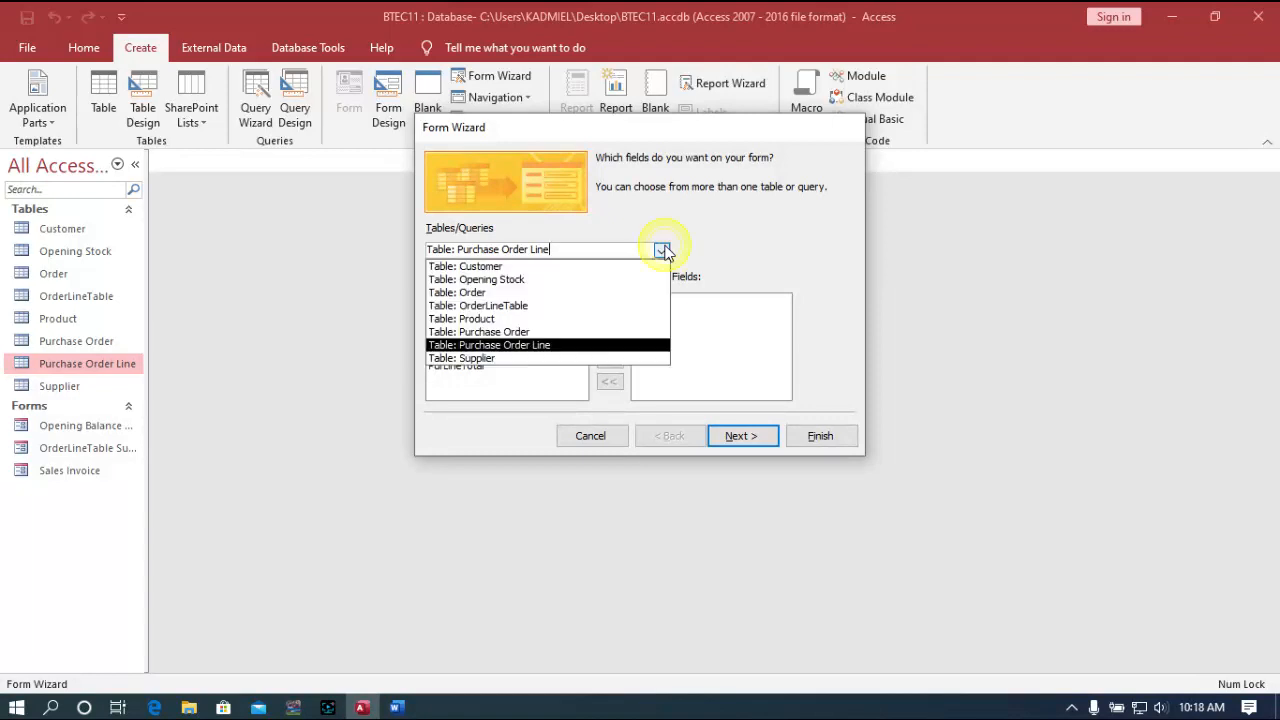
pyautogui.click(575, 333)
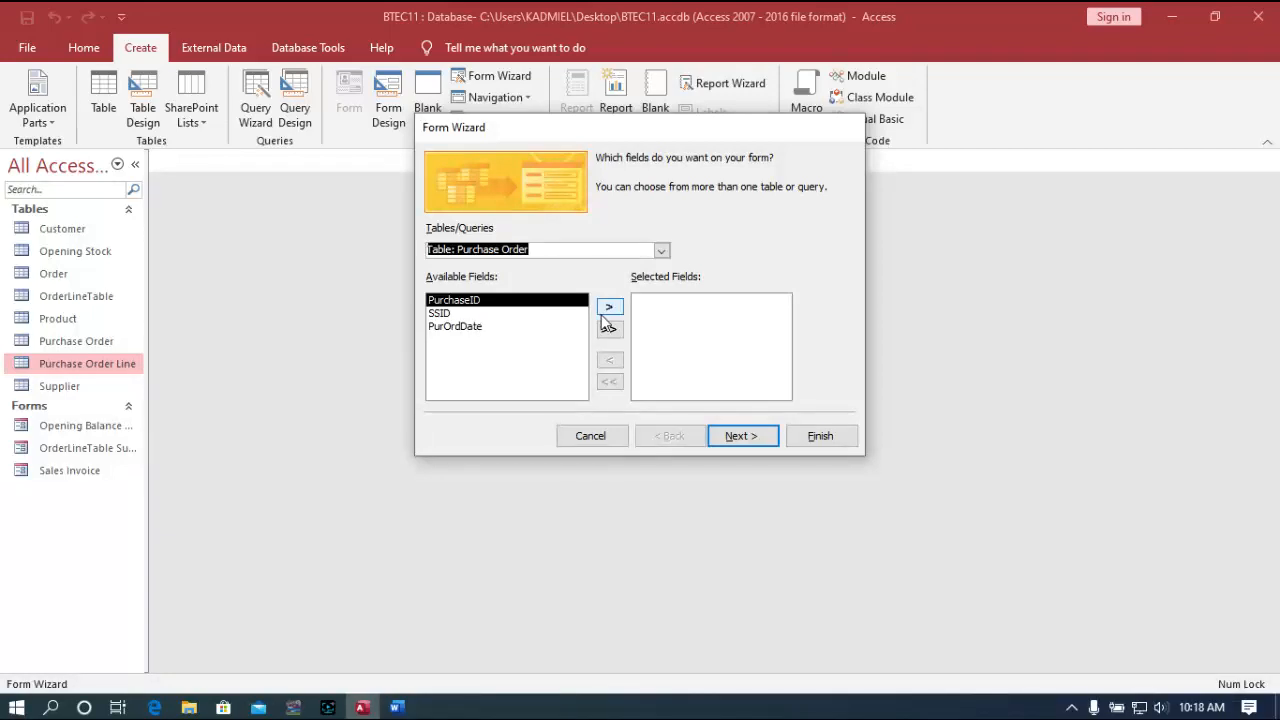
pyautogui.click(609, 312)
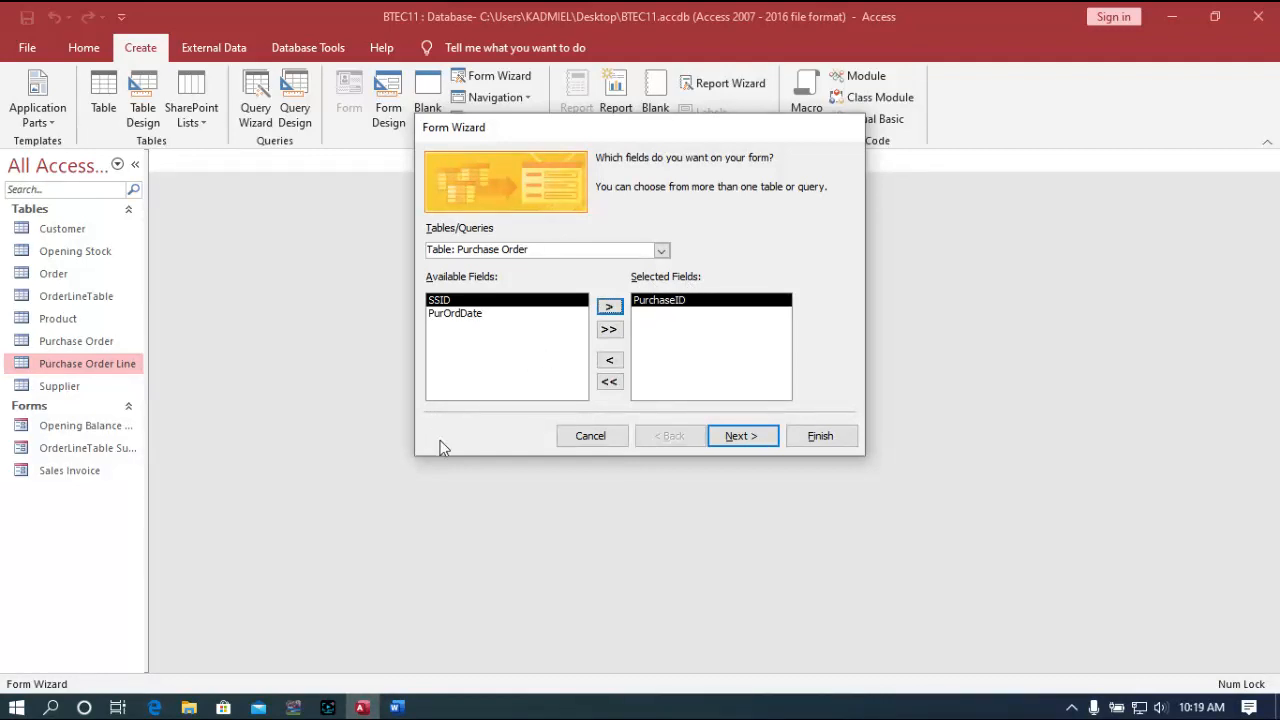
pyautogui.click(338, 707)
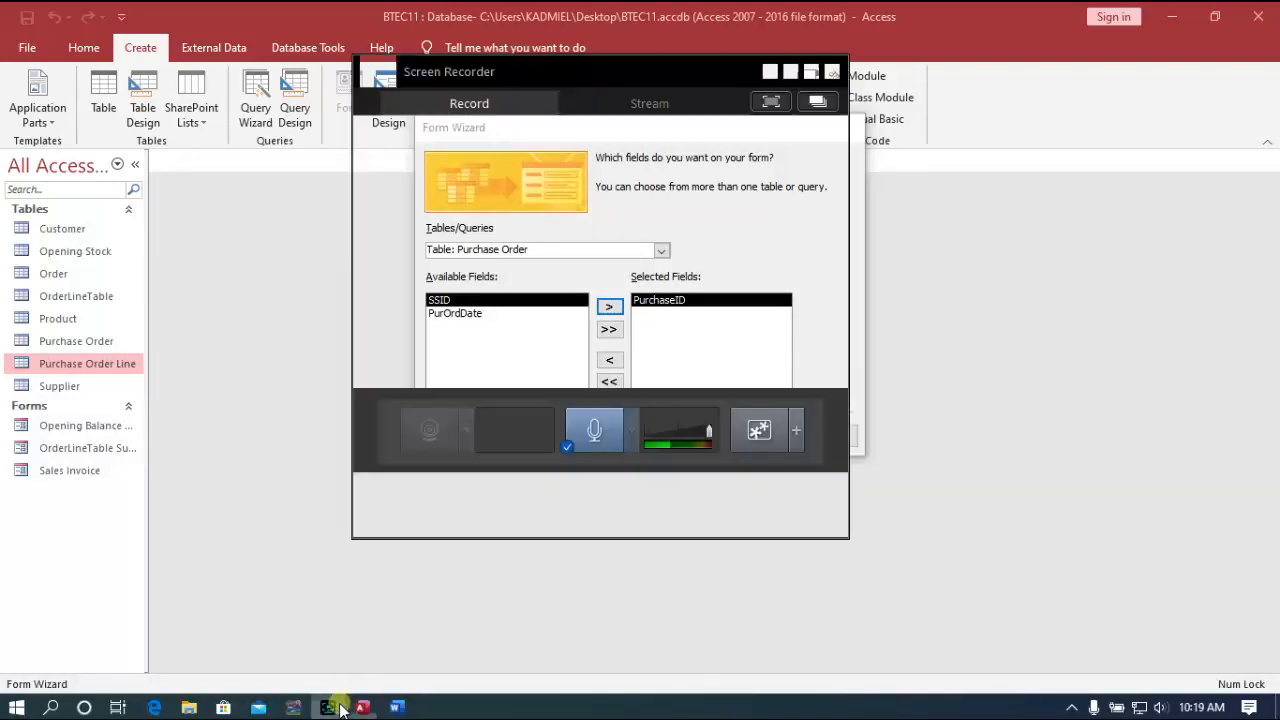
pyautogui.click(338, 707)
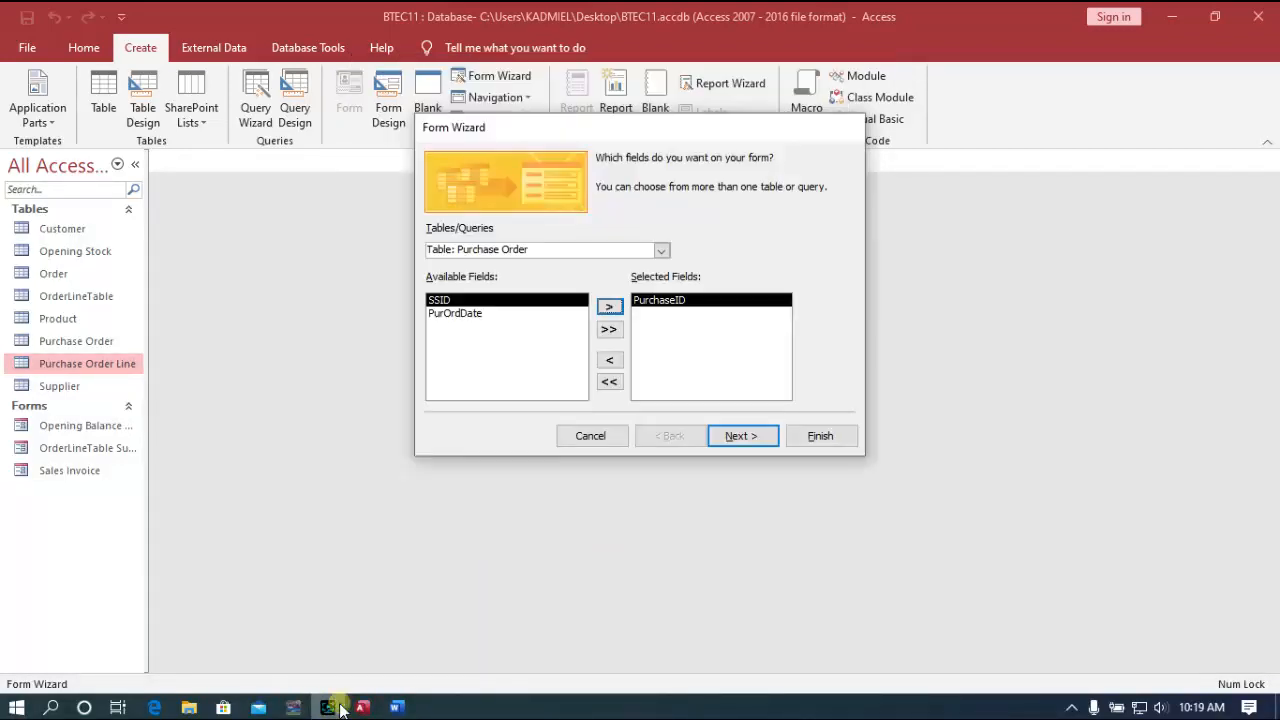
pyautogui.click(391, 590)
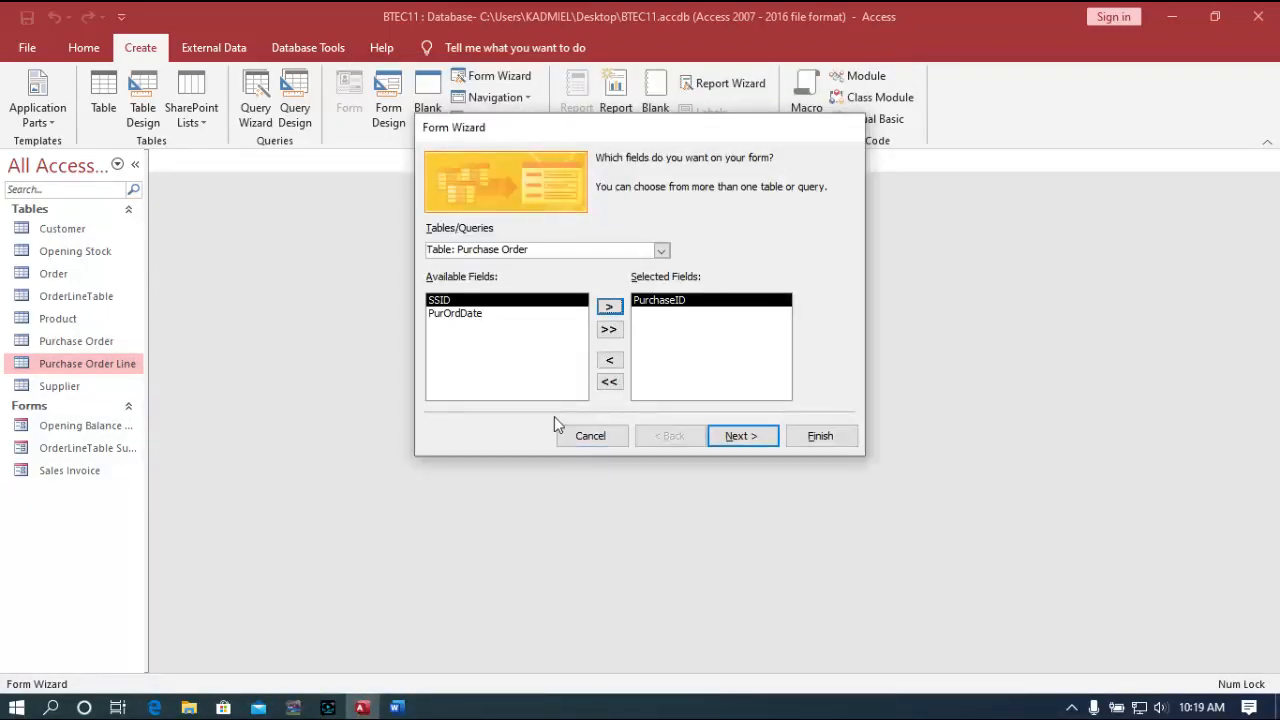
# Add the PurOrdDate field and the SSID field of the Purchase Order table to the form's selected fields
pyautogui.click(480, 316)
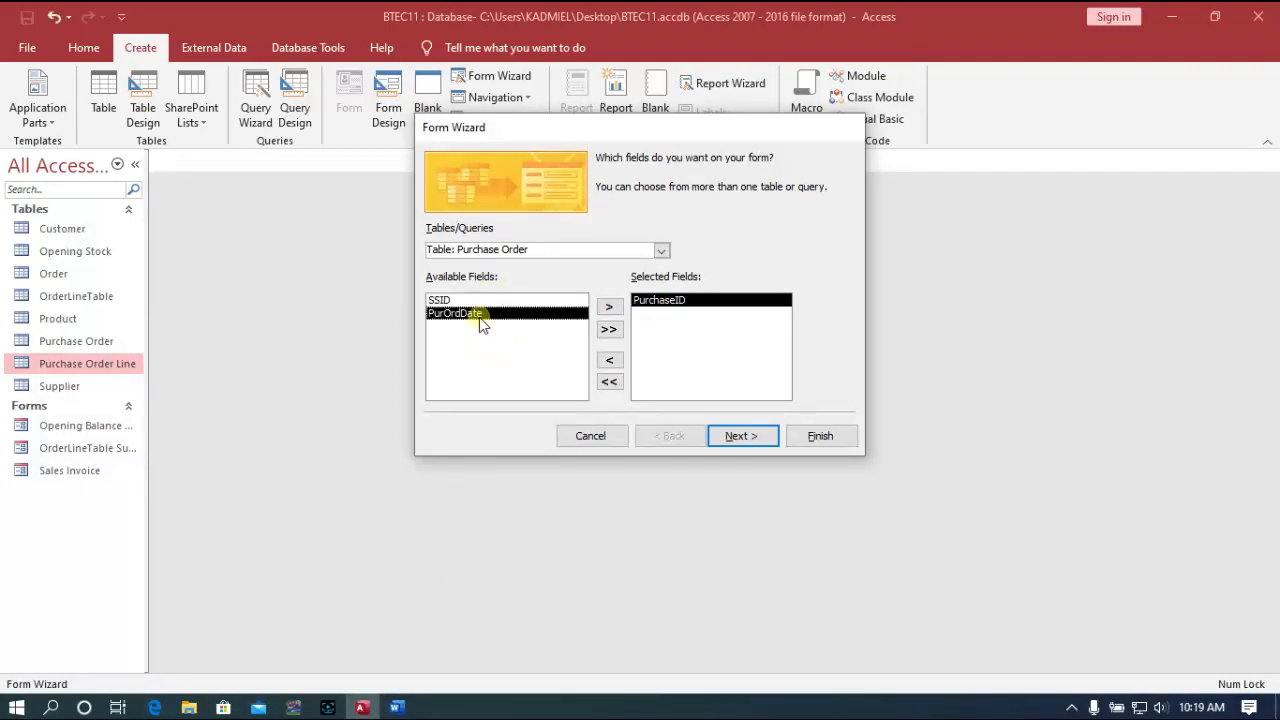
pyautogui.click(611, 308)
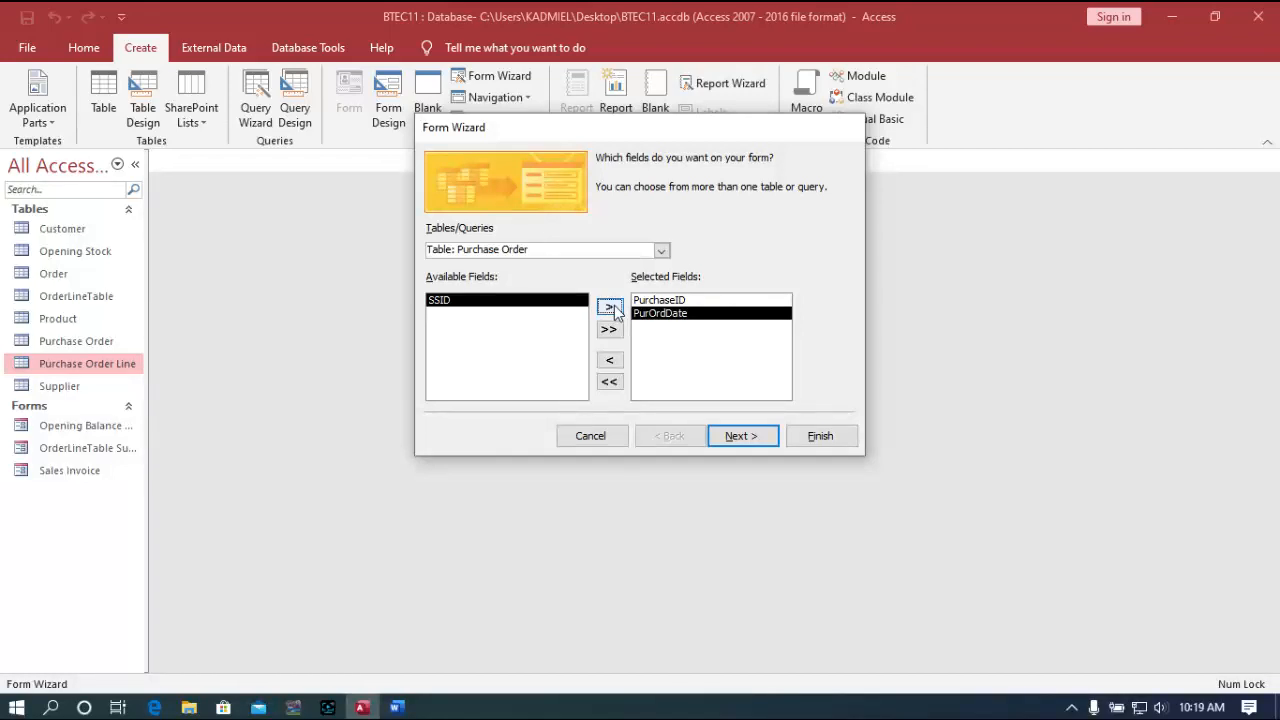
pyautogui.click(610, 307)
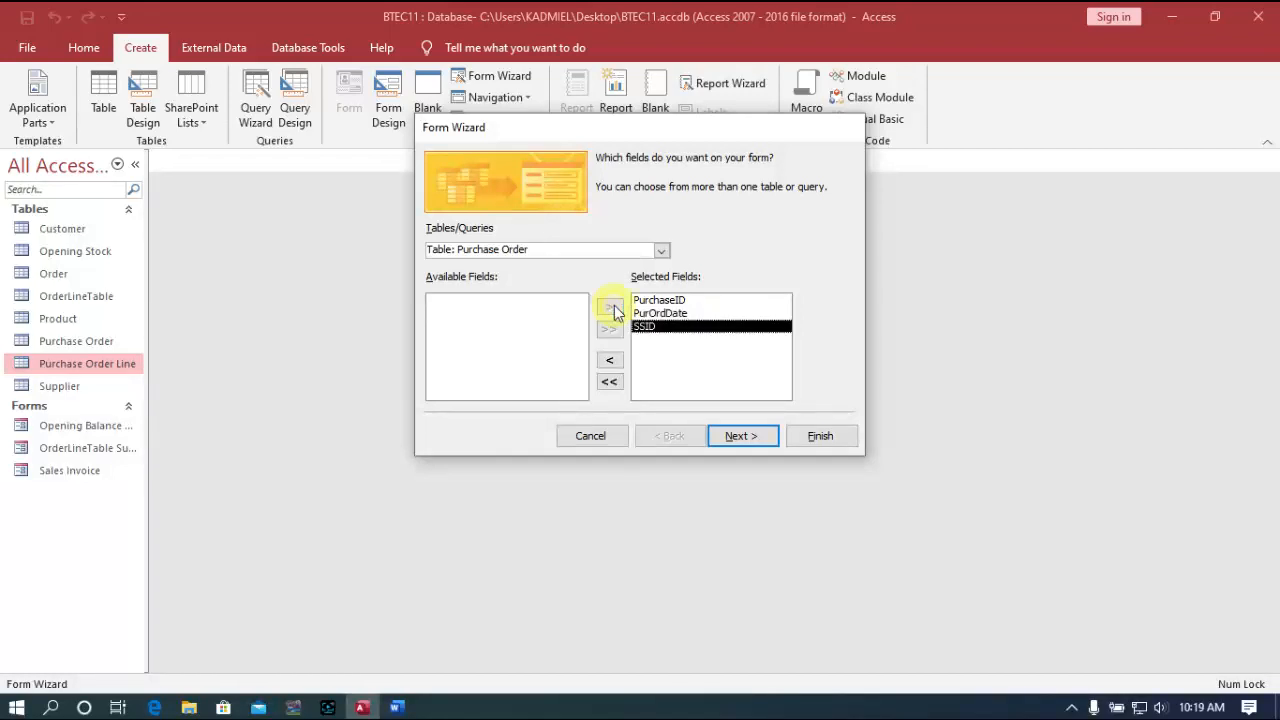
# Choose the Supplier table as the source and add its SSName, AddrSS, Tel and City fields to the form
pyautogui.click(661, 251)
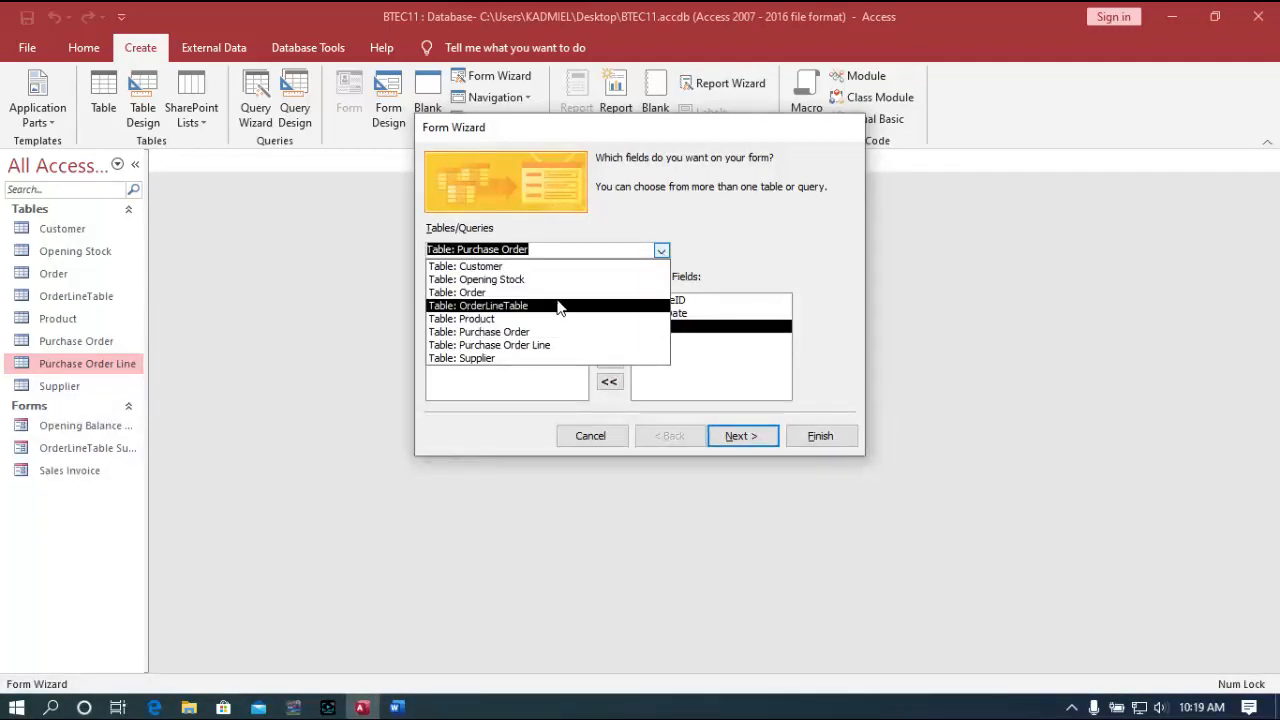
pyautogui.click(520, 358)
pyautogui.click(491, 314)
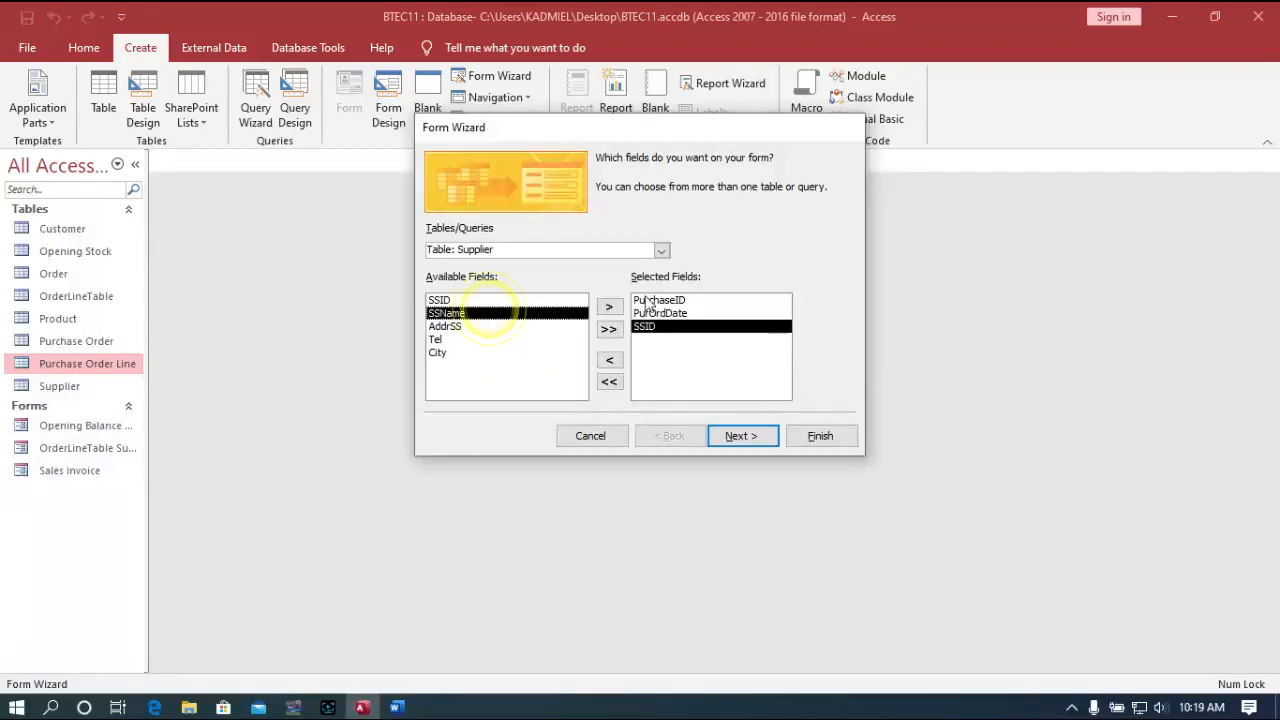
pyautogui.click(608, 309)
pyautogui.click(608, 309)
pyautogui.click(608, 309)
pyautogui.click(608, 309)
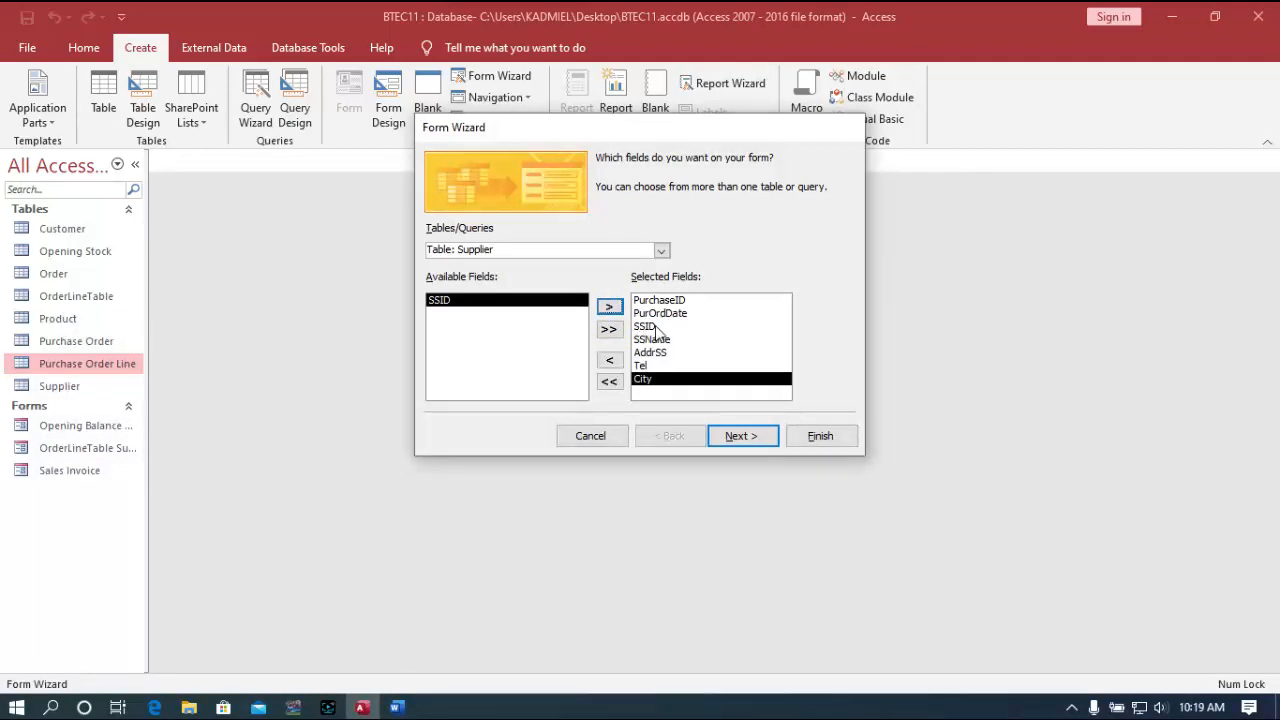
# Switch the source to the Purchase Order Line table and add its ProdID field to the form
pyautogui.click(661, 250)
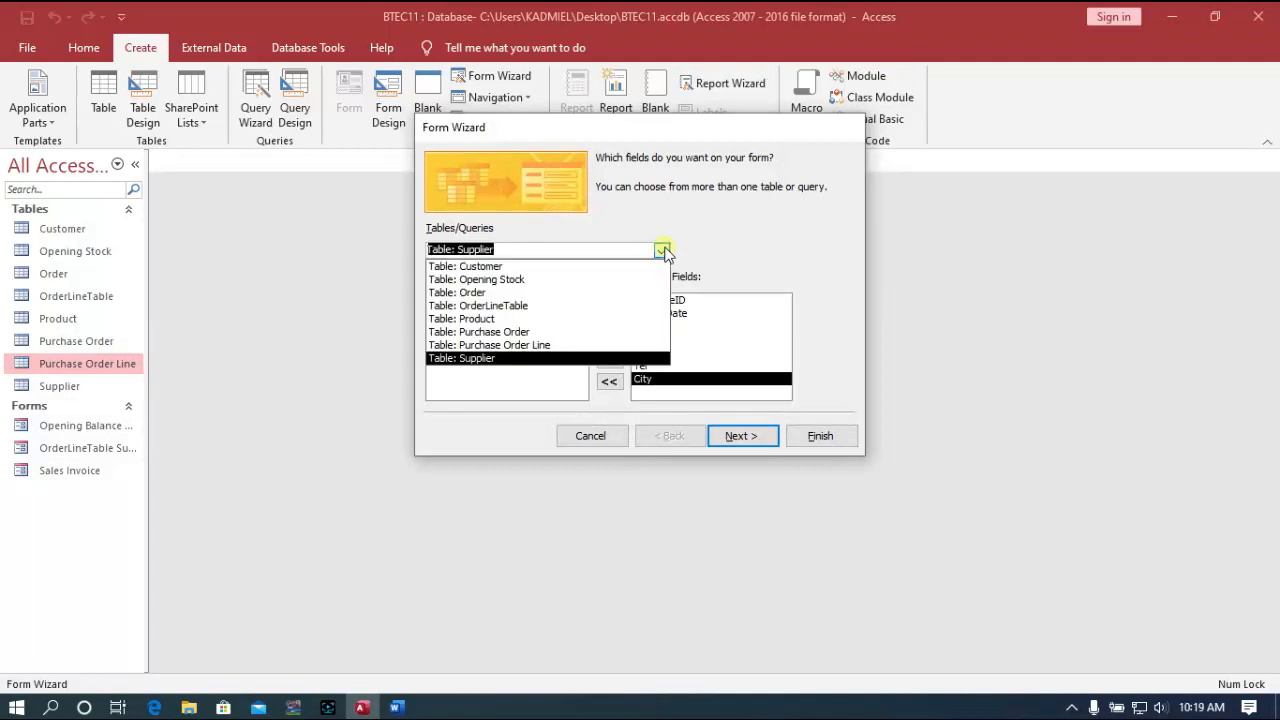
pyautogui.click(491, 345)
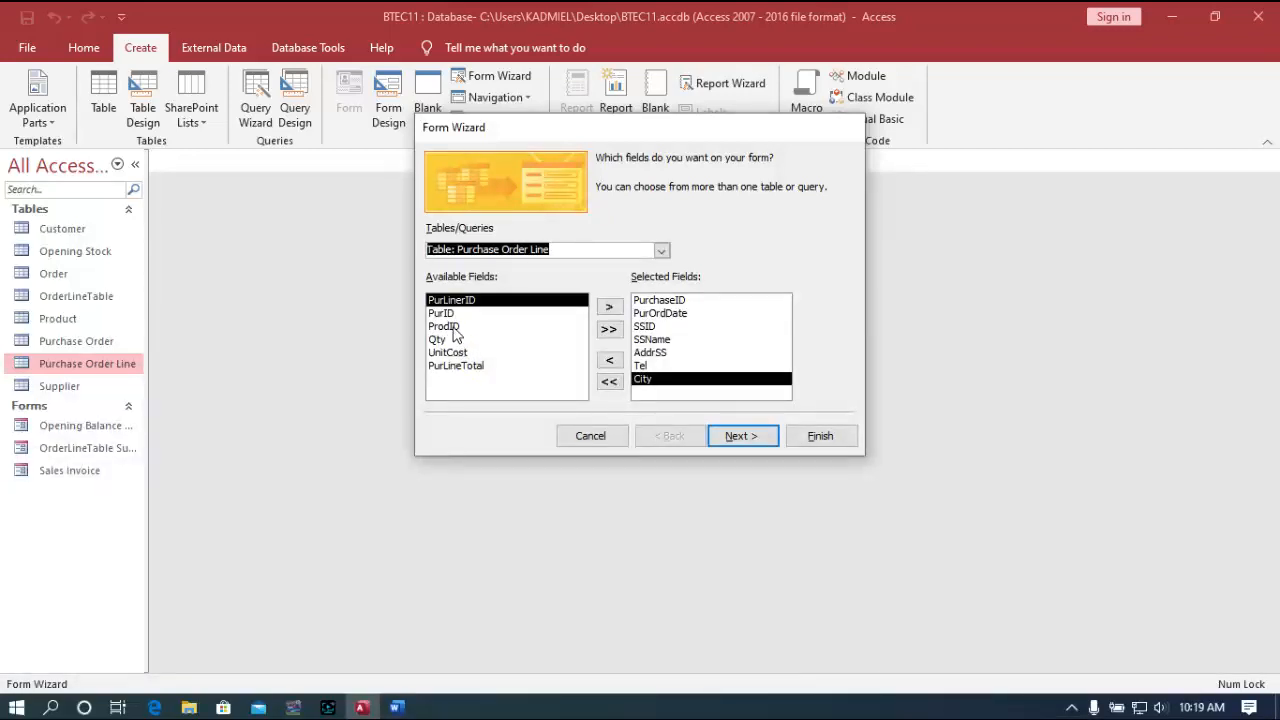
pyautogui.click(445, 326)
pyautogui.click(608, 309)
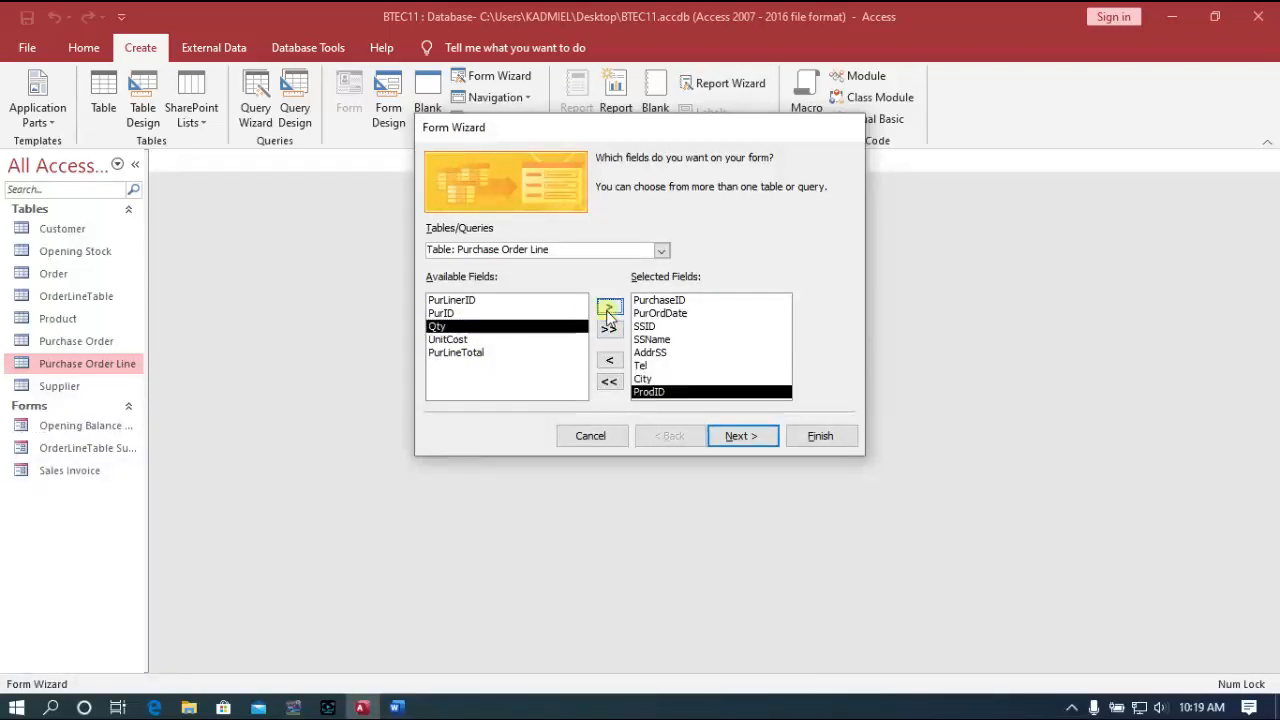
# Switch the source to the Product table and add its ProductDescription field to the form
pyautogui.click(662, 252)
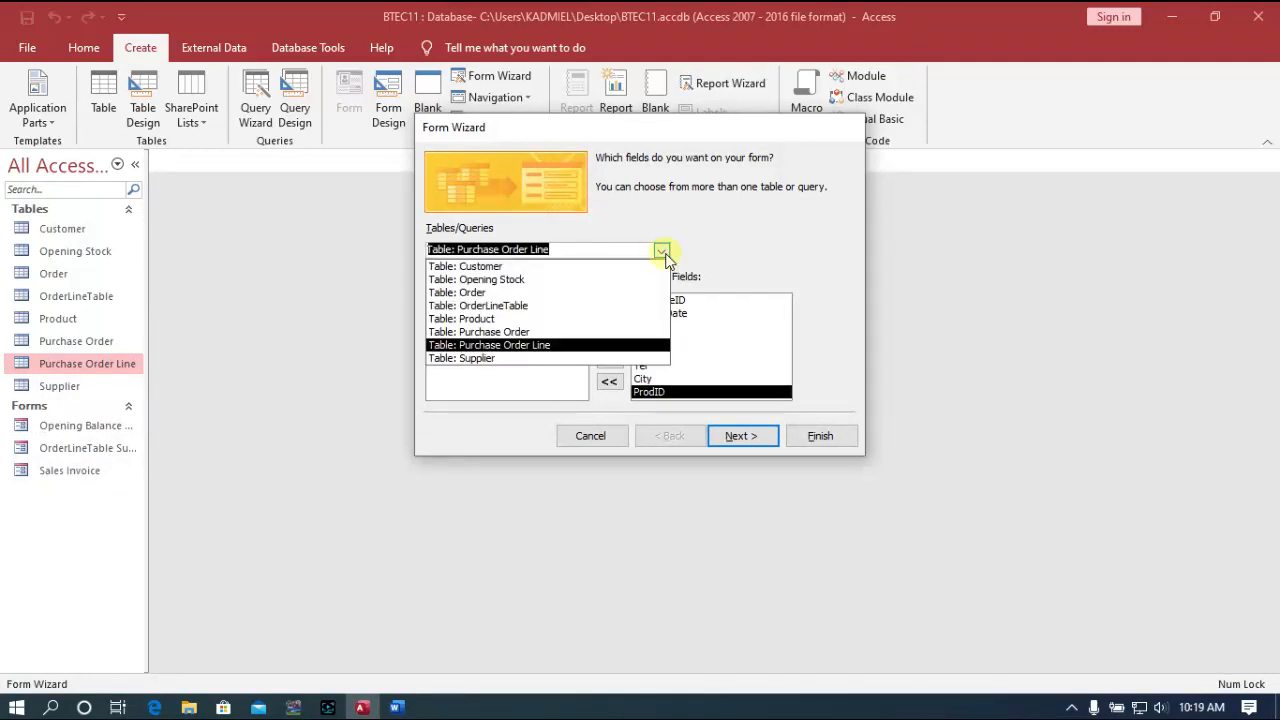
pyautogui.click(543, 319)
pyautogui.click(510, 316)
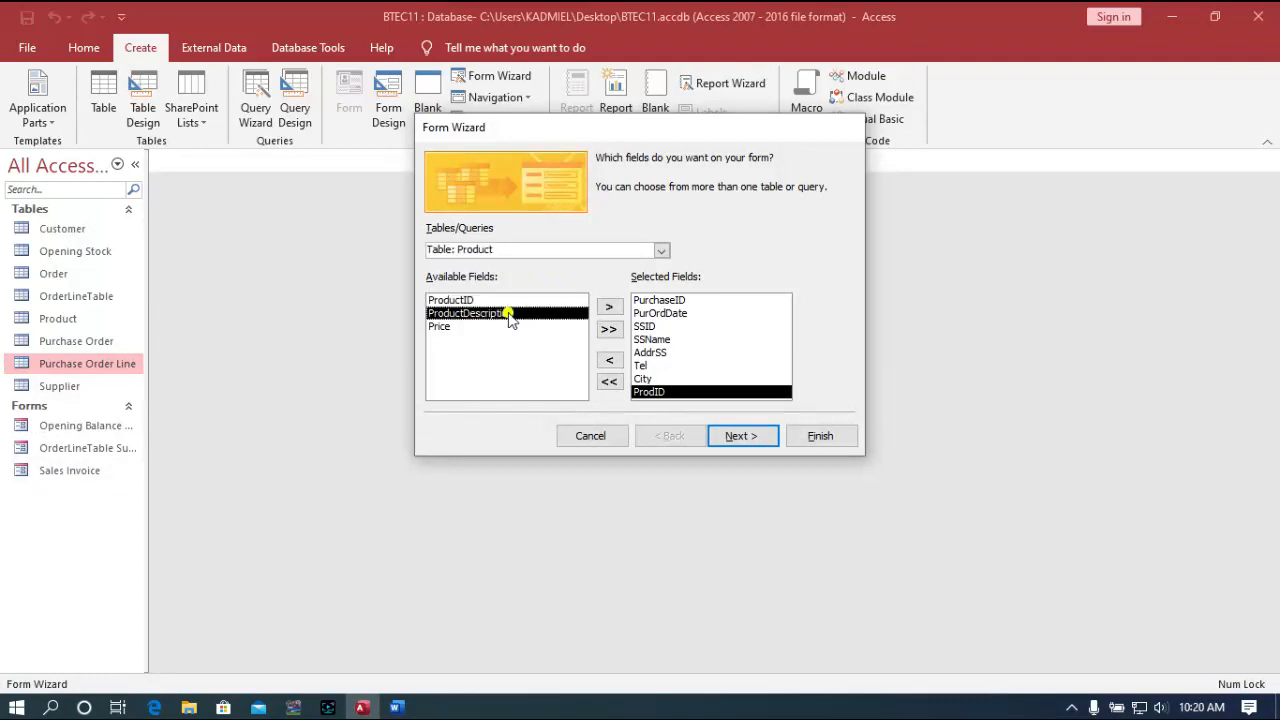
pyautogui.click(610, 306)
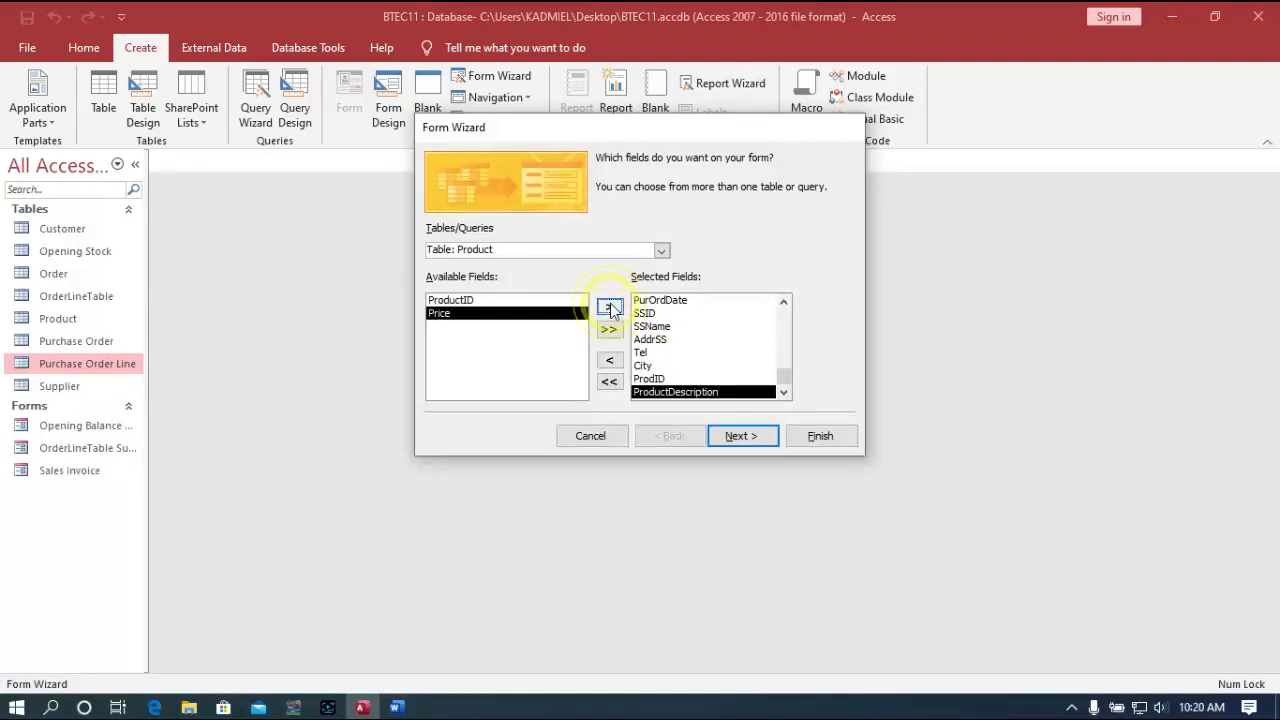
# Return to the Purchase Order Line table and add its Qty, UnitCost and PurLineTotal fields to the form
pyautogui.click(662, 251)
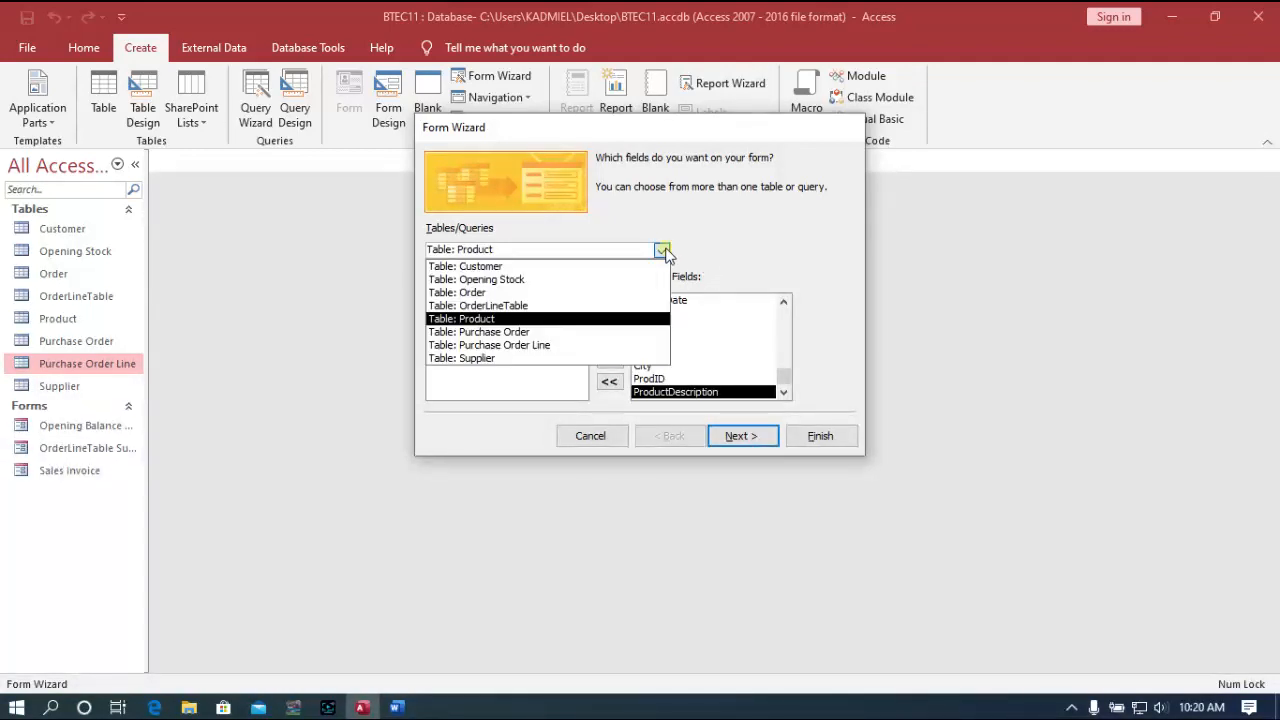
pyautogui.click(574, 346)
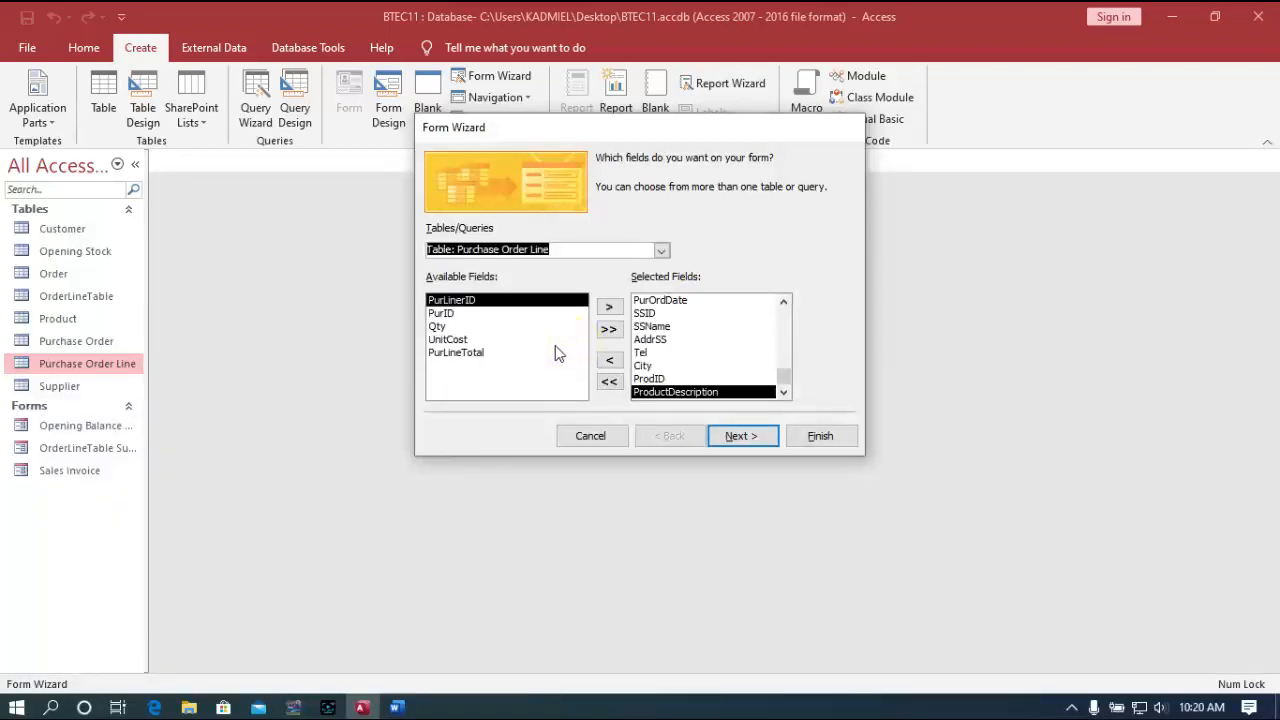
pyautogui.click(436, 328)
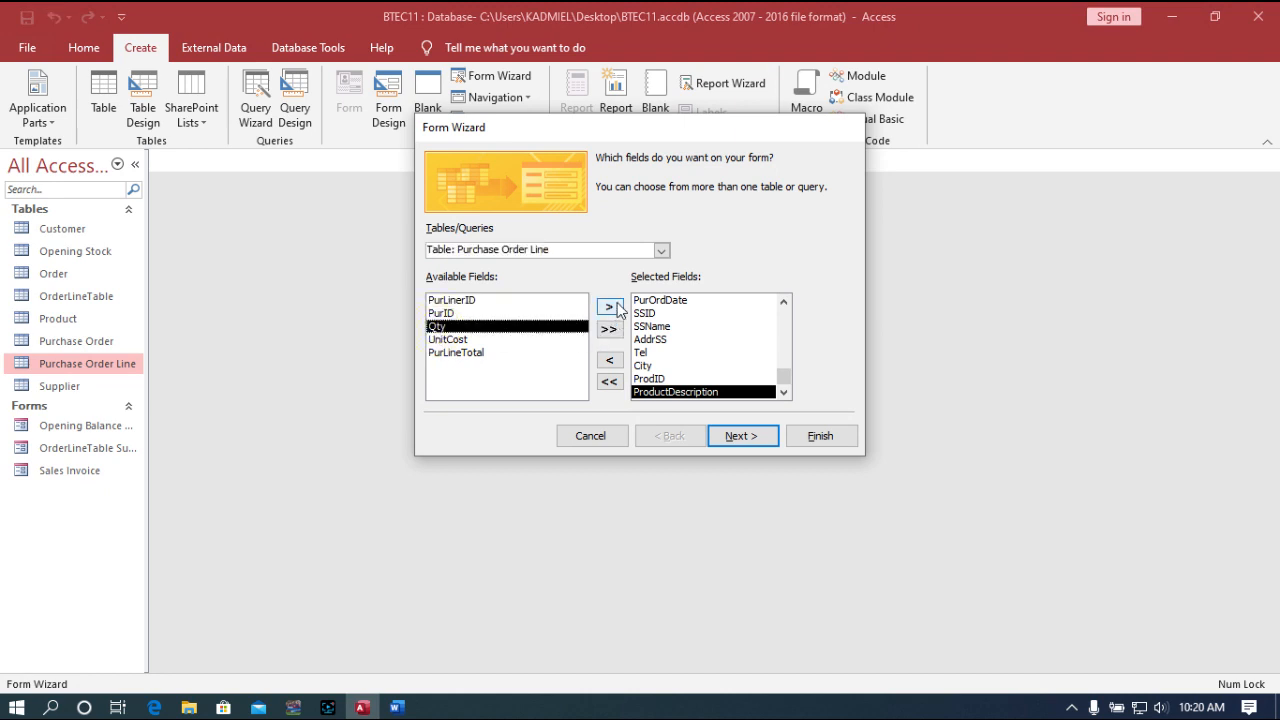
pyautogui.click(615, 307)
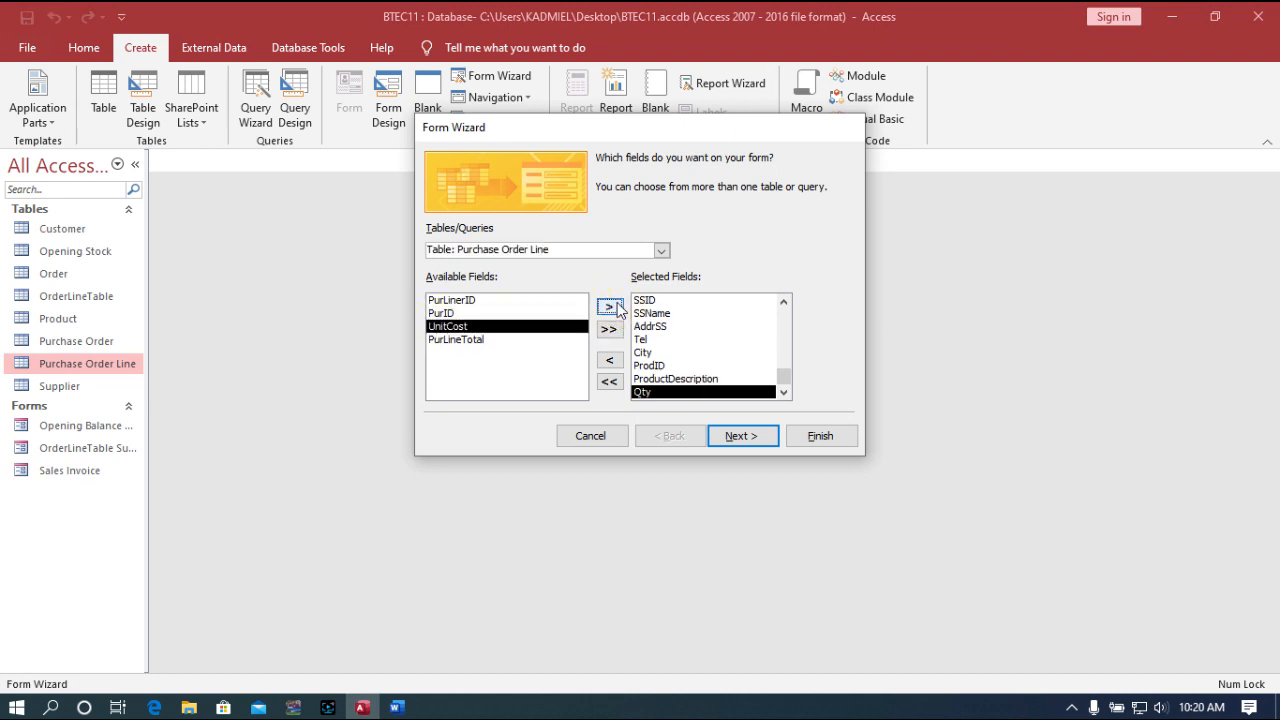
pyautogui.click(611, 307)
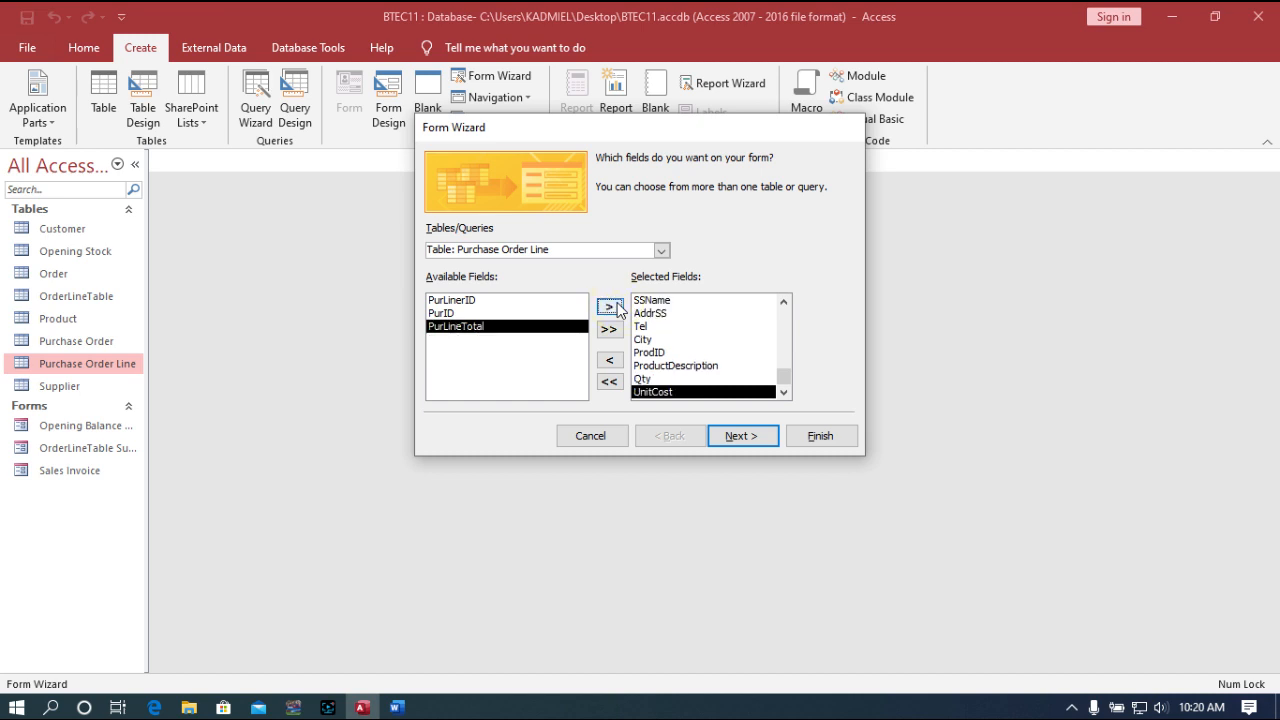
pyautogui.click(612, 307)
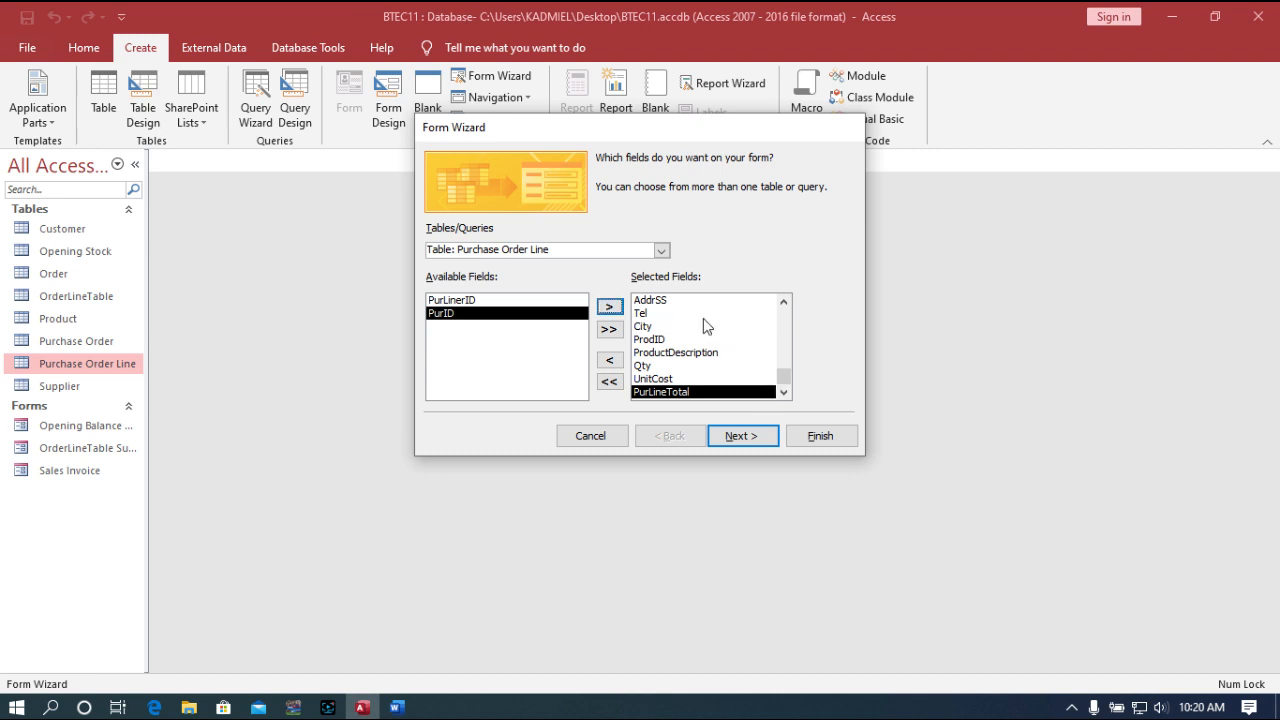
# Keep the data viewed by Purchase Order as a form with subforms and choose the Tabular subform layout
pyautogui.click(735, 432)
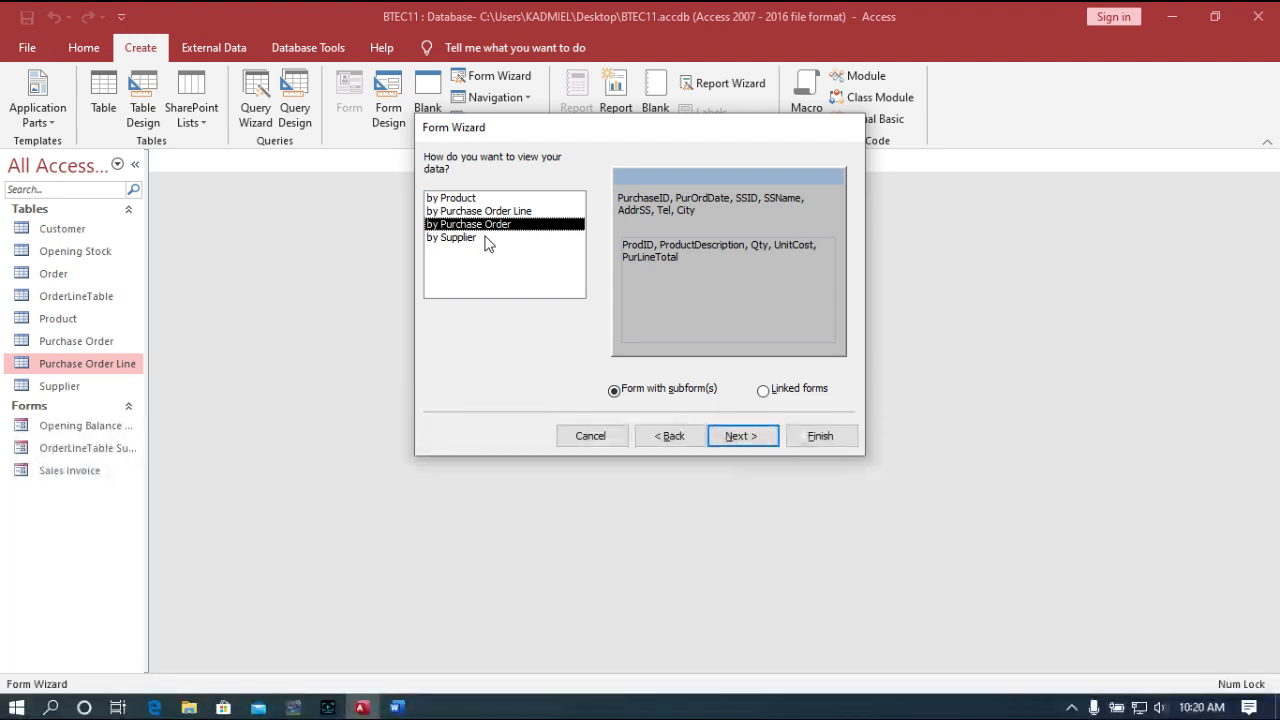
pyautogui.click(738, 436)
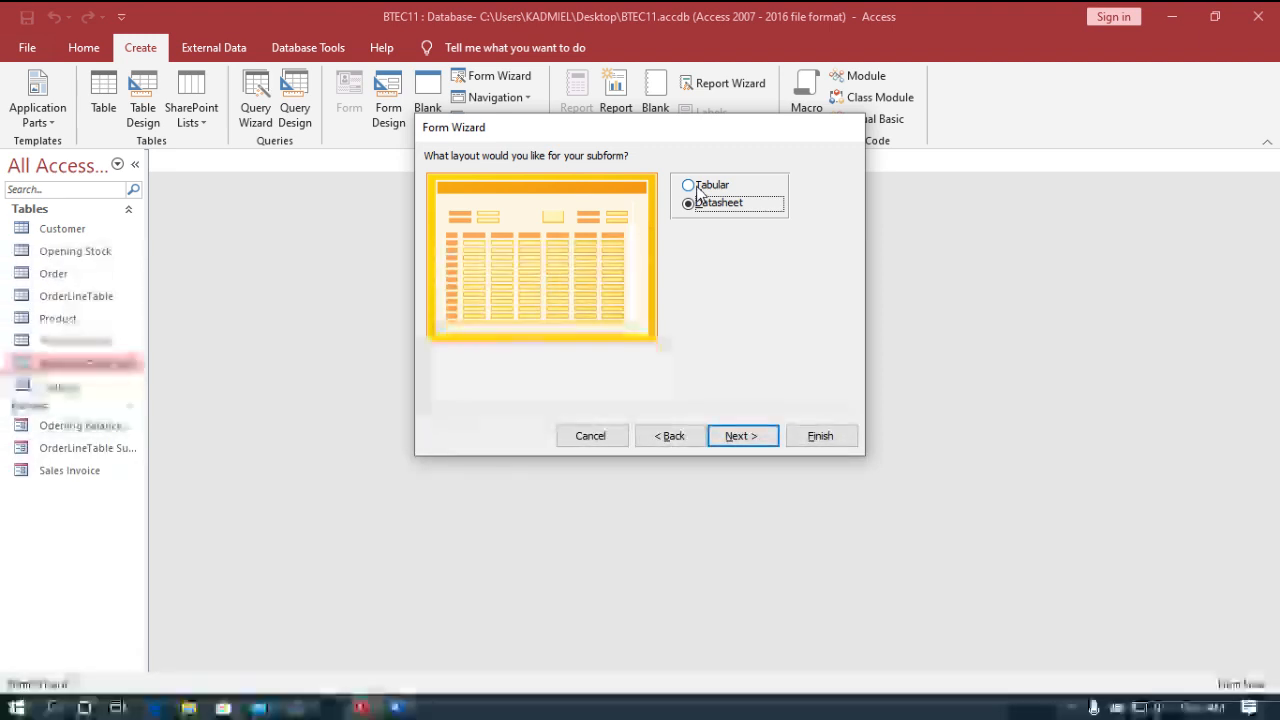
pyautogui.click(698, 190)
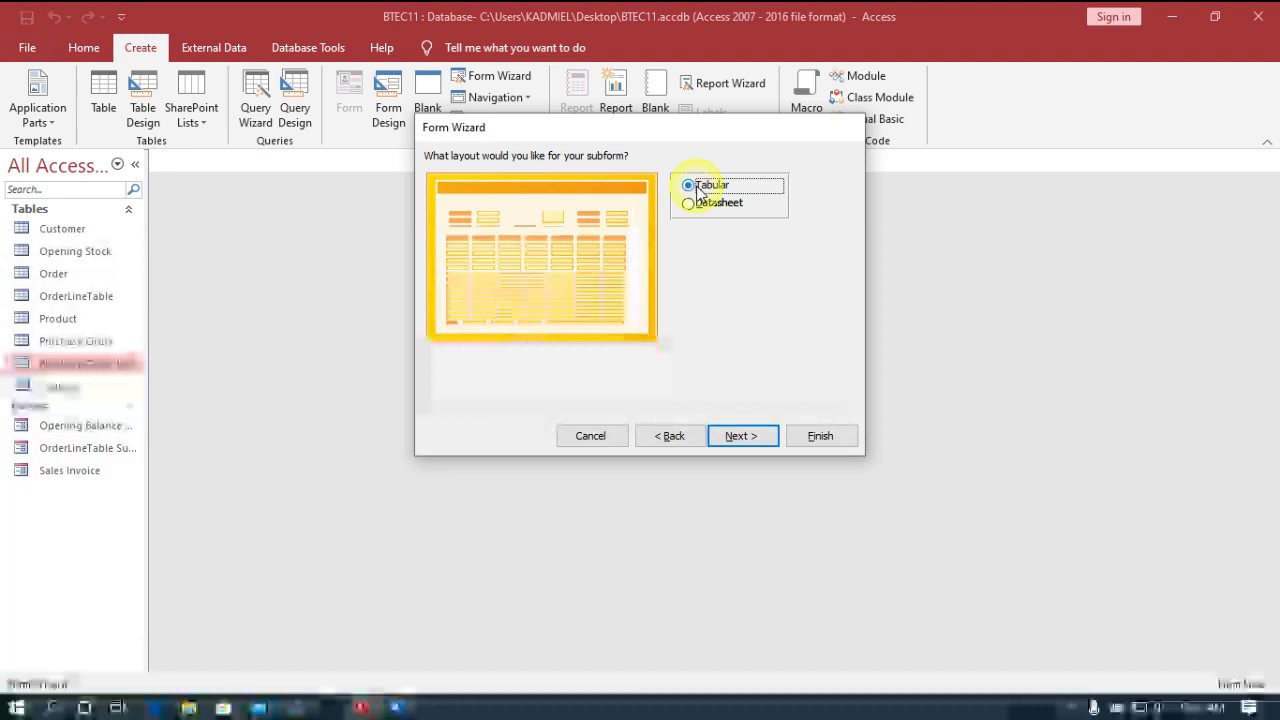
pyautogui.click(766, 437)
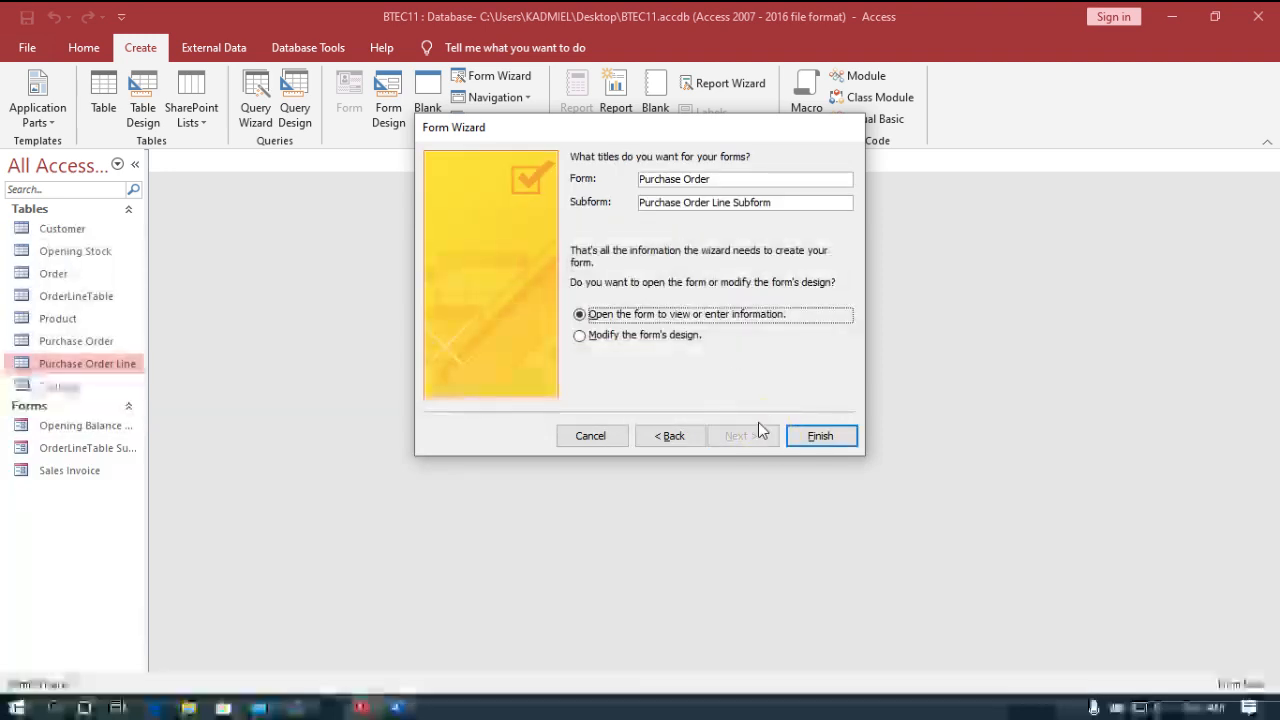
# Title the main form Purchase Invoice and finish the wizard, opening the form to view or enter information
pyautogui.click(711, 179)
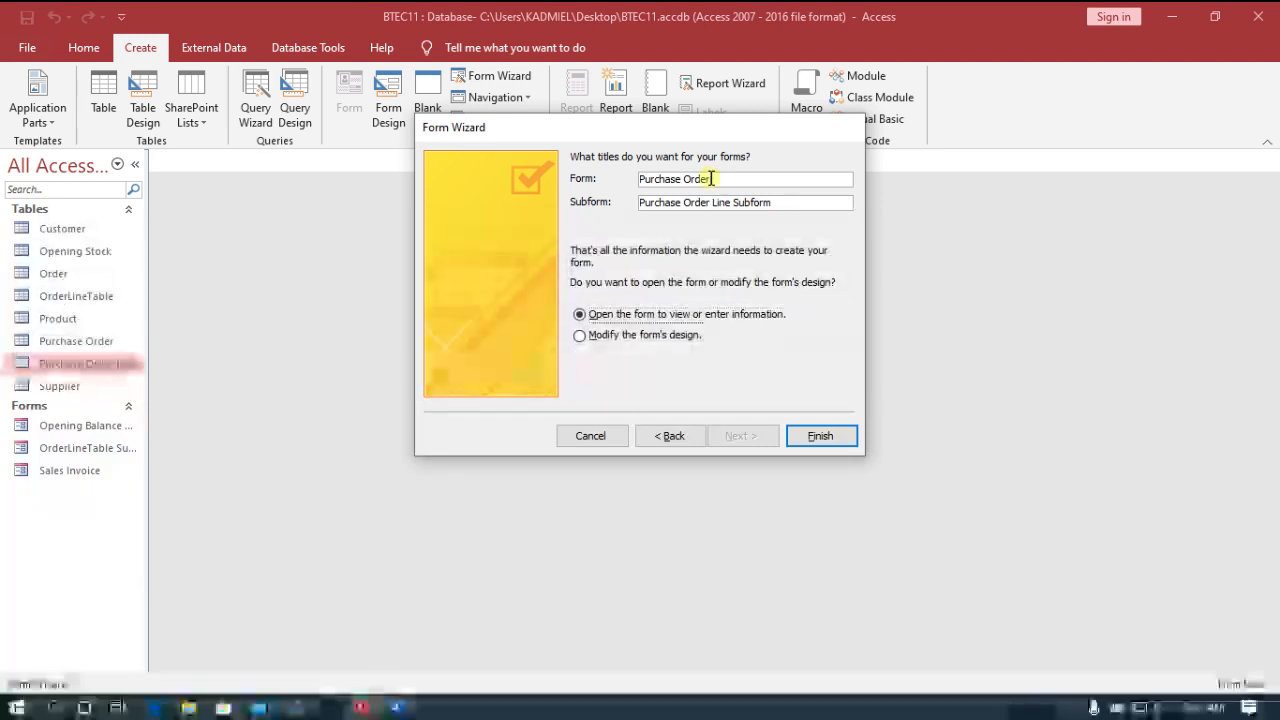
pyautogui.press('BackSpace')
pyautogui.press('BackSpace')
pyautogui.press('BackSpace')
pyautogui.press('BackSpace')
pyautogui.press('BackSpace')
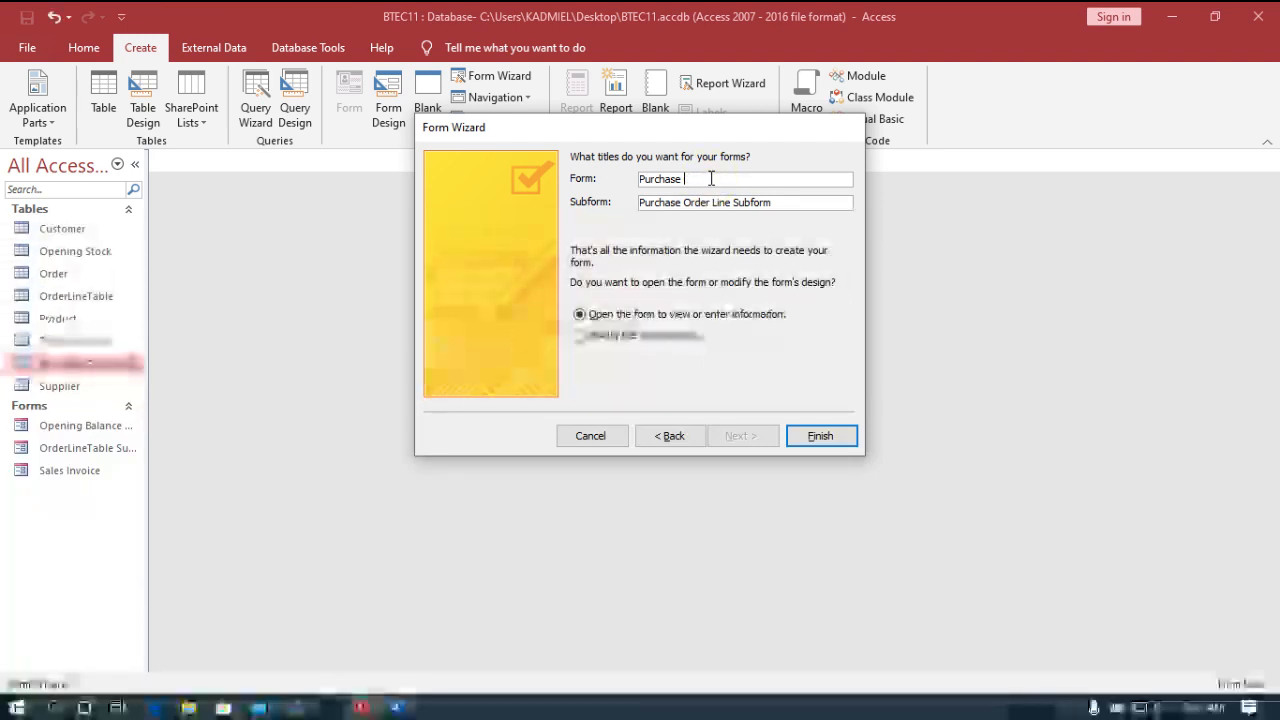
pyautogui.write('In')
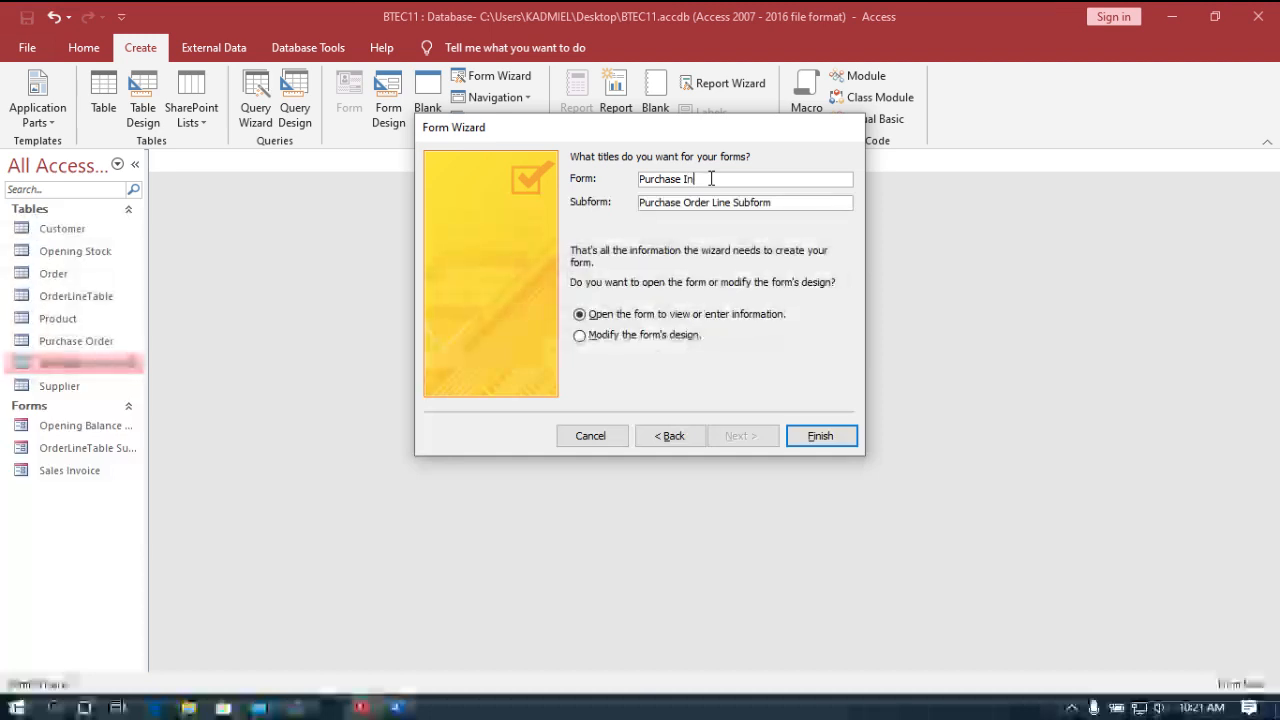
pyautogui.write('voice')
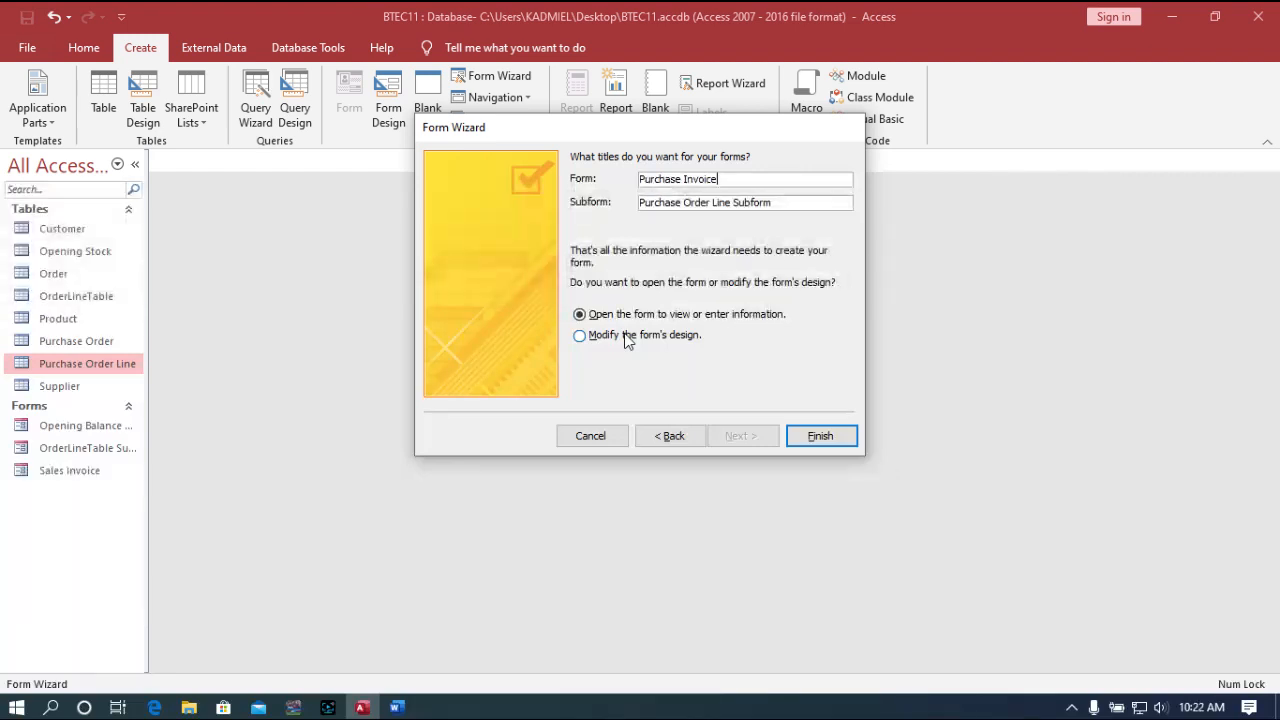
pyautogui.click(810, 435)
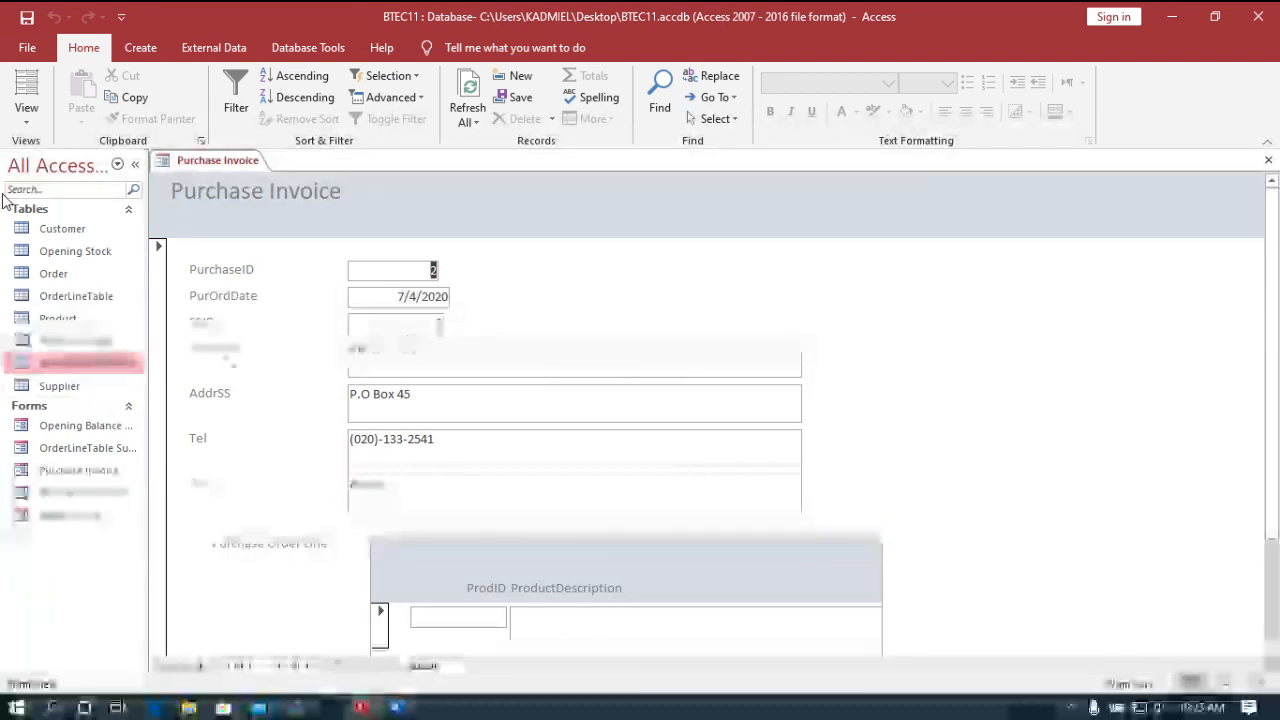
# In Design View, size the SSName, AddrSS, Tel and City boxes and the Purchase Order Line label to the shortest height
pyautogui.click(12, 112)
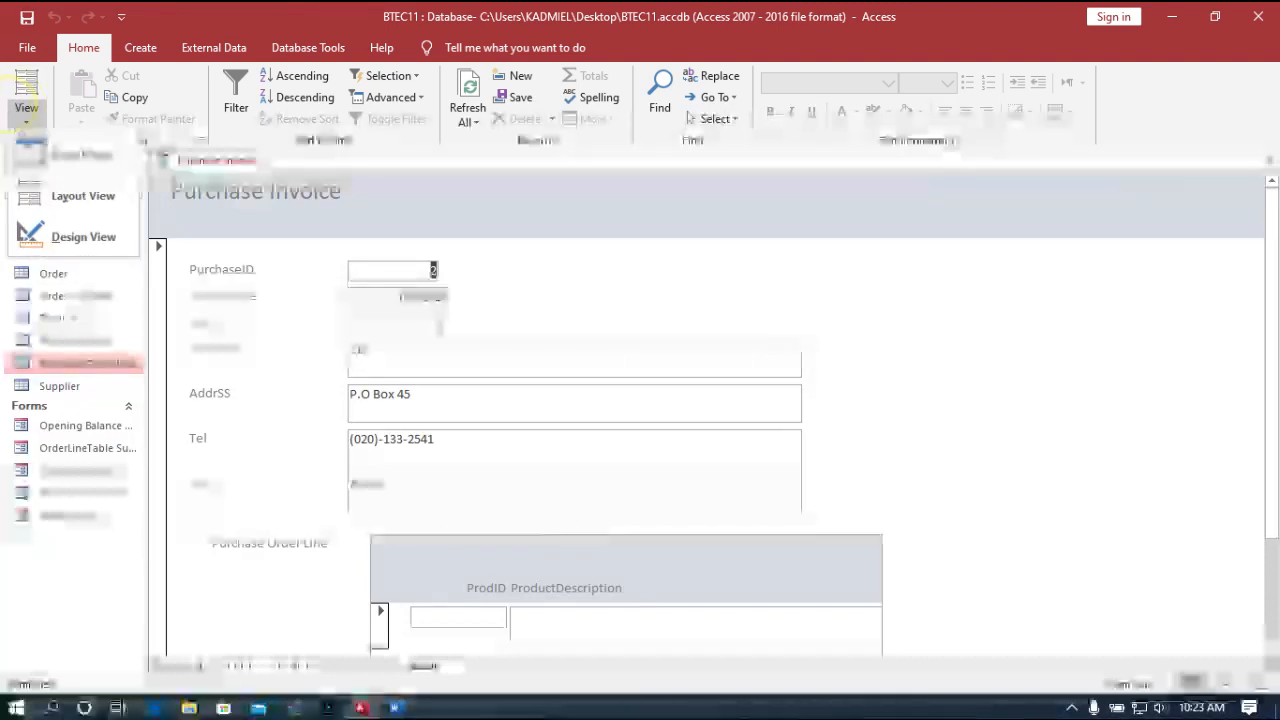
pyautogui.click(90, 242)
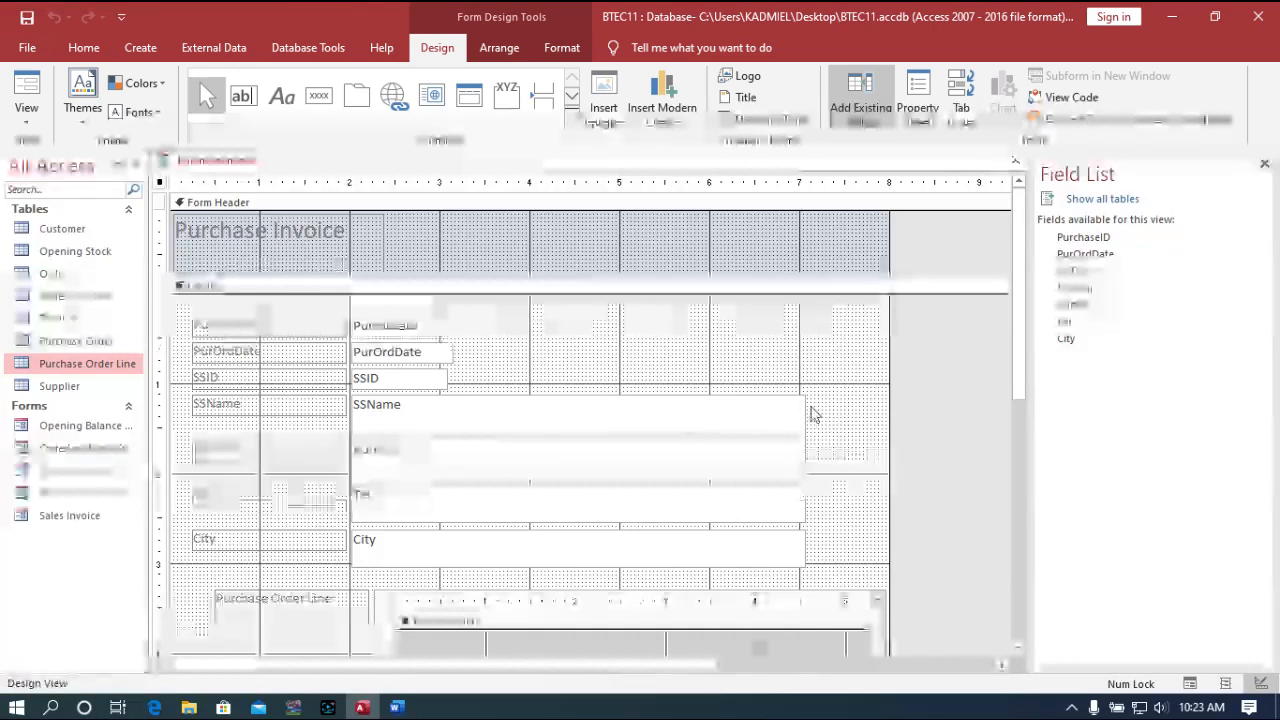
pyautogui.click(690, 425)
pyautogui.keyDown('shift'); pyautogui.click(623, 468); pyautogui.keyUp('shift')
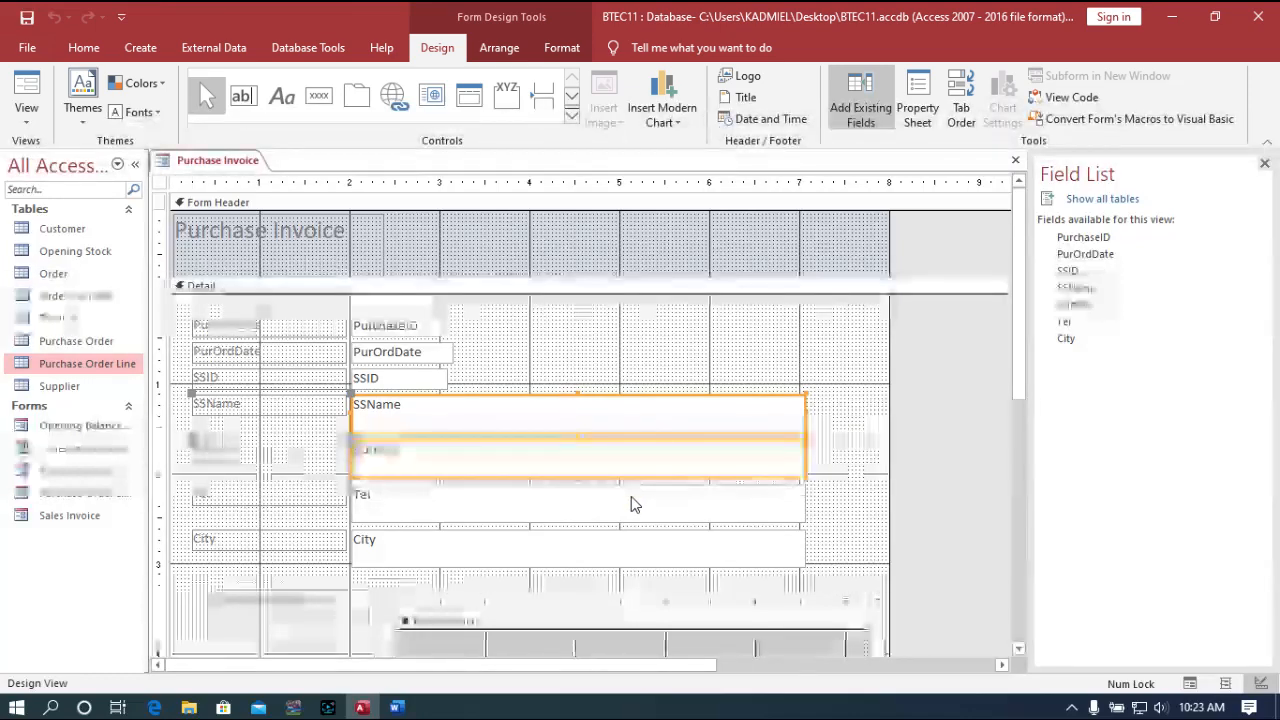
pyautogui.keyDown('shift'); pyautogui.click(630, 500); pyautogui.keyUp('shift')
pyautogui.keyDown('shift'); pyautogui.click(574, 560); pyautogui.keyUp('shift')
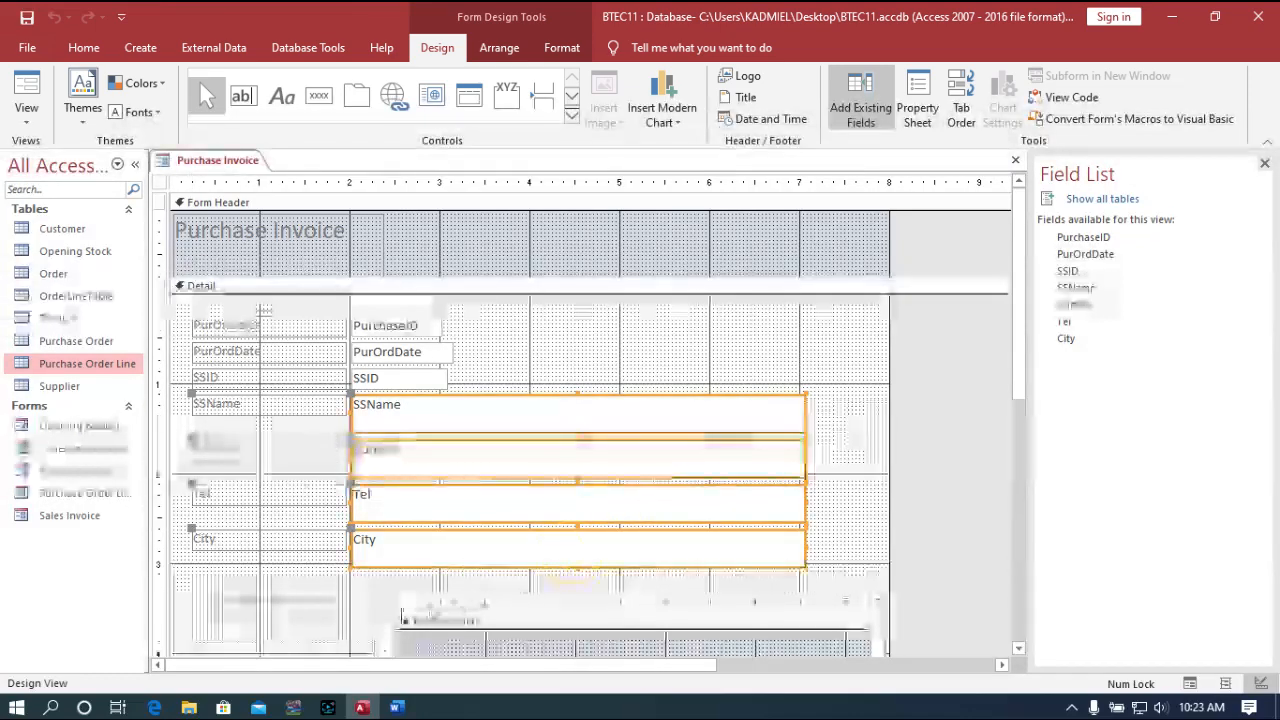
pyautogui.keyDown('shift'); pyautogui.click(312, 600); pyautogui.keyUp('shift')
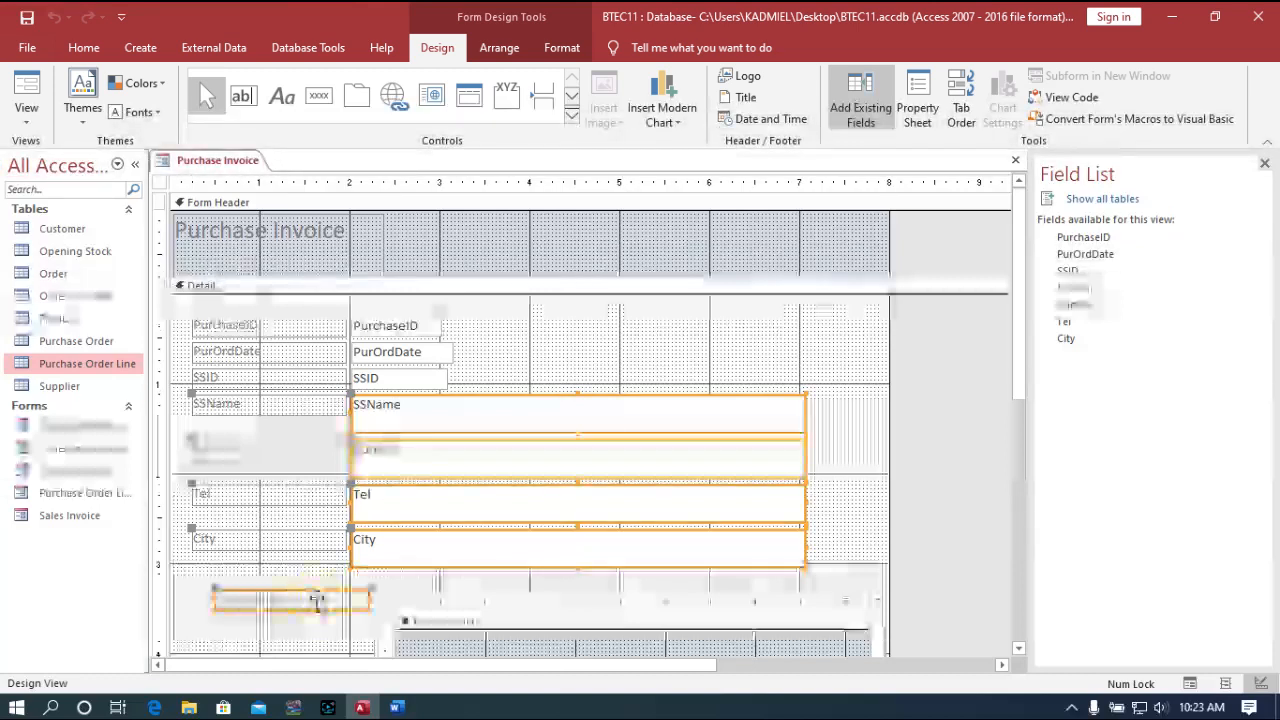
pyautogui.rightClick(516, 460)
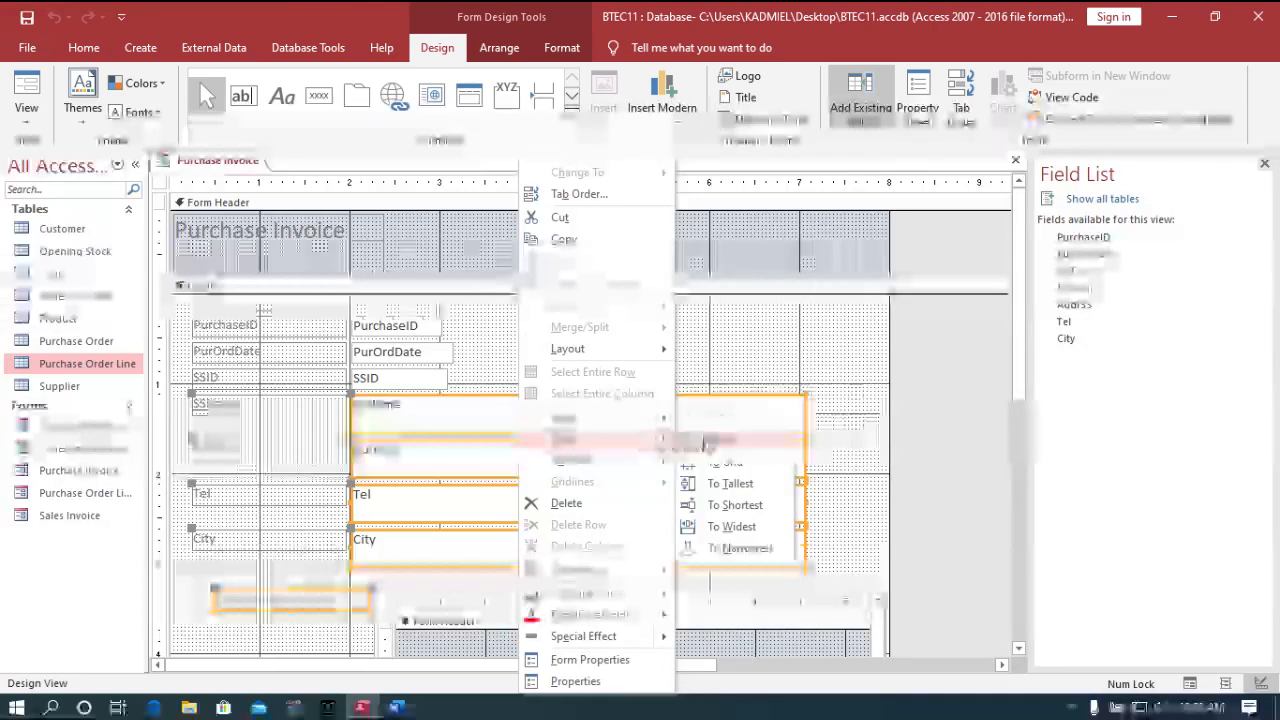
pyautogui.click(731, 505)
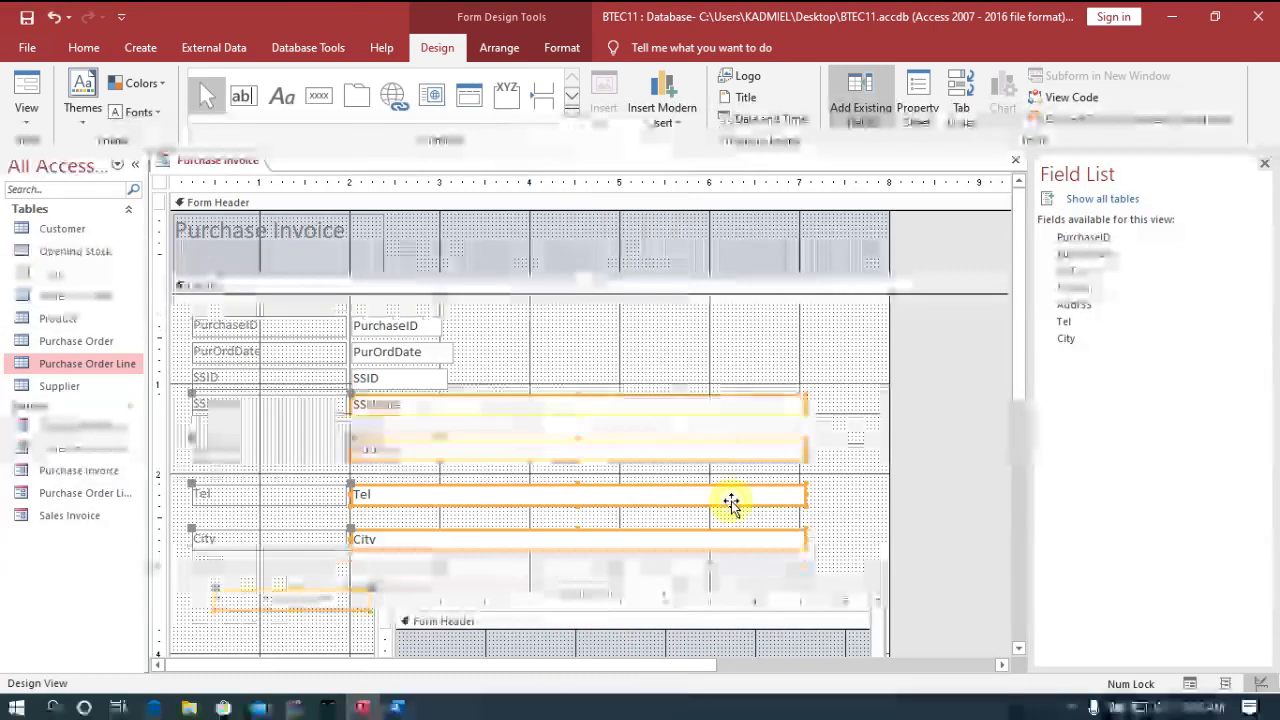
# Size the selected SSName, AddrSS, Tel and City boxes to the narrowest width and clear the selection
pyautogui.rightClick(584, 449)
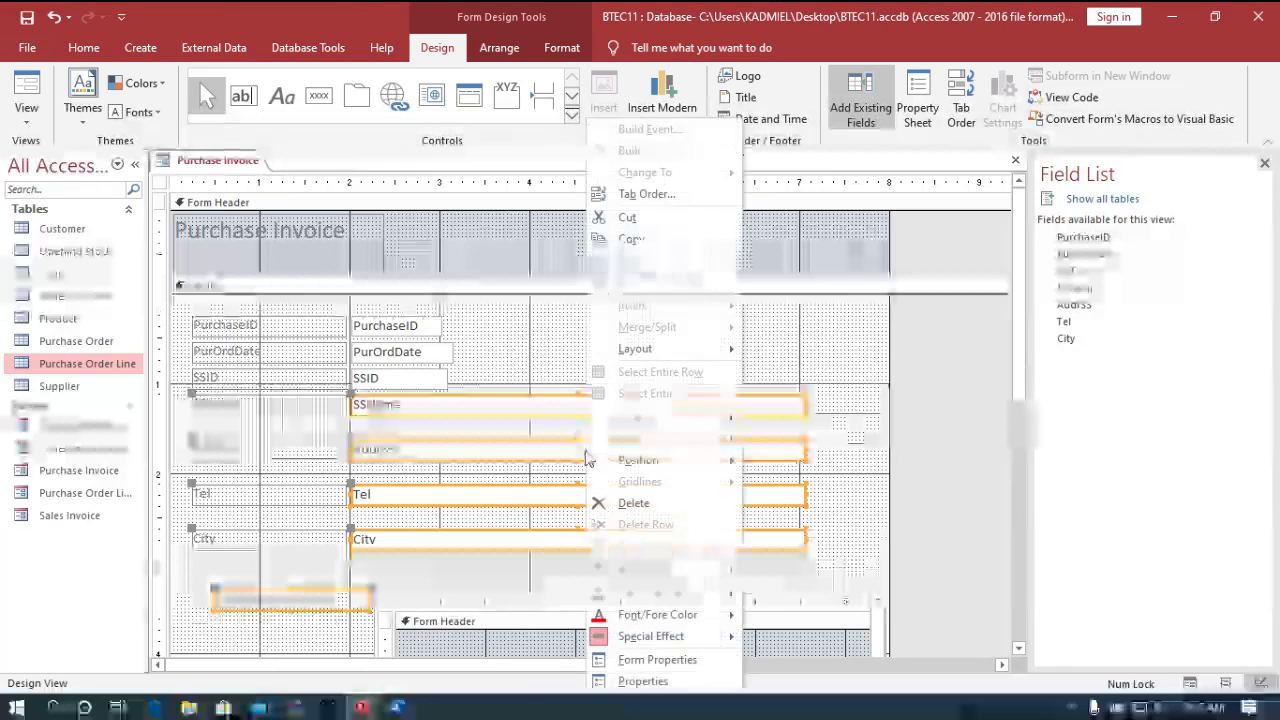
pyautogui.moveTo(655, 440)
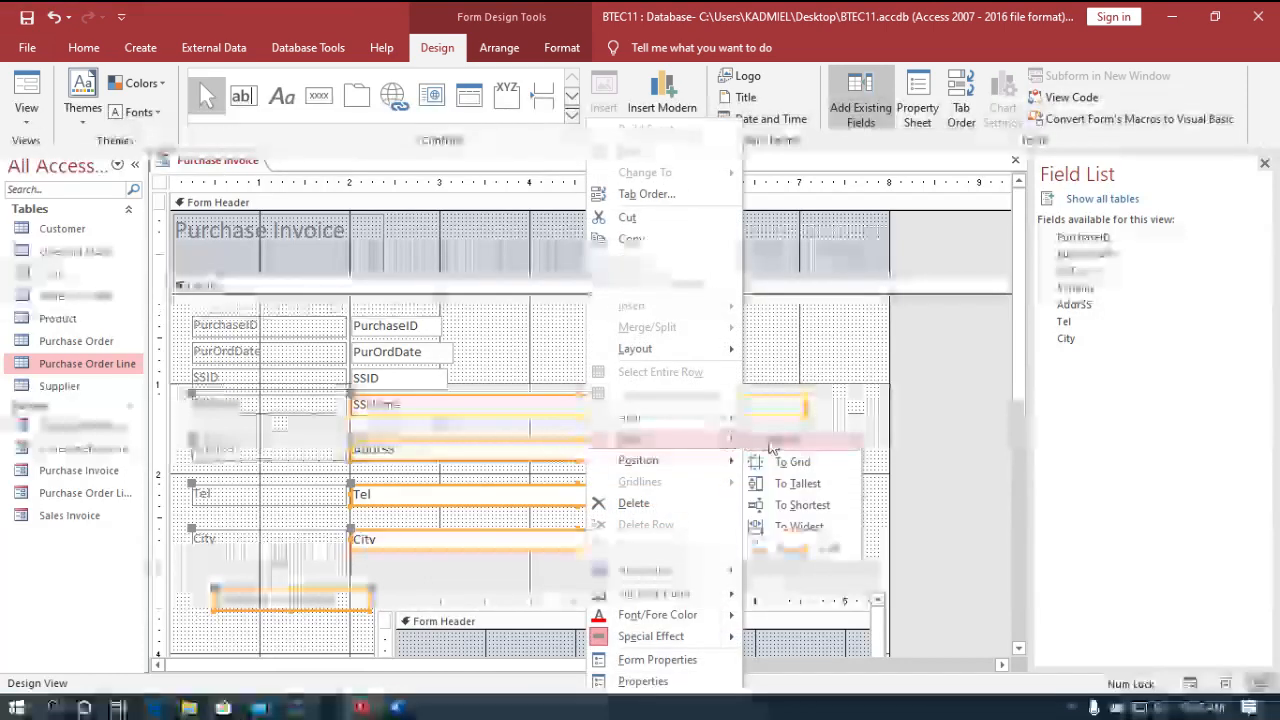
pyautogui.click(818, 549)
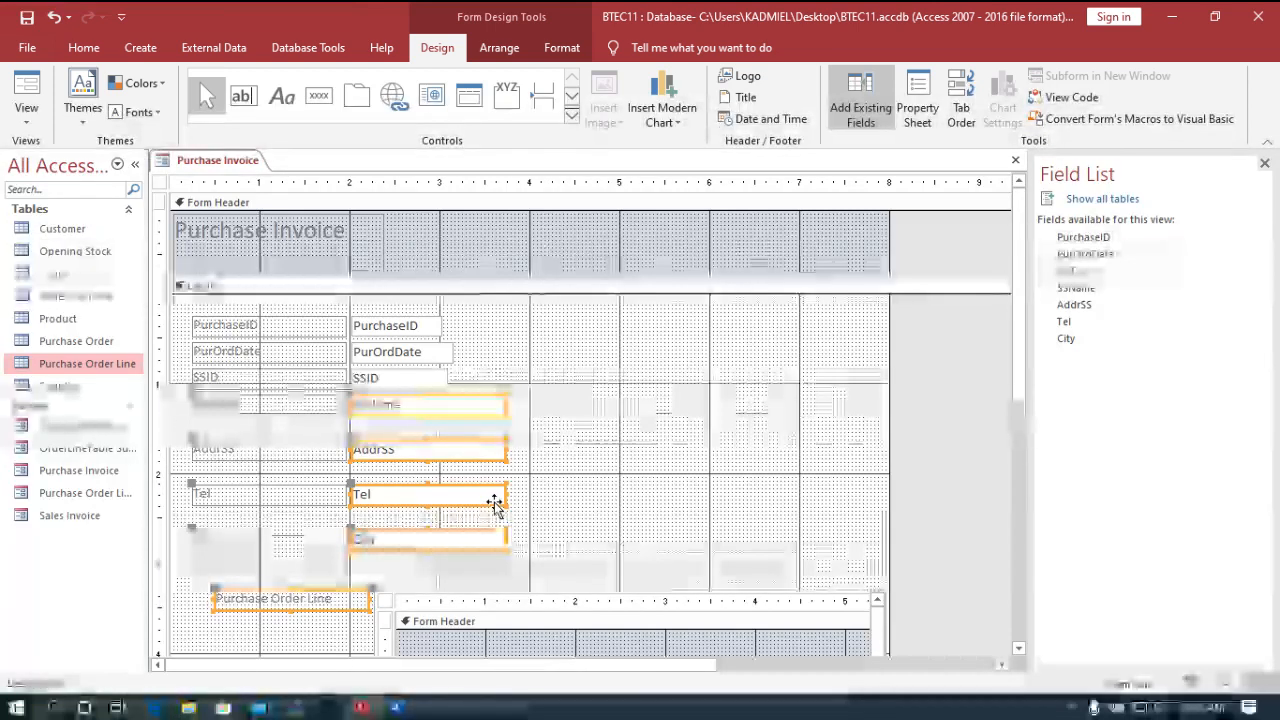
pyautogui.click(558, 500)
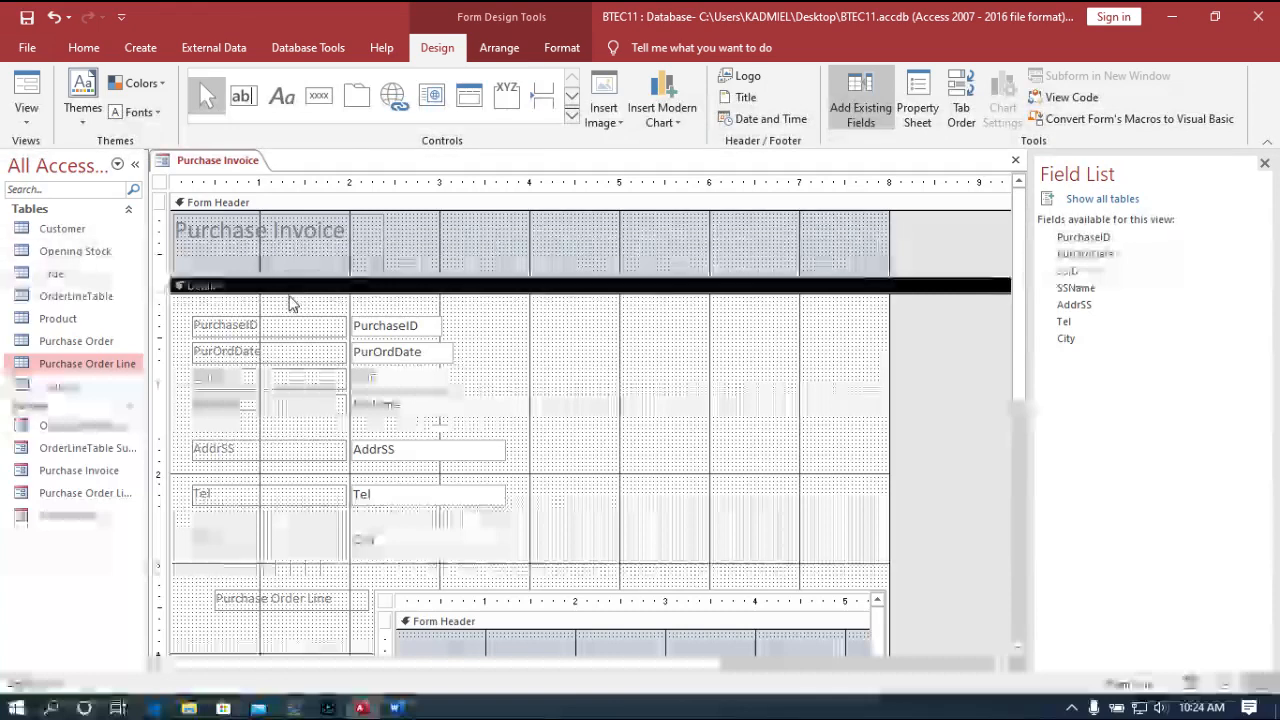
# Narrow the labels from PurchaseID down to City together to a little over one inch wide and clear the selection
pyautogui.moveTo(291, 305); pyautogui.dragTo(285, 548)
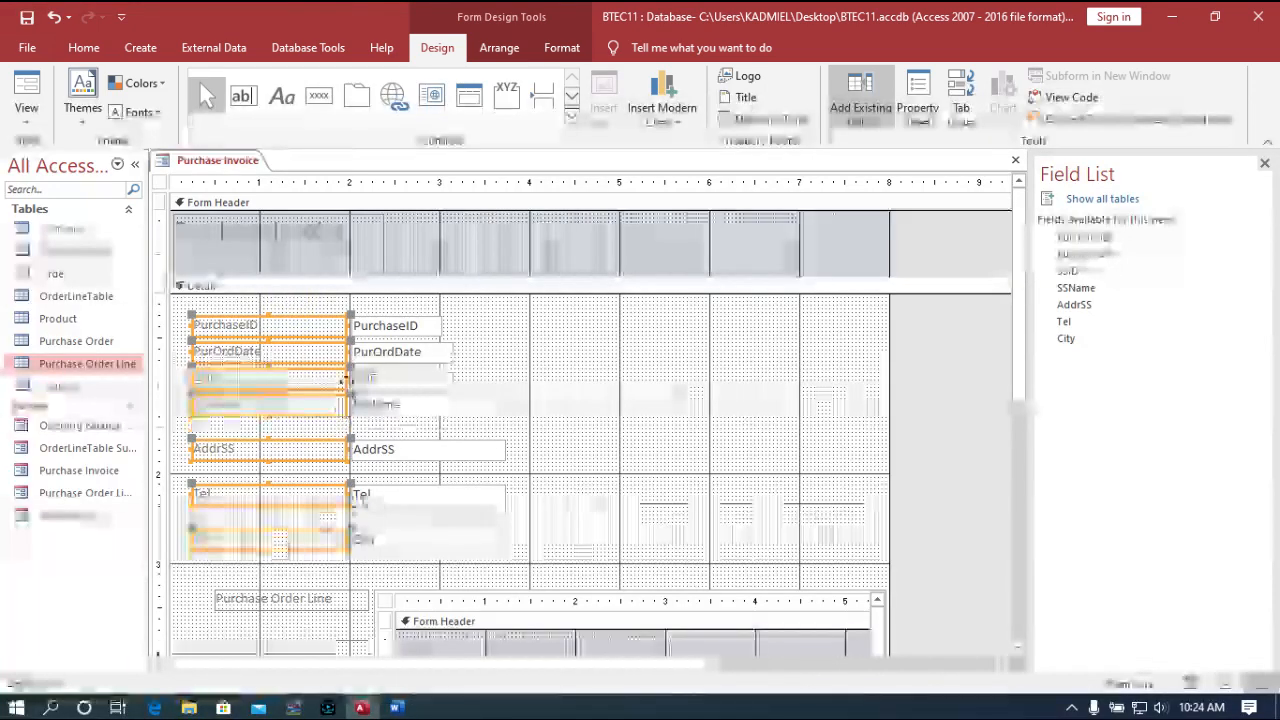
pyautogui.moveTo(345, 377); pyautogui.dragTo(293, 393)
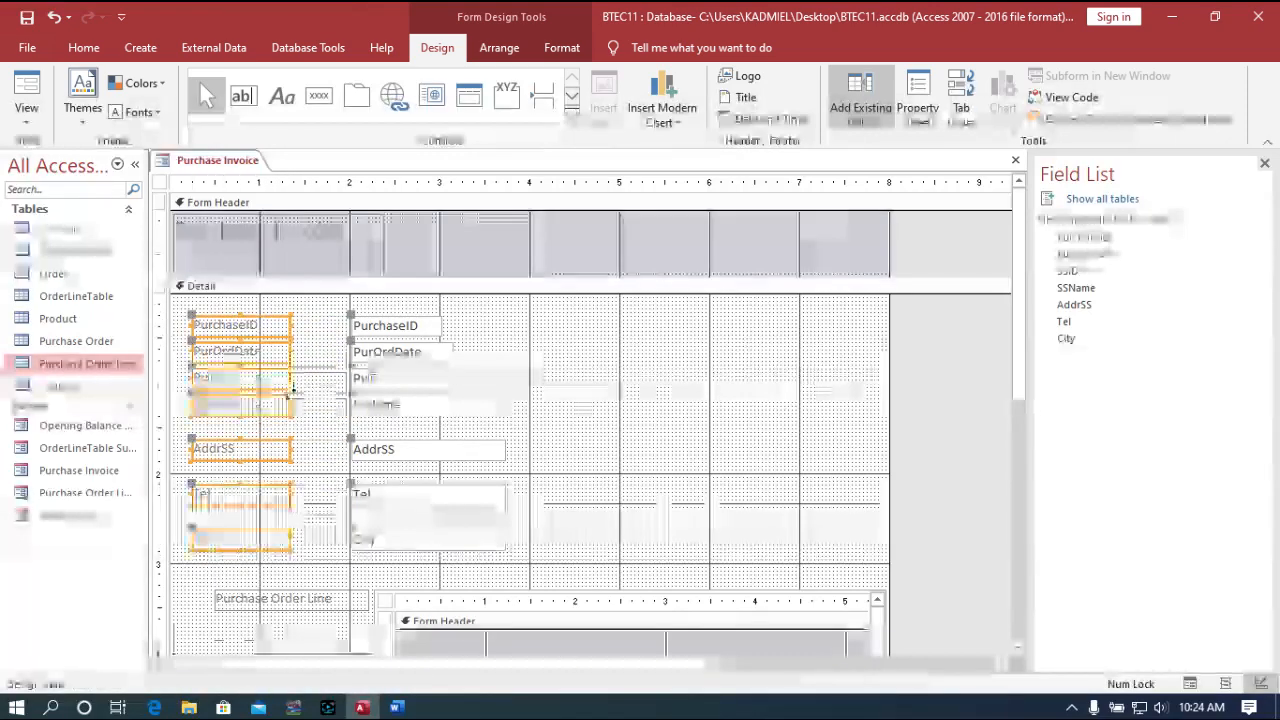
pyautogui.click(328, 386)
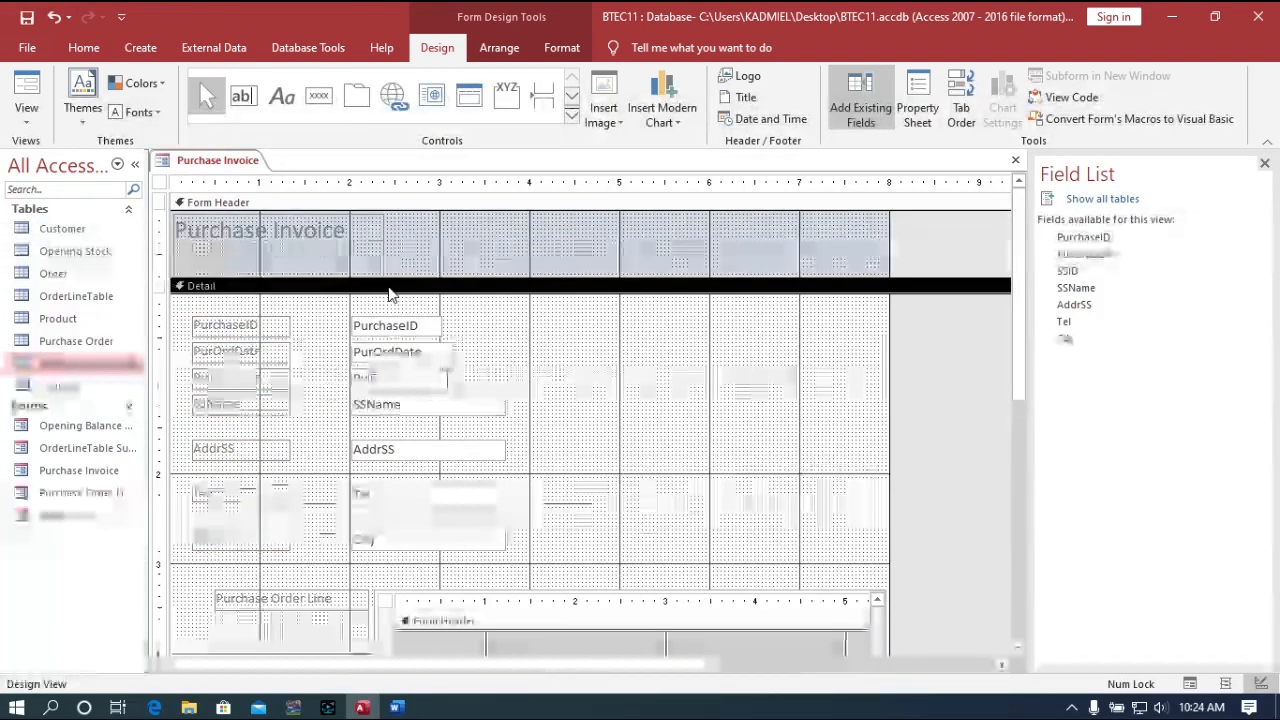
# Delete the Purchase Order Line label beside the subform
pyautogui.click(234, 306)
pyautogui.moveTo(235, 308); pyautogui.dragTo(518, 635)
pyautogui.doubleClick(518, 630)
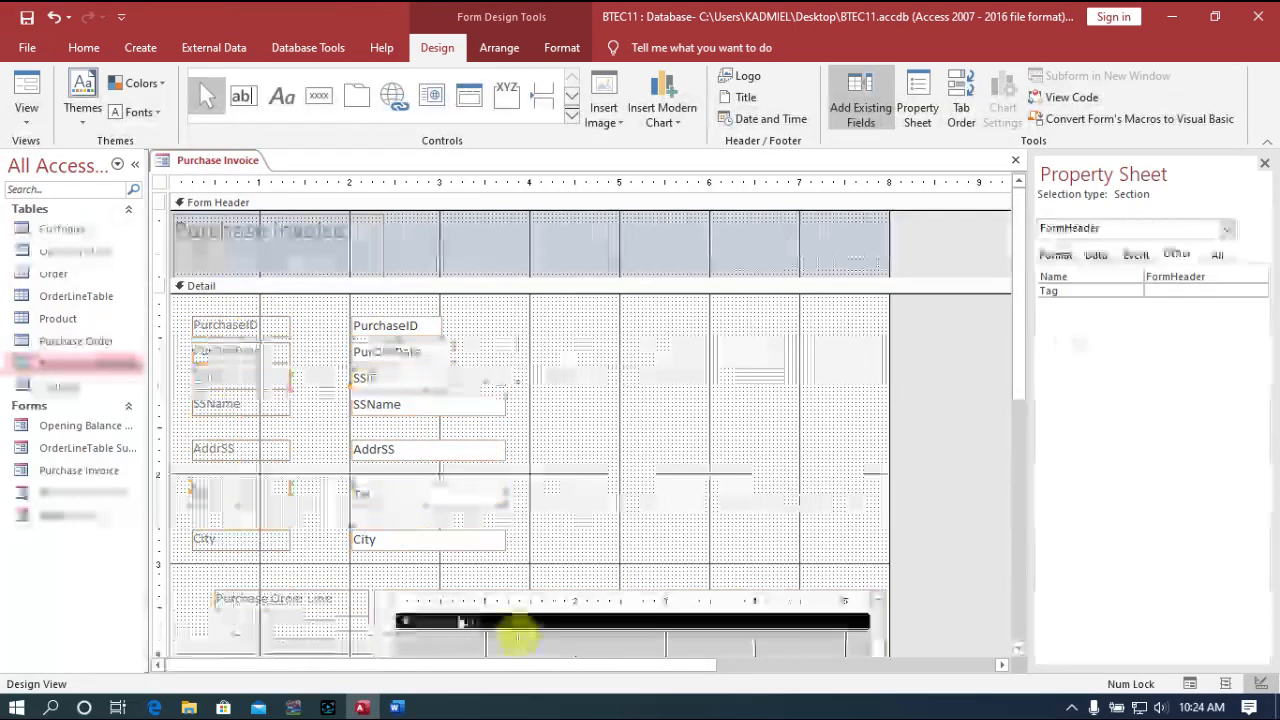
pyautogui.click(305, 600)
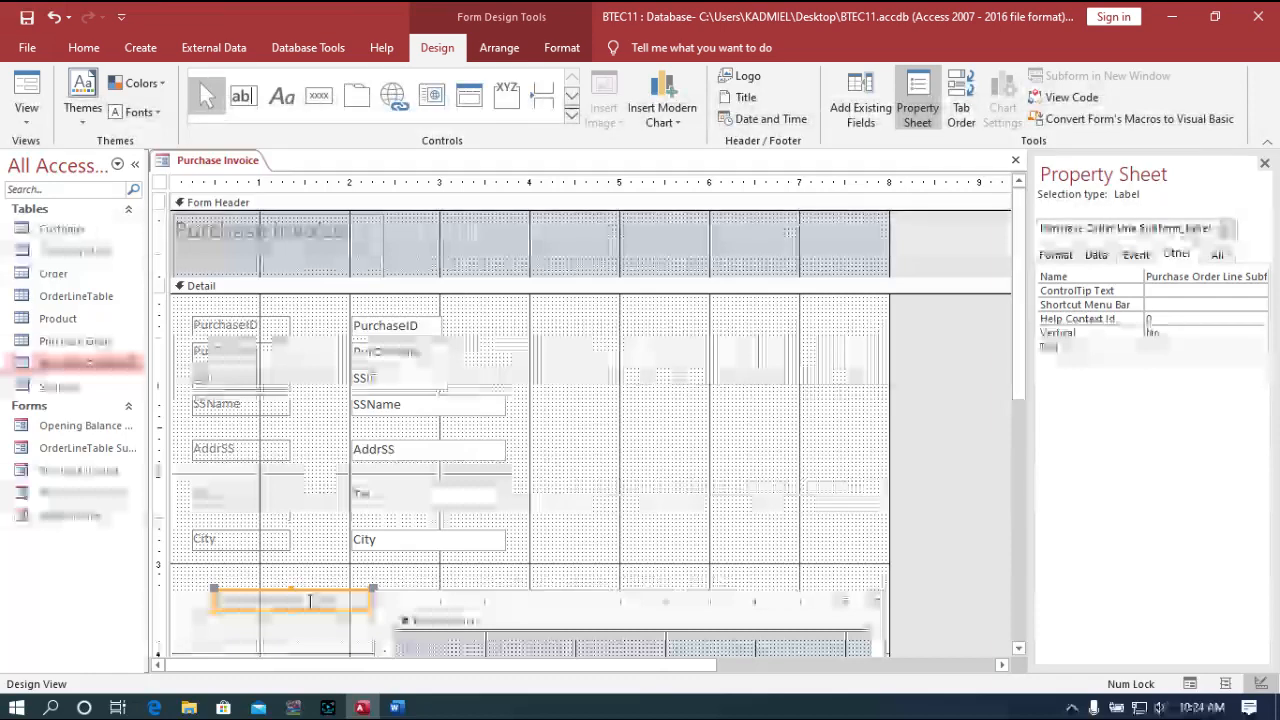
pyautogui.press('Delete')
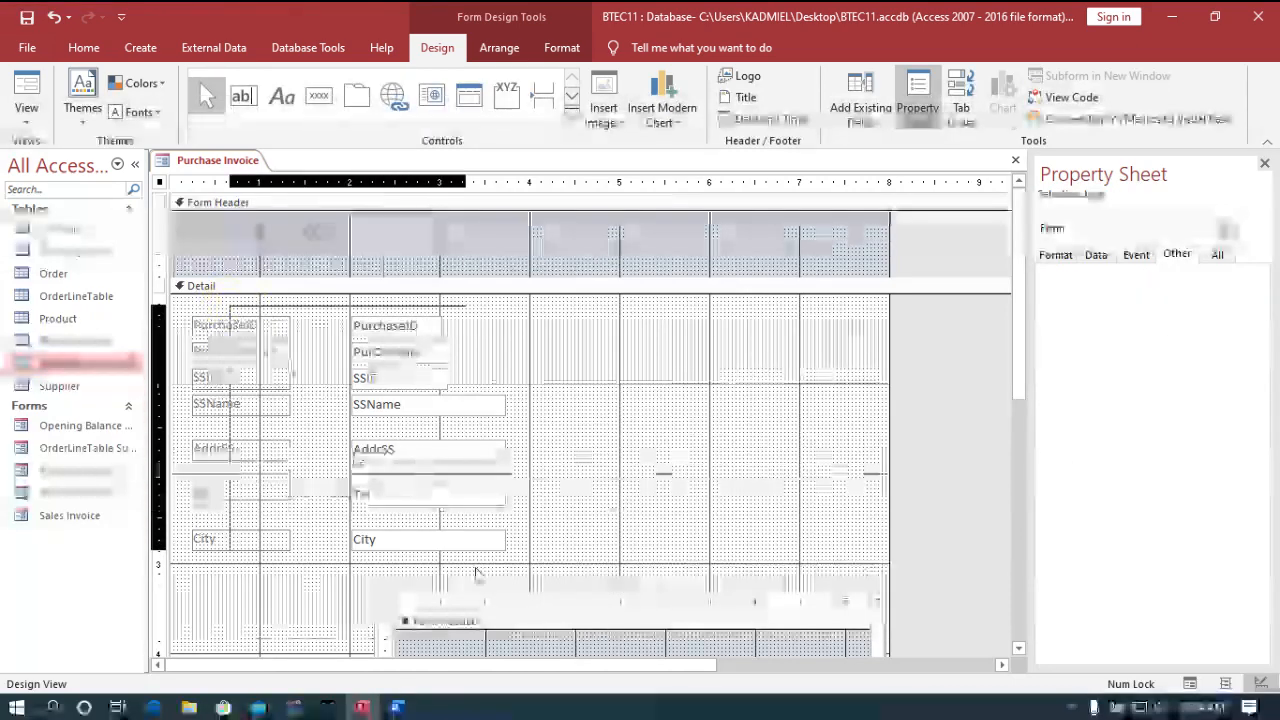
# Select all controls in the form, align them Left and then Top to close the gaps, and clear the selection
pyautogui.hotkey('ctrl', 'a')
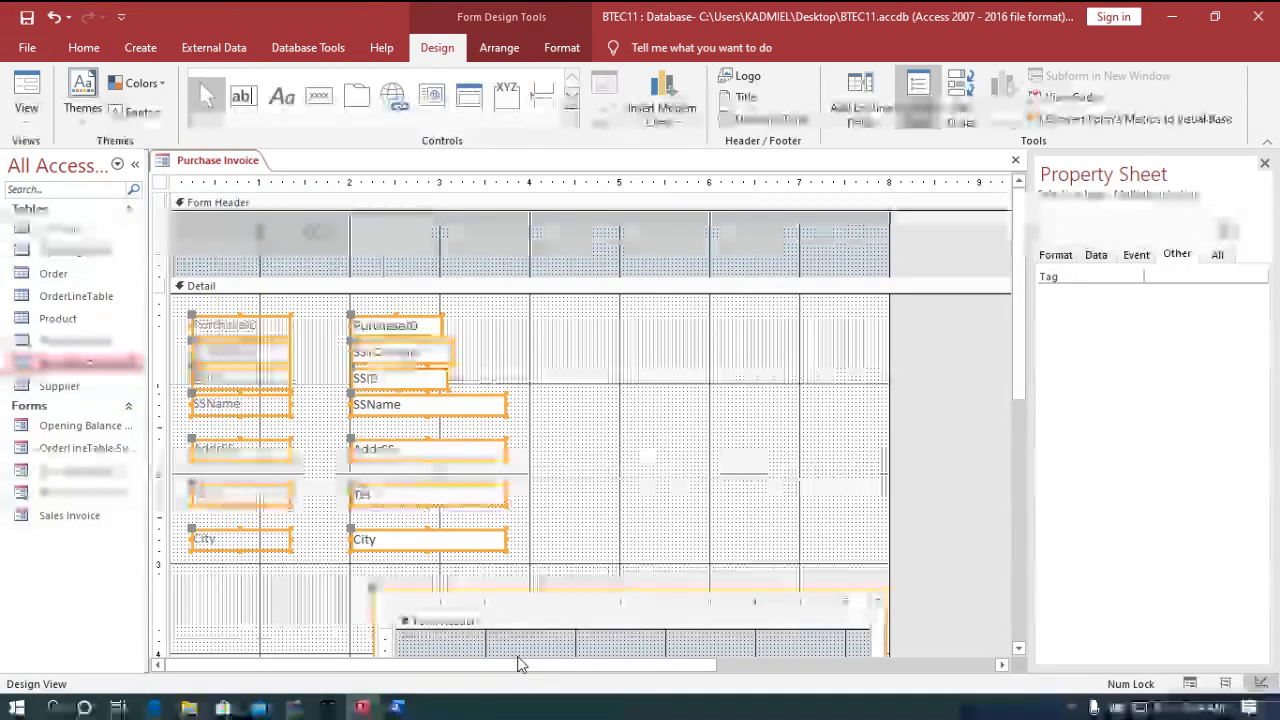
pyautogui.rightClick(395, 423)
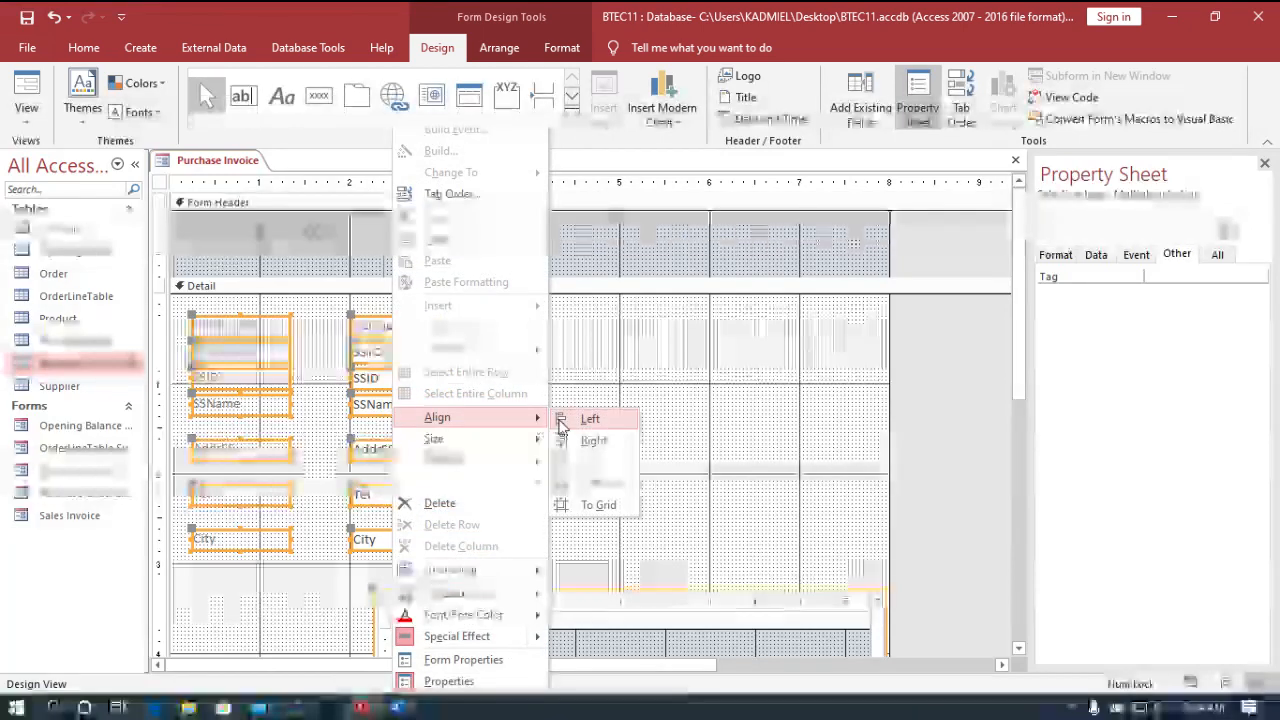
pyautogui.click(561, 420)
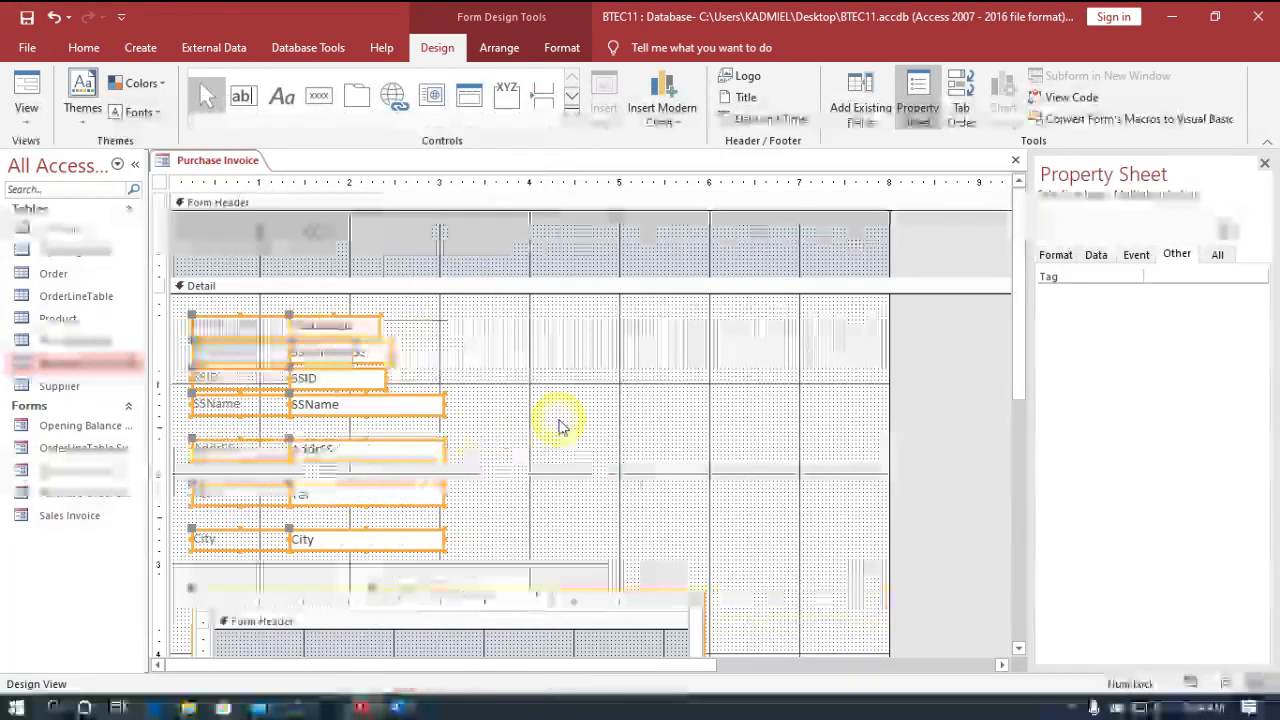
pyautogui.rightClick(340, 405)
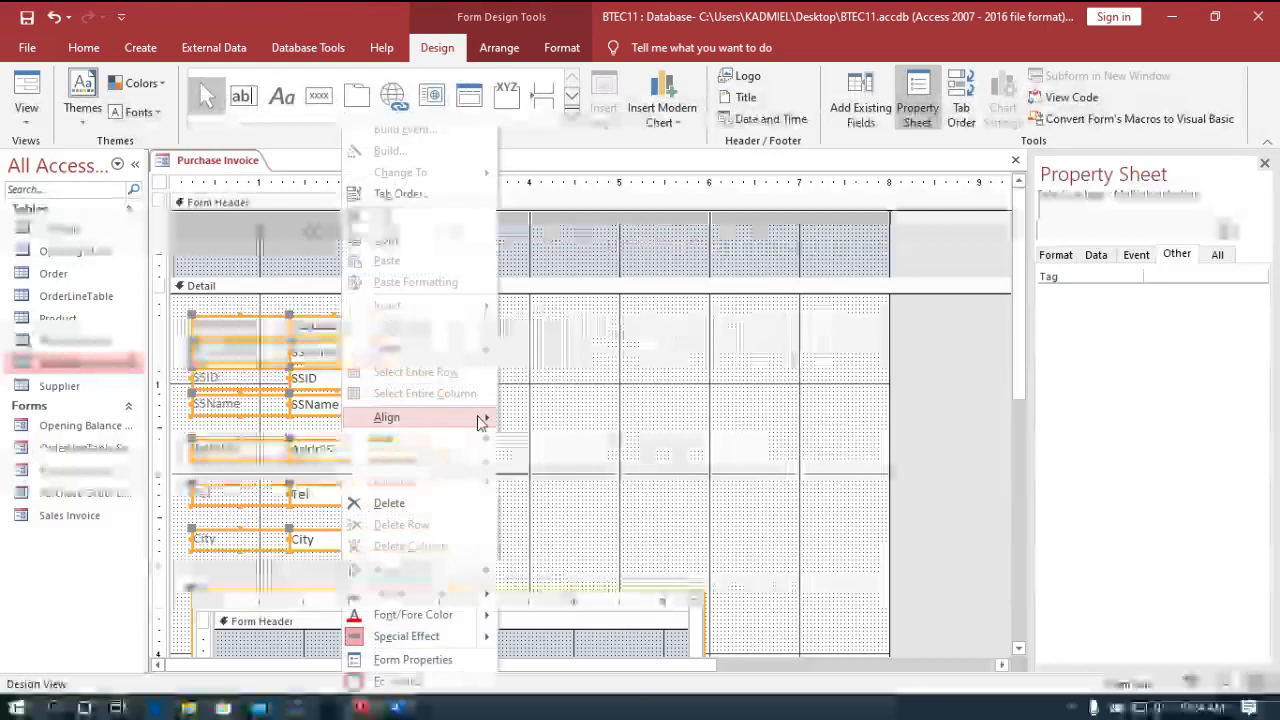
pyautogui.click(543, 462)
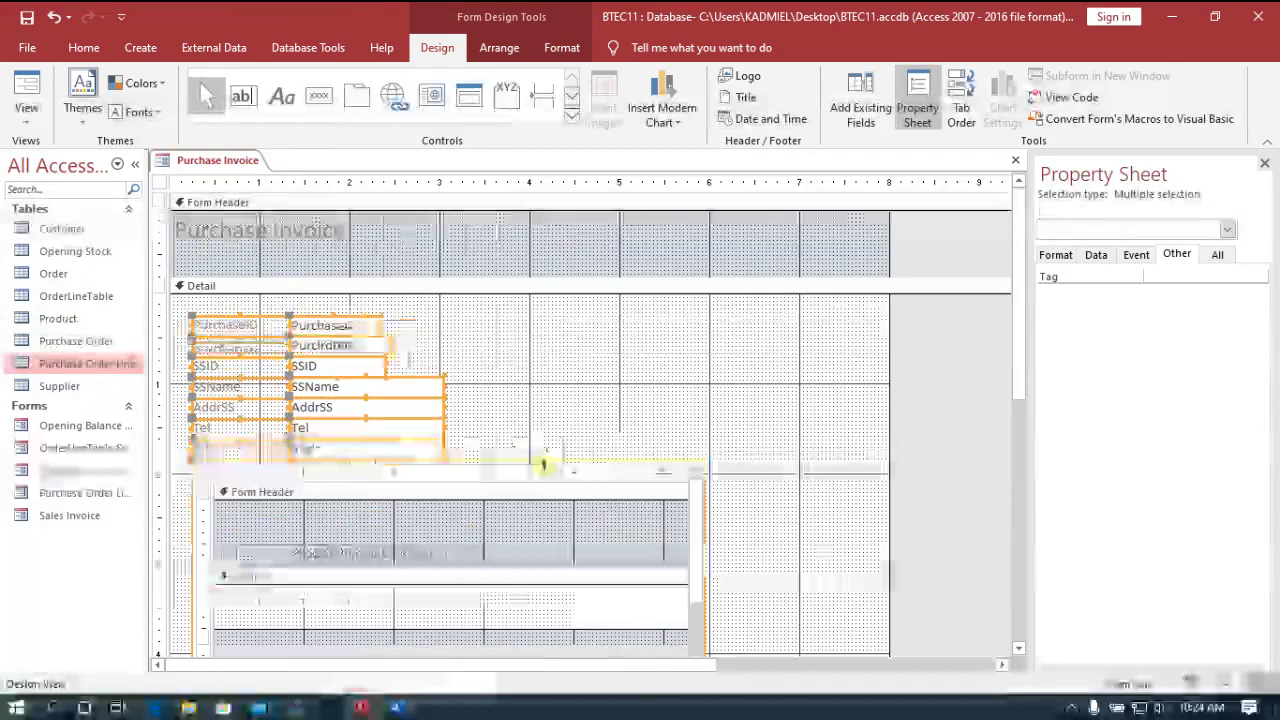
pyautogui.click(590, 388)
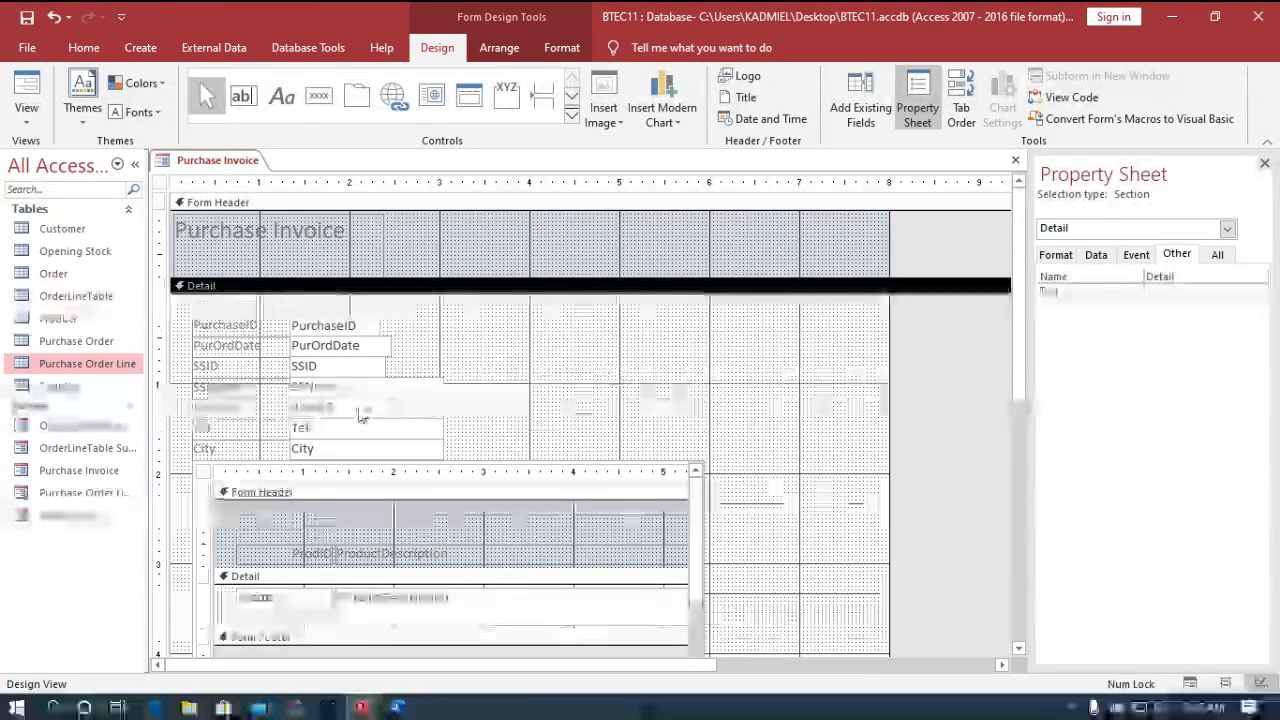
# Delete the SSID text box with its label and place a combo box in the gap between PurOrdDate and SSName
pyautogui.click(321, 367)
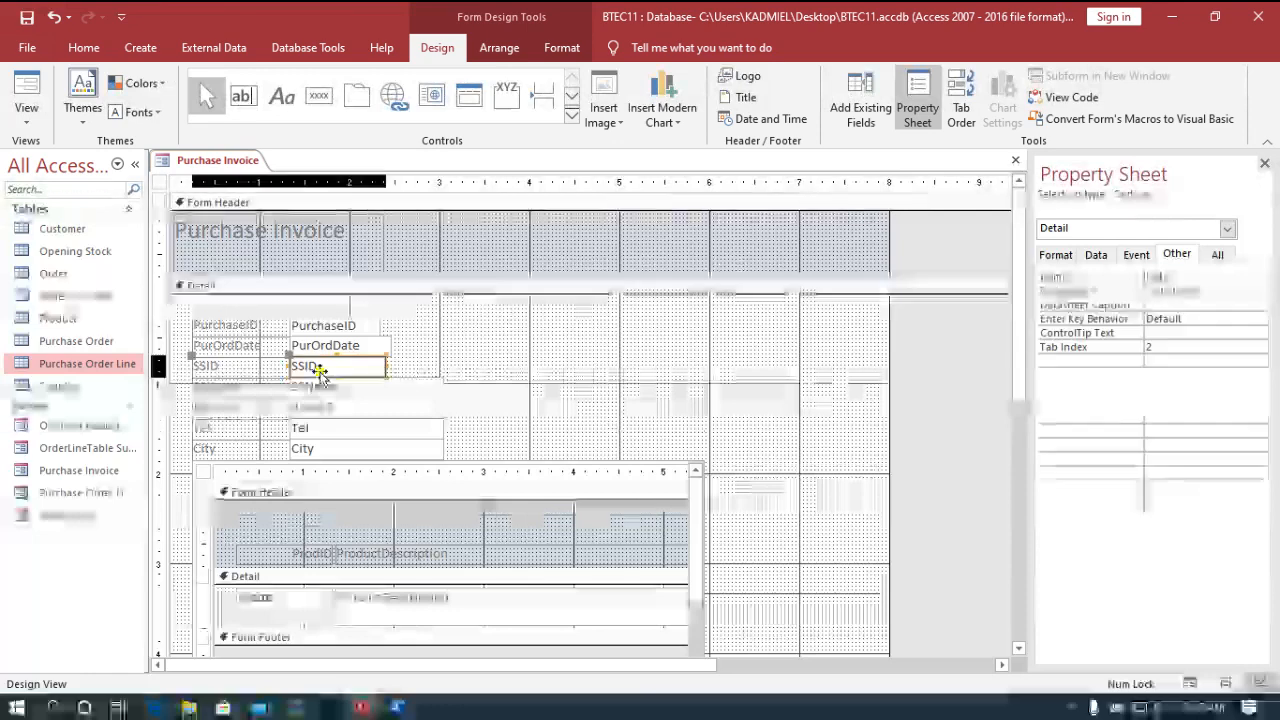
pyautogui.press('Delete')
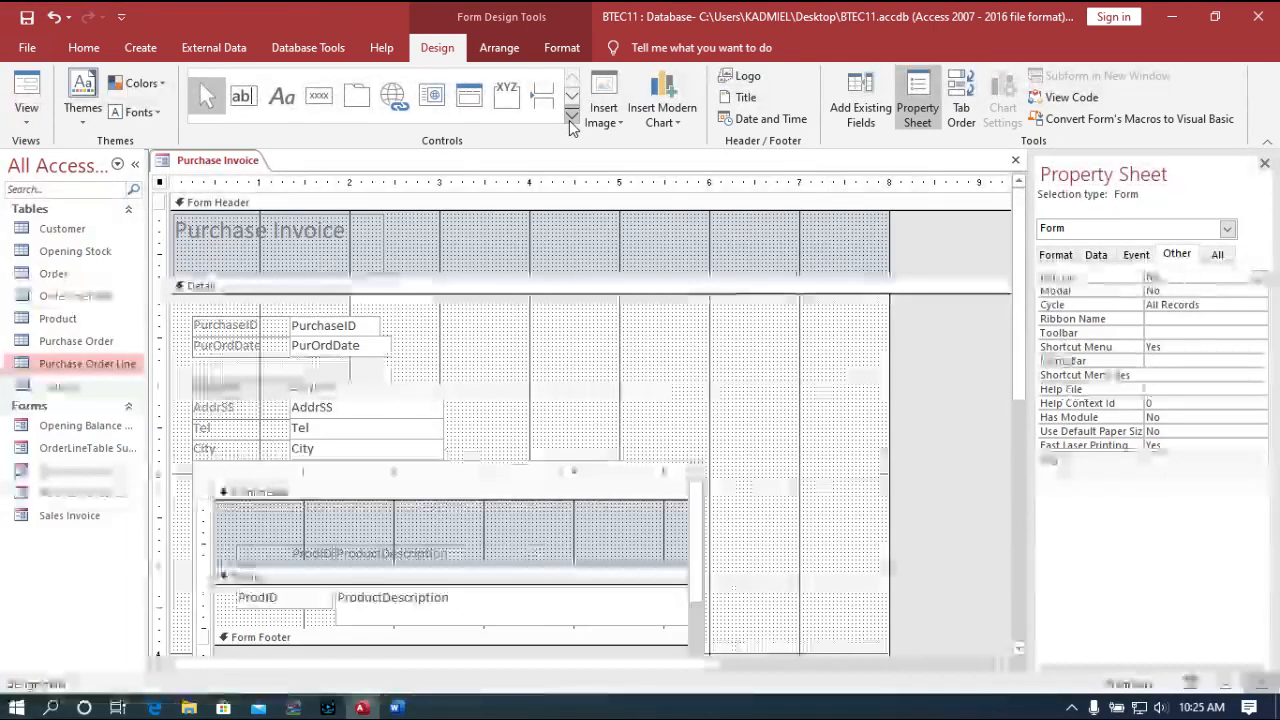
pyautogui.click(571, 120)
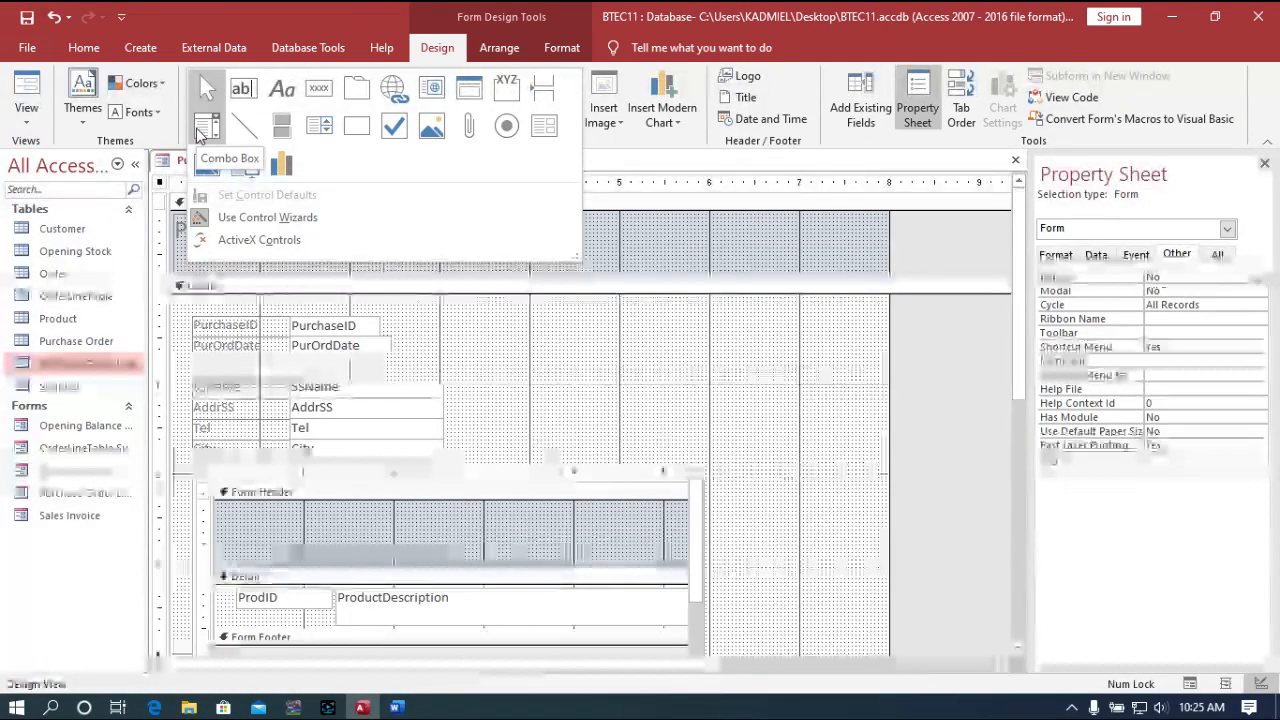
pyautogui.click(199, 133)
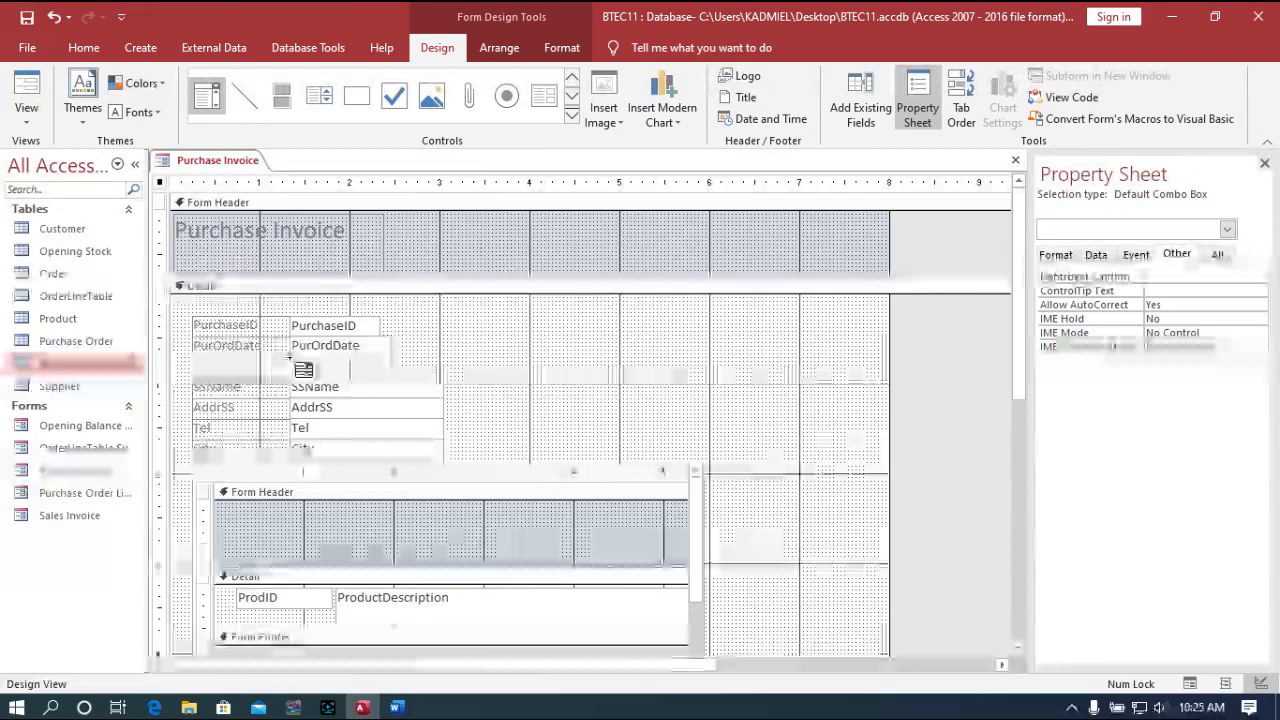
pyautogui.click(289, 356)
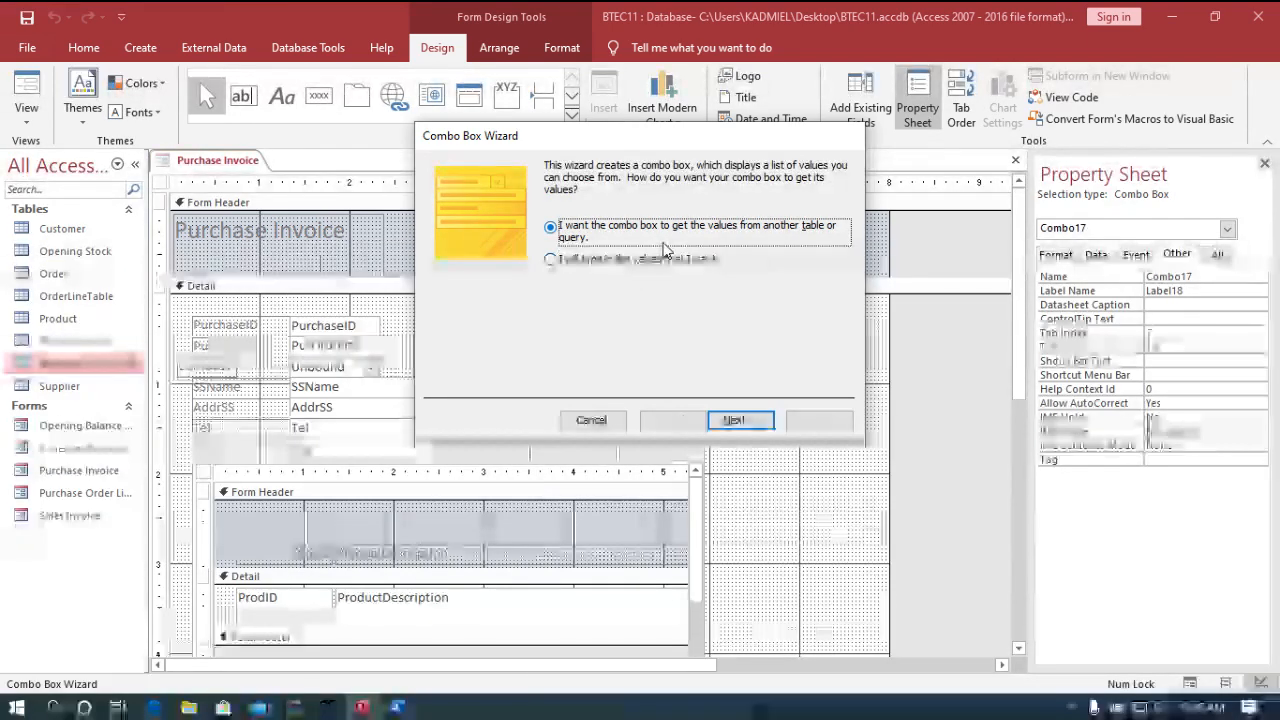
# Take the combo box values from the Supplier table and include the SSID and SSName fields
pyautogui.click(738, 420)
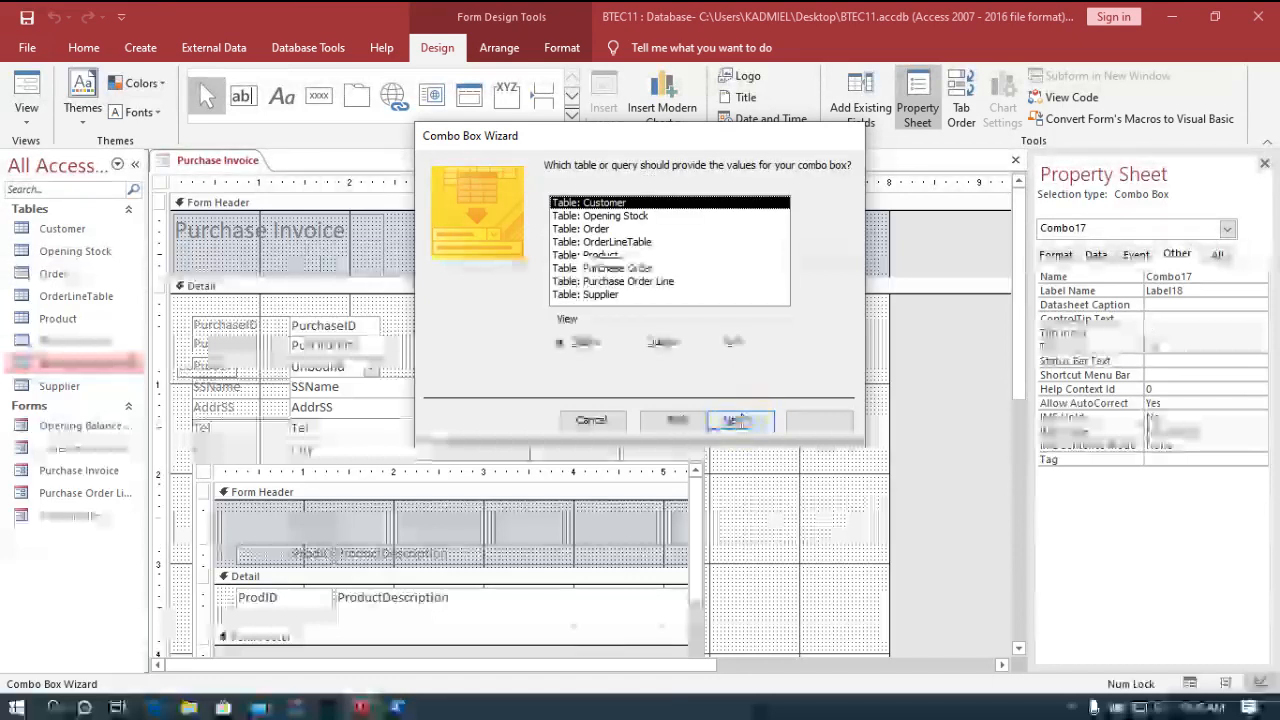
pyautogui.click(590, 295)
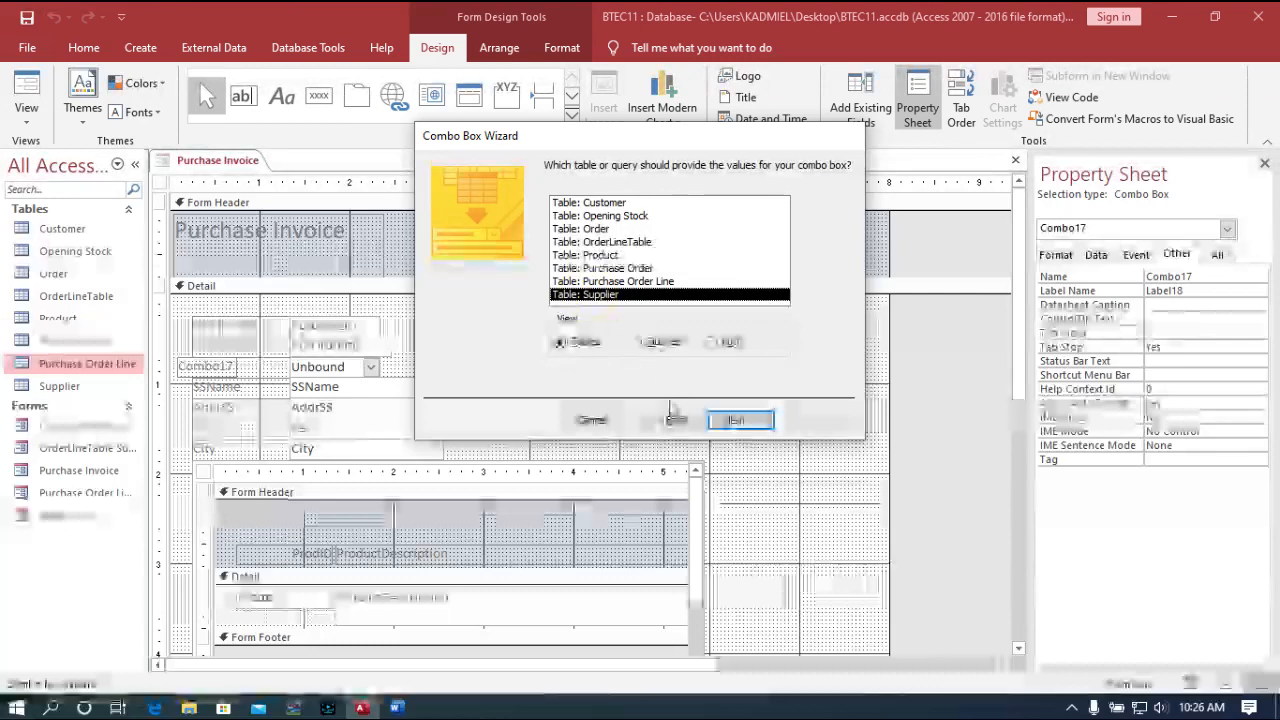
pyautogui.click(735, 421)
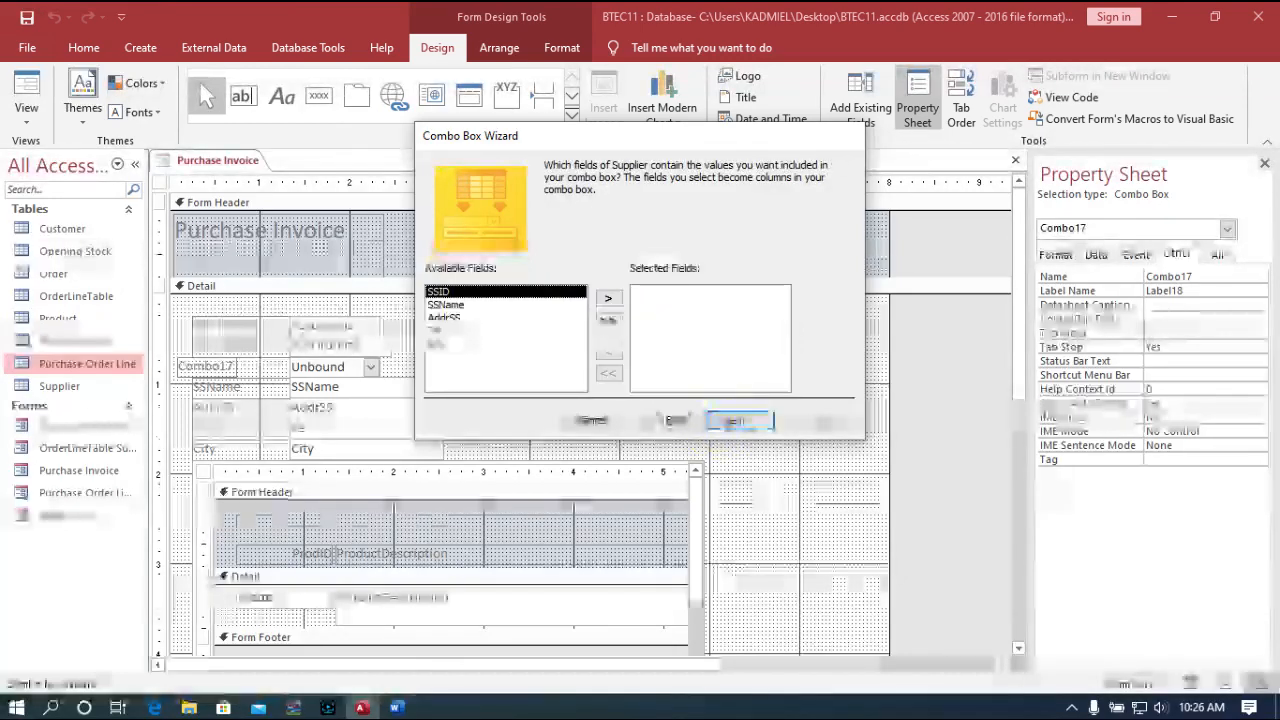
pyautogui.click(608, 298)
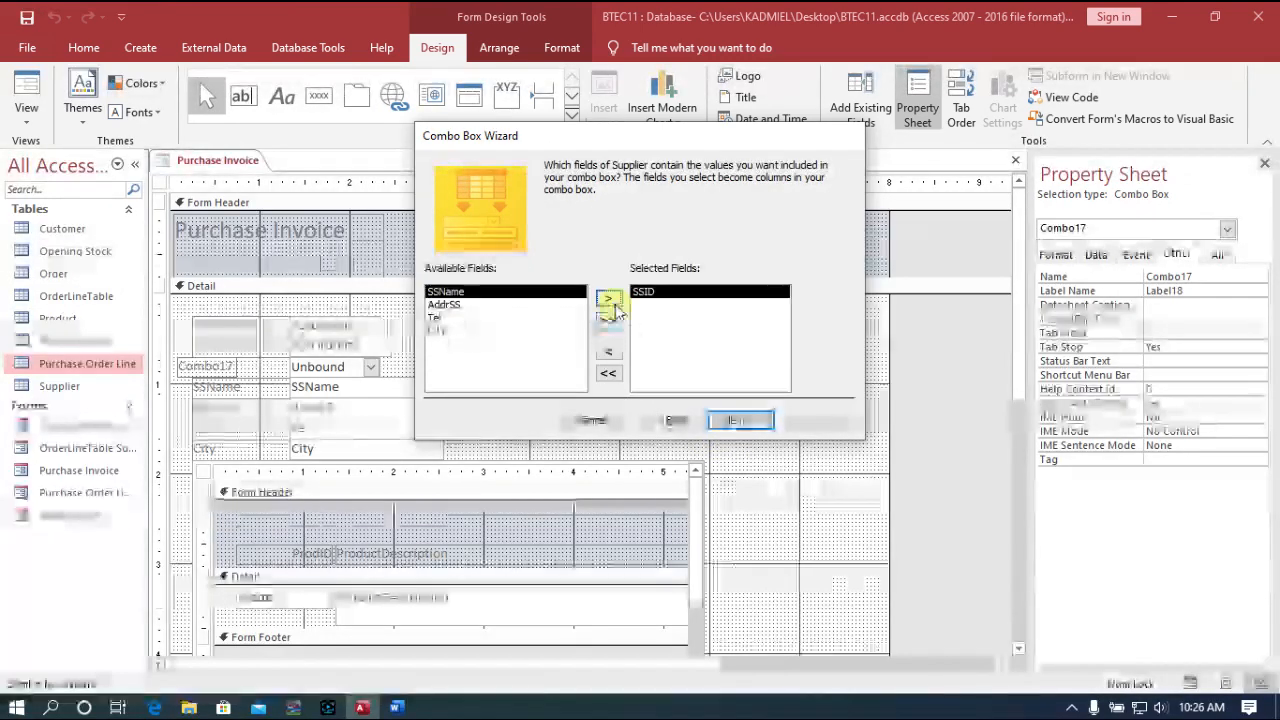
pyautogui.click(608, 298)
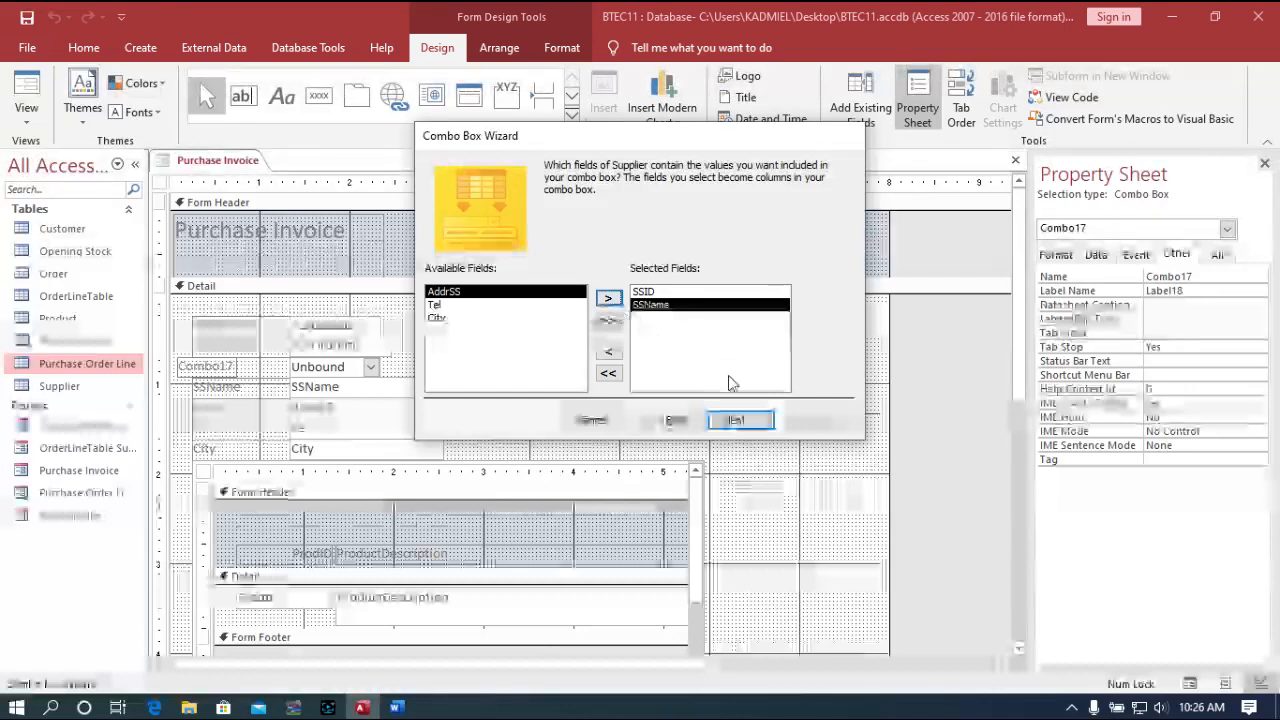
pyautogui.click(740, 420)
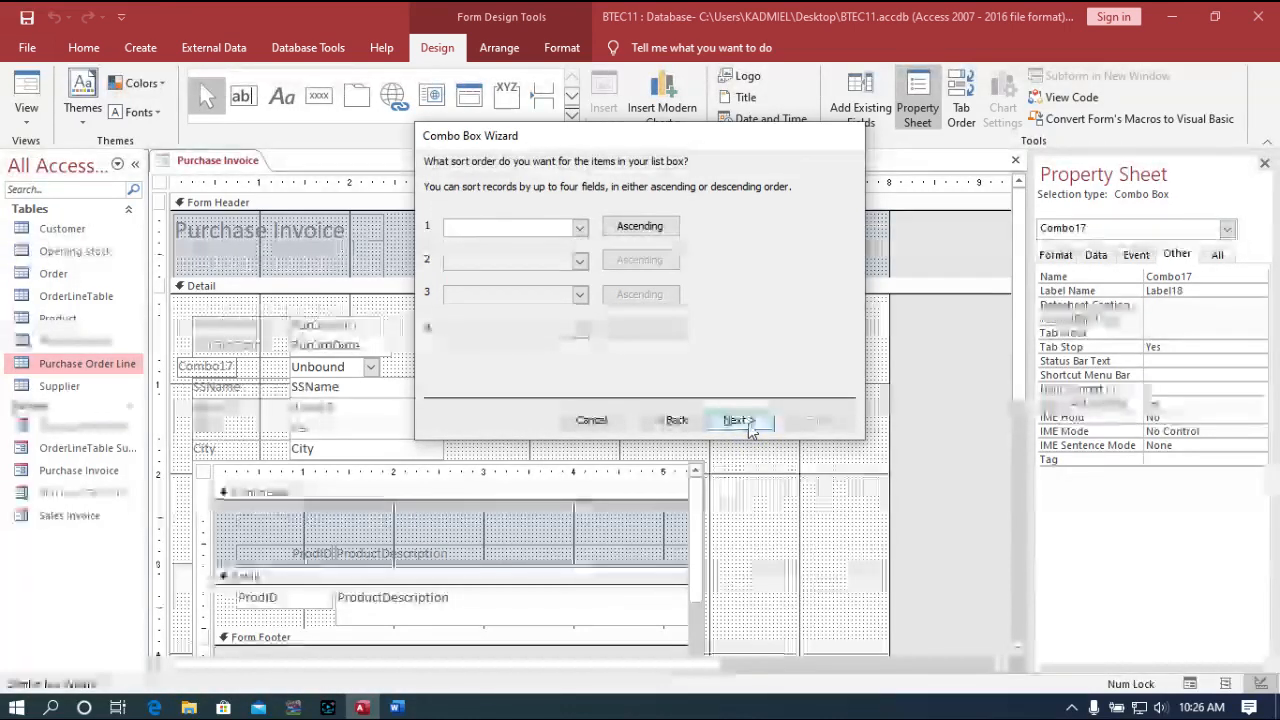
# Leave the combo box list unsorted, show the key column, and narrow the SSID column
pyautogui.click(748, 424)
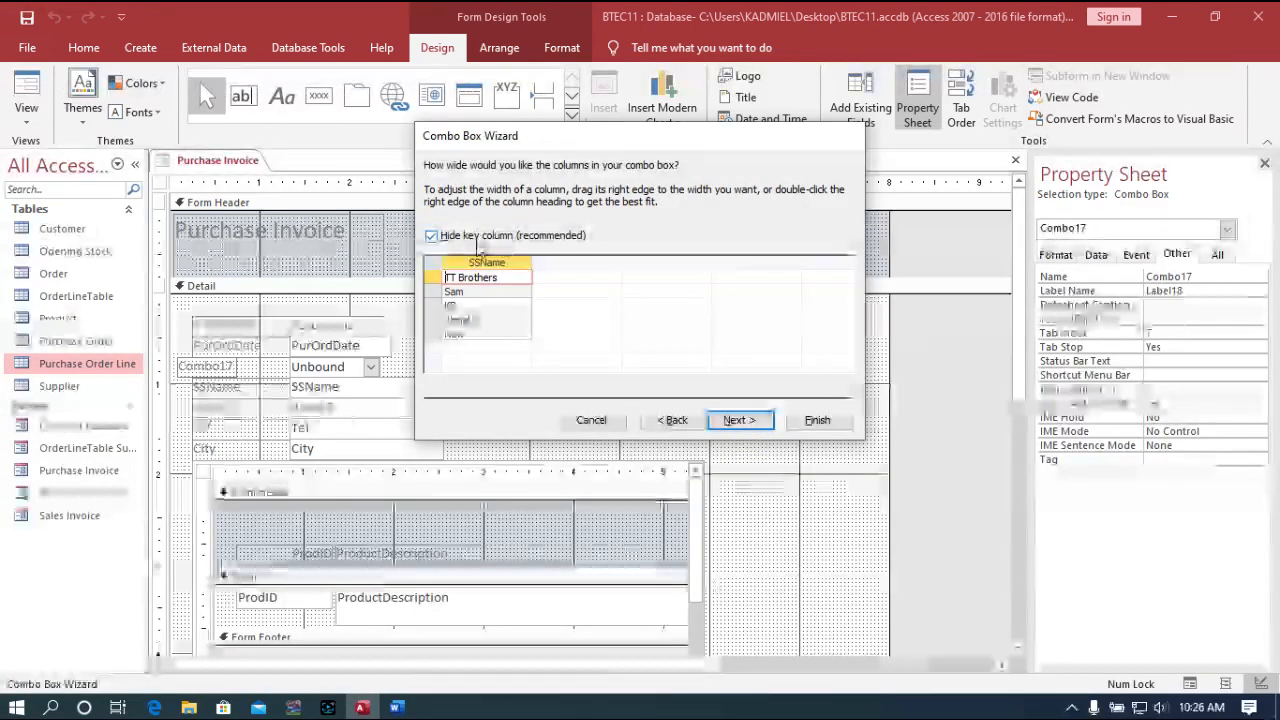
pyautogui.click(512, 238)
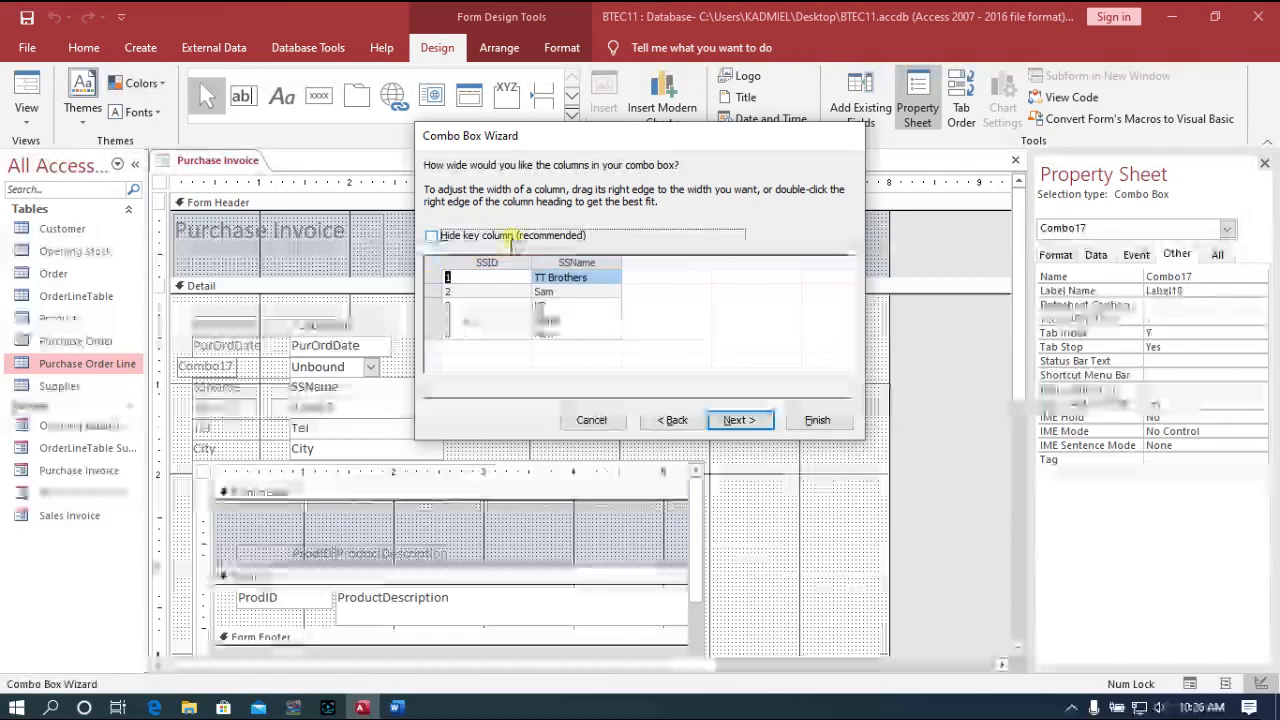
pyautogui.moveTo(531, 262); pyautogui.dragTo(480, 262)
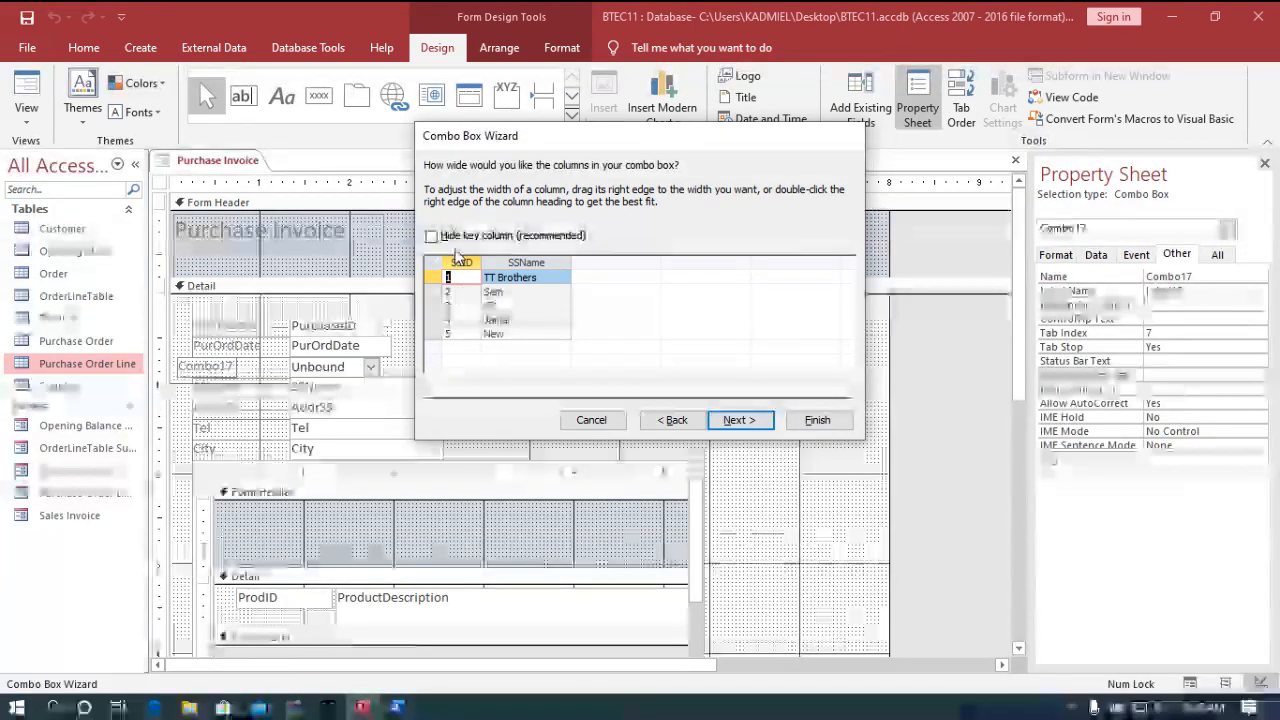
pyautogui.click(720, 424)
pyautogui.click(728, 421)
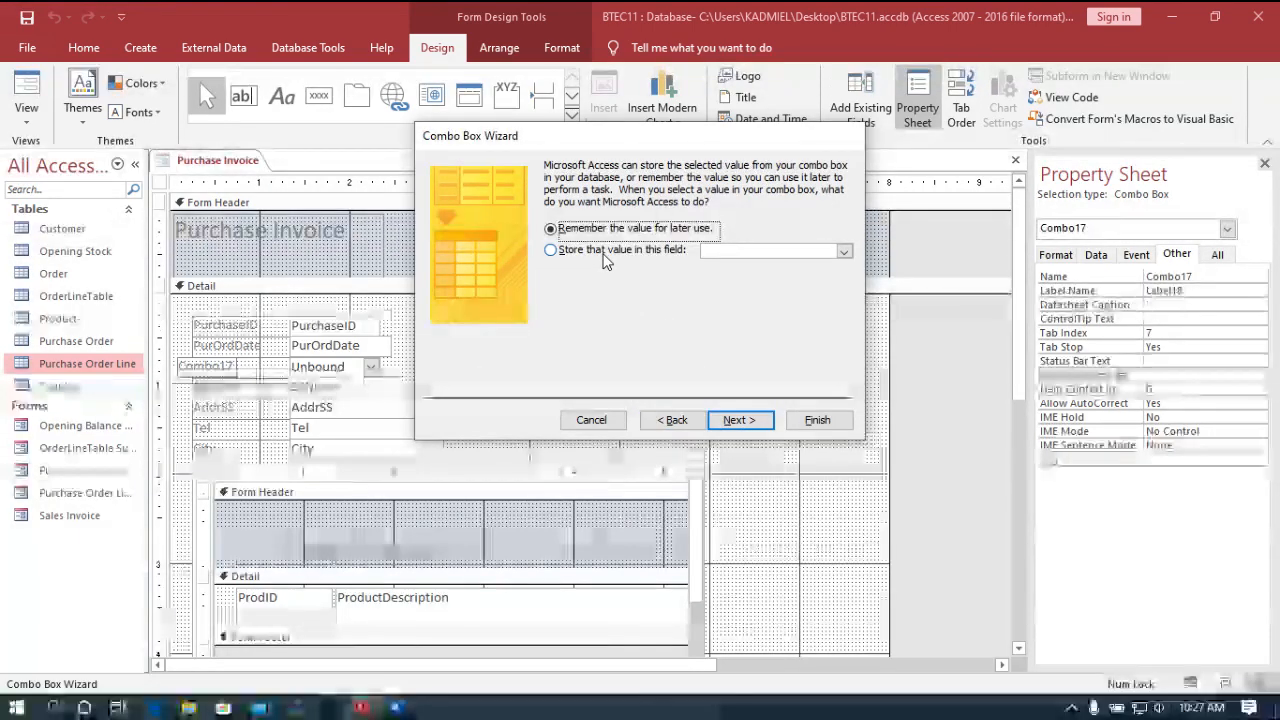
# Store the combo box's selected value in the SSID field, label the combo box SupplierID, and finish the wizard
pyautogui.click(604, 252)
pyautogui.click(844, 252)
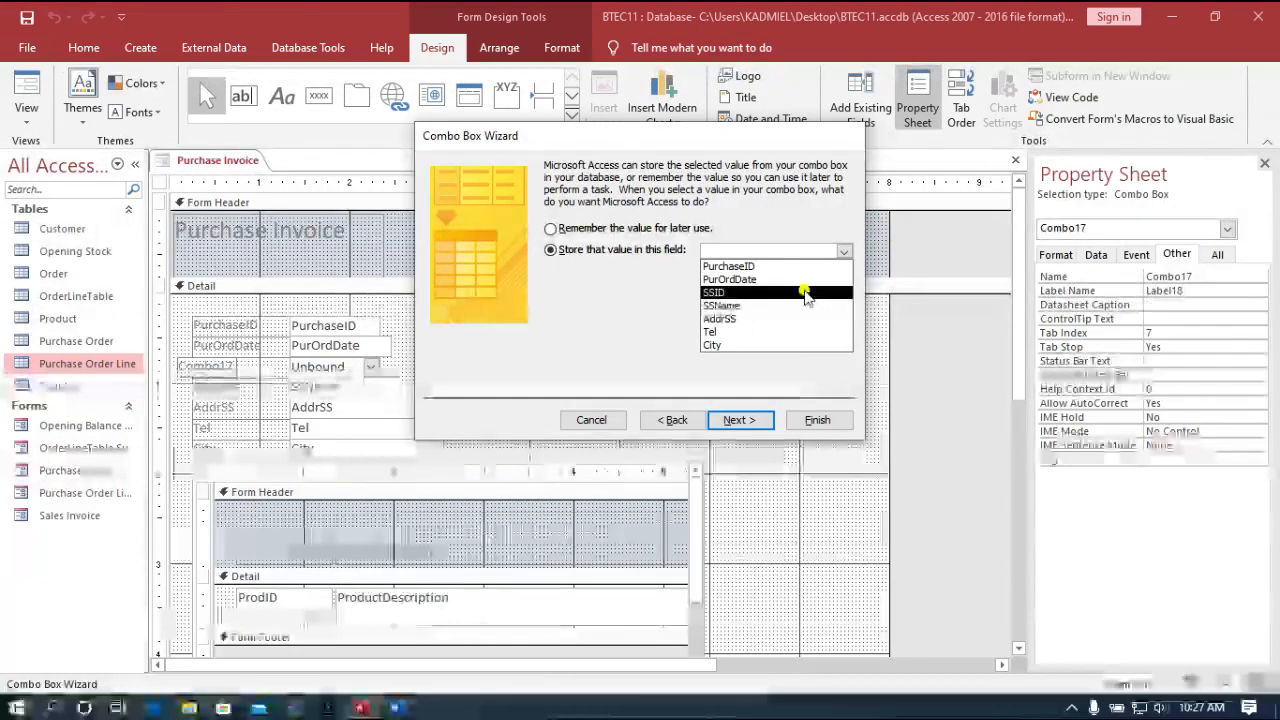
pyautogui.click(808, 293)
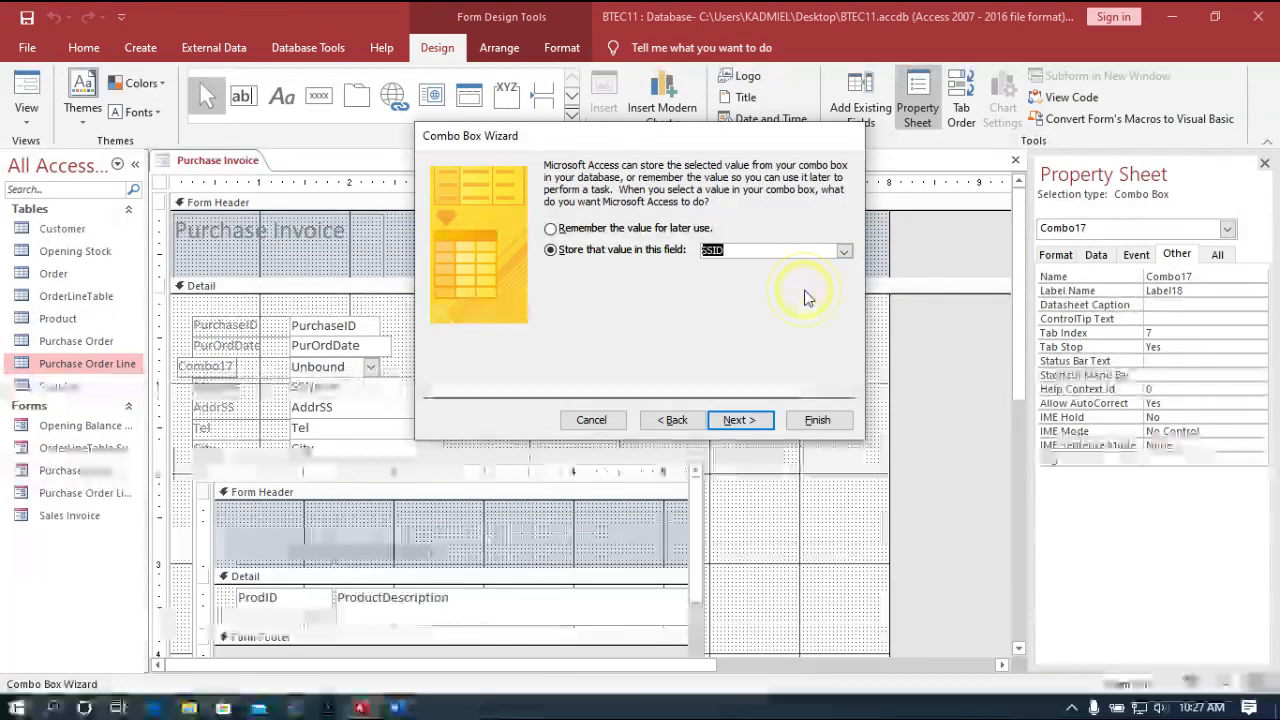
pyautogui.click(738, 420)
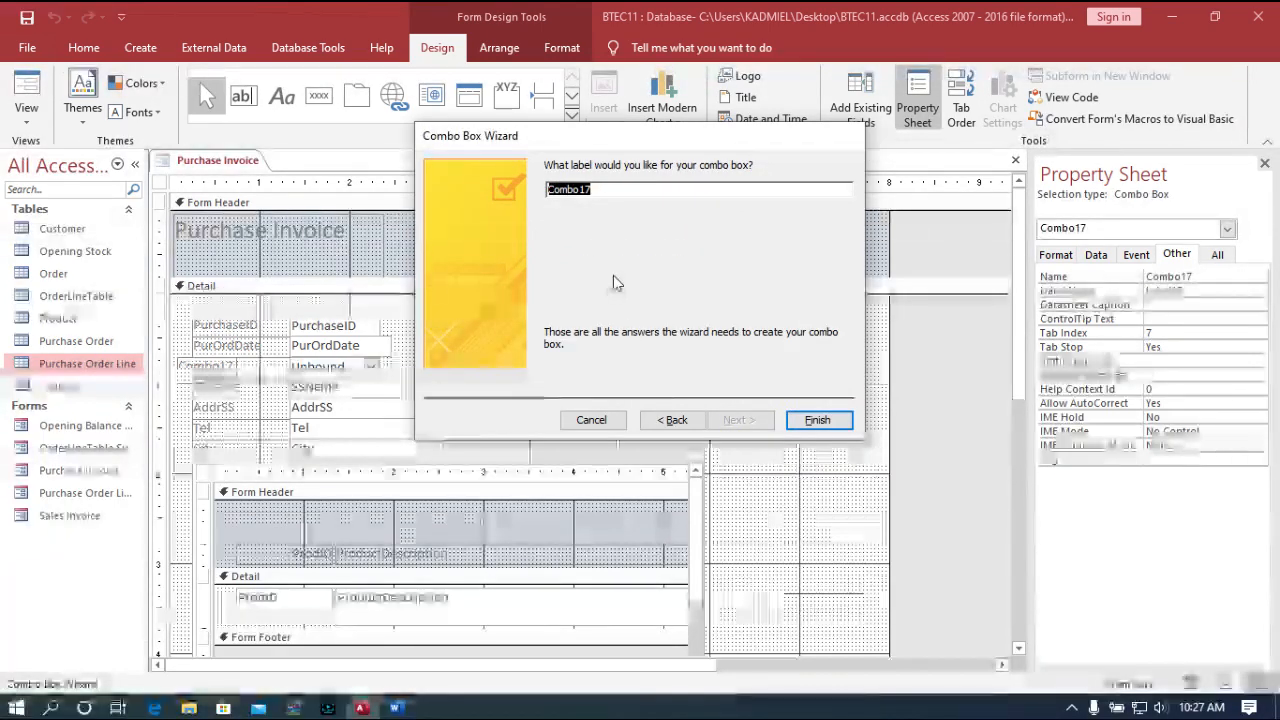
pyautogui.write('S')
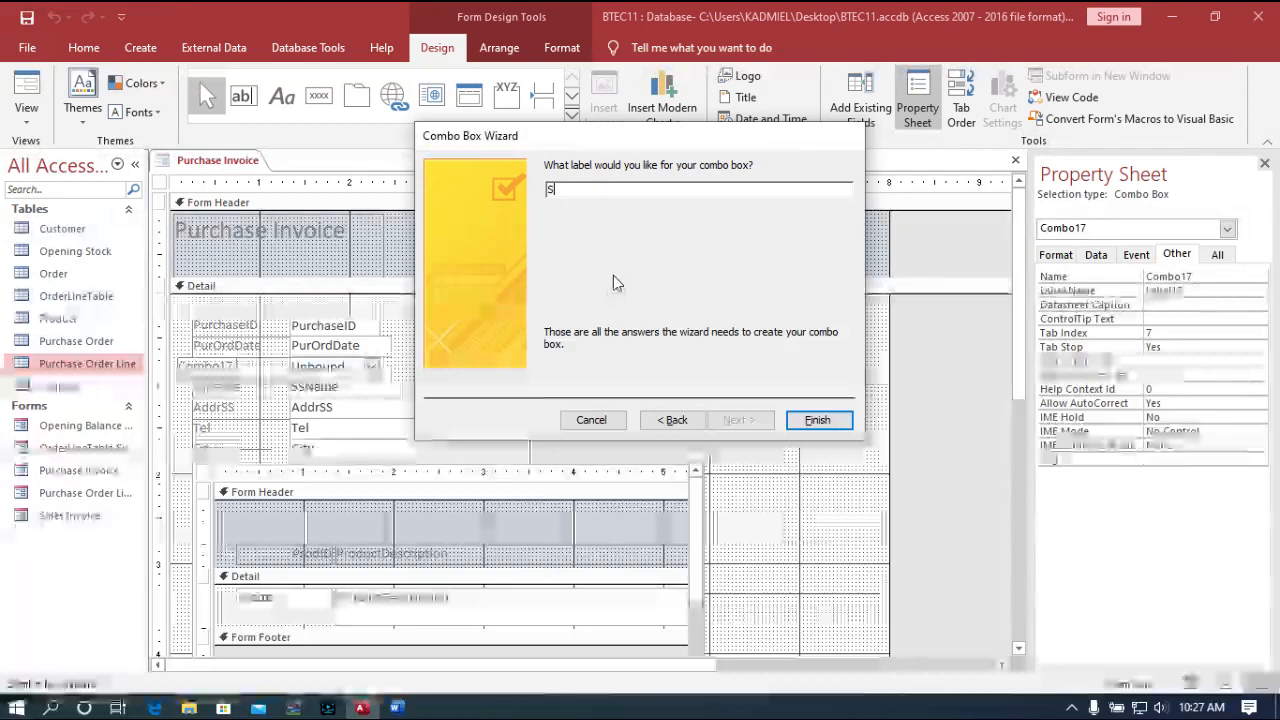
pyautogui.write('u')
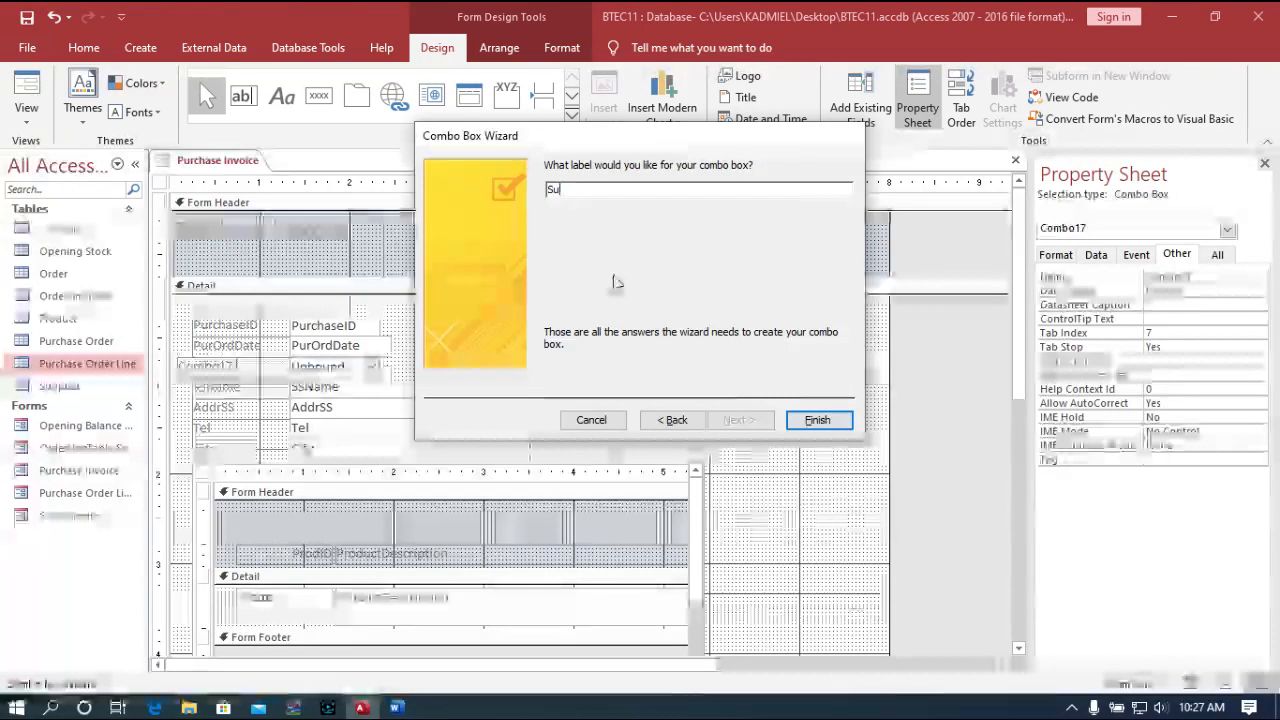
pyautogui.write('pplierI')
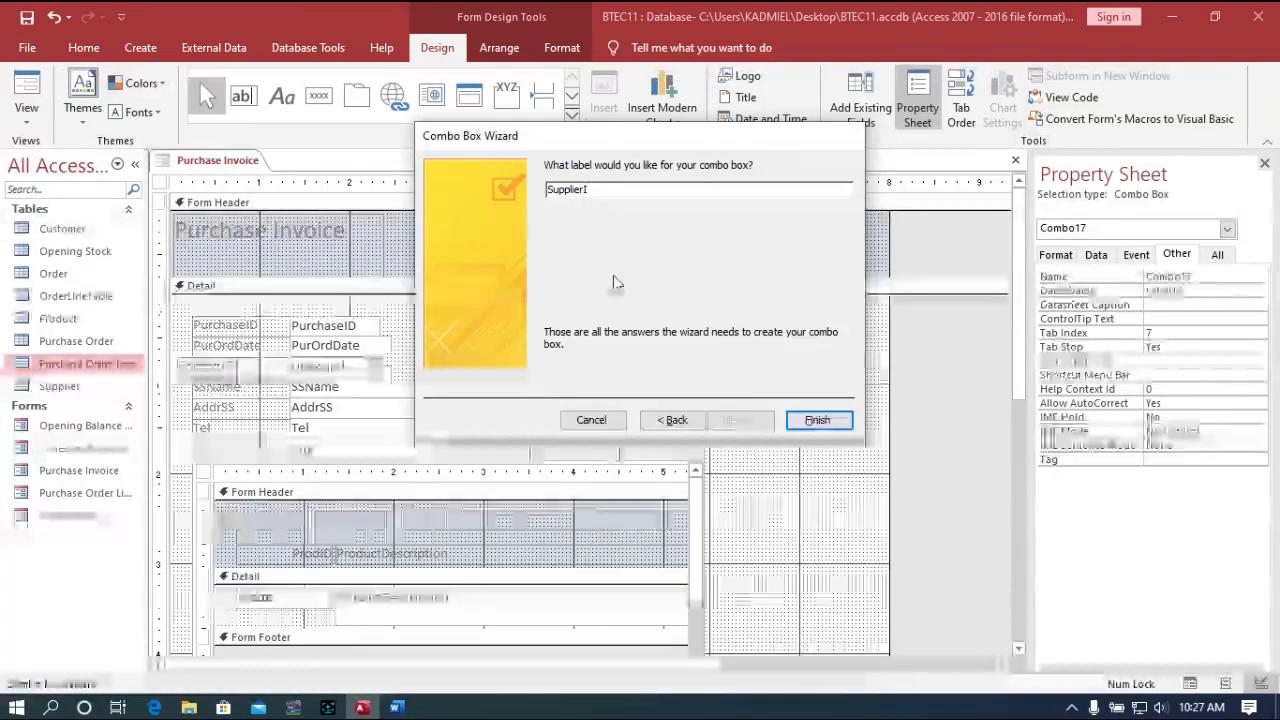
pyautogui.write('D')
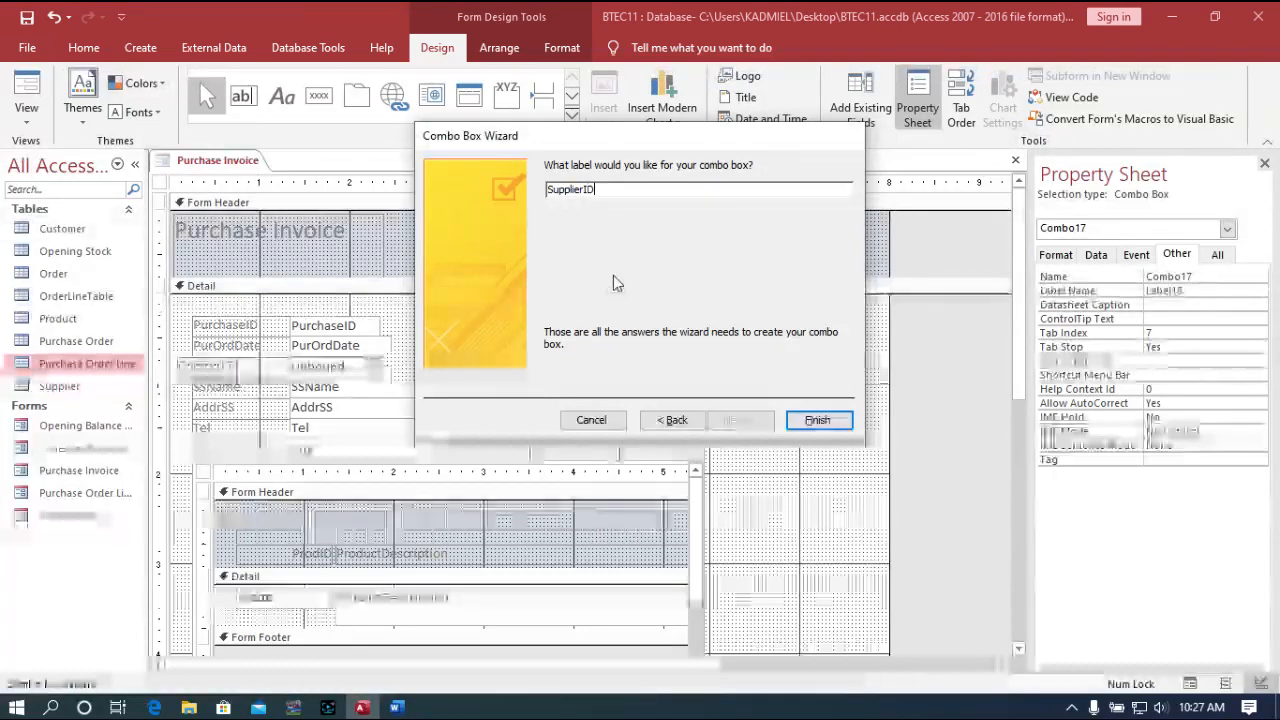
pyautogui.click(822, 421)
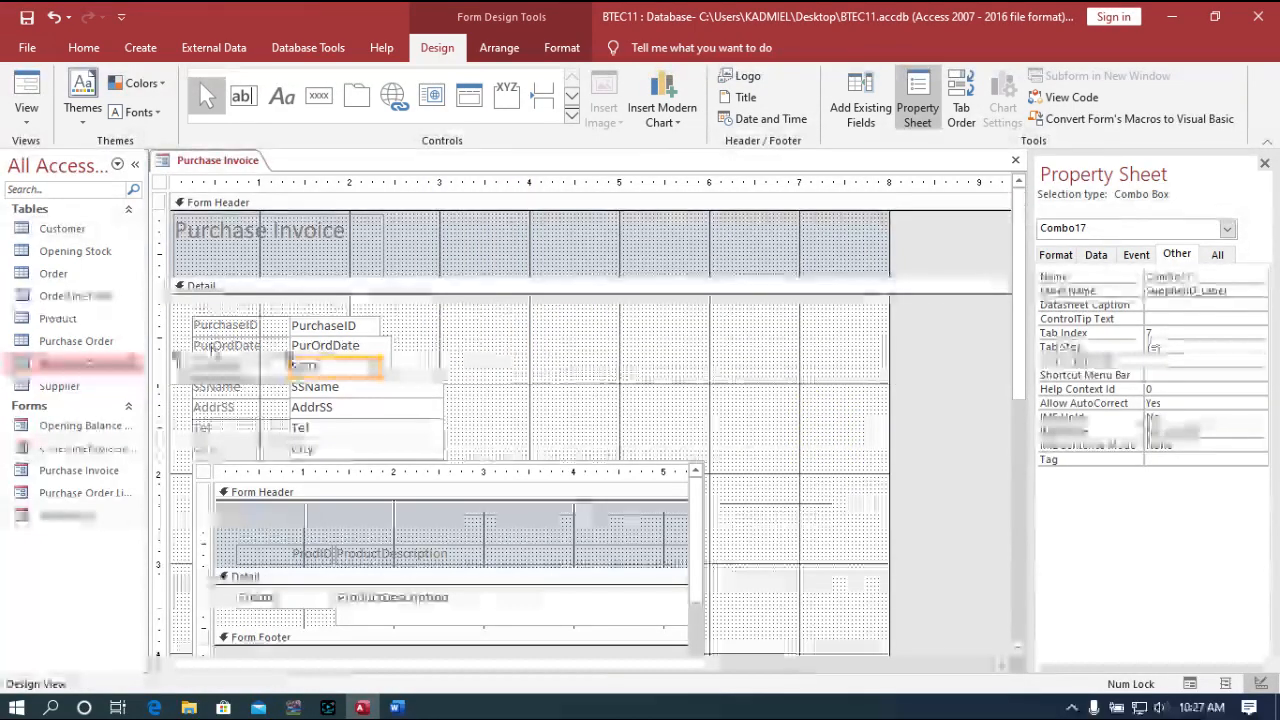
# Align the SupplierID label of the new combo box with the left edge of the PurOrdDate label
pyautogui.keyDown('shift'); pyautogui.click(217, 368); pyautogui.keyUp('shift')
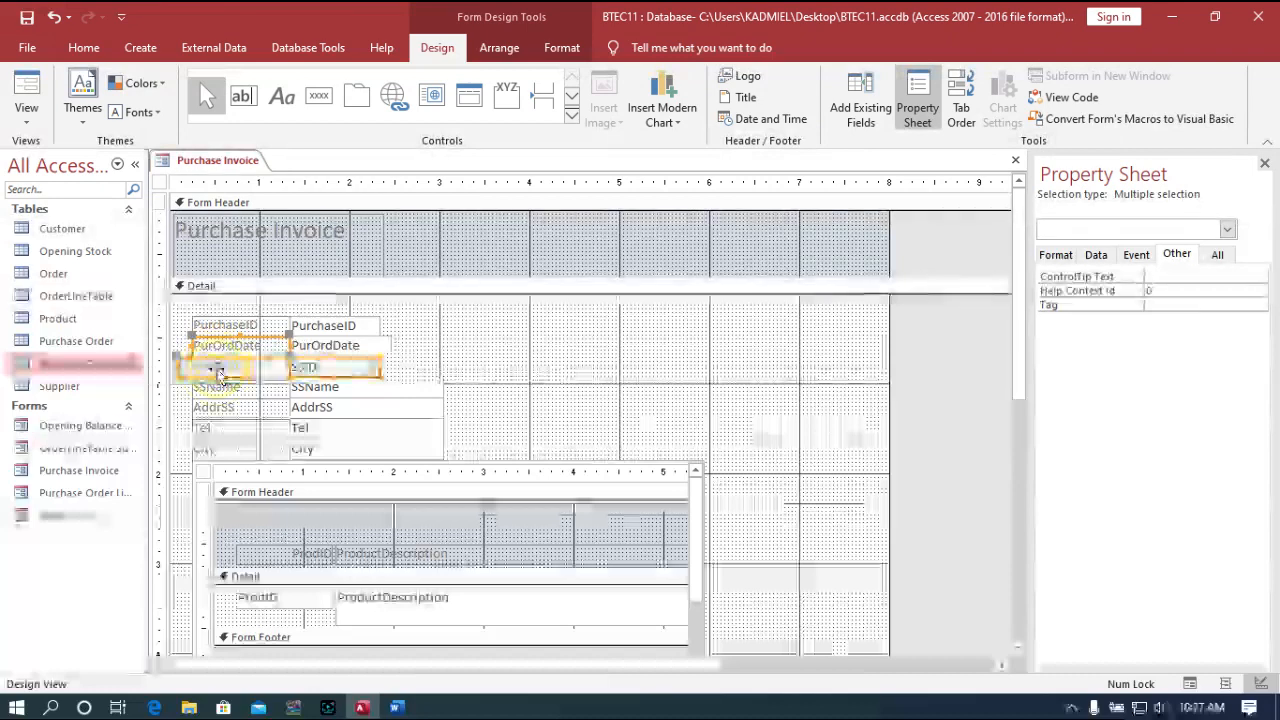
pyautogui.keyDown('shift'); pyautogui.click(305, 369); pyautogui.keyUp('shift')
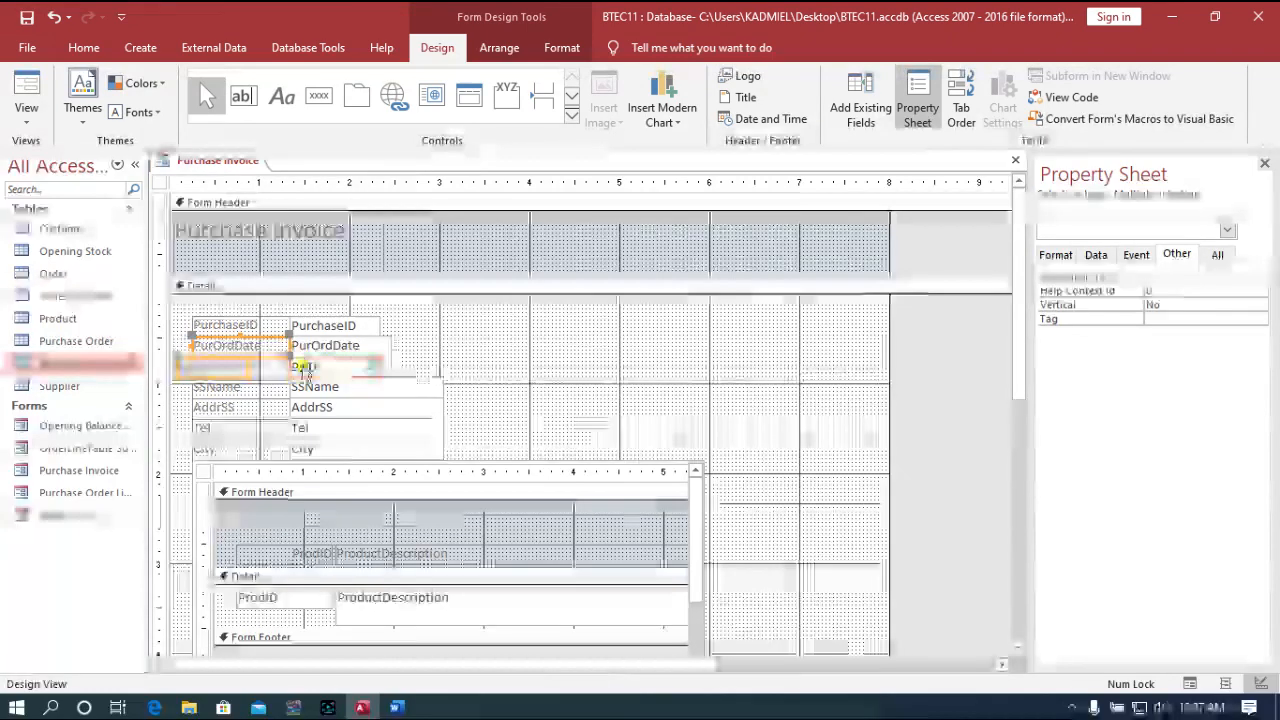
pyautogui.rightClick(240, 352)
pyautogui.moveTo(375, 424)
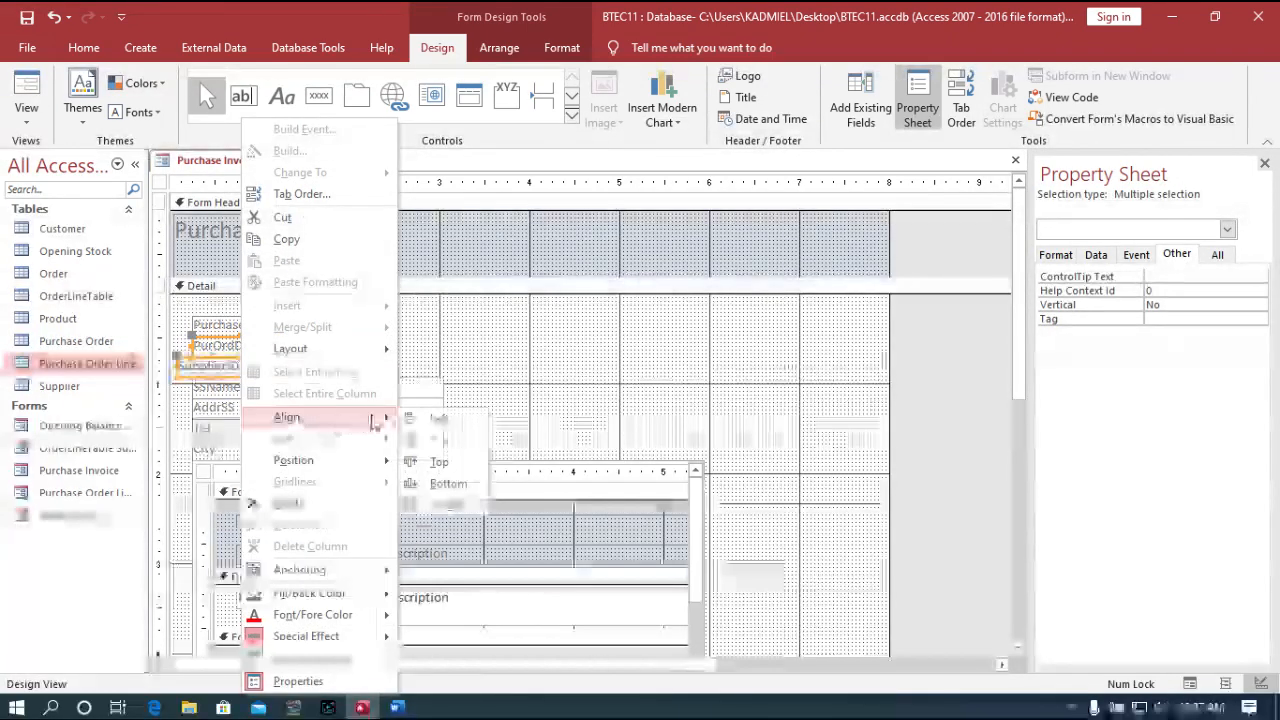
pyautogui.click(440, 440)
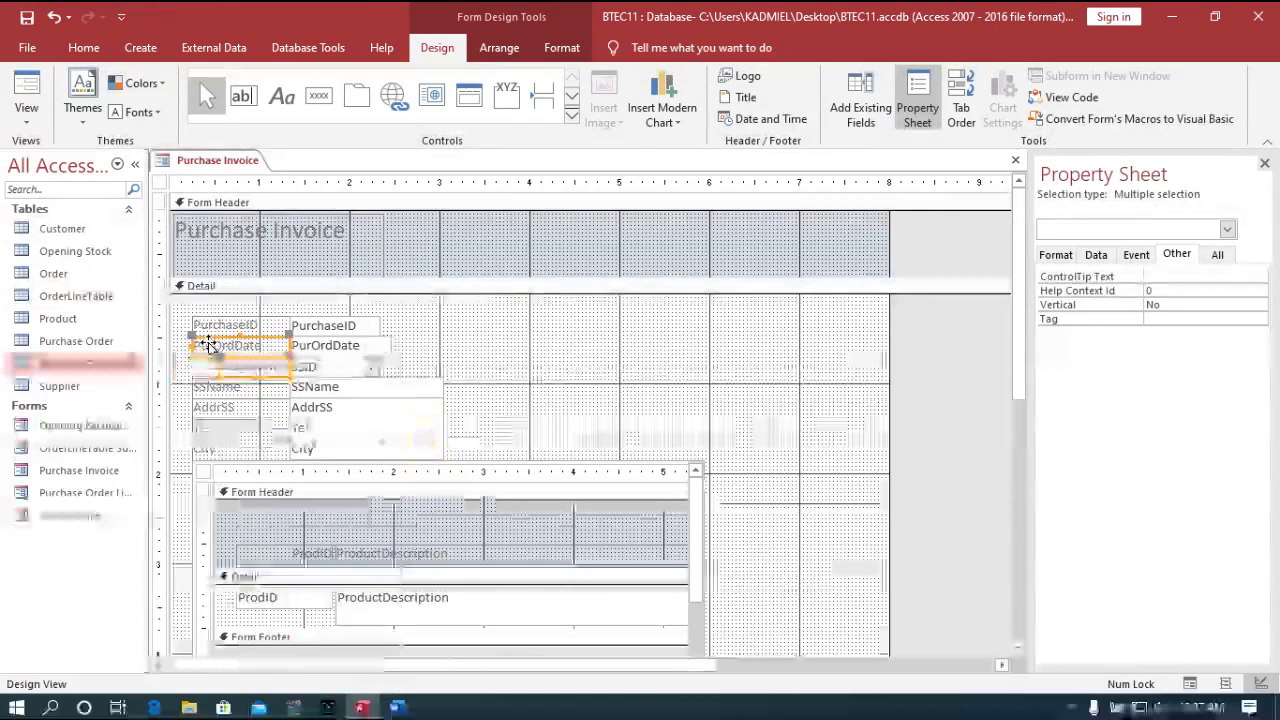
pyautogui.rightClick(212, 348)
pyautogui.moveTo(325, 424)
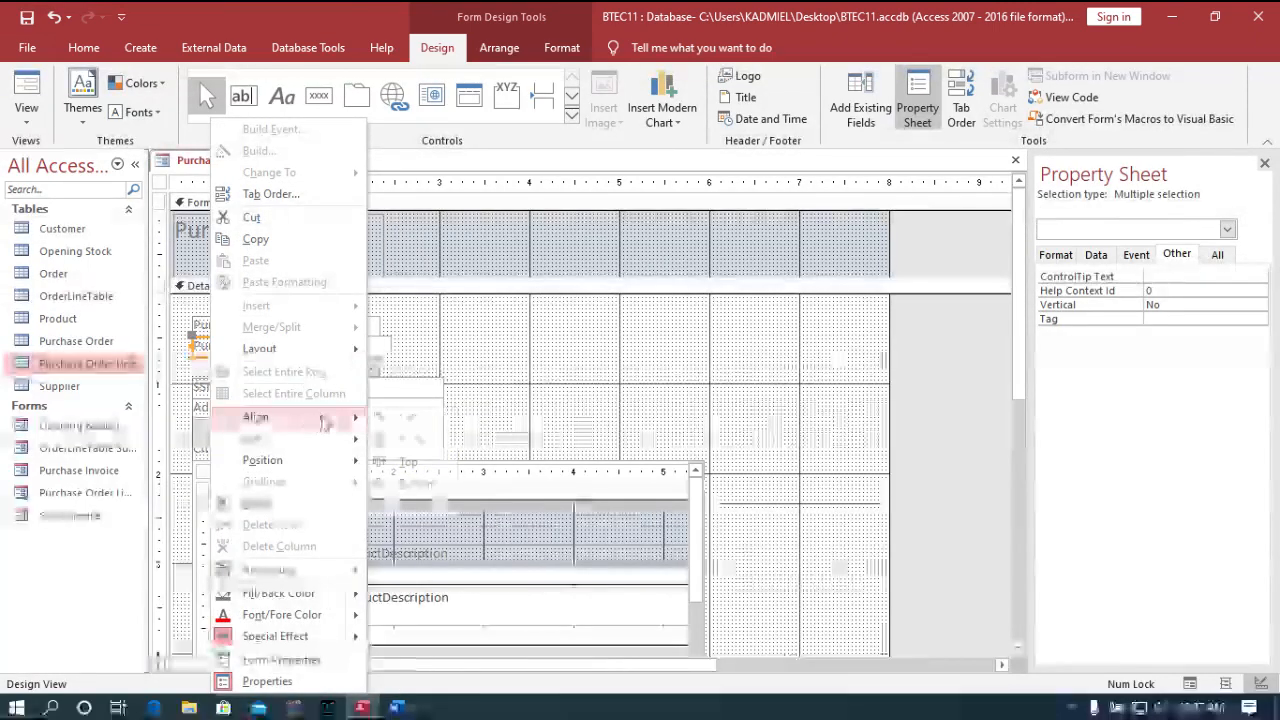
pyautogui.click(382, 418)
pyautogui.click(500, 343)
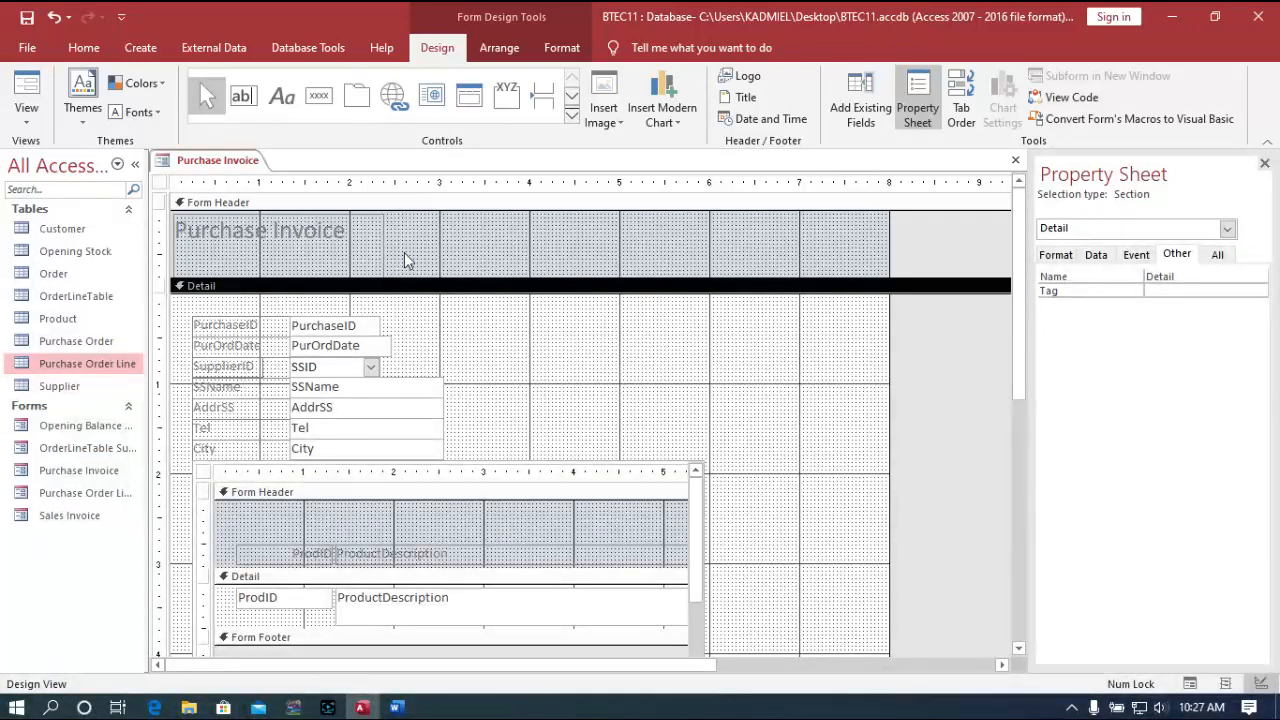
# Set the Pop Up property of the whole Purchase Invoice form to Yes
pyautogui.click(161, 186)
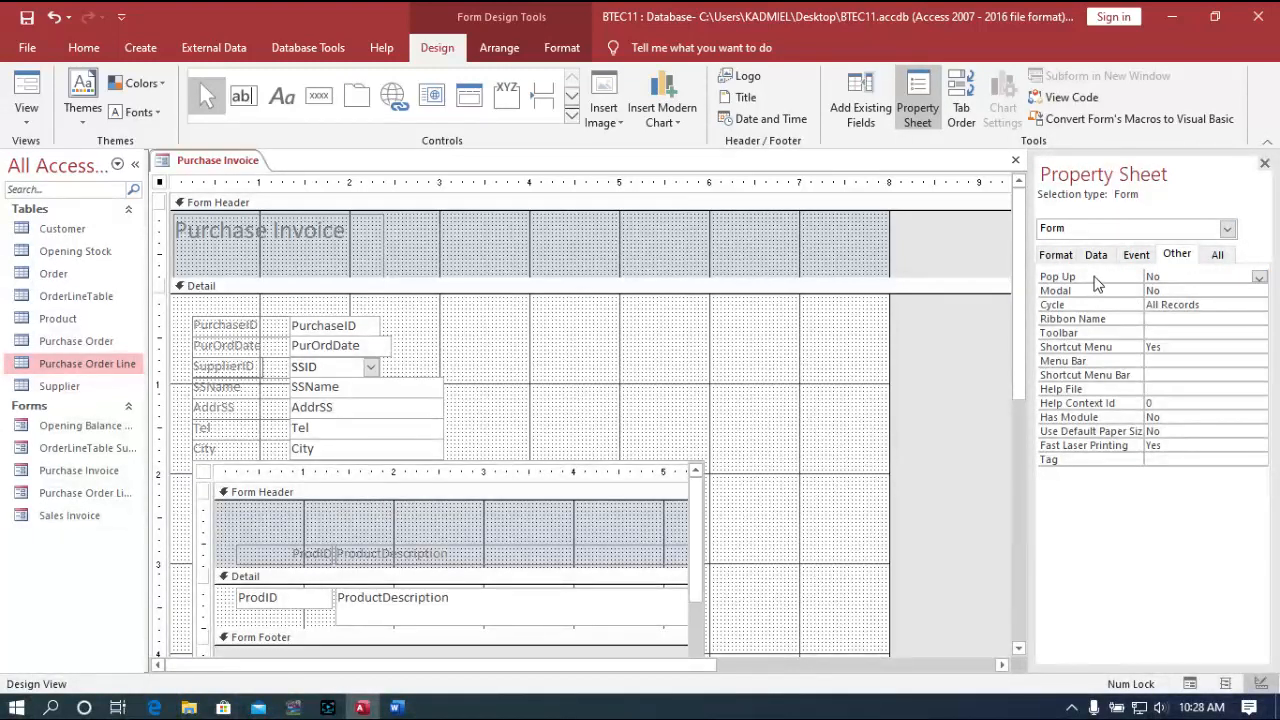
pyautogui.click(1260, 277)
pyautogui.click(1245, 291)
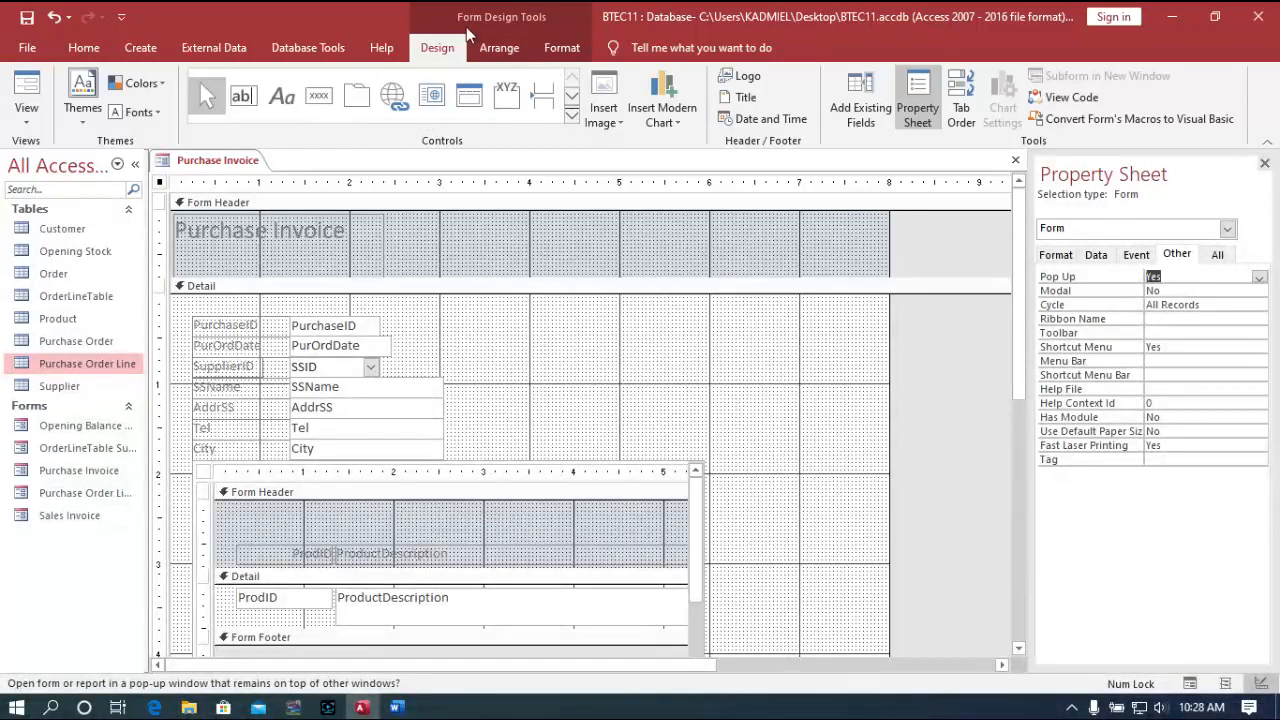
# Add a command button to the main form header that adds a new record and shows the text Add Record
pyautogui.click(320, 96)
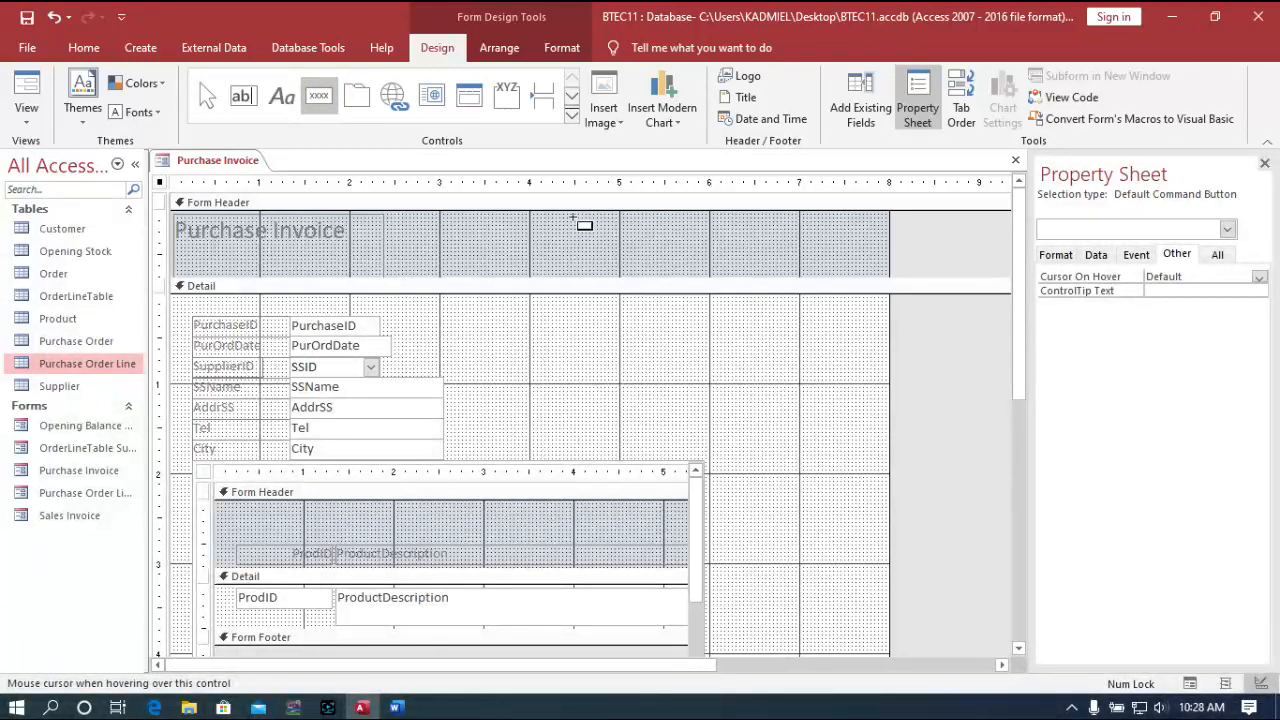
pyautogui.click(575, 220)
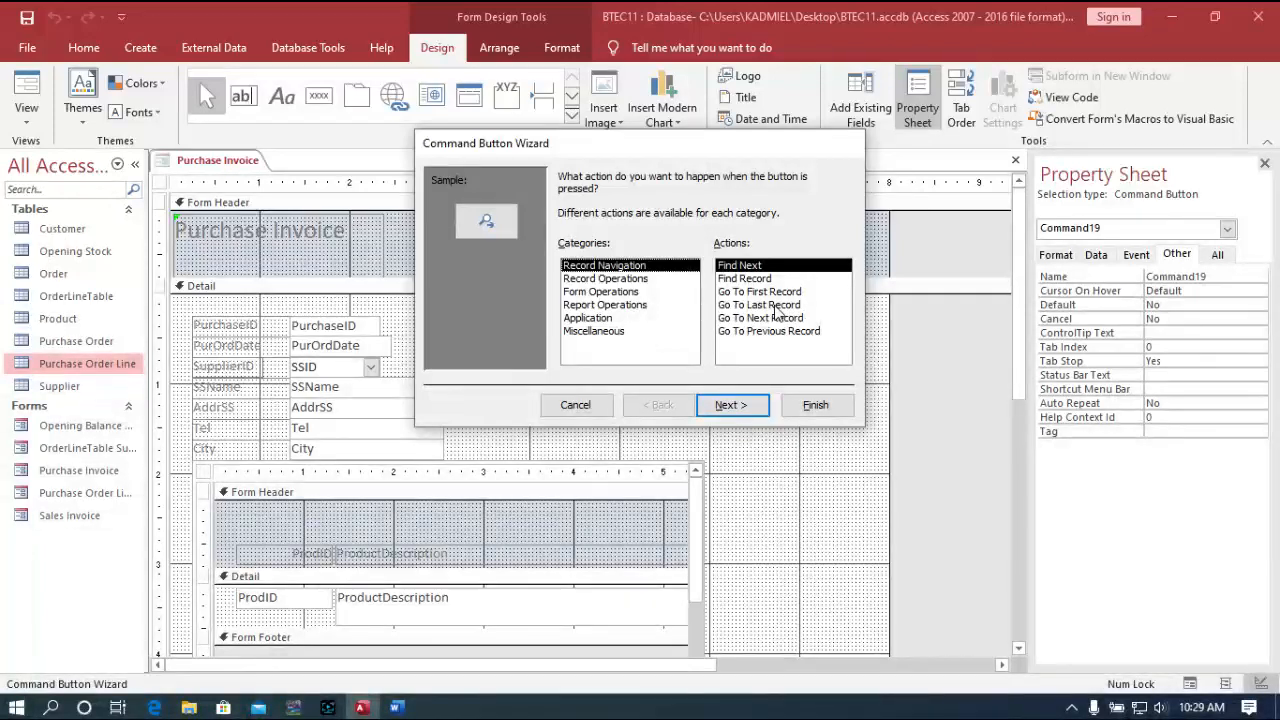
pyautogui.click(606, 279)
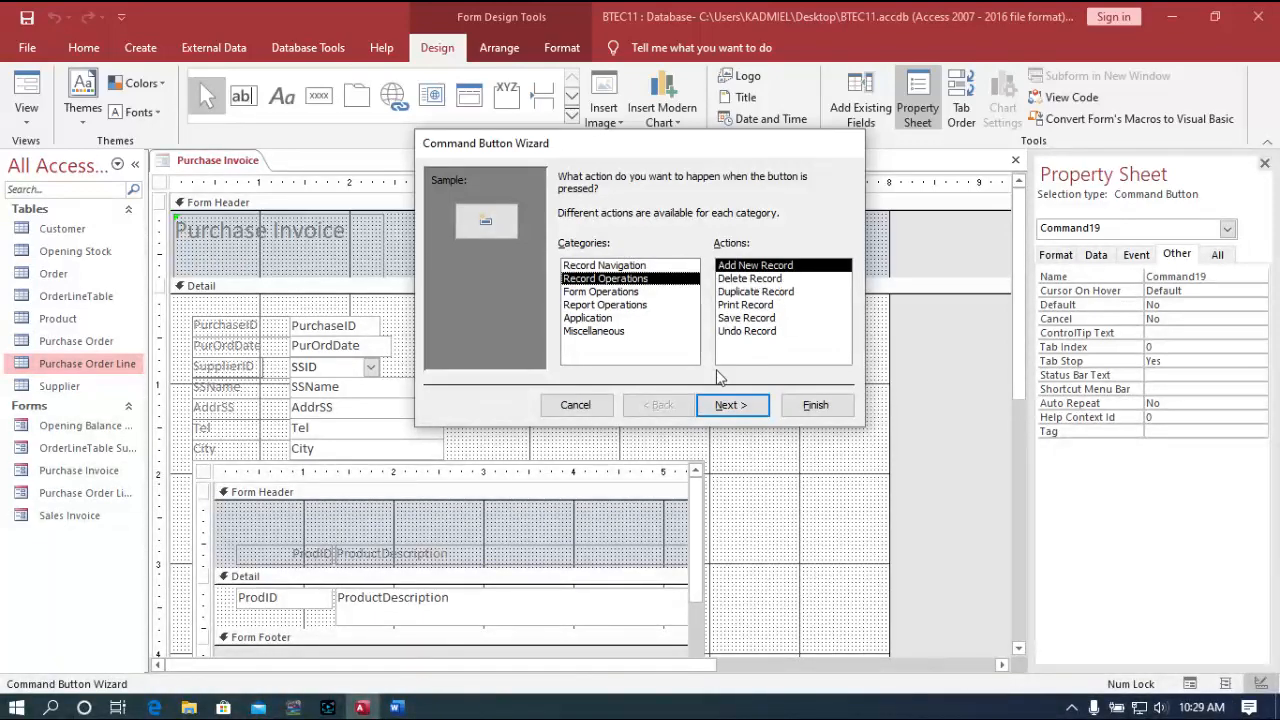
pyautogui.click(753, 413)
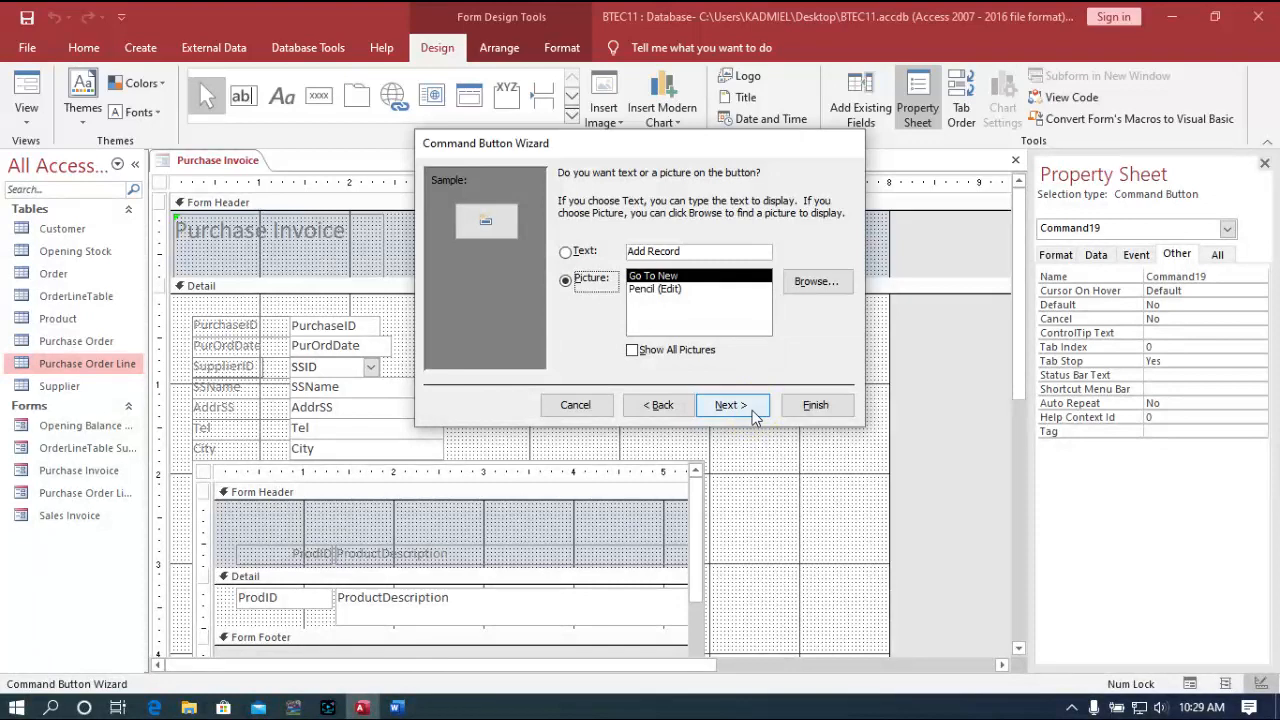
pyautogui.click(591, 252)
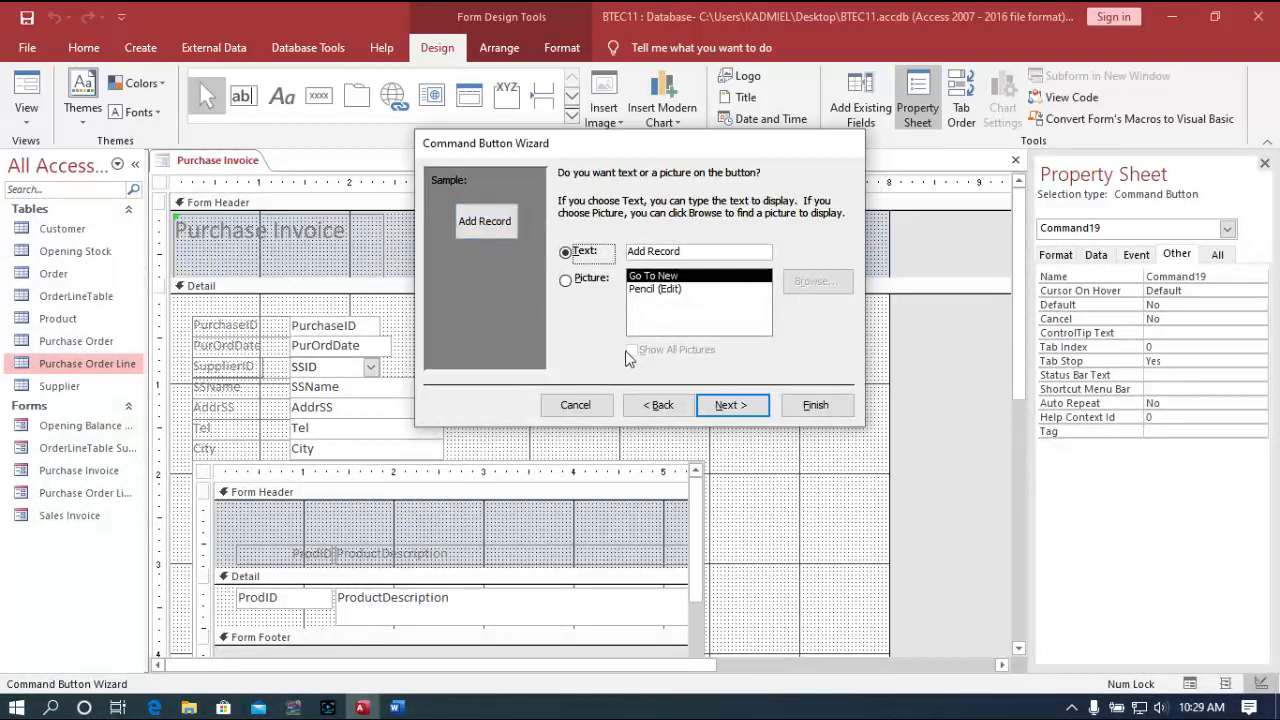
pyautogui.click(746, 407)
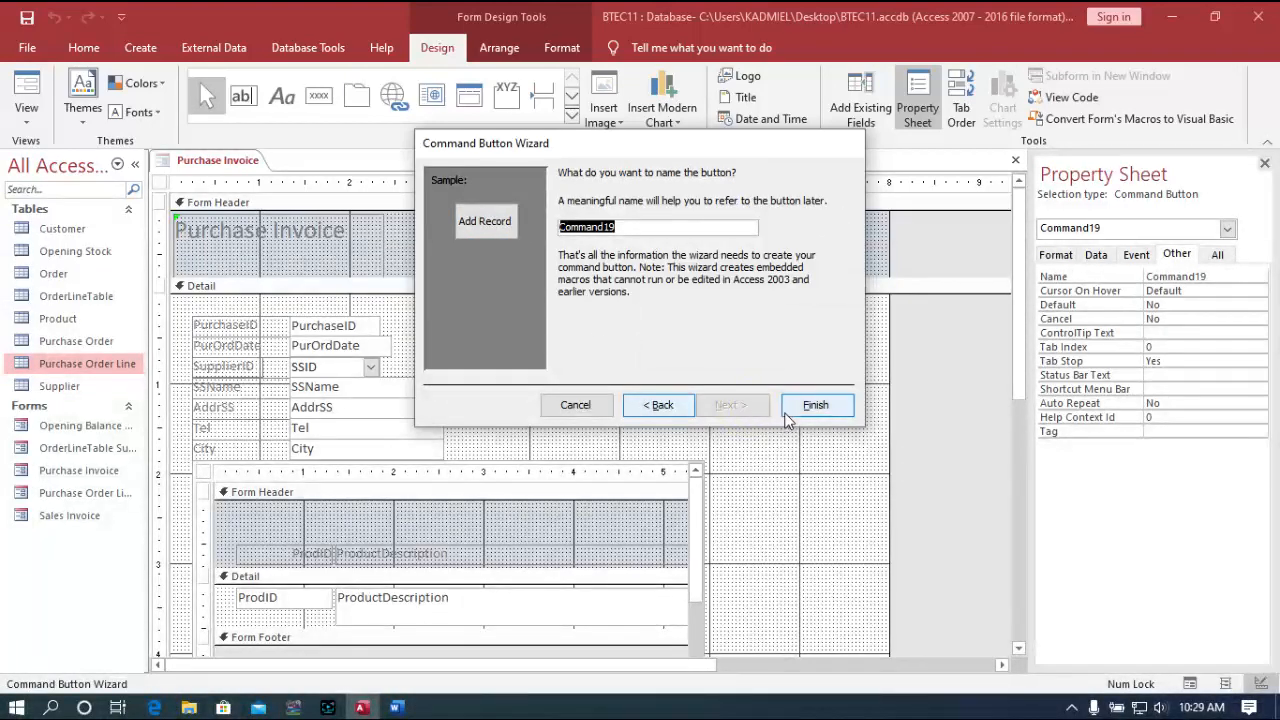
pyautogui.click(816, 407)
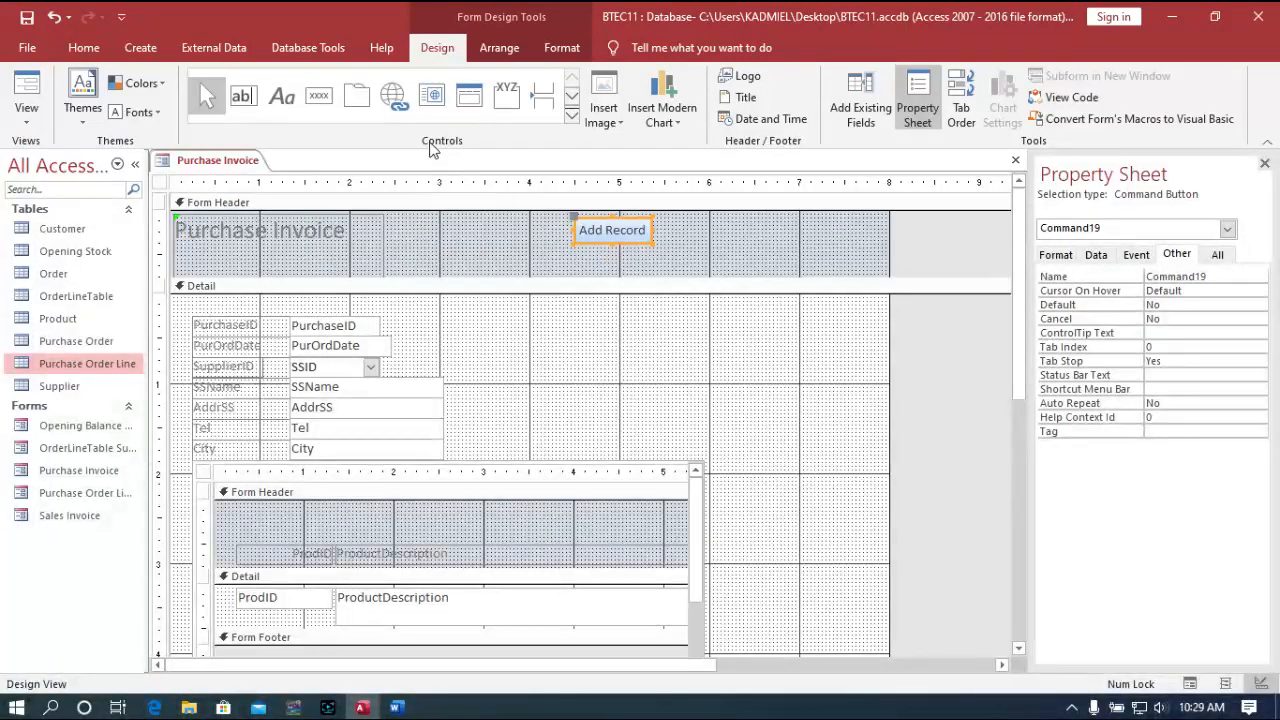
# Place a Print Record command button with the Printer picture beside the Add Record button in the form header
pyautogui.click(328, 108)
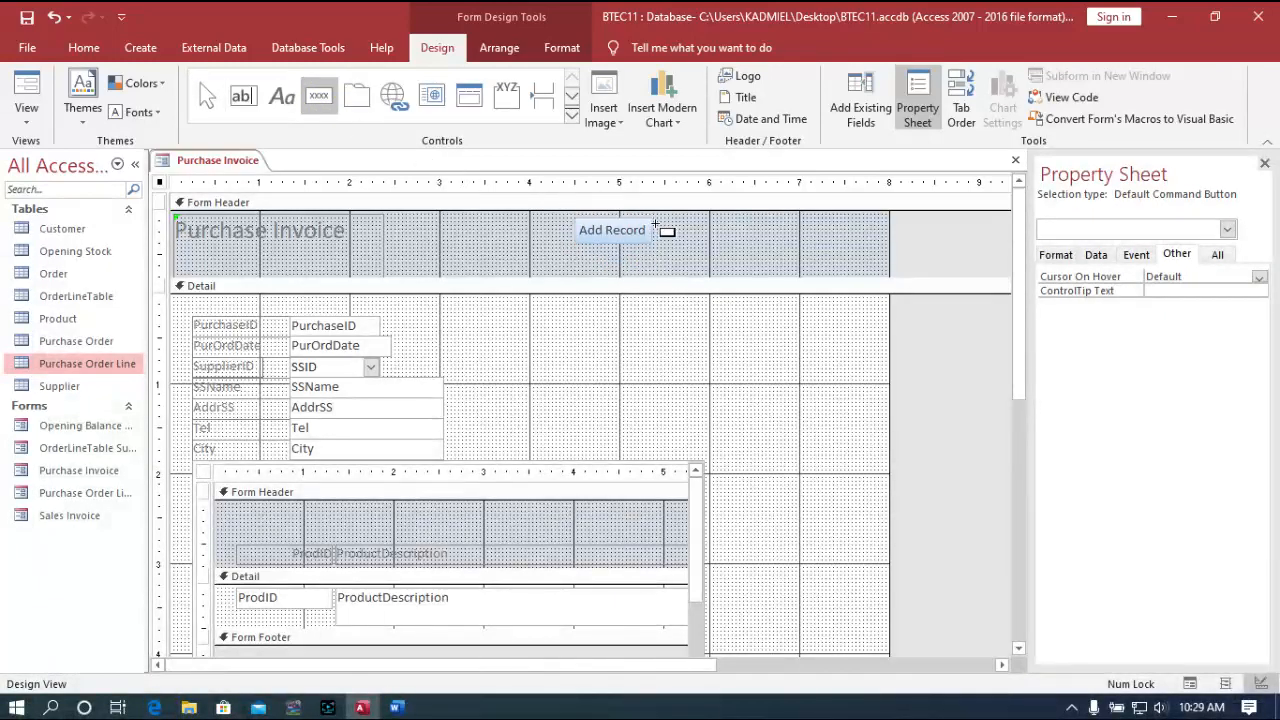
pyautogui.click(657, 220)
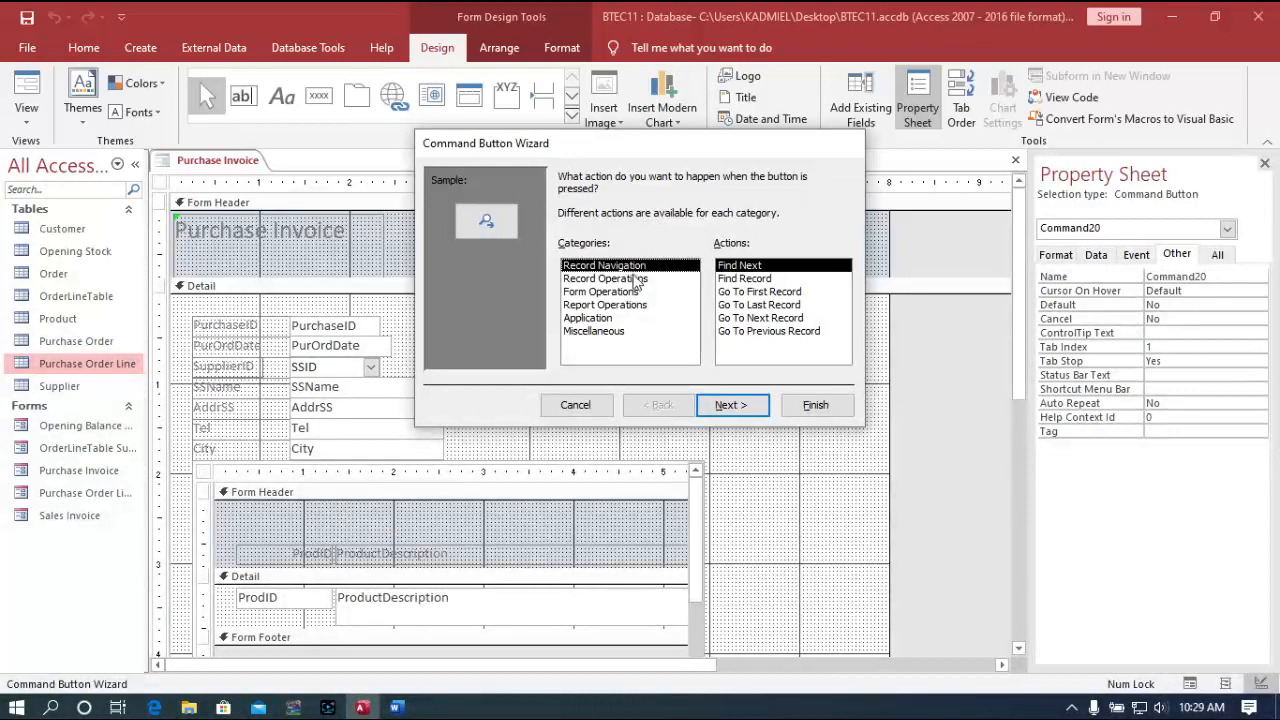
pyautogui.click(634, 279)
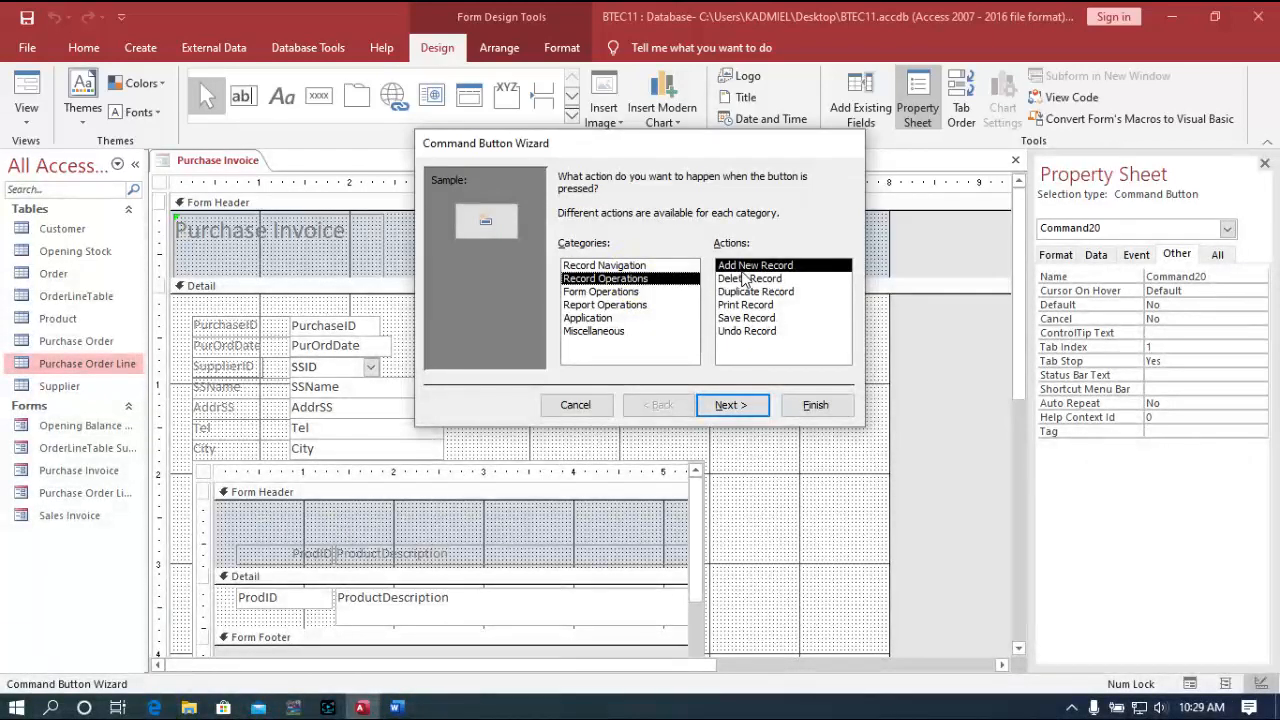
pyautogui.click(745, 306)
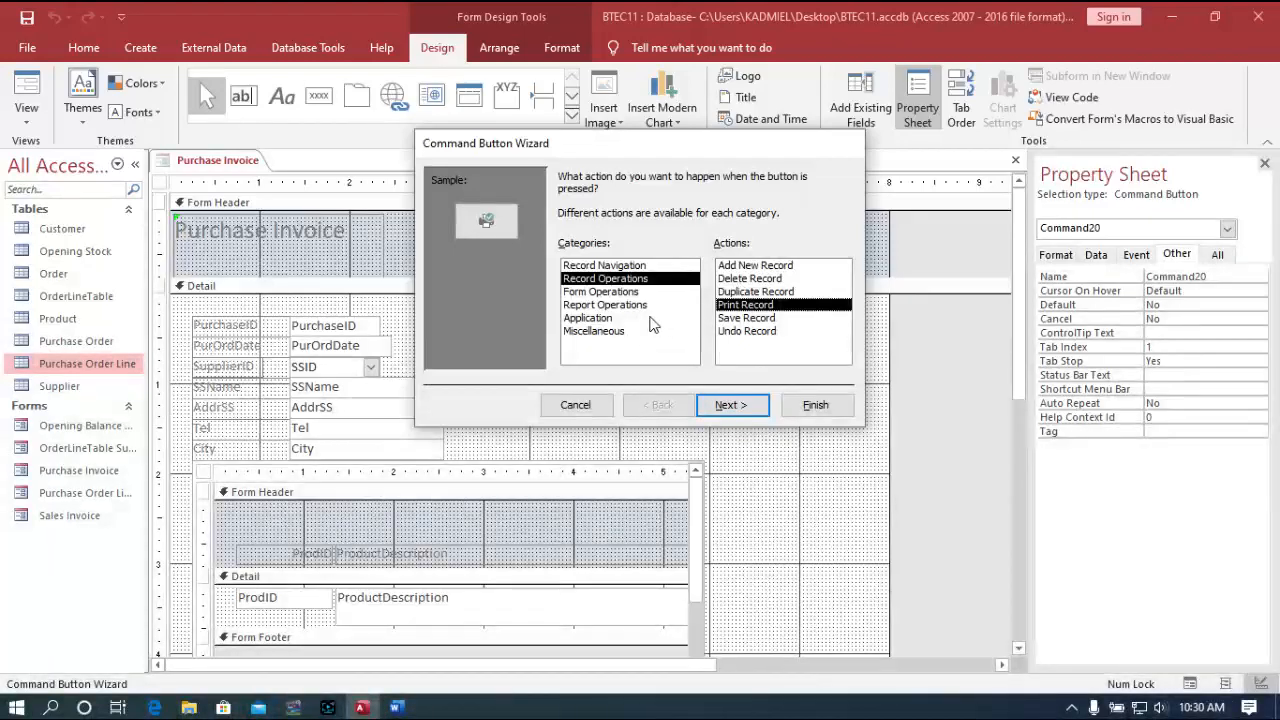
pyautogui.click(731, 404)
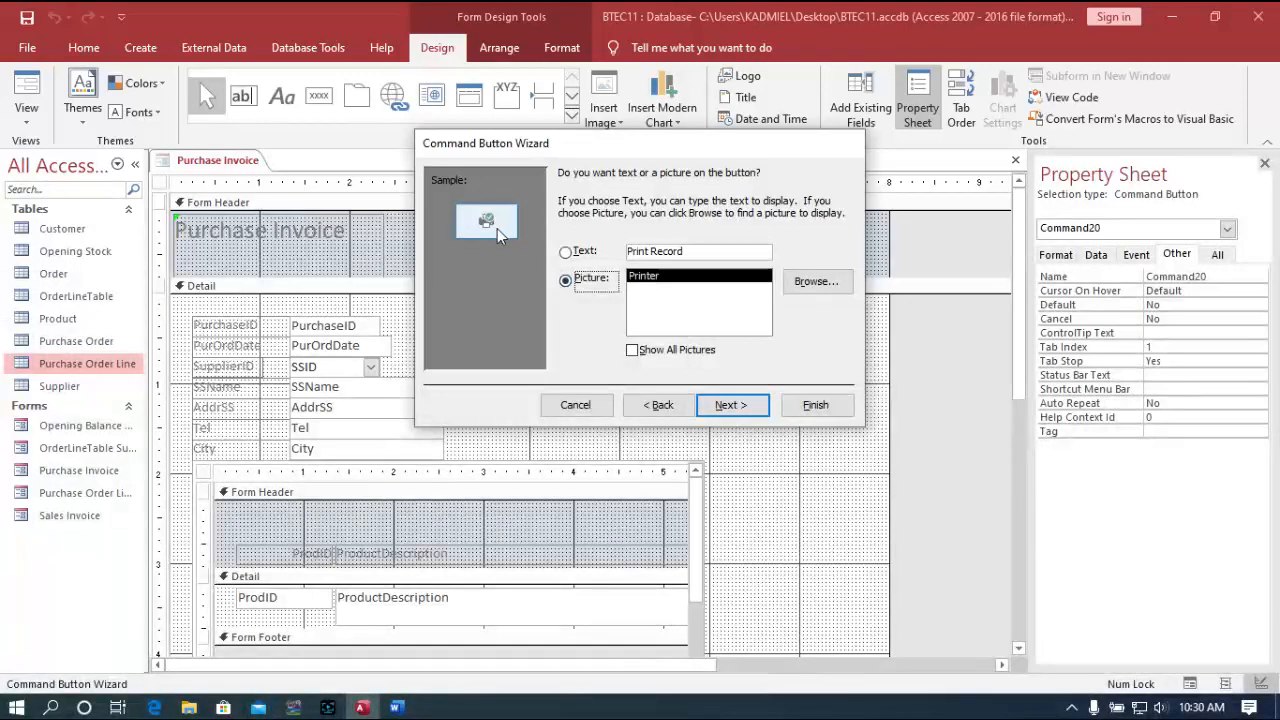
pyautogui.click(731, 404)
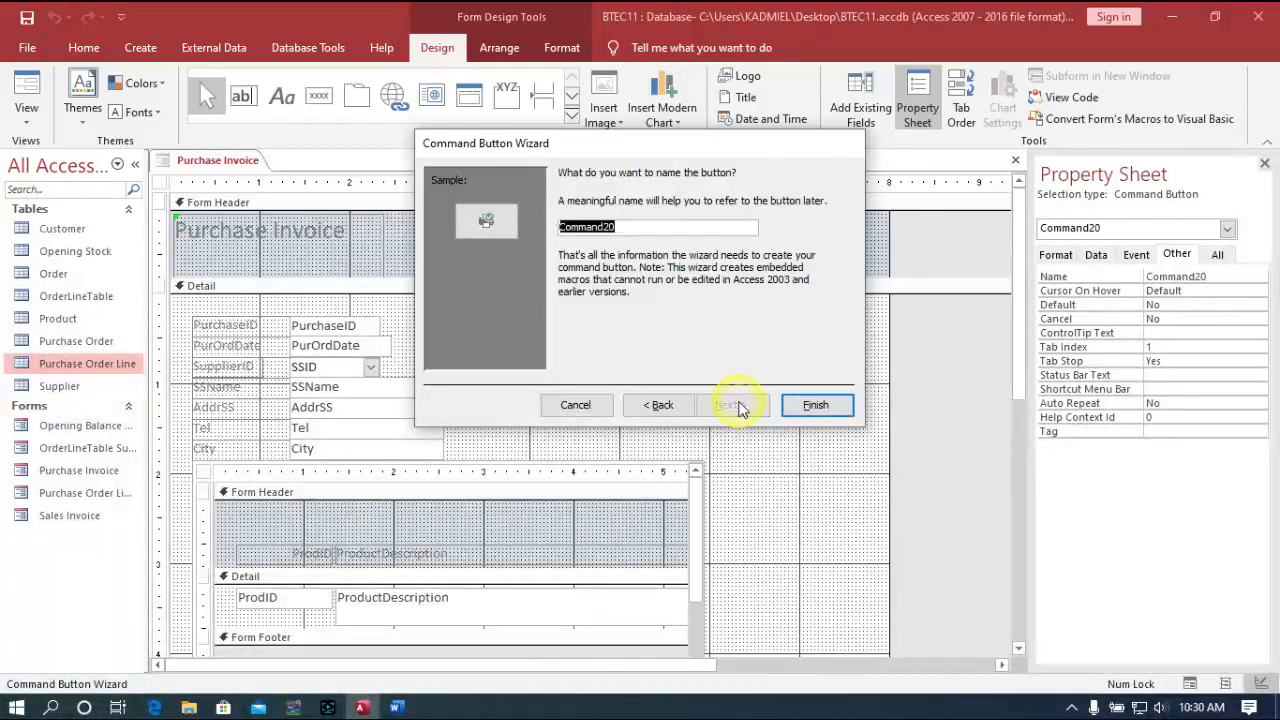
pyautogui.click(816, 406)
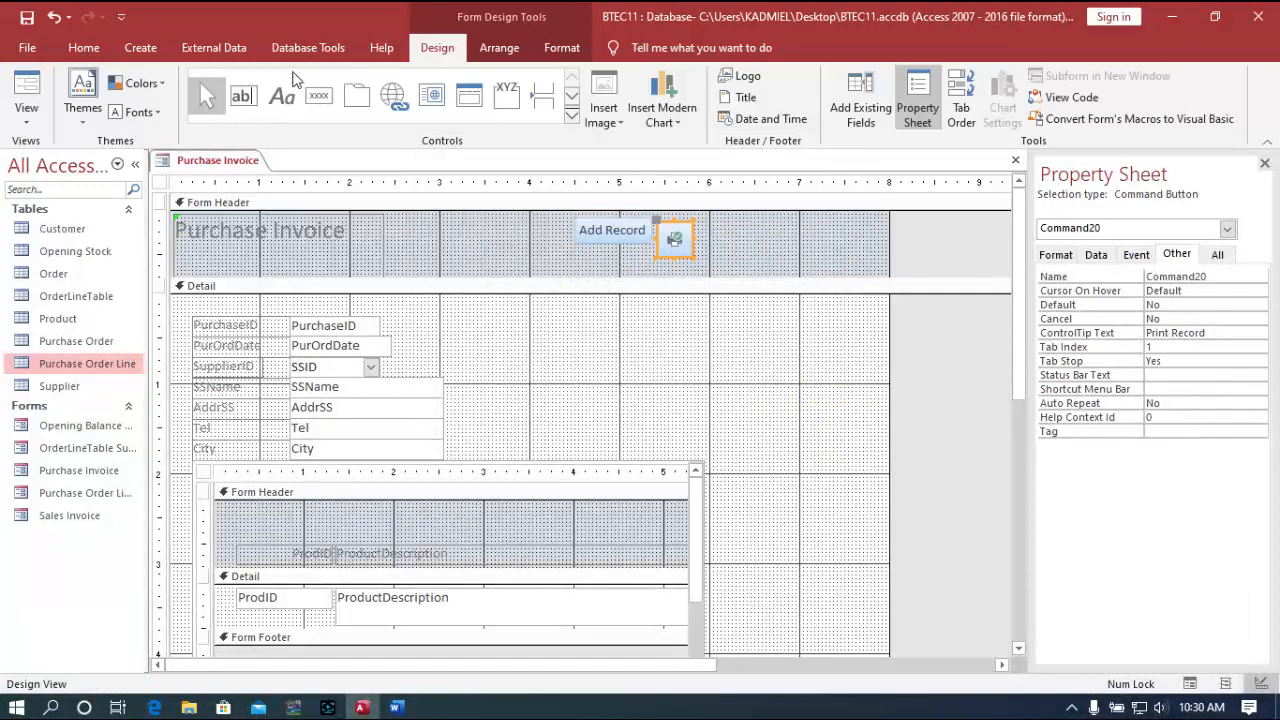
# Place a Close Form command button with the Stop picture beside the print button in the form header
pyautogui.click(319, 97)
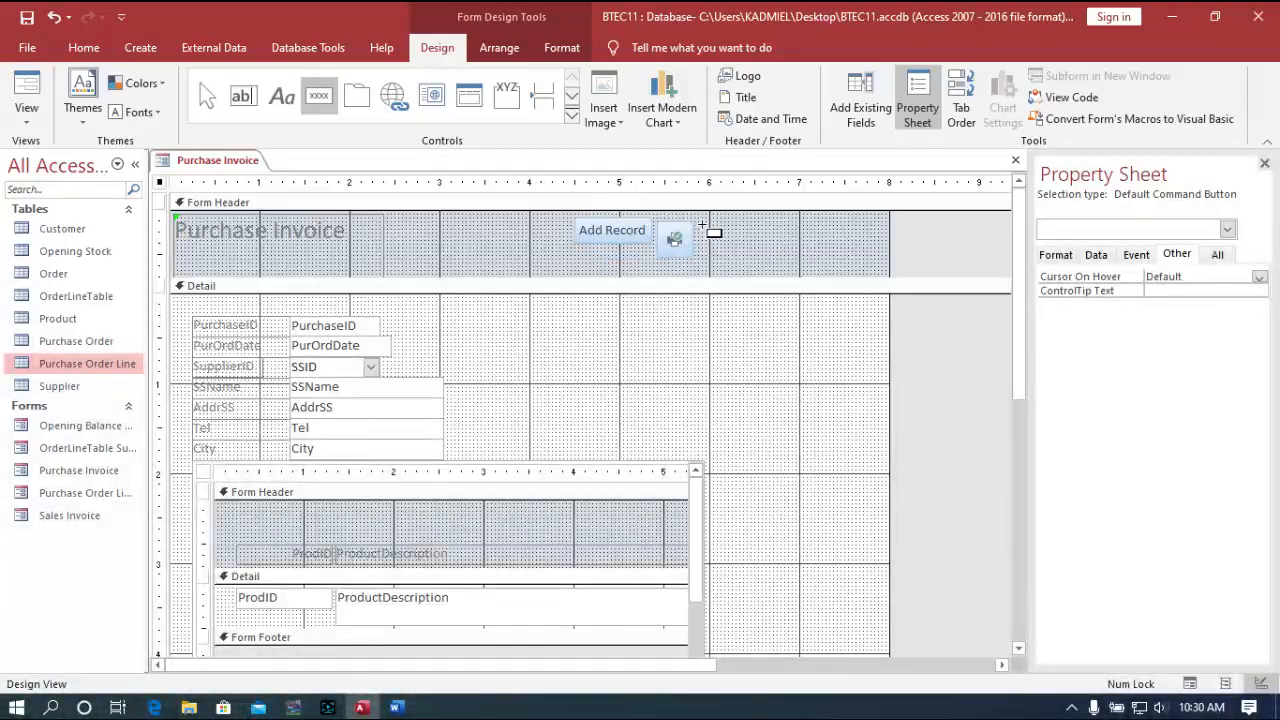
pyautogui.click(702, 224)
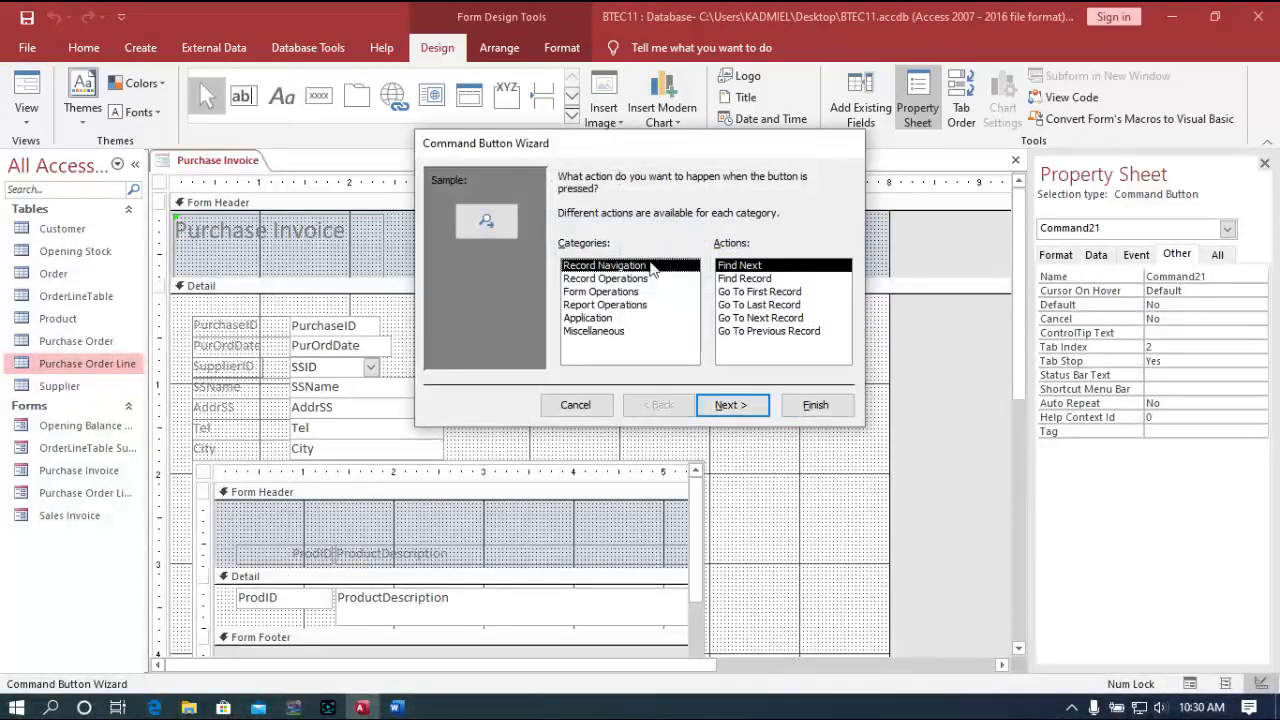
pyautogui.click(603, 292)
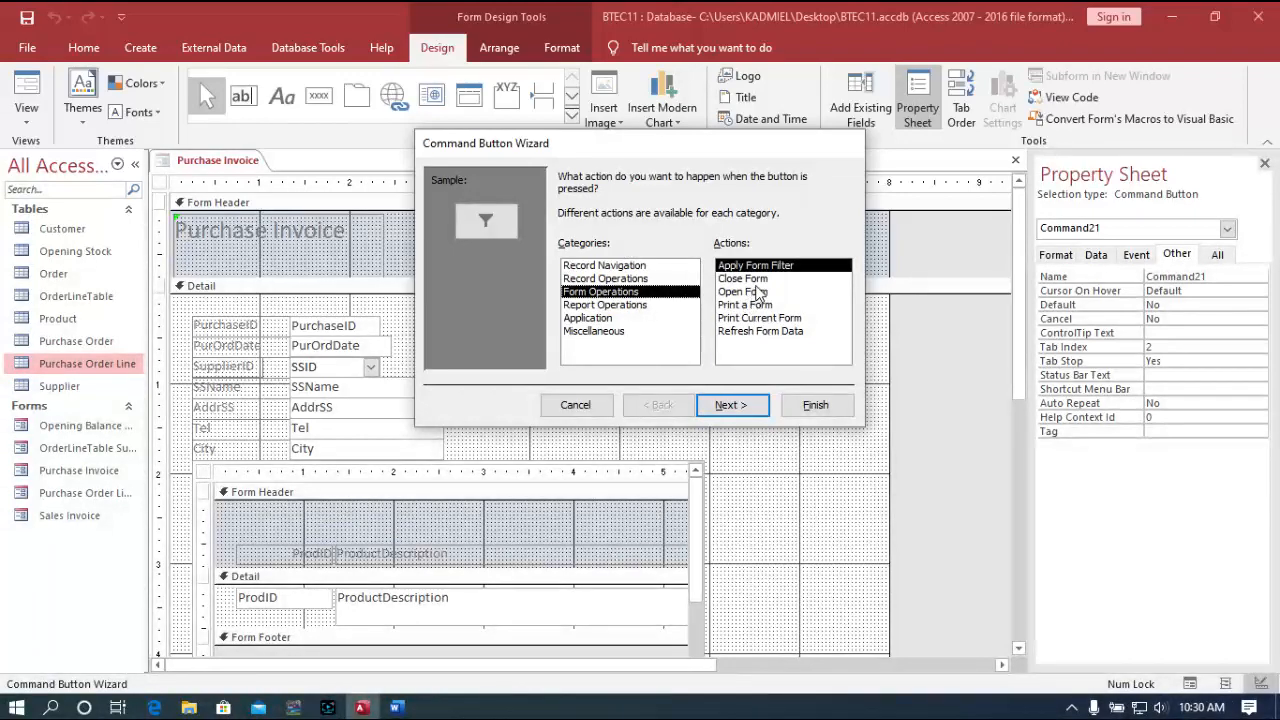
pyautogui.click(758, 280)
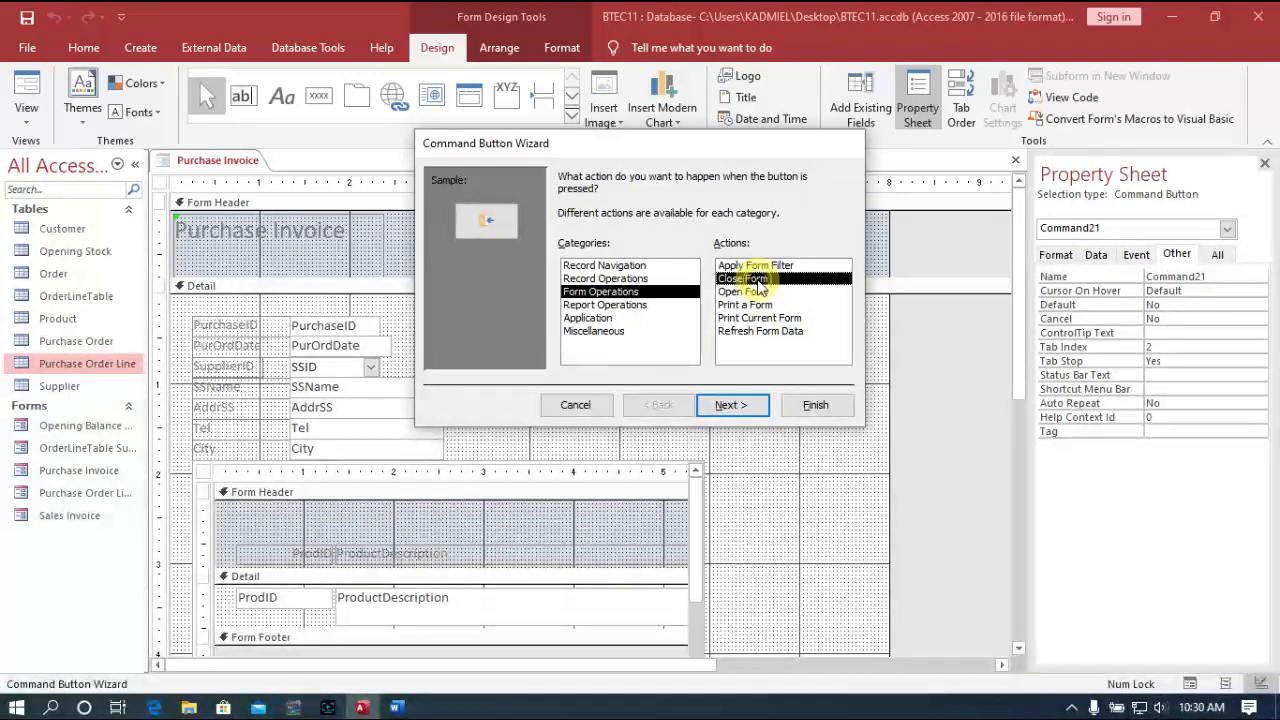
pyautogui.click(716, 418)
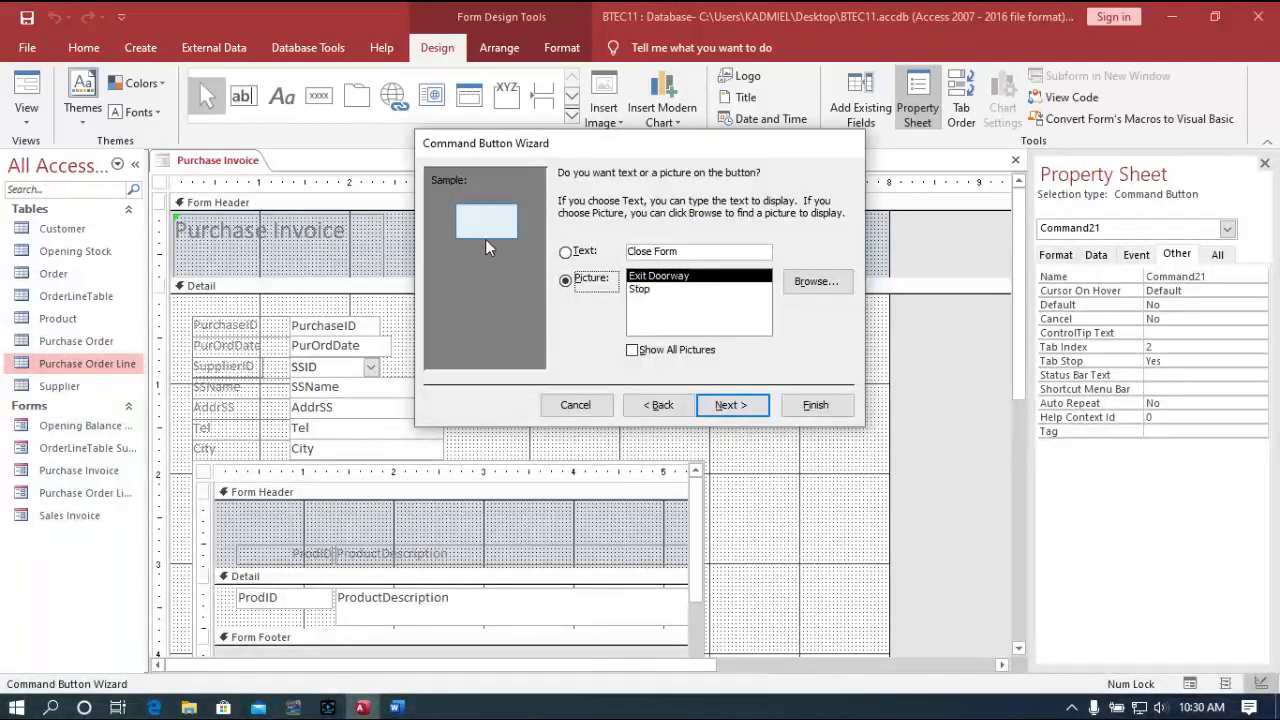
pyautogui.click(638, 290)
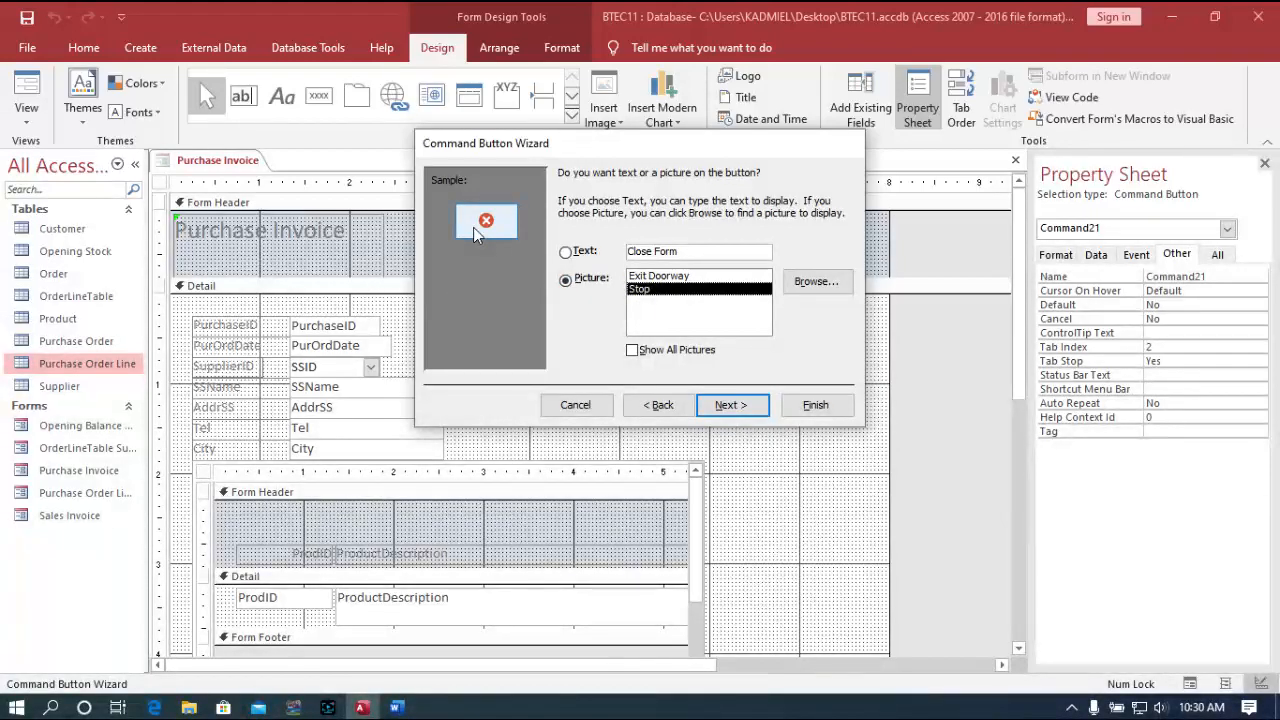
pyautogui.click(738, 408)
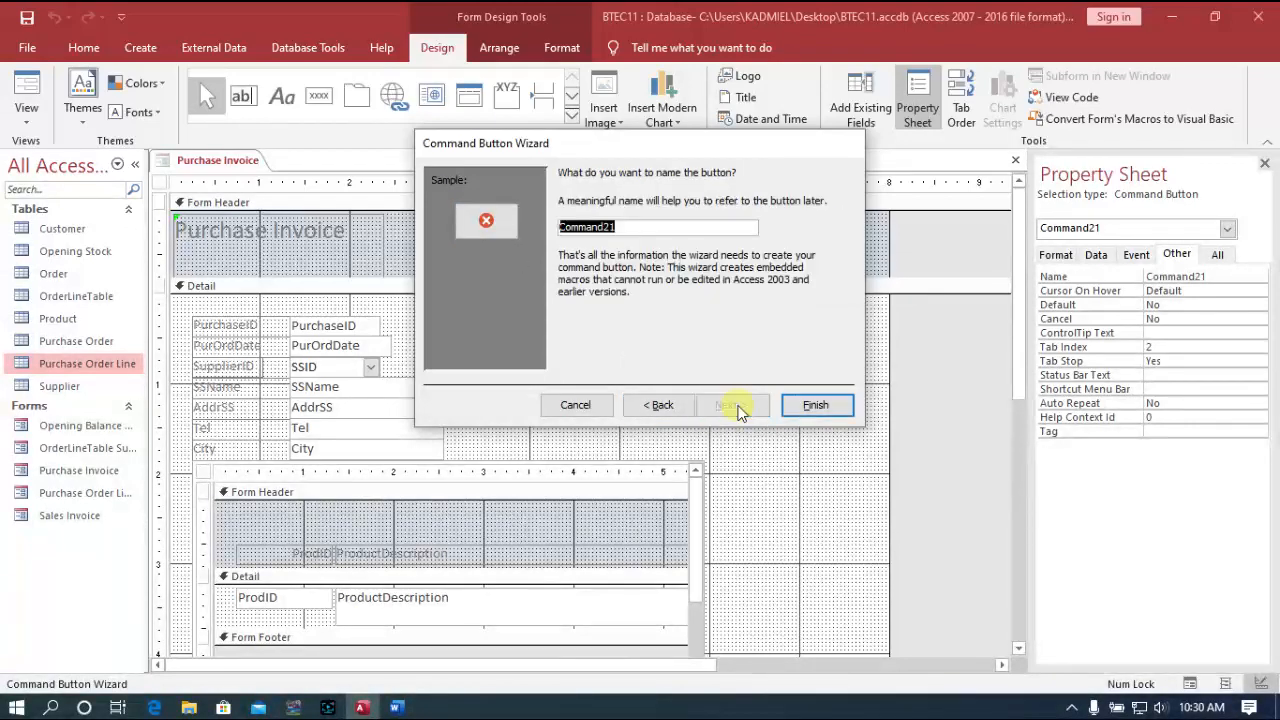
pyautogui.click(806, 405)
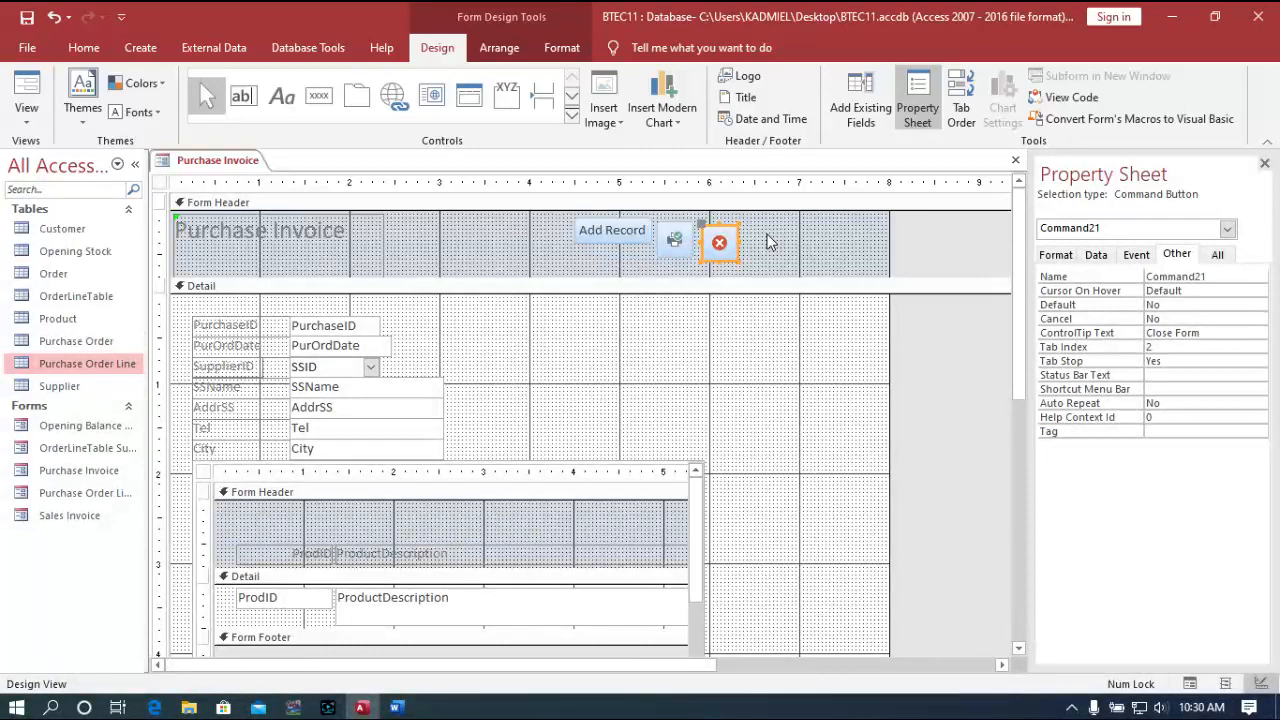
# Align the top edges of the add, print and close buttons in the form header
pyautogui.moveTo(772, 212); pyautogui.dragTo(598, 247)
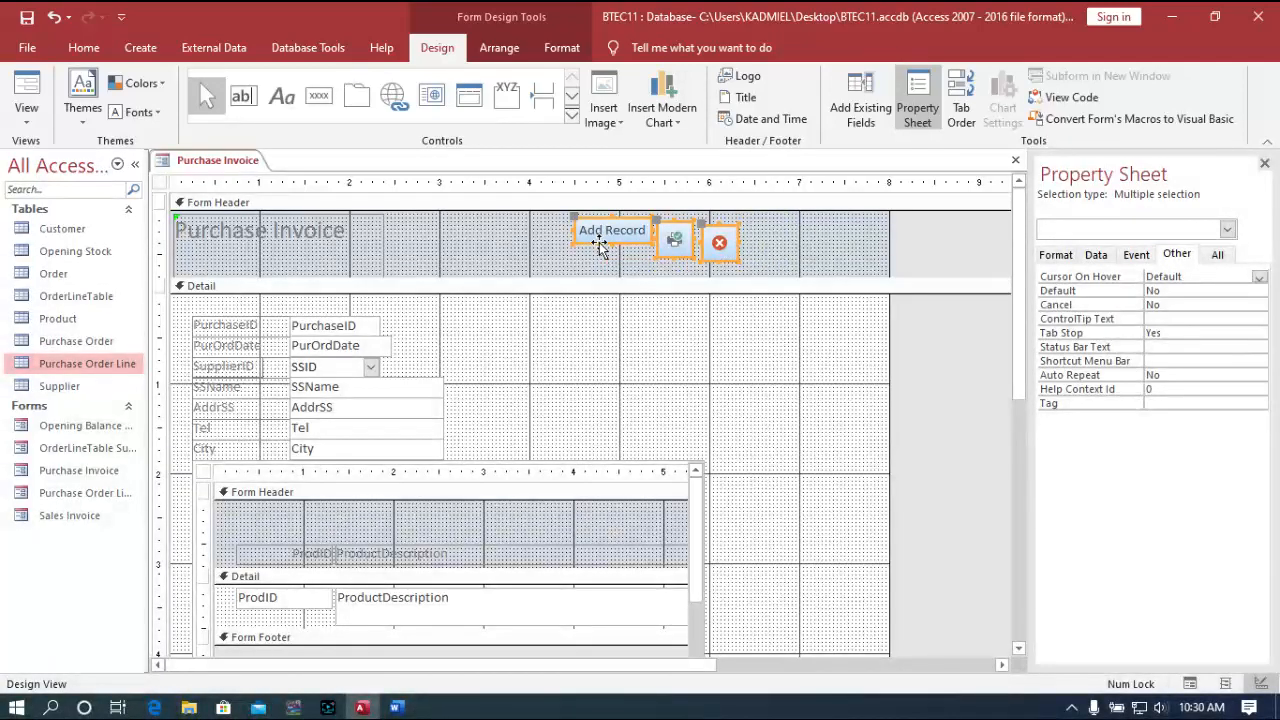
pyautogui.rightClick(600, 247)
pyautogui.moveTo(732, 427)
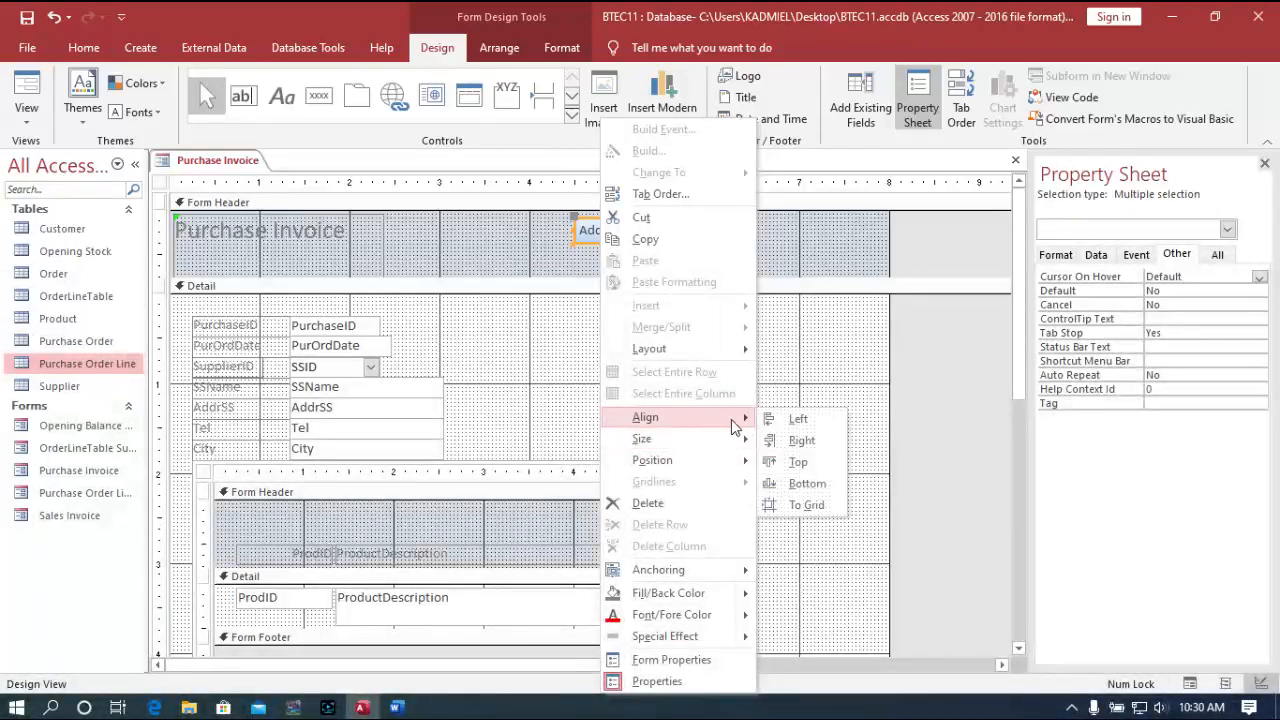
pyautogui.click(799, 461)
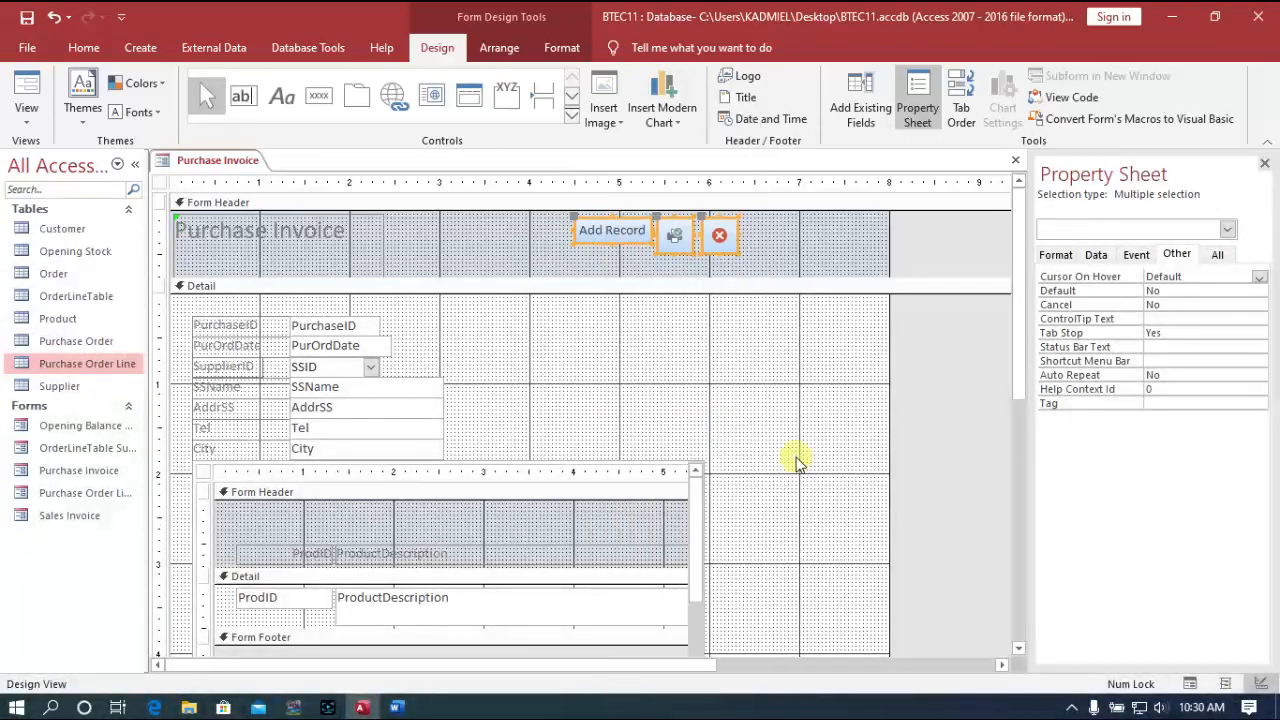
# Left-align the add, print and close buttons so they sit edge to edge in the form header
pyautogui.rightClick(607, 238)
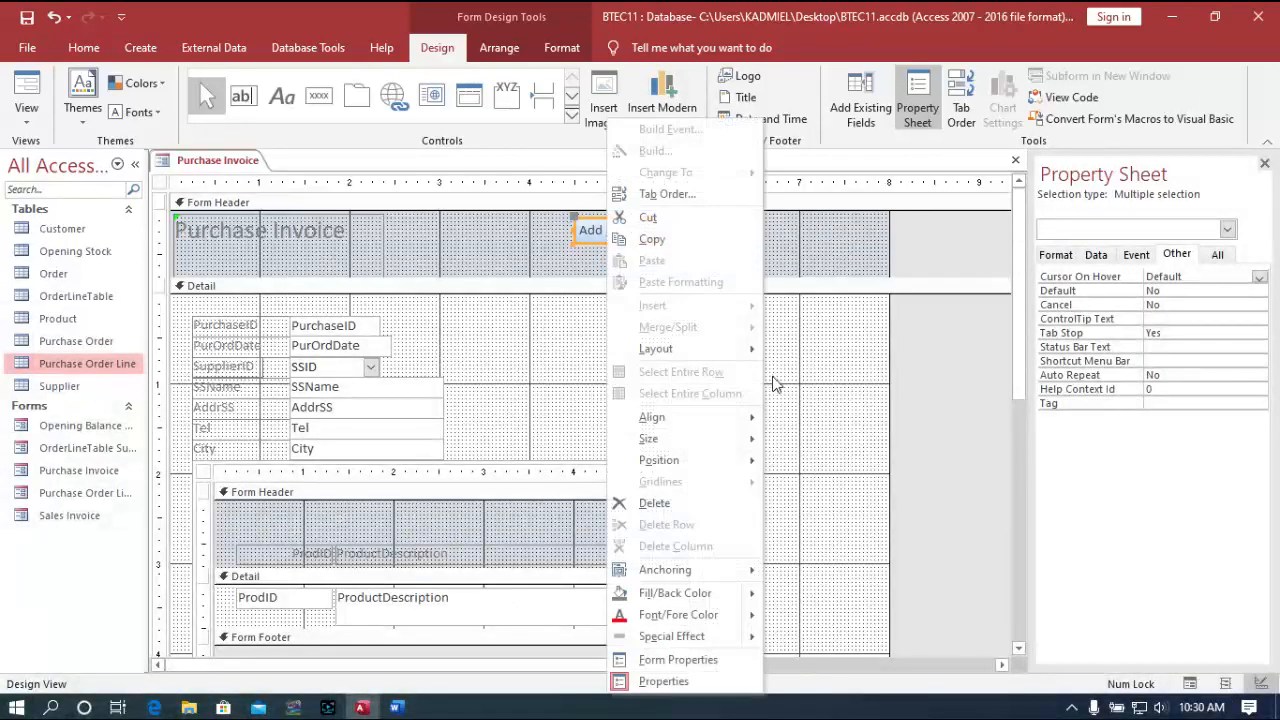
pyautogui.moveTo(745, 430)
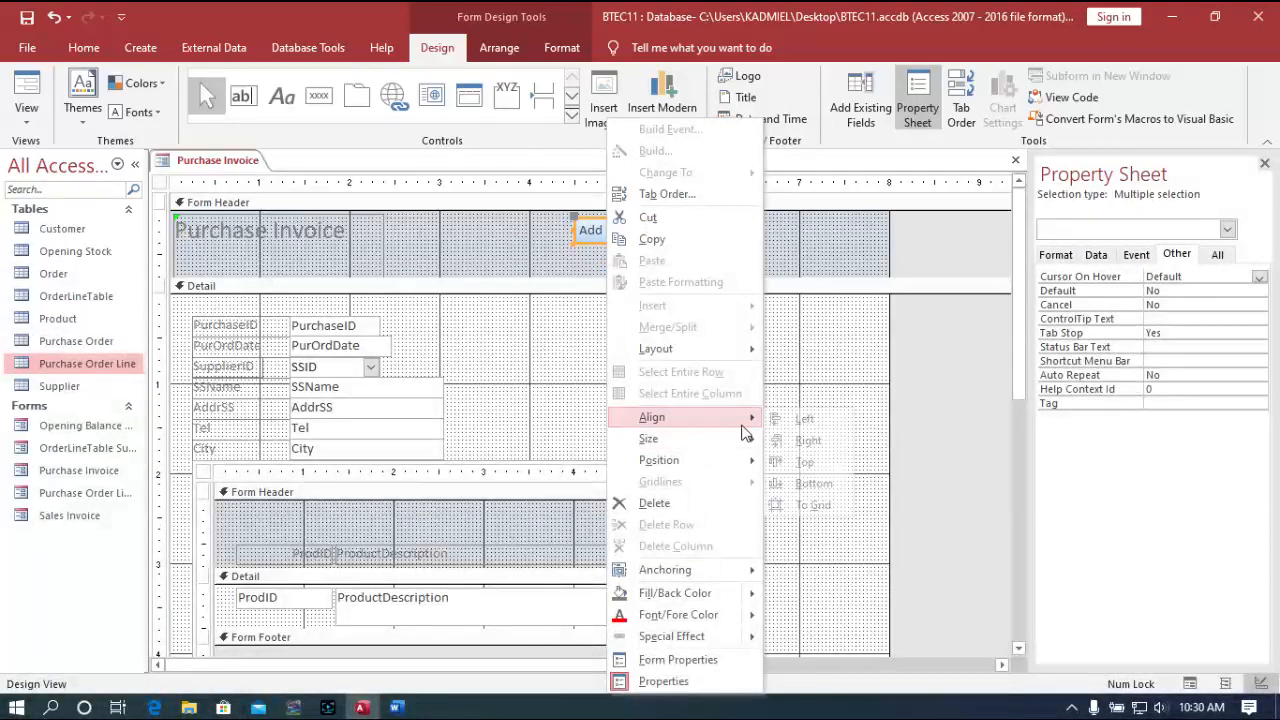
pyautogui.click(805, 419)
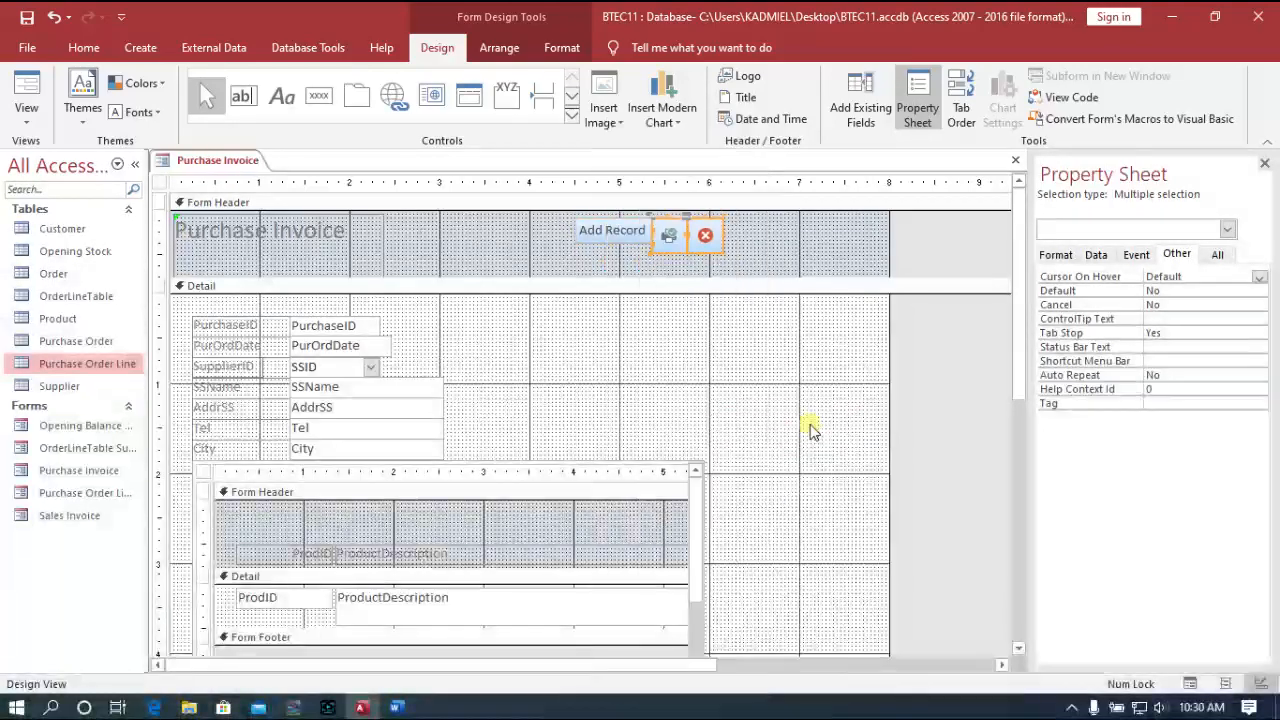
# Size the add, print and close buttons to the narrowest width and the tallest height among them
pyautogui.rightClick(607, 238)
pyautogui.moveTo(768, 441)
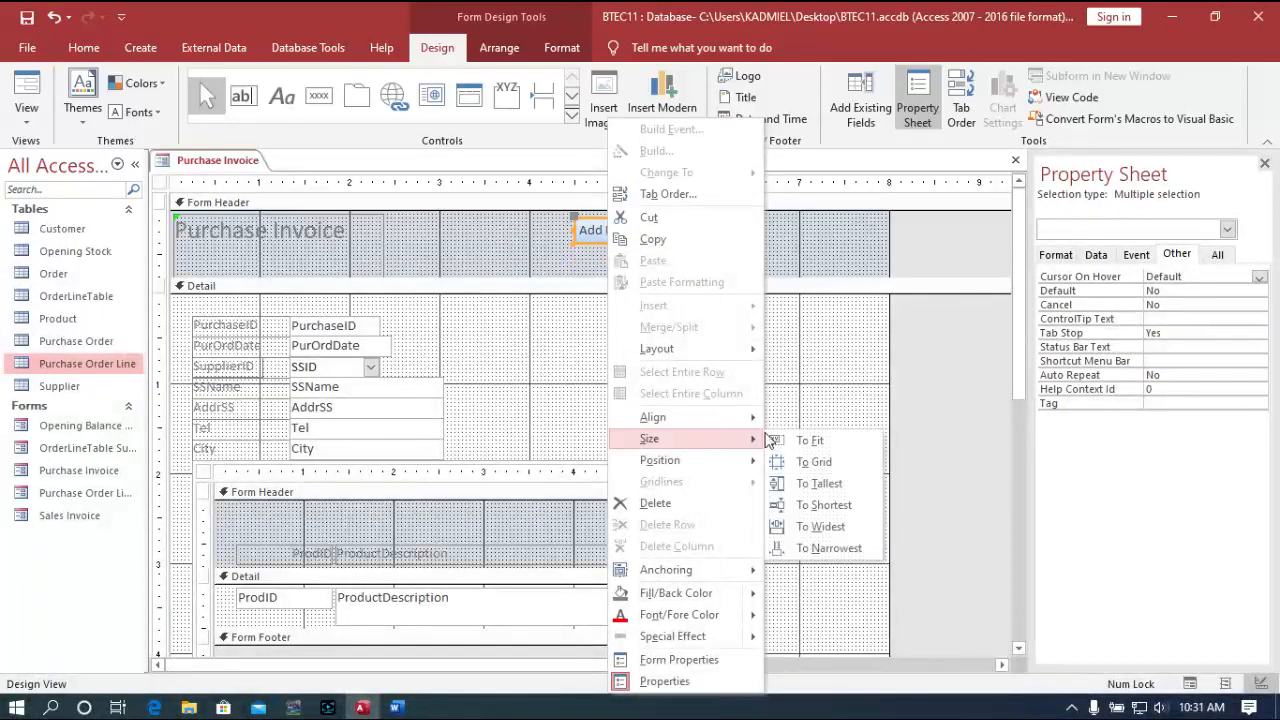
pyautogui.click(840, 549)
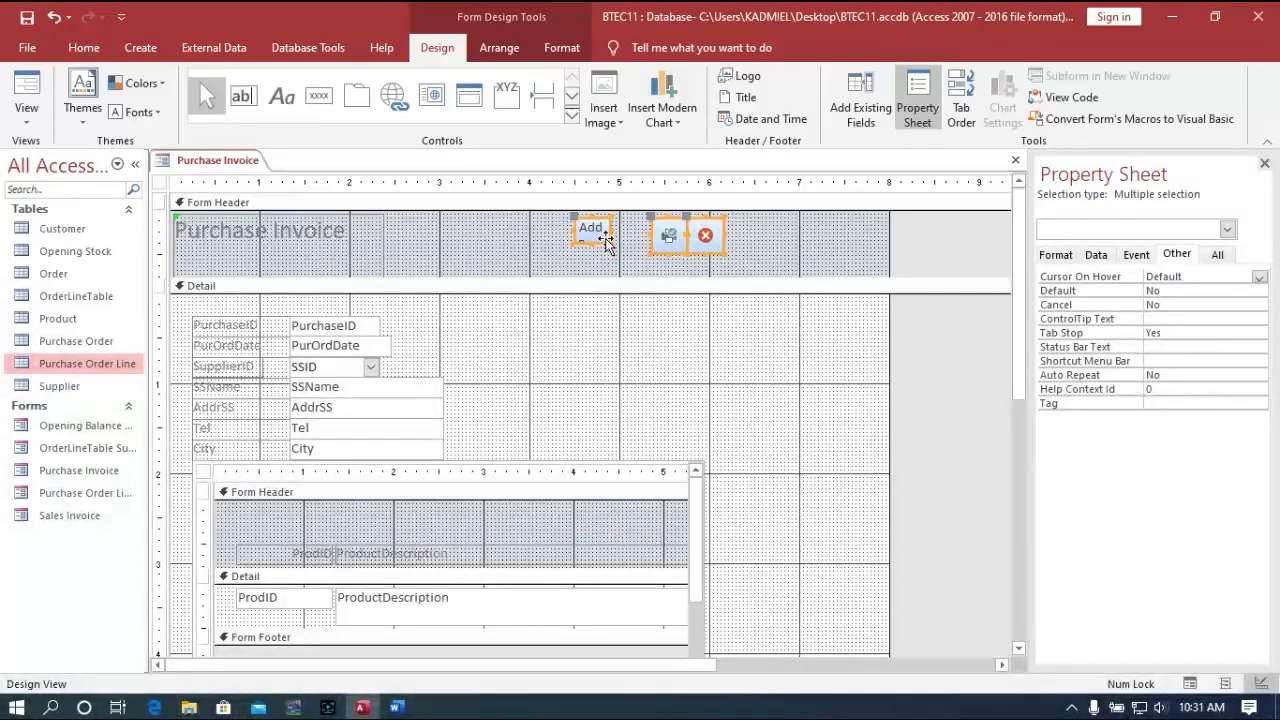
pyautogui.rightClick(607, 240)
pyautogui.moveTo(731, 427)
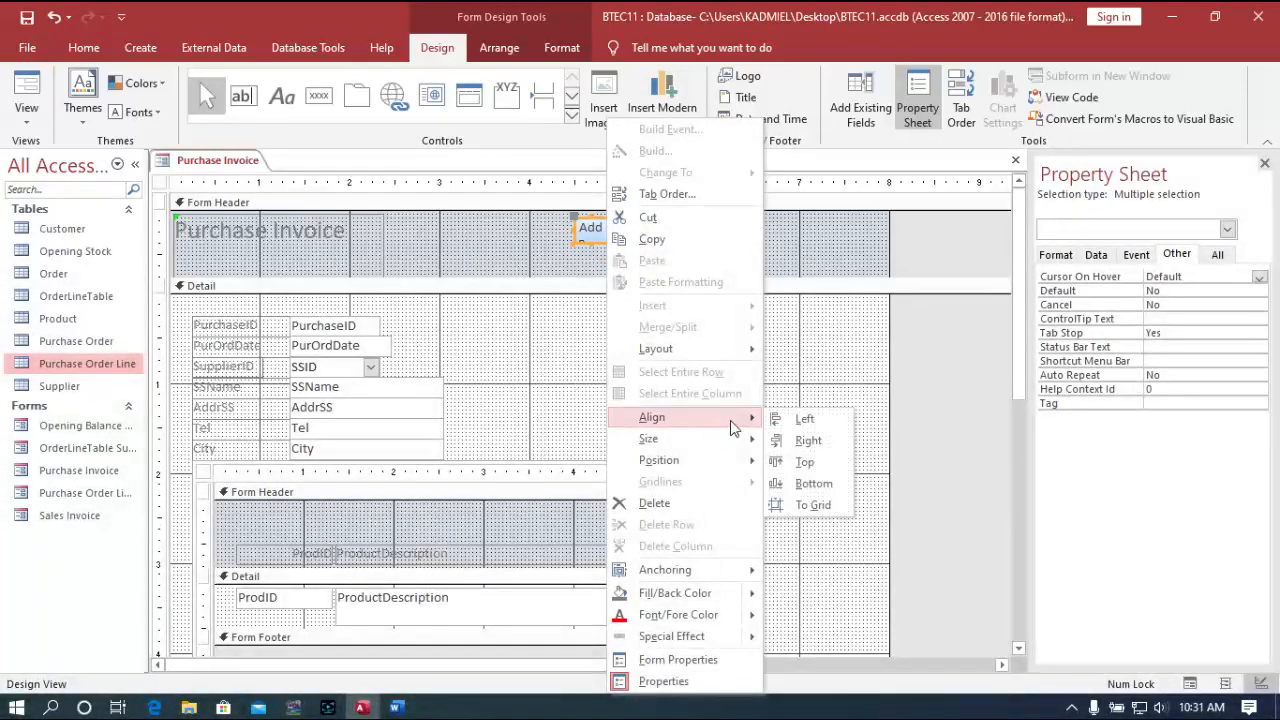
pyautogui.moveTo(738, 450)
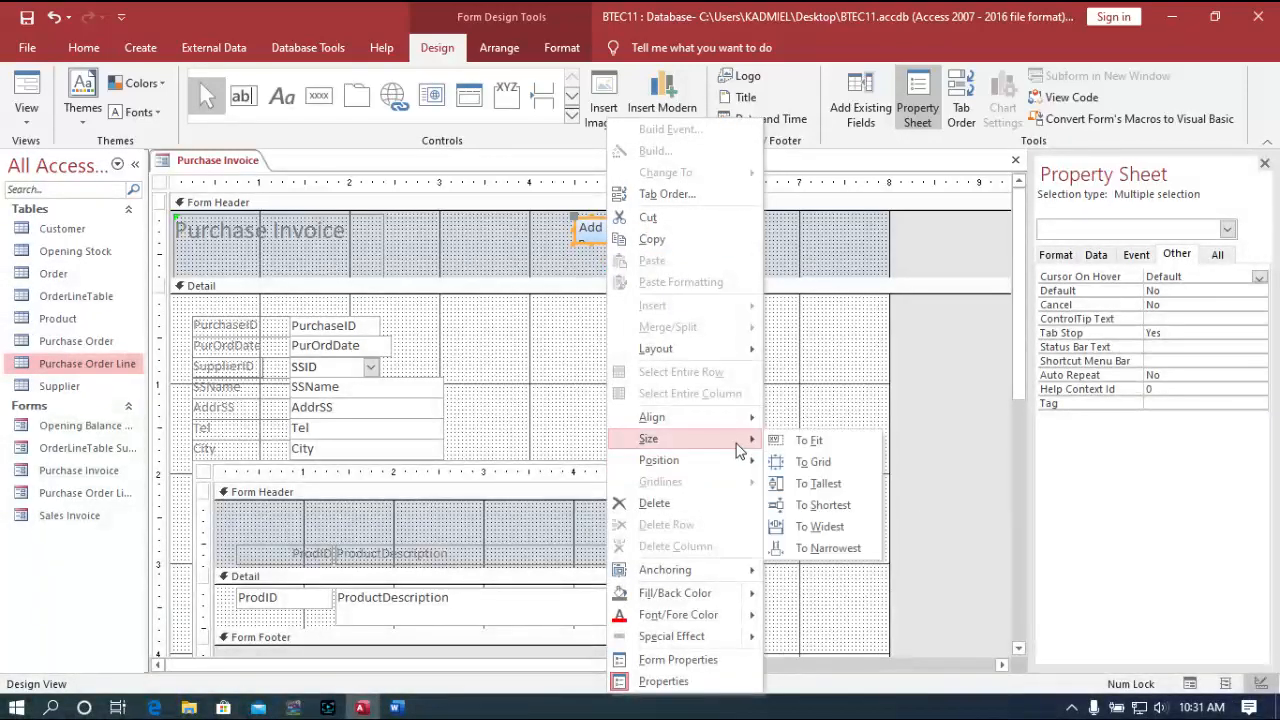
pyautogui.click(832, 484)
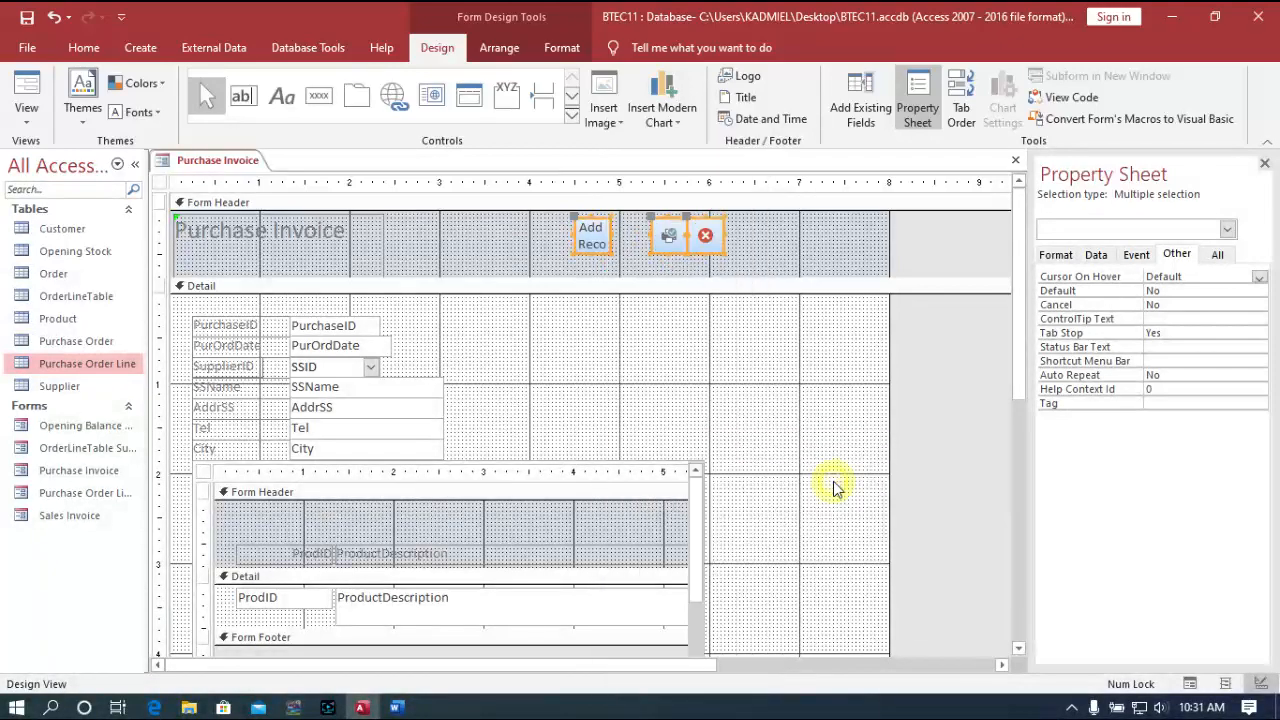
# Left-align the resized header buttons again to close the gap after the add button, and save the form
pyautogui.rightClick(592, 240)
pyautogui.moveTo(732, 417)
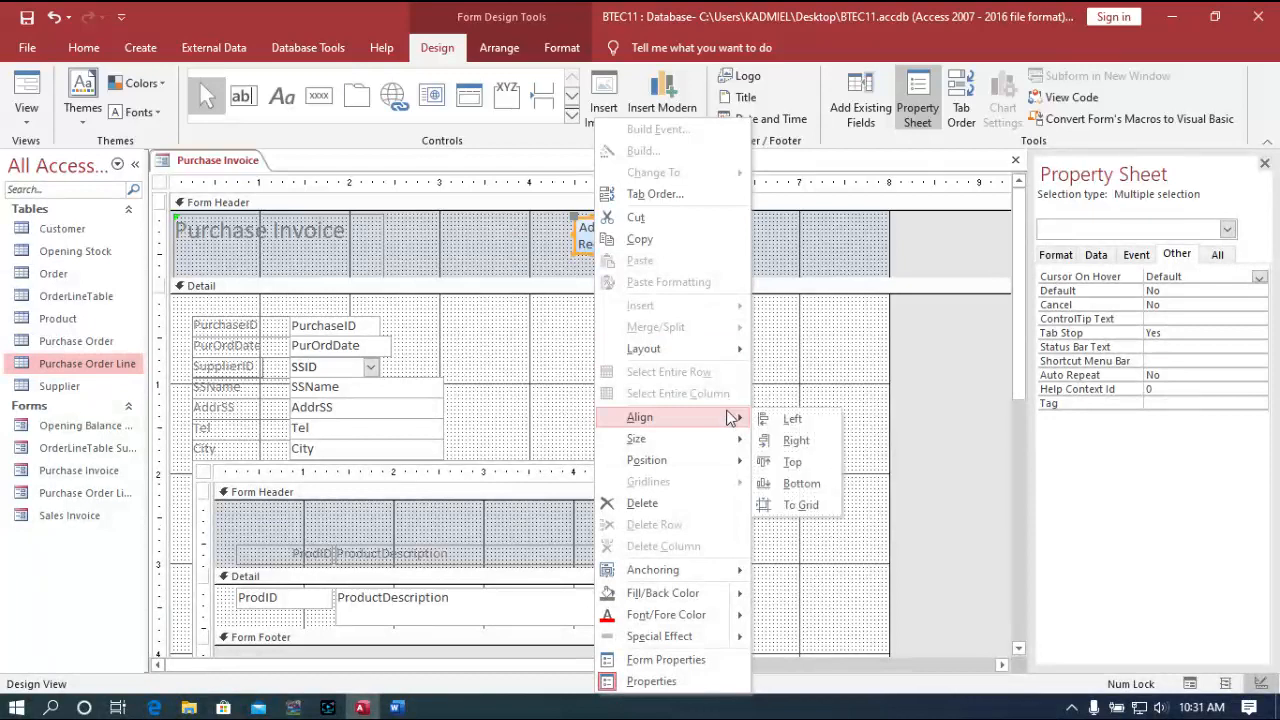
pyautogui.click(786, 418)
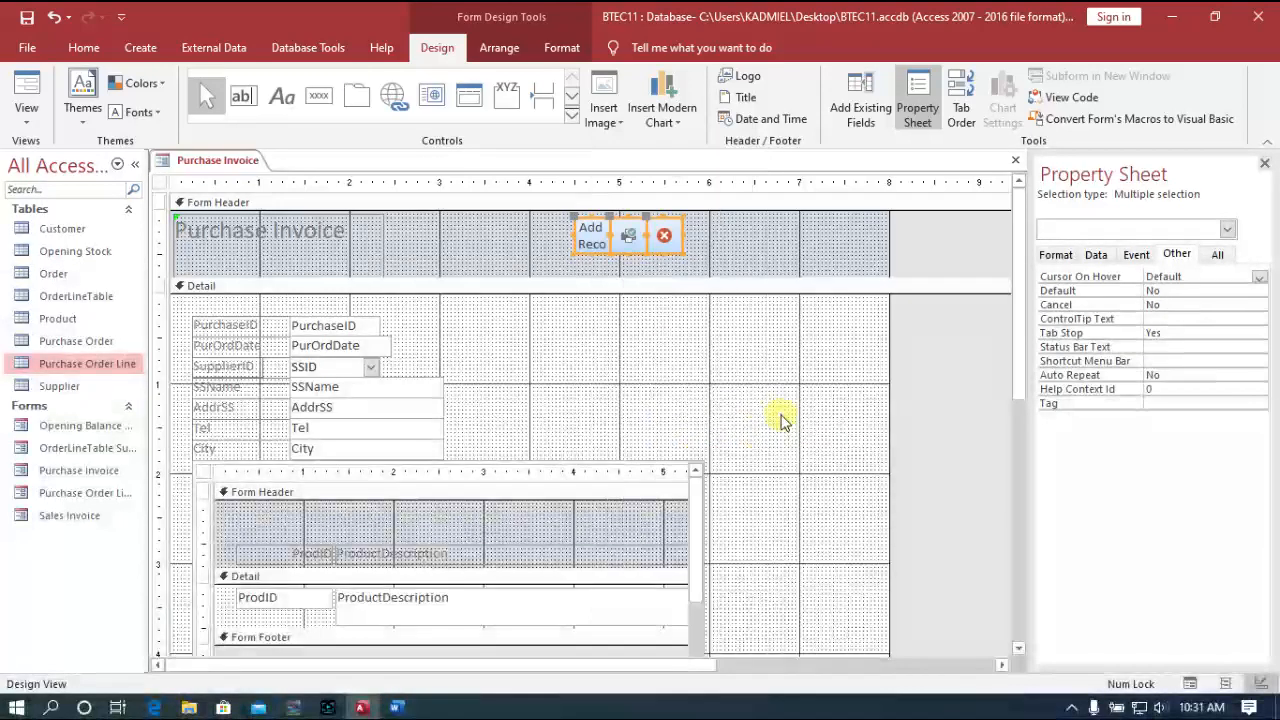
pyautogui.click(755, 248)
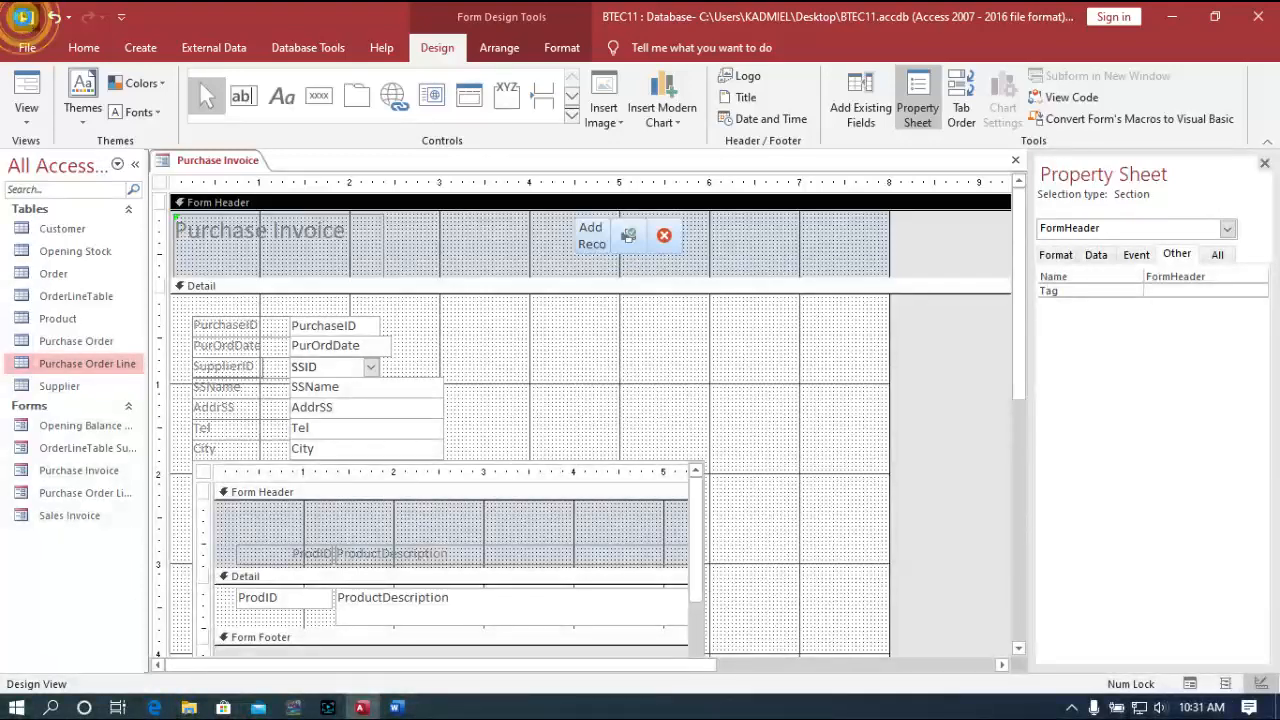
# Show the Purchase Invoice in Form View and test the SupplierID list by choosing supplier 4 and returning to supplier 3
pyautogui.click(29, 105)
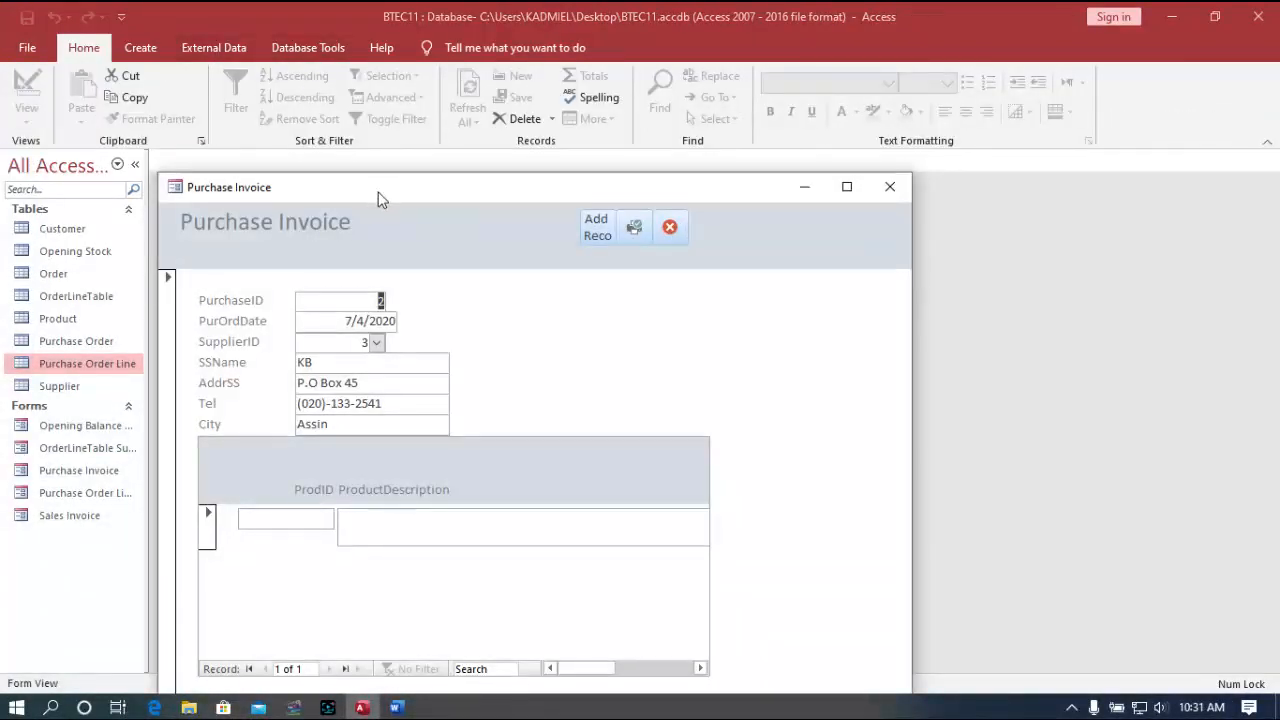
pyautogui.moveTo(379, 198); pyautogui.dragTo(461, 44)
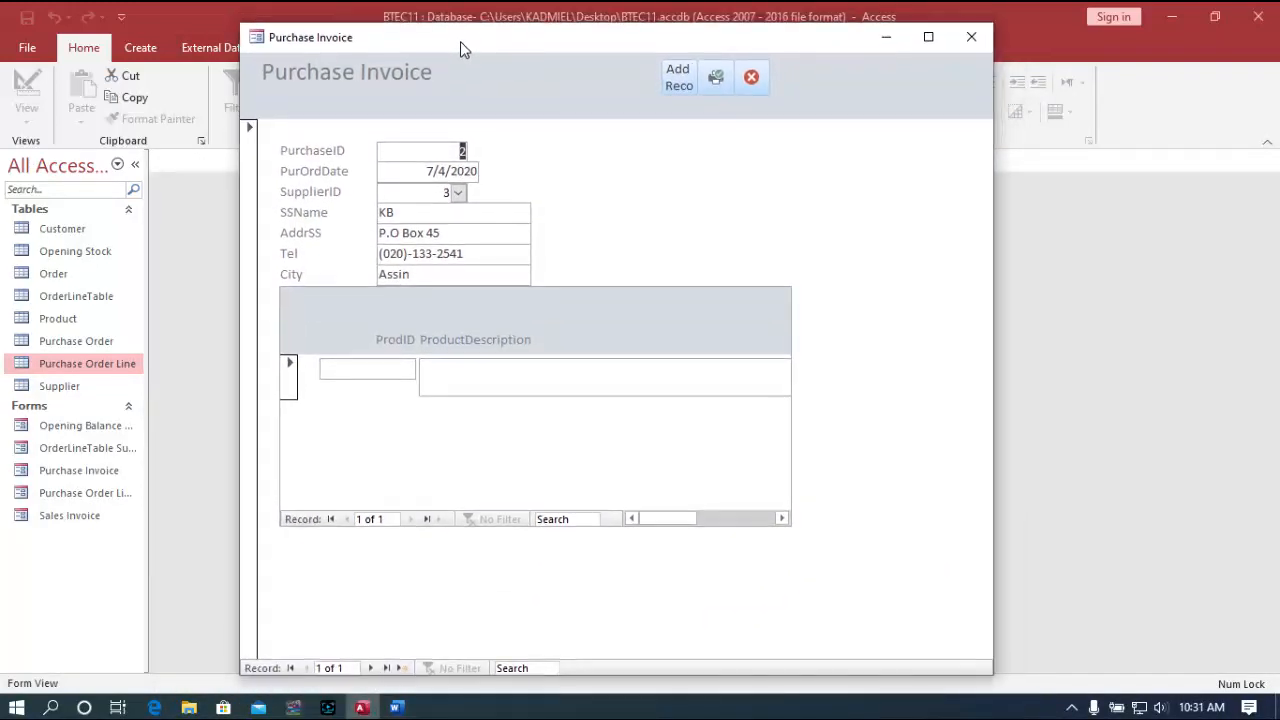
pyautogui.click(458, 192)
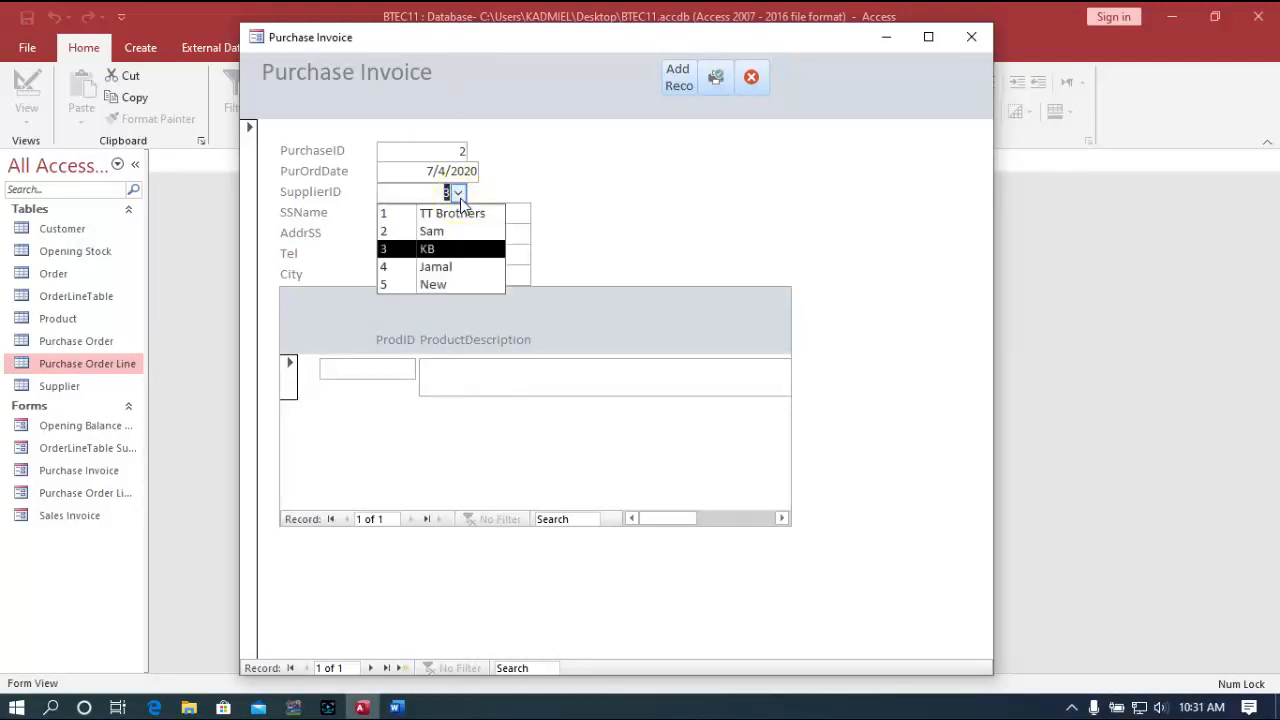
pyautogui.click(448, 272)
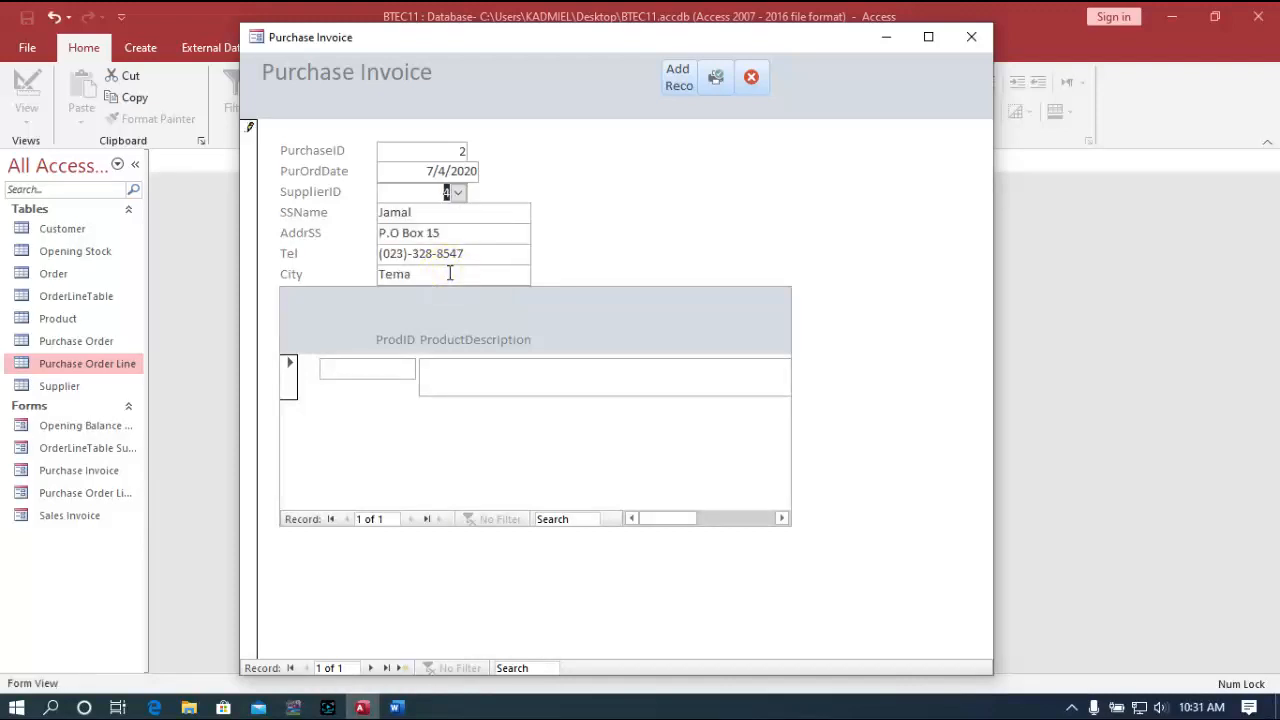
pyautogui.click(458, 193)
pyautogui.click(444, 248)
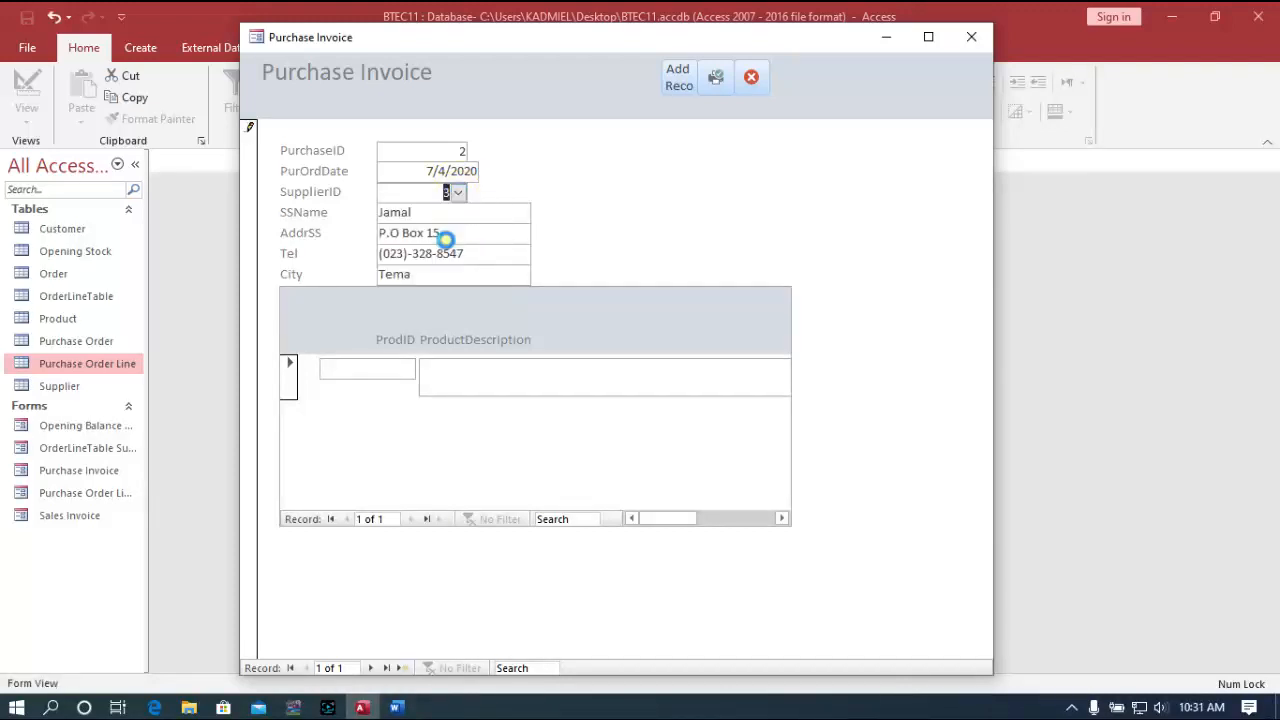
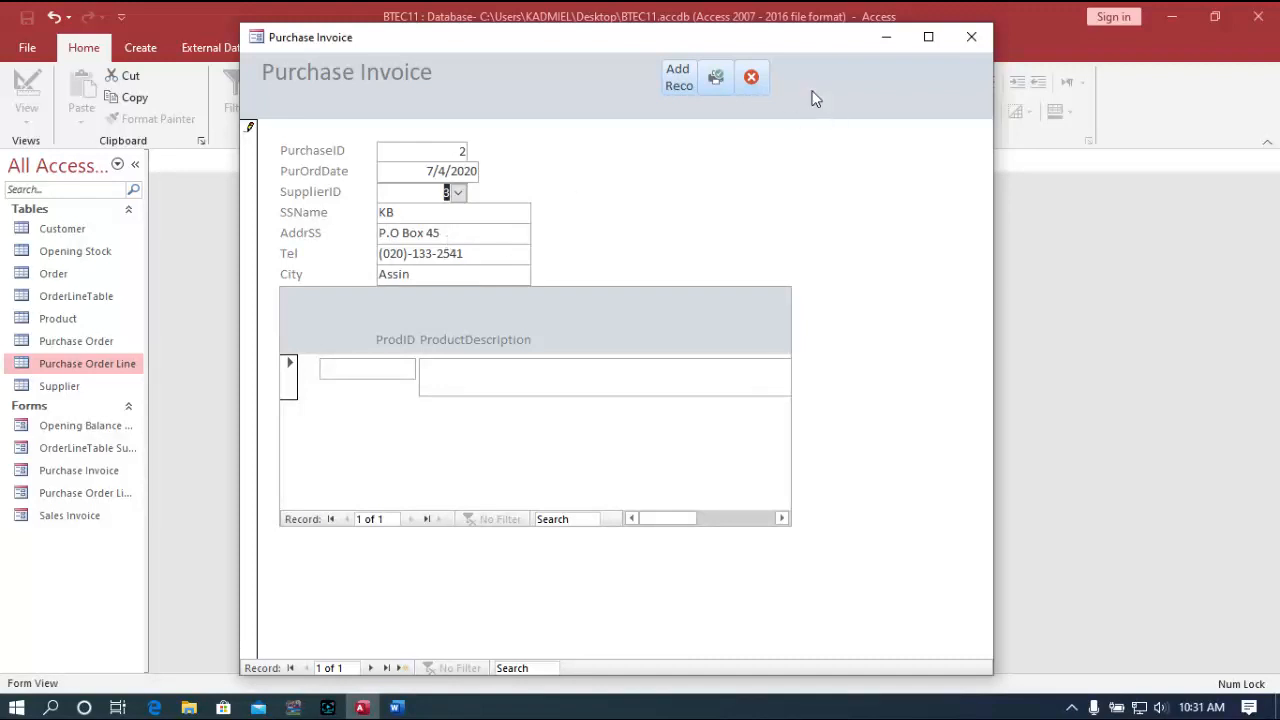
# Close the Purchase Invoice form and open the Purchase Order Line Subform in Design View
pyautogui.click(971, 37)
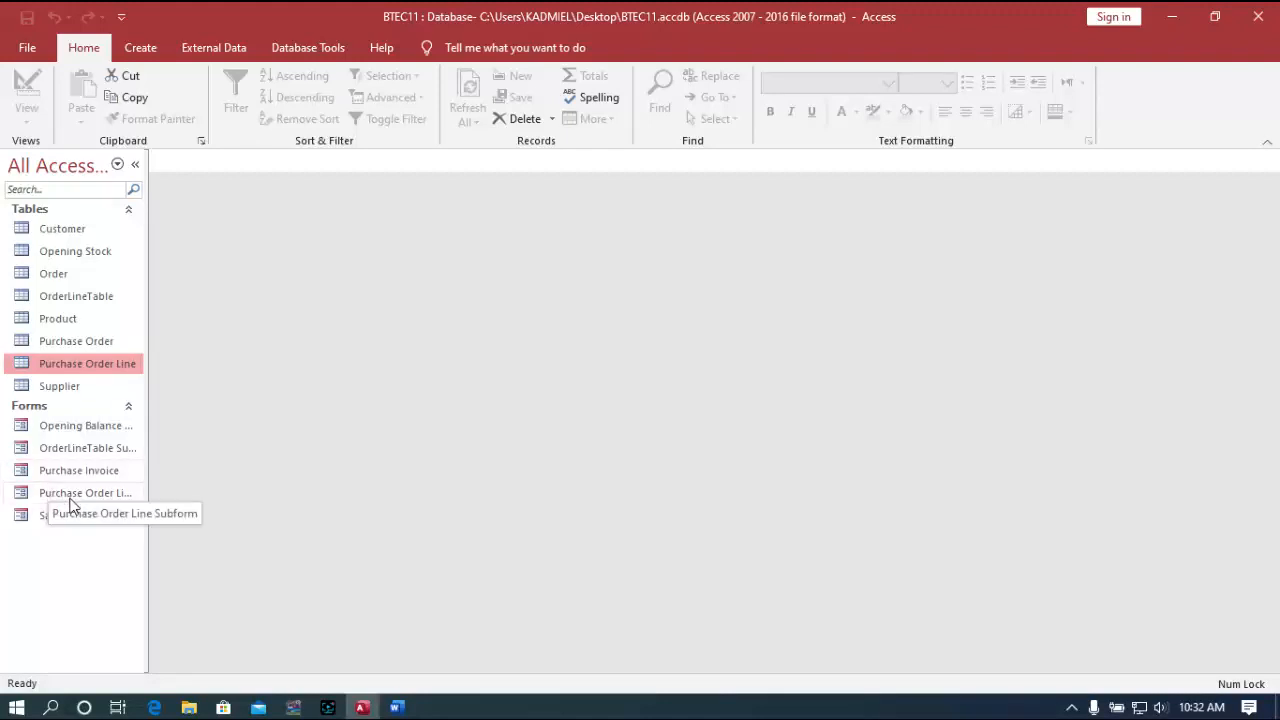
pyautogui.doubleClick(70, 500)
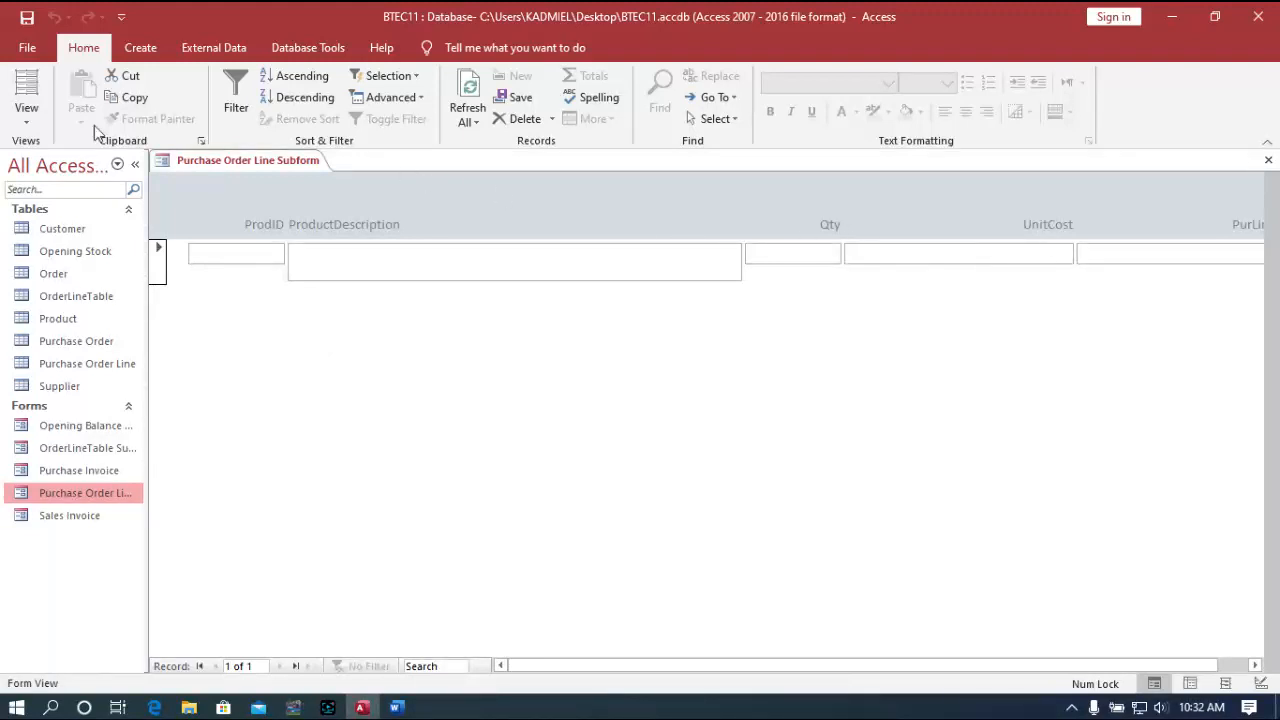
pyautogui.click(26, 112)
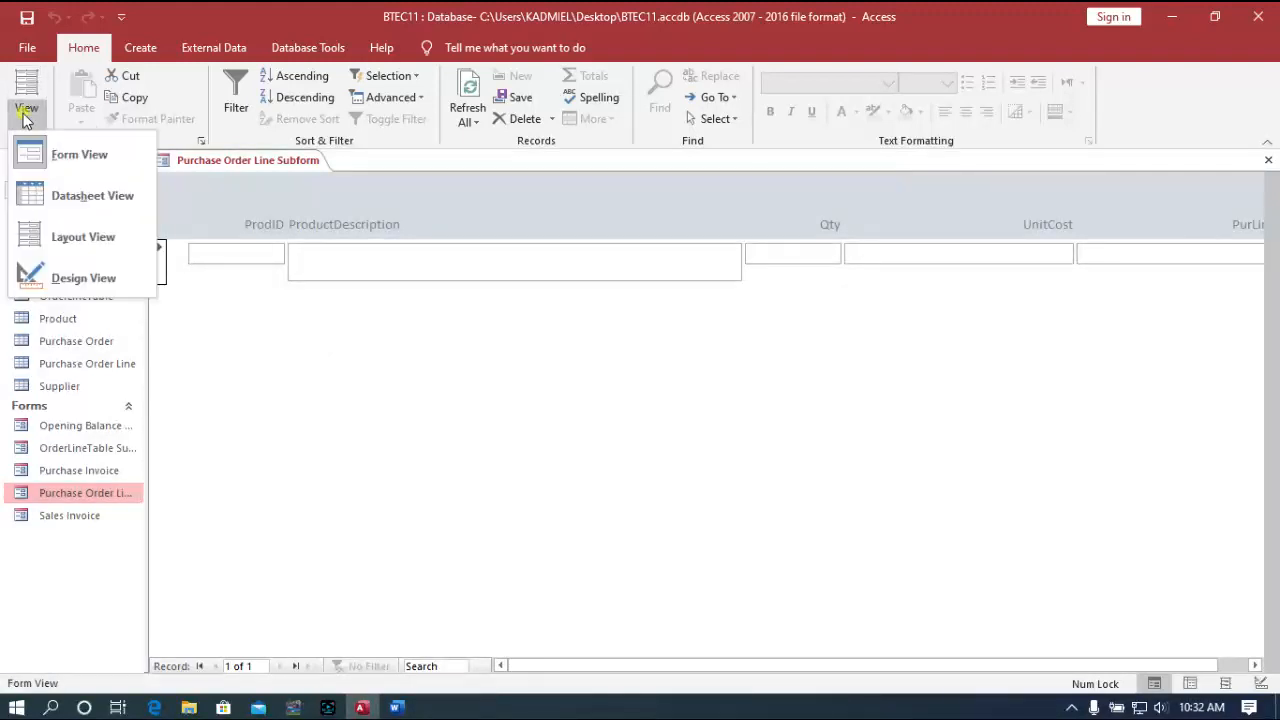
pyautogui.click(74, 272)
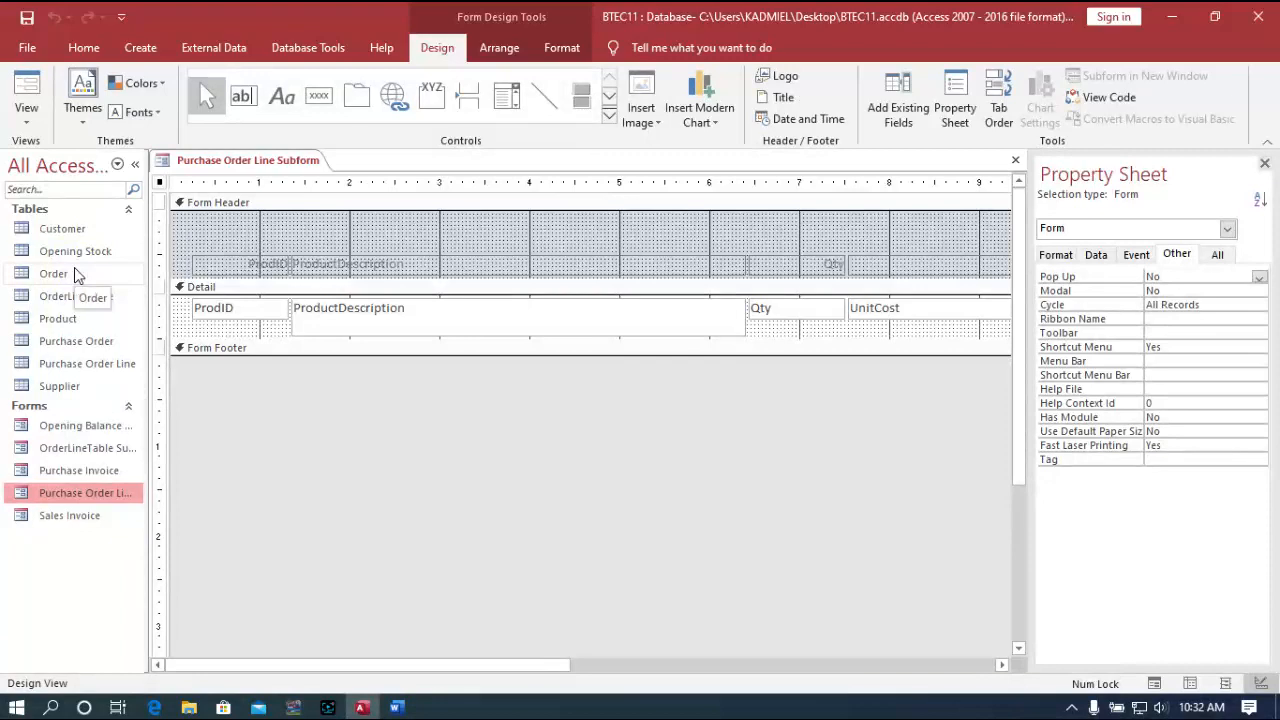
# Size the ProductDescription and Qty fields with their header labels to the narrowest width
pyautogui.click(487, 263)
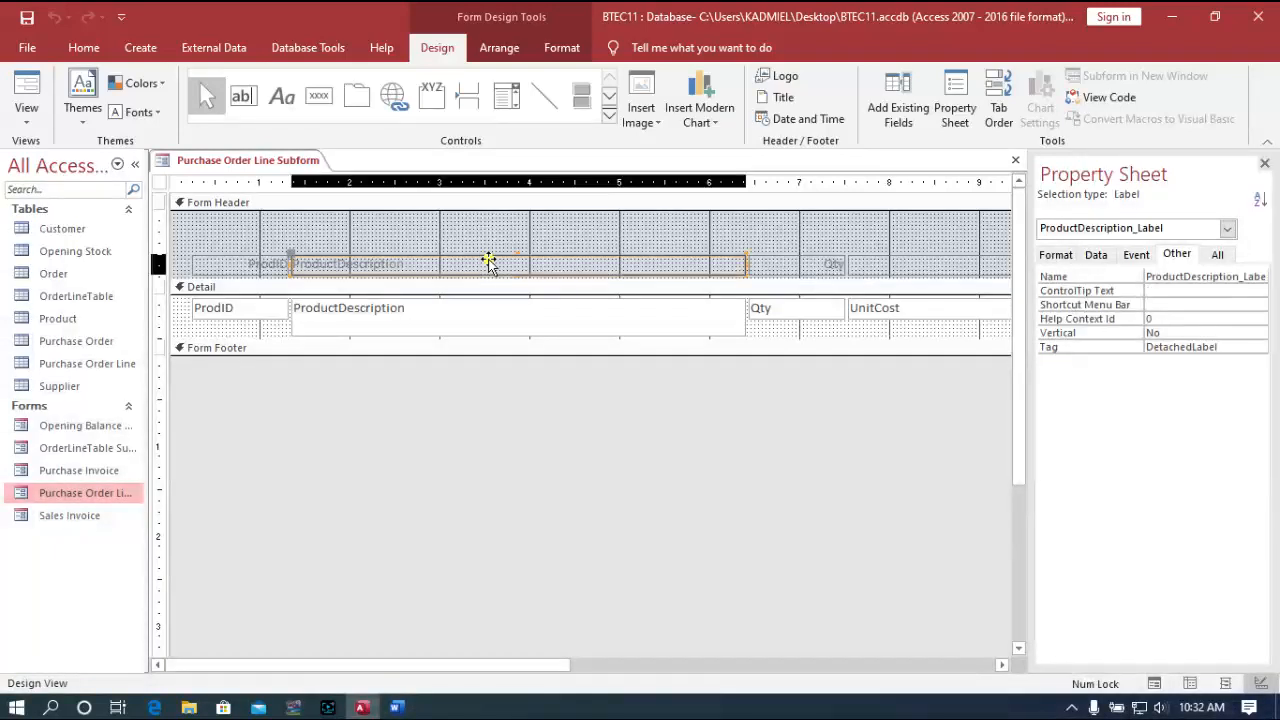
pyautogui.keyDown('shift'); pyautogui.click(518, 323); pyautogui.keyUp('shift')
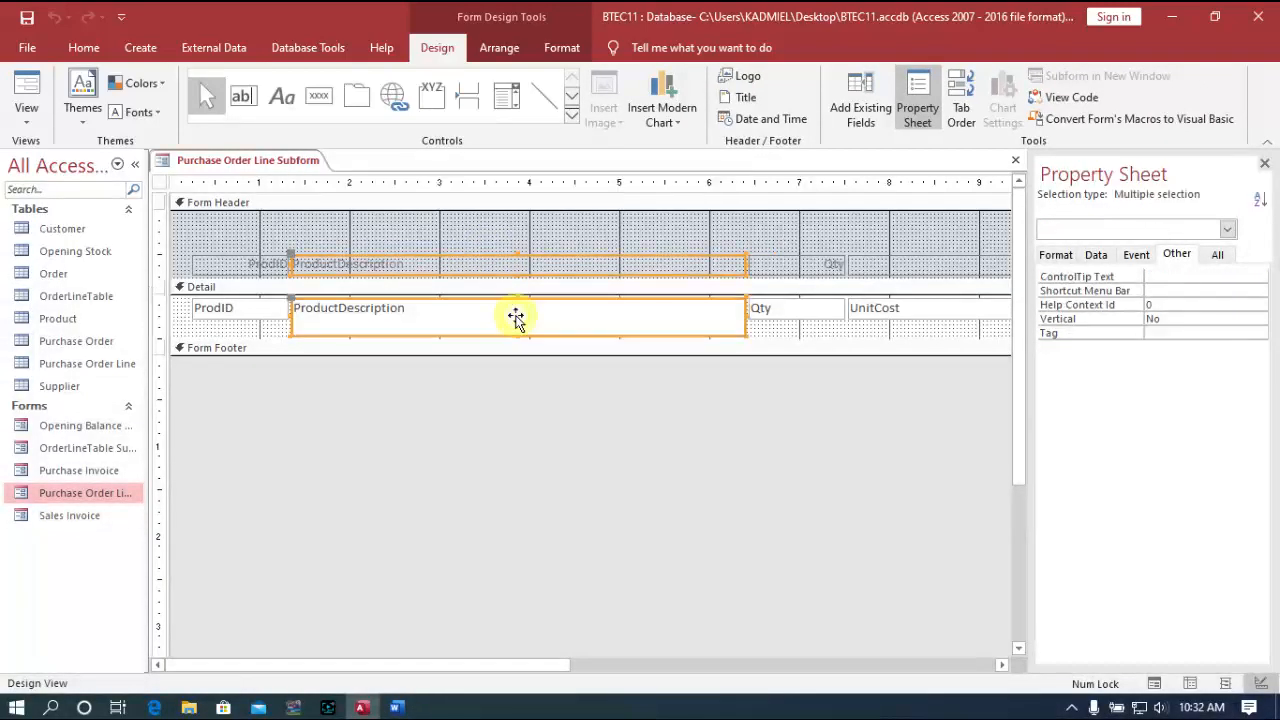
pyautogui.click(785, 313)
pyautogui.keyDown('shift'); pyautogui.click(787, 264); pyautogui.keyUp('shift')
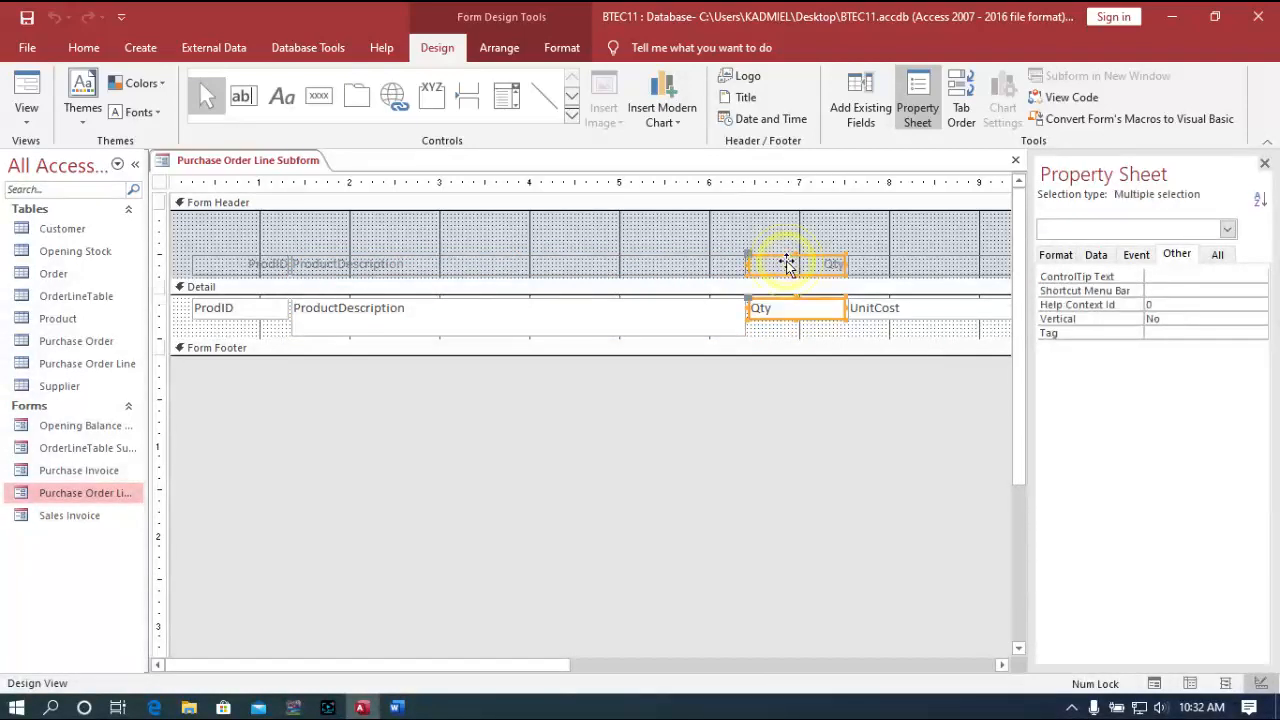
pyautogui.keyDown('shift'); pyautogui.click(667, 264); pyautogui.keyUp('shift')
pyautogui.keyDown('shift'); pyautogui.click(673, 313); pyautogui.keyUp('shift')
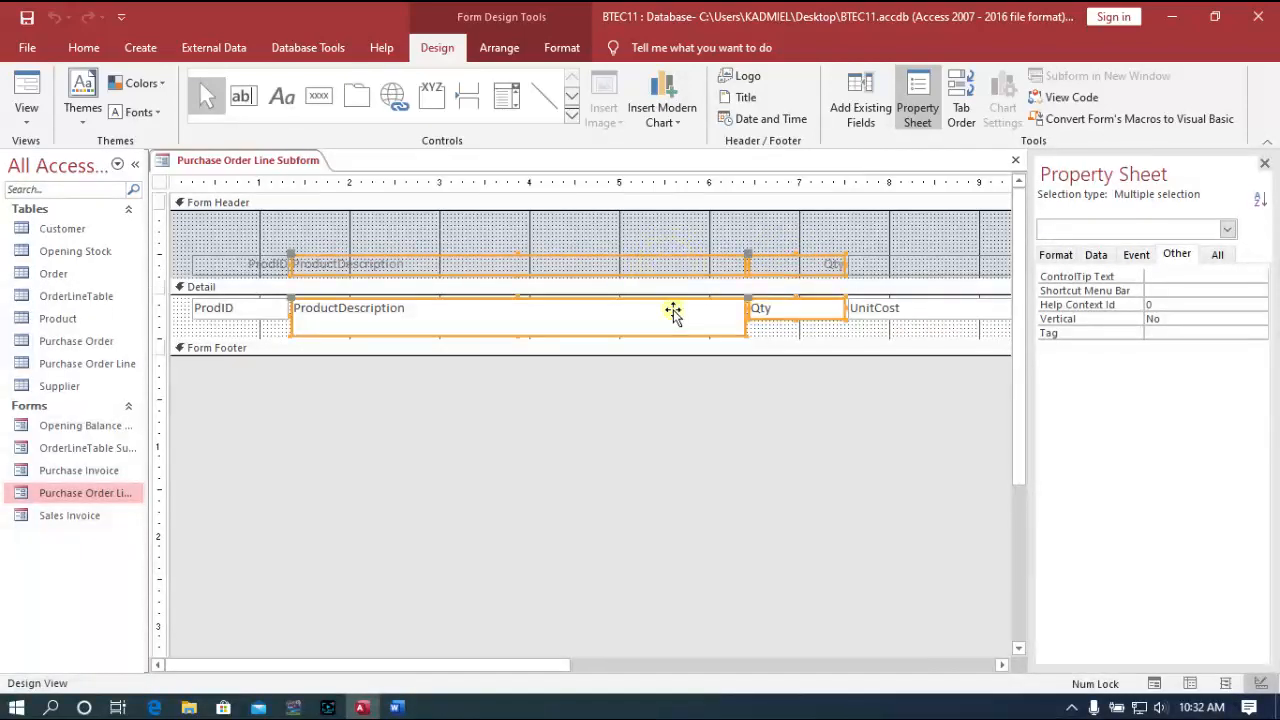
pyautogui.rightClick(673, 313)
pyautogui.moveTo(787, 425)
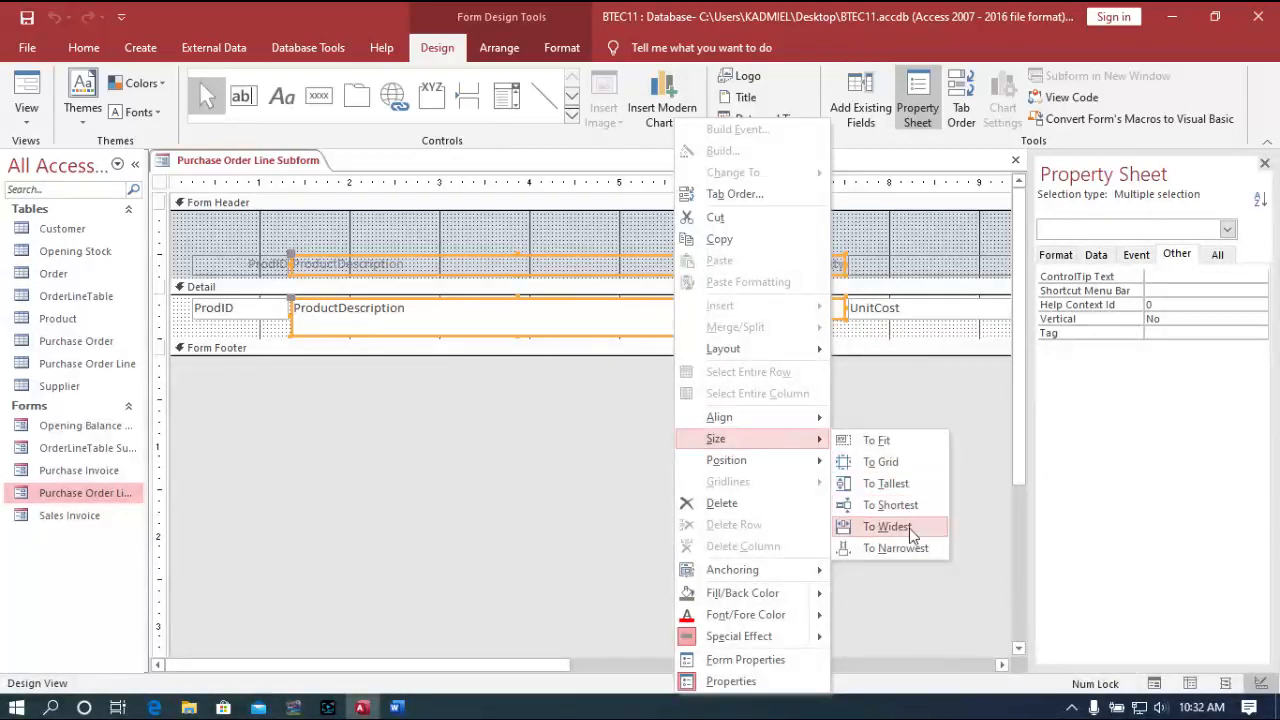
pyautogui.click(906, 547)
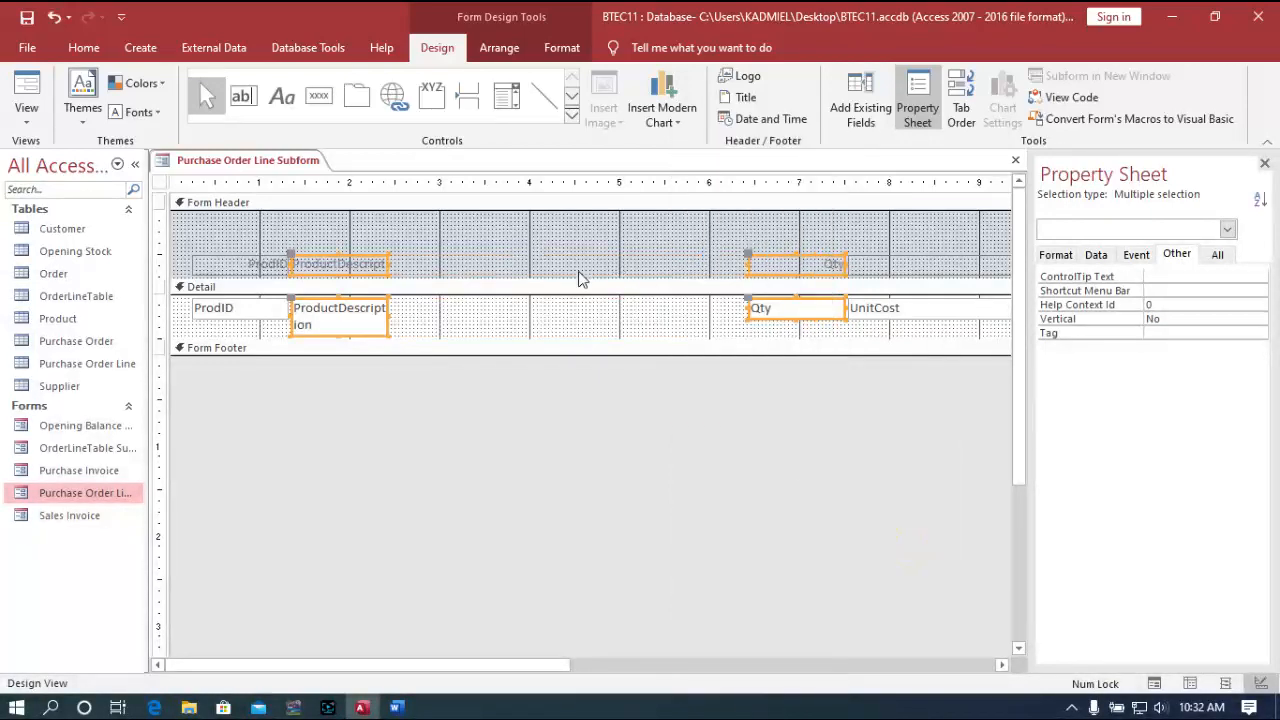
# Size the selected ProductDescription and Qty controls to the shortest height
pyautogui.rightClick(382, 324)
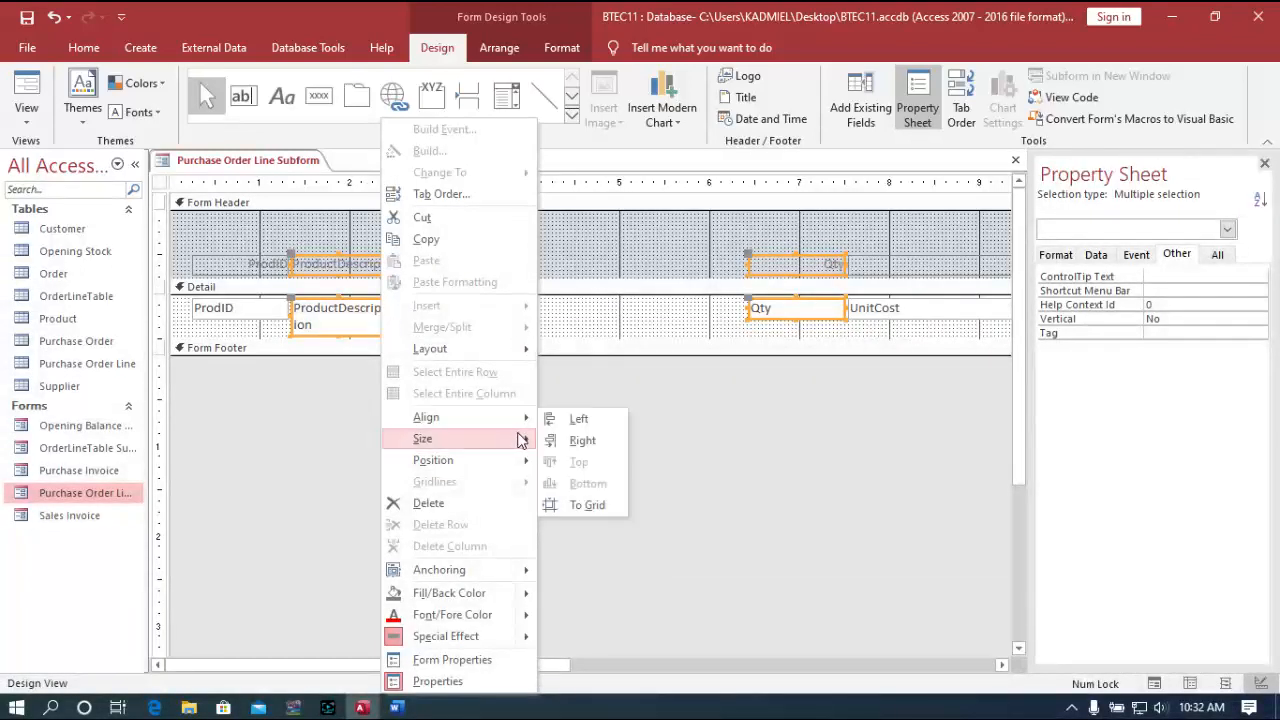
pyautogui.moveTo(522, 440)
pyautogui.click(608, 505)
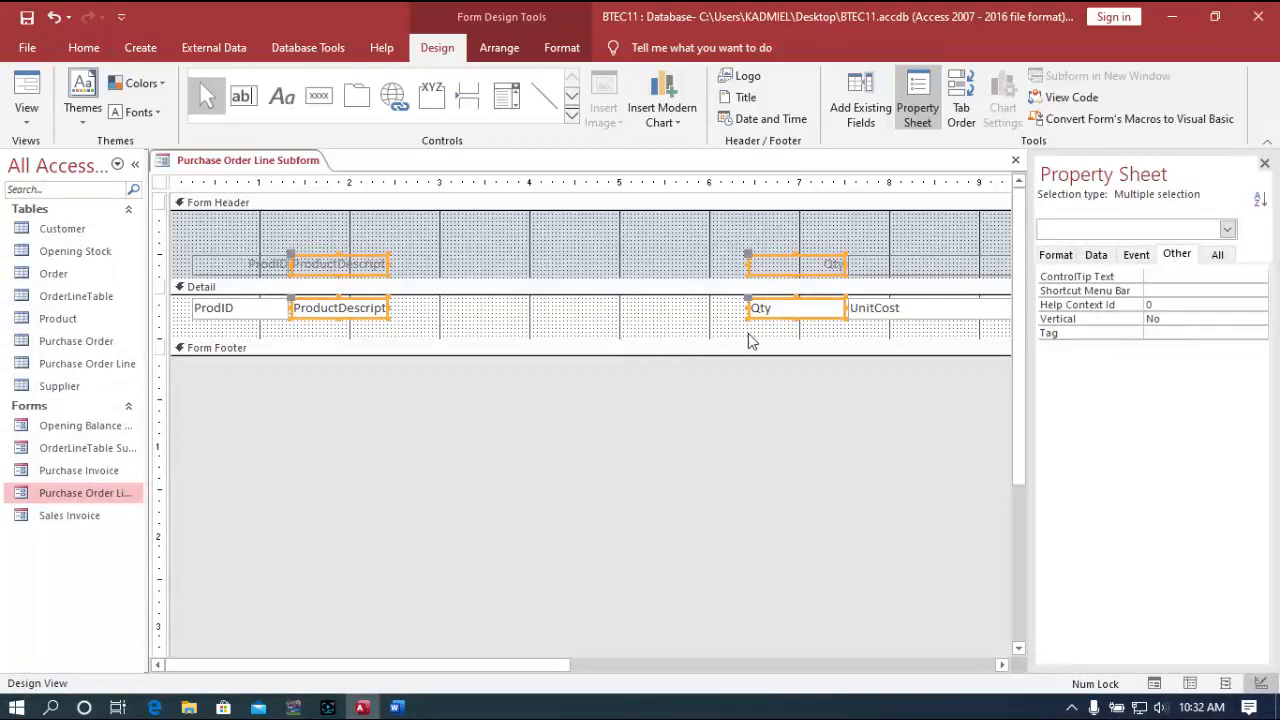
# Size the UnitCost and PurLineTotal fields and their header labels to the narrowest width, matching the Qty controls
pyautogui.click(1001, 665)
pyautogui.click(1001, 665)
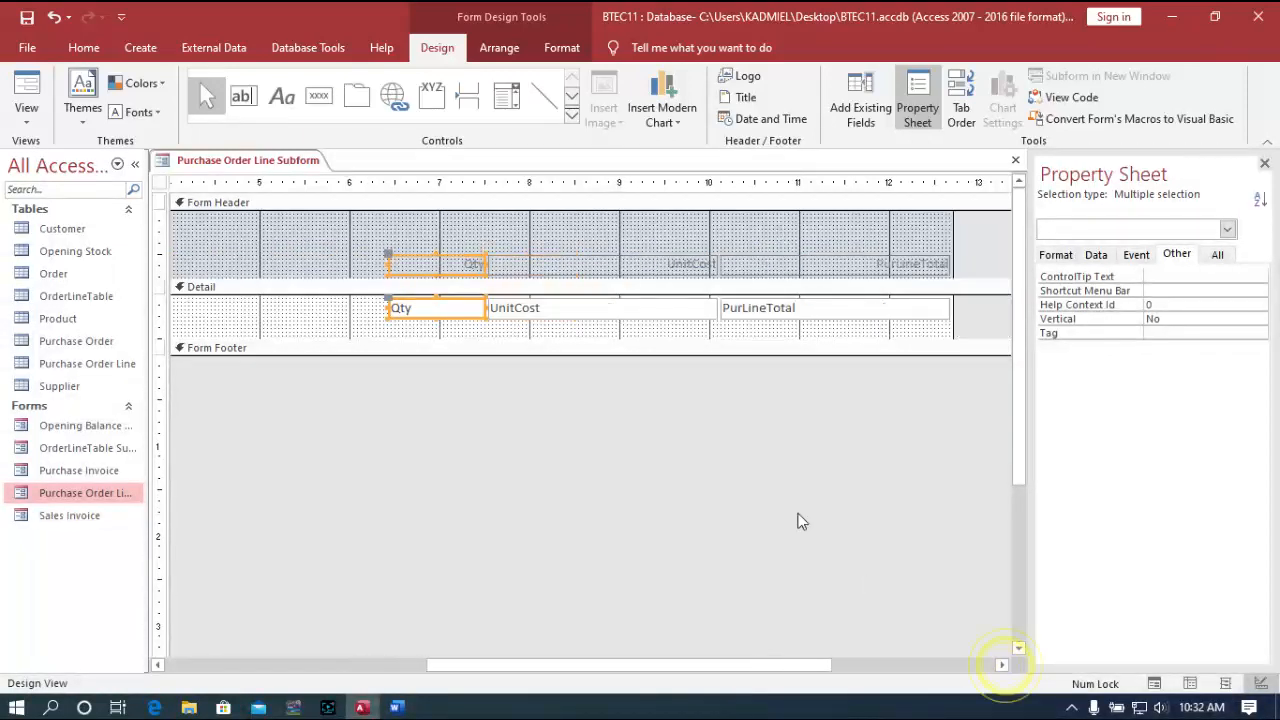
pyautogui.keyDown('shift'); pyautogui.click(679, 308); pyautogui.keyUp('shift')
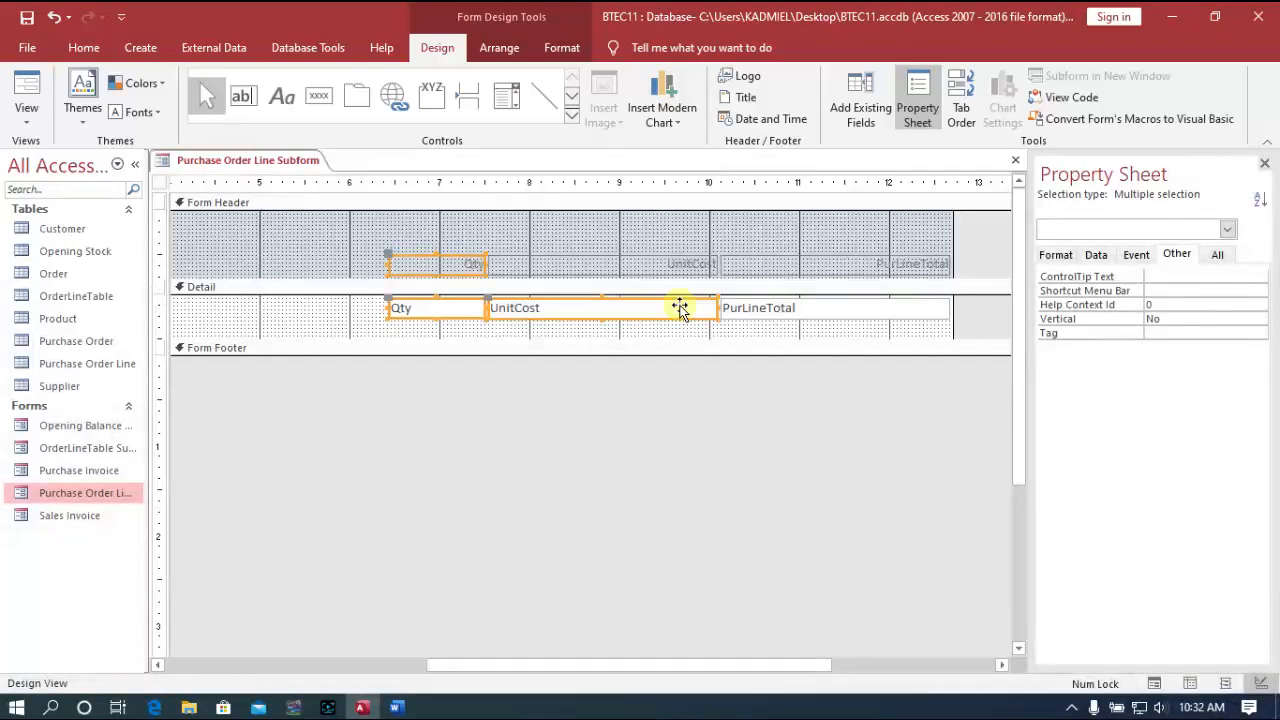
pyautogui.keyDown('shift'); pyautogui.click(677, 264); pyautogui.keyUp('shift')
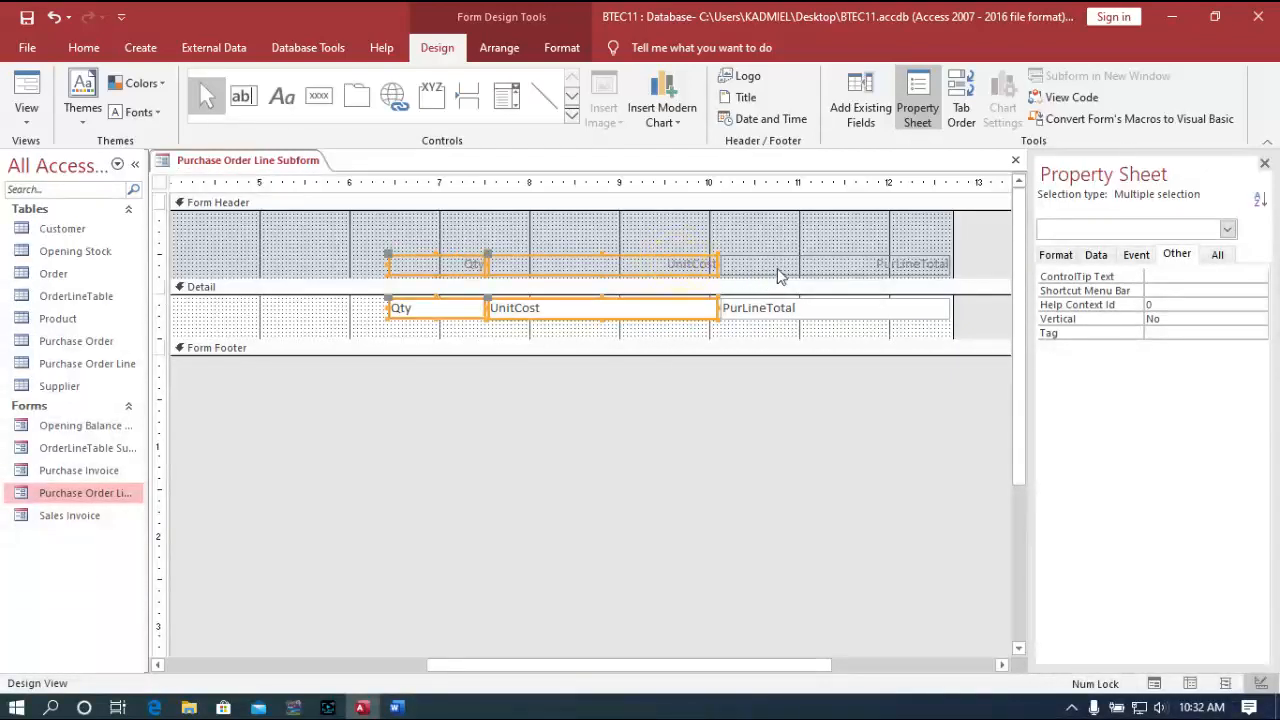
pyautogui.keyDown('shift'); pyautogui.click(790, 266); pyautogui.keyUp('shift')
pyautogui.keyDown('shift'); pyautogui.click(791, 311); pyautogui.keyUp('shift')
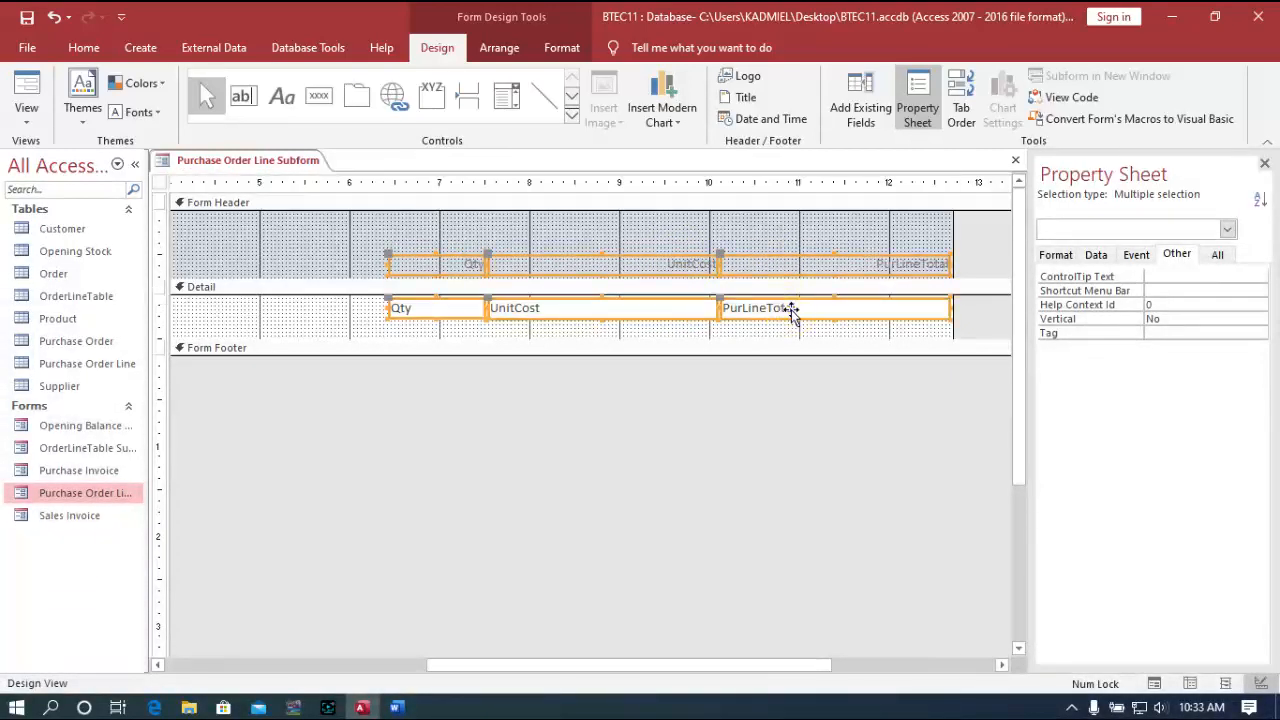
pyautogui.rightClick(791, 311)
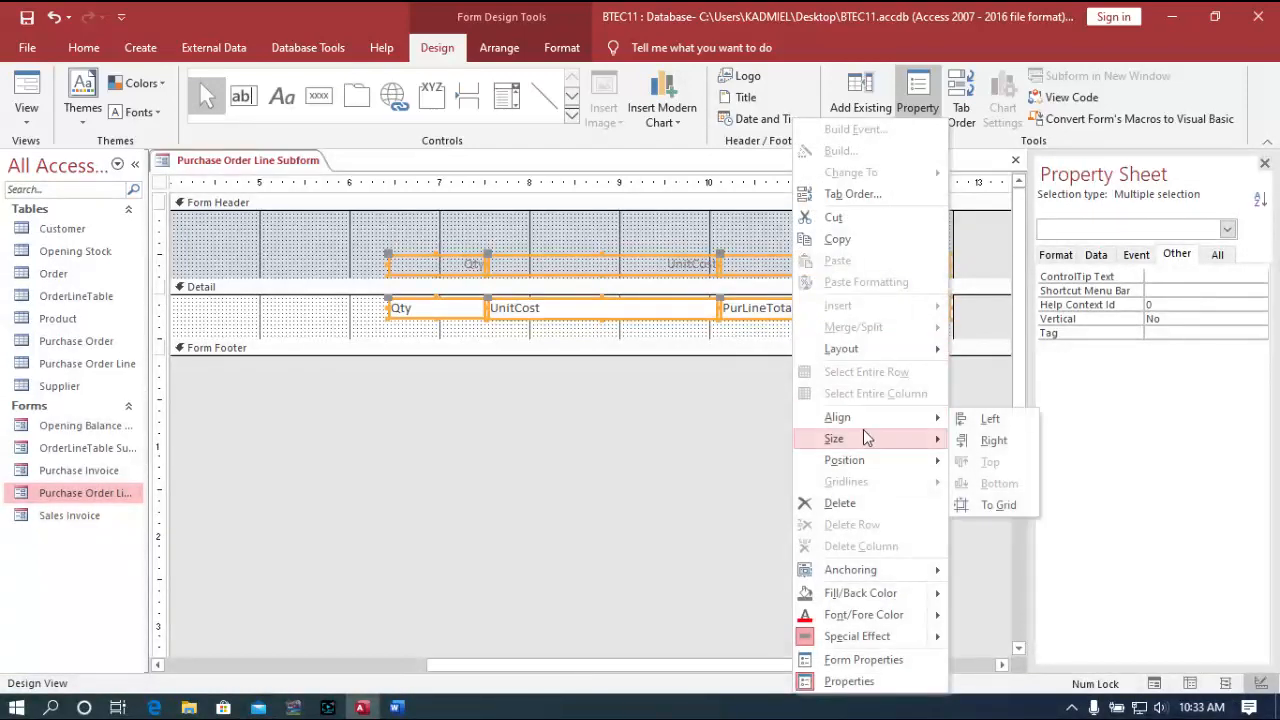
pyautogui.moveTo(865, 437)
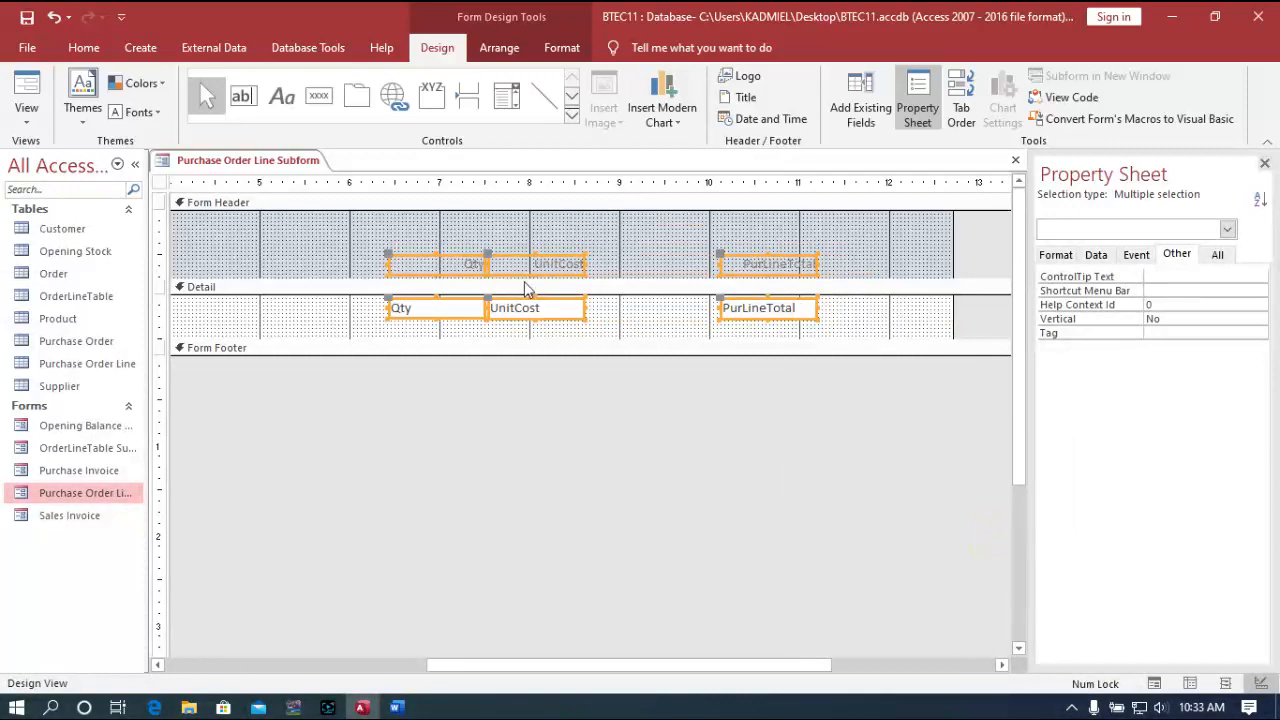
# Left-align the selected ProductDescription, Qty, UnitCost and PurLineTotal controls with their header labels, closing the gaps between the columns
pyautogui.rightClick(525, 272)
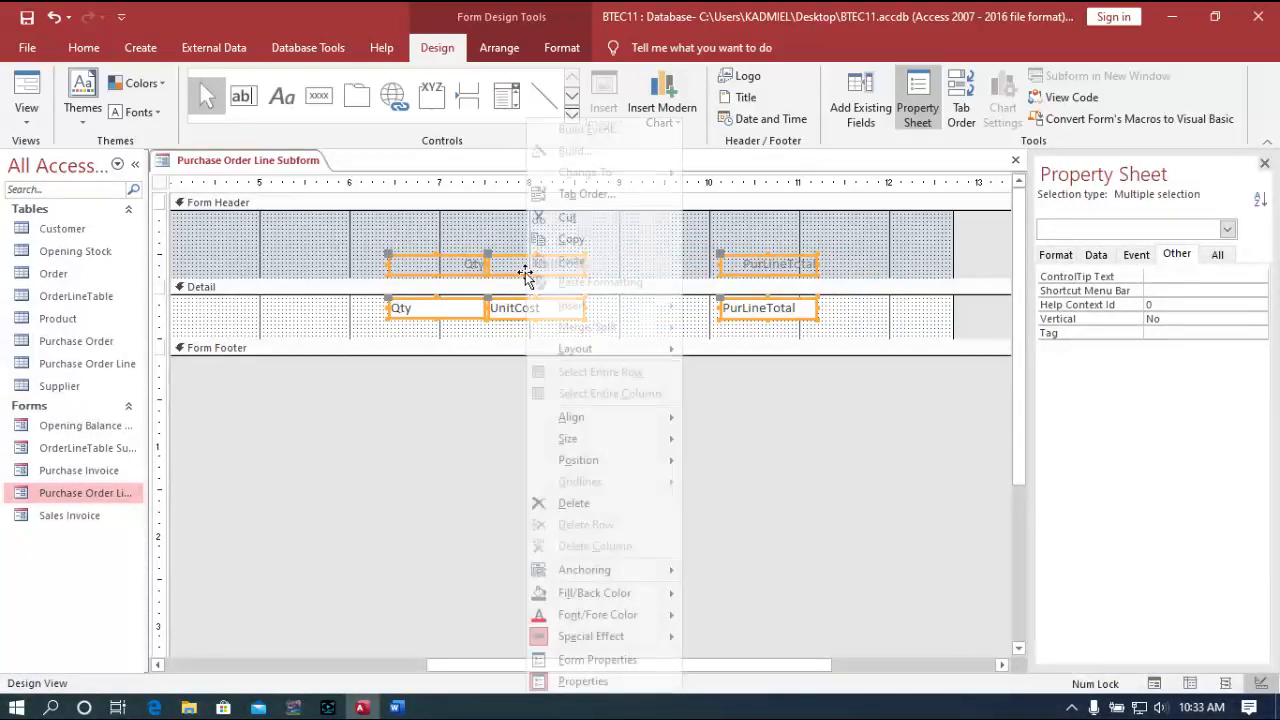
pyautogui.moveTo(670, 427)
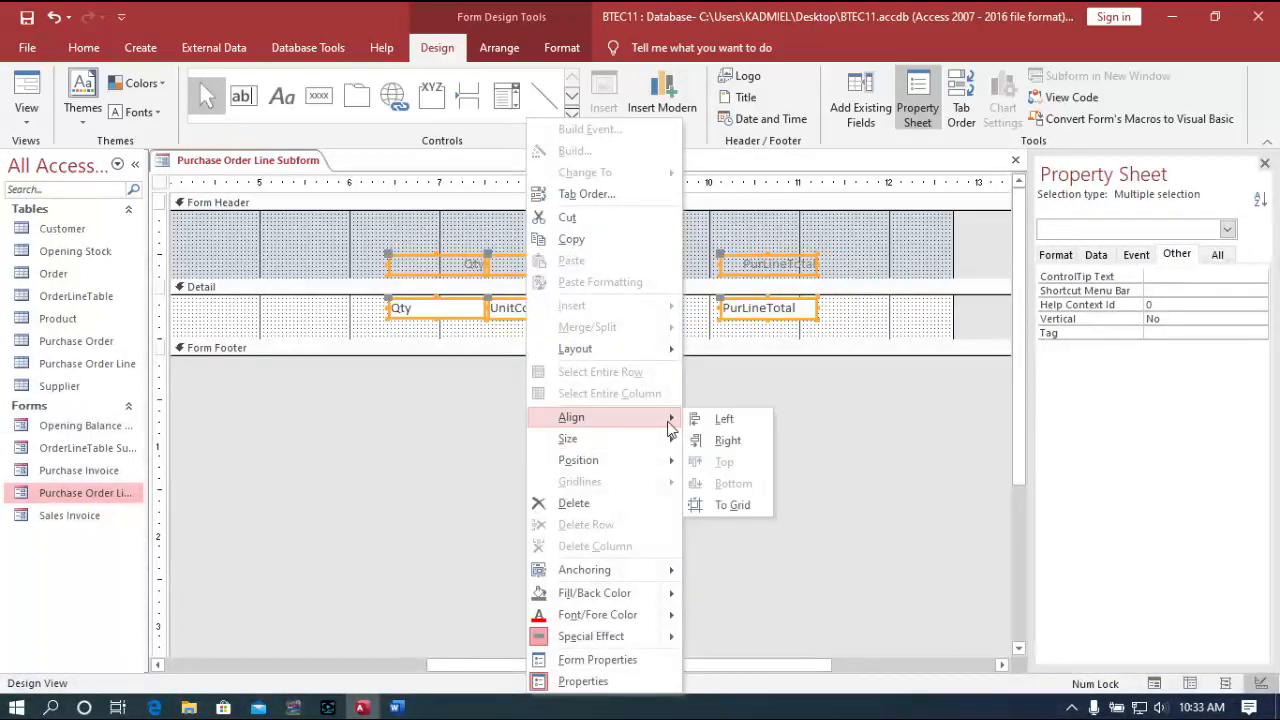
pyautogui.click(712, 422)
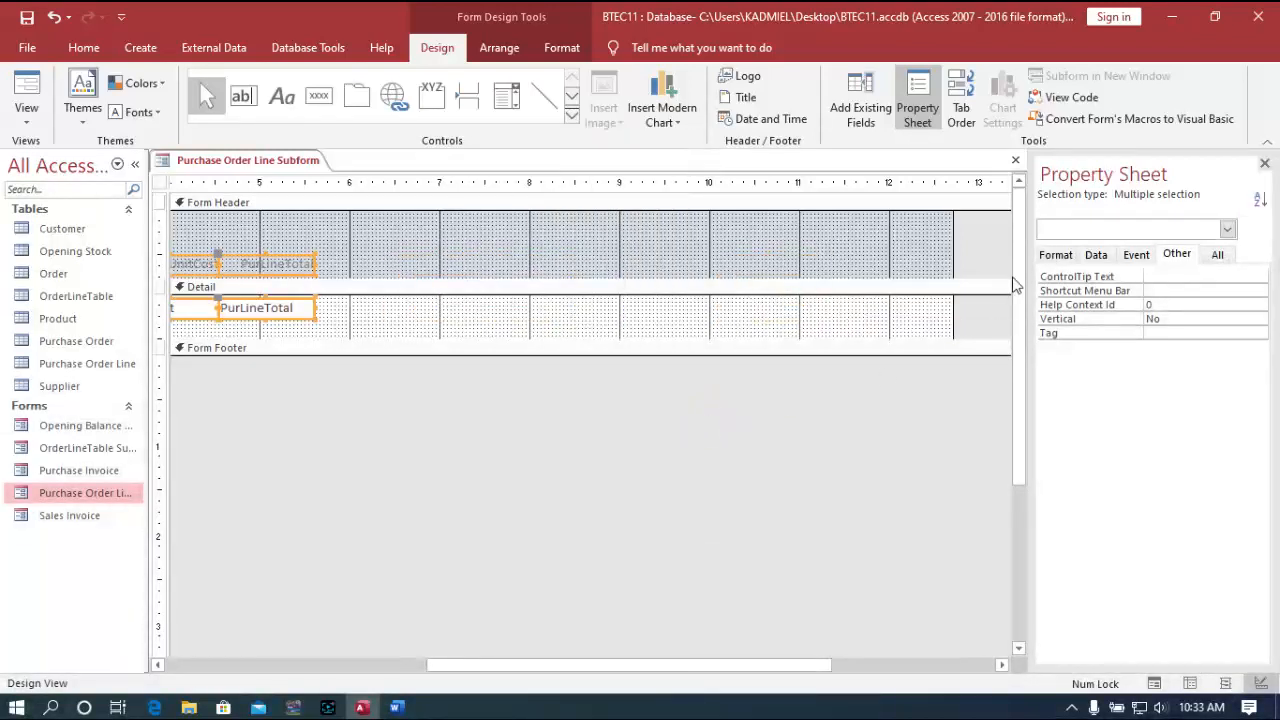
# Narrow the subform to about 6.1 inches wide and clear the control selection
pyautogui.moveTo(950, 251); pyautogui.dragTo(360, 326)
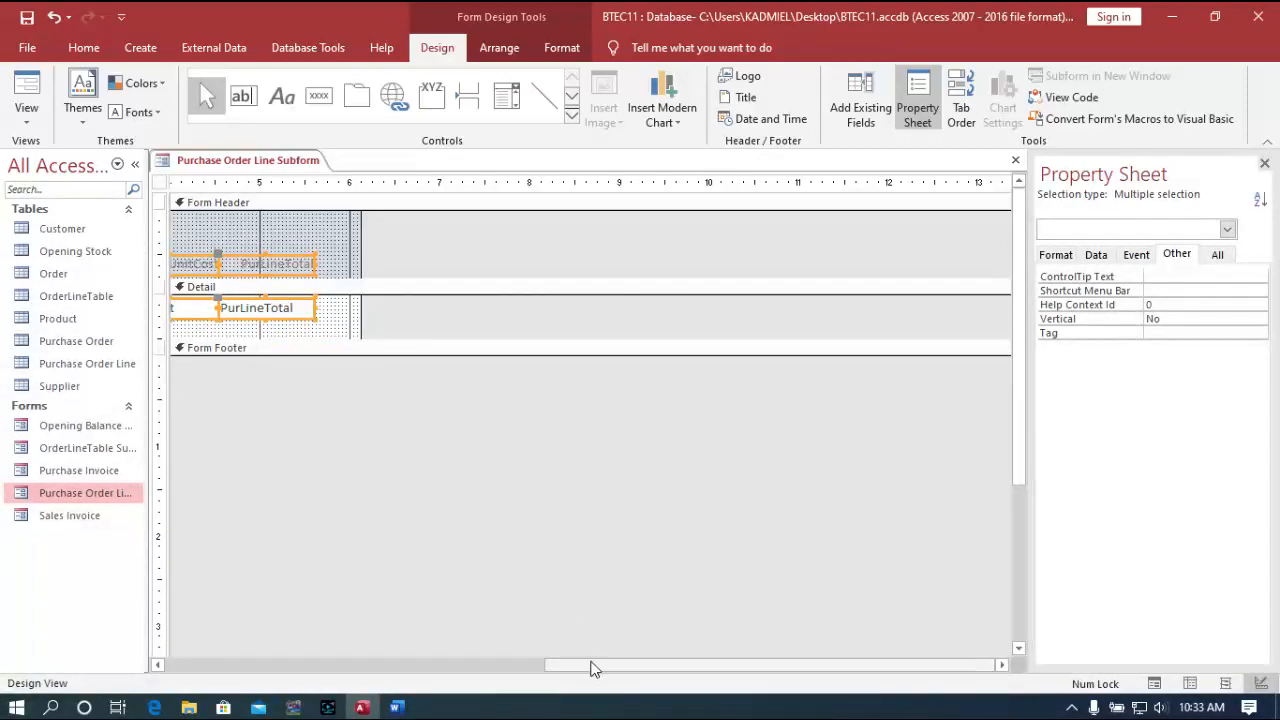
pyautogui.moveTo(593, 668); pyautogui.dragTo(124, 706)
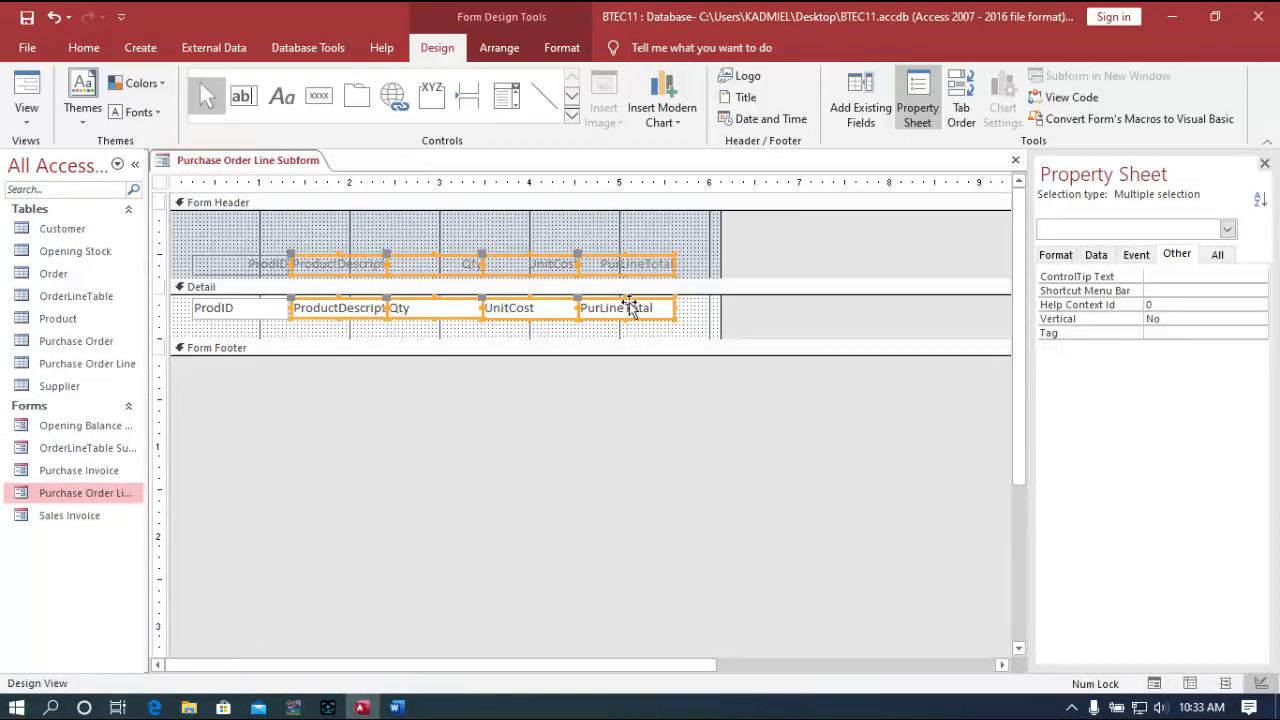
pyautogui.click(553, 238)
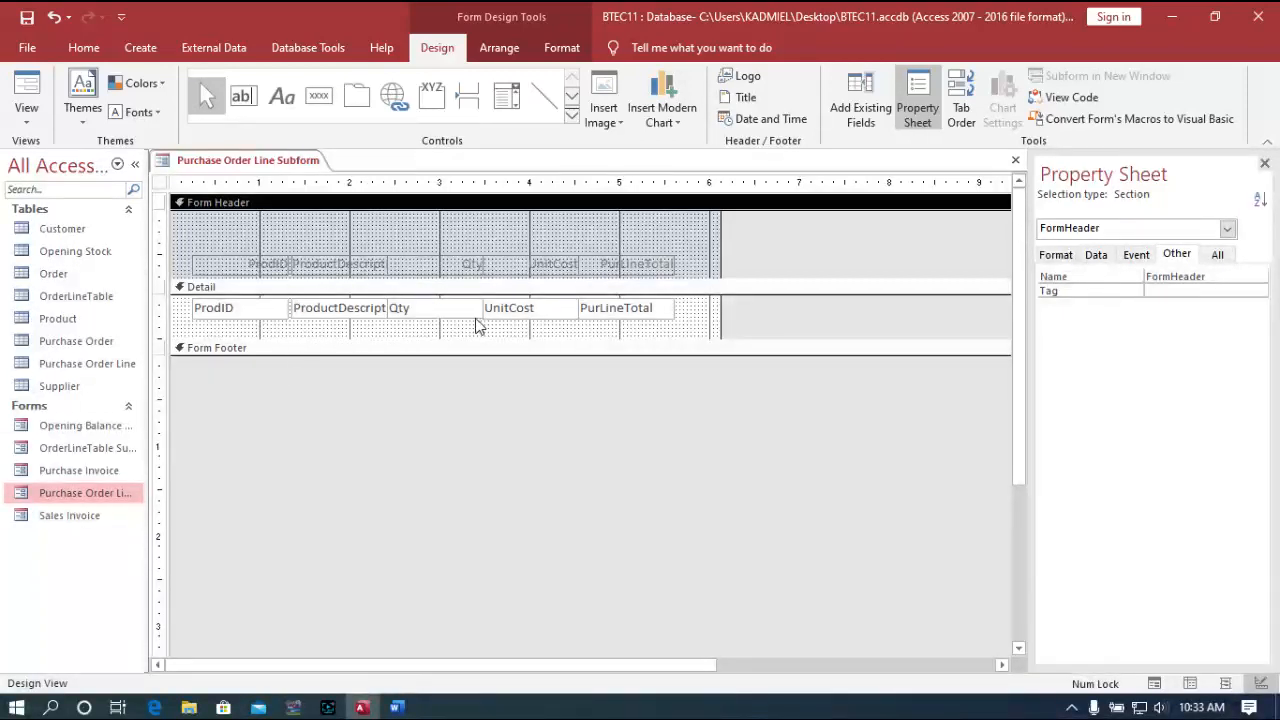
pyautogui.click(636, 315)
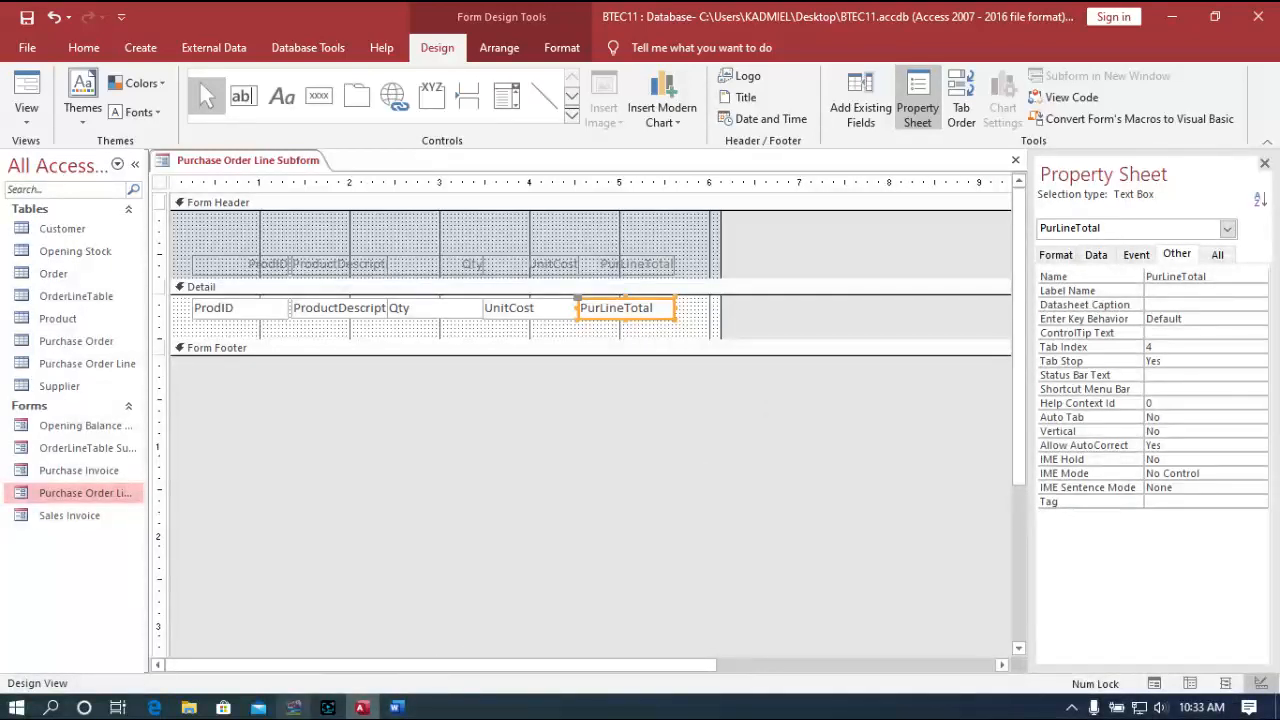
pyautogui.click(327, 707)
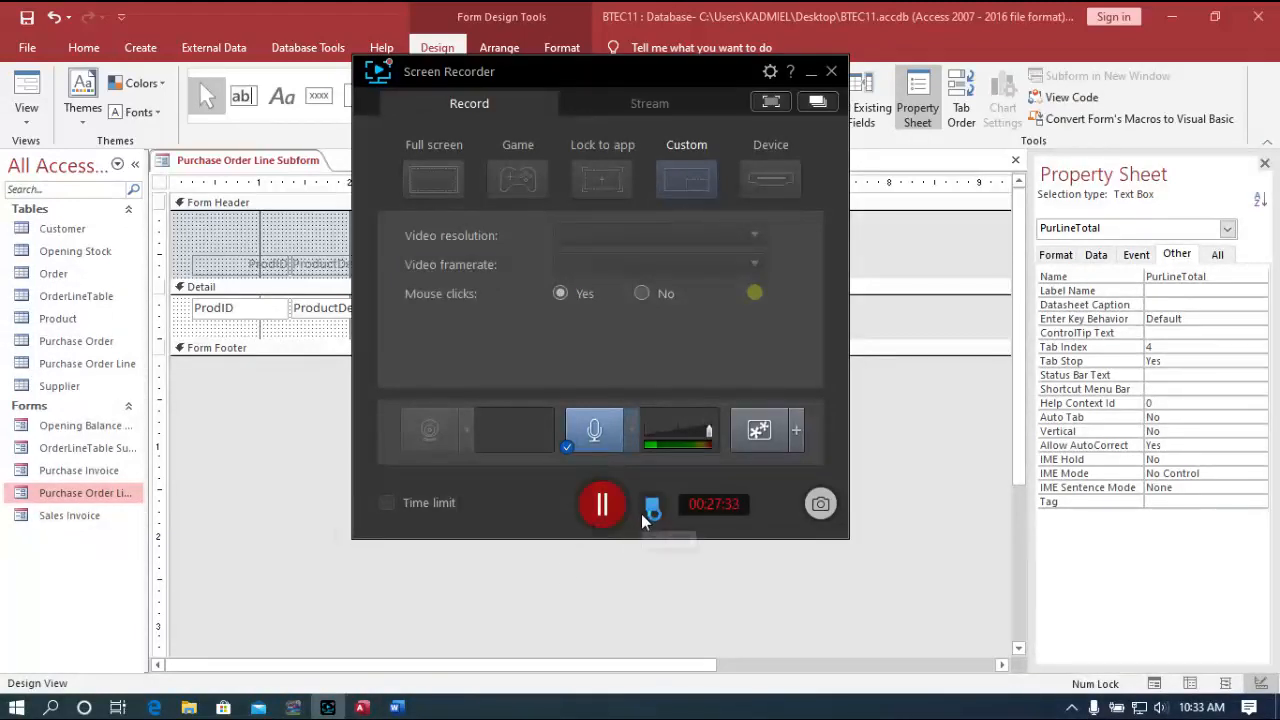
pyautogui.click(612, 511)
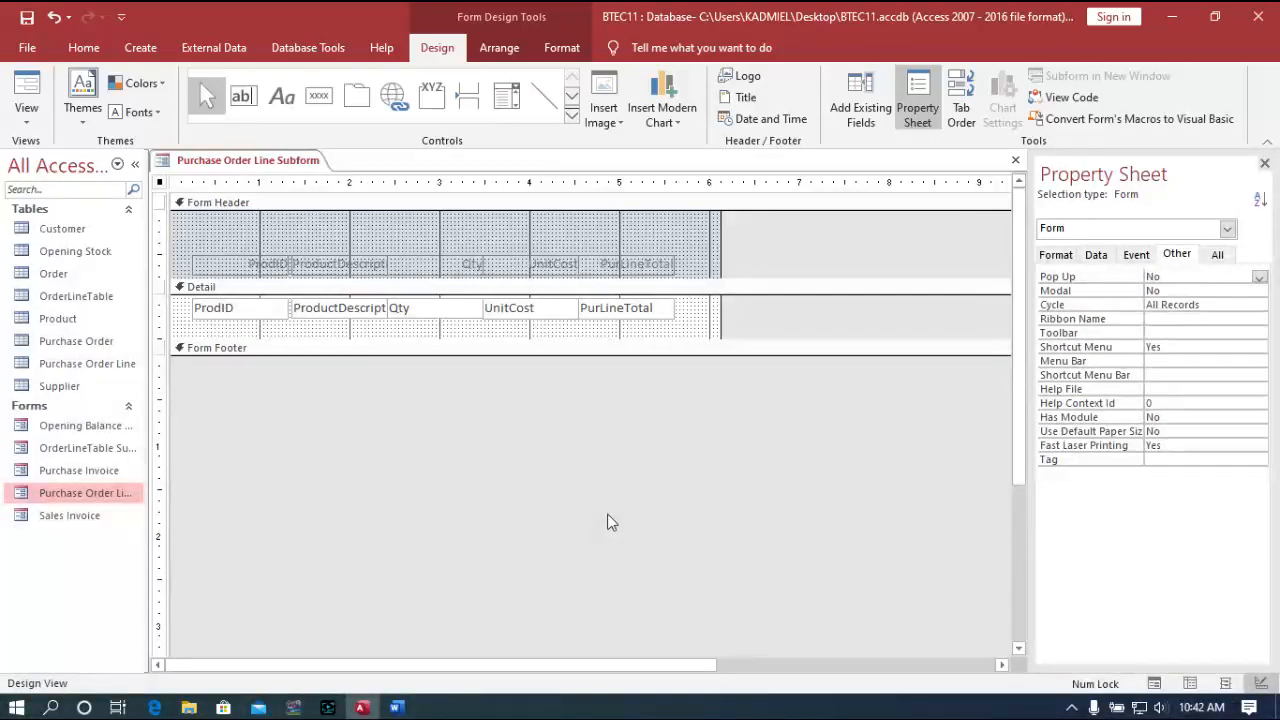
# Open the Expression Builder for the PurLineTotal text box's Control Source and clear the existing expression
pyautogui.click(652, 312)
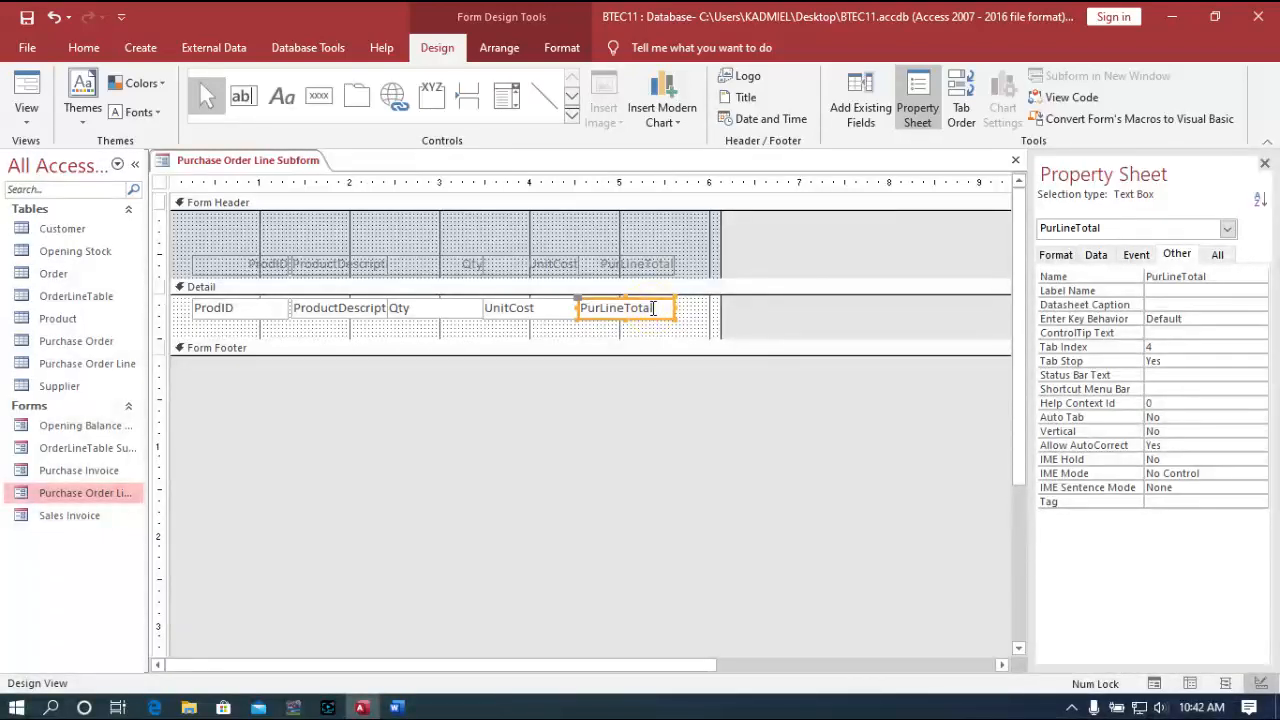
pyautogui.click(917, 112)
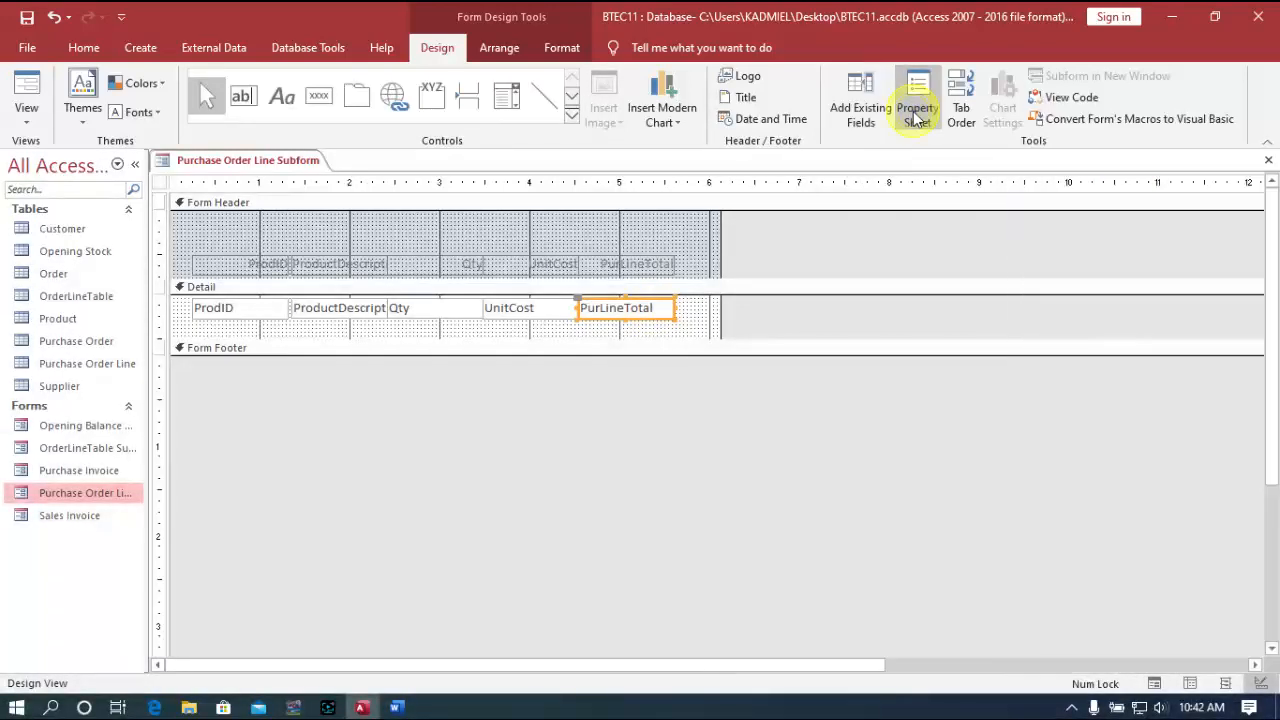
pyautogui.click(917, 117)
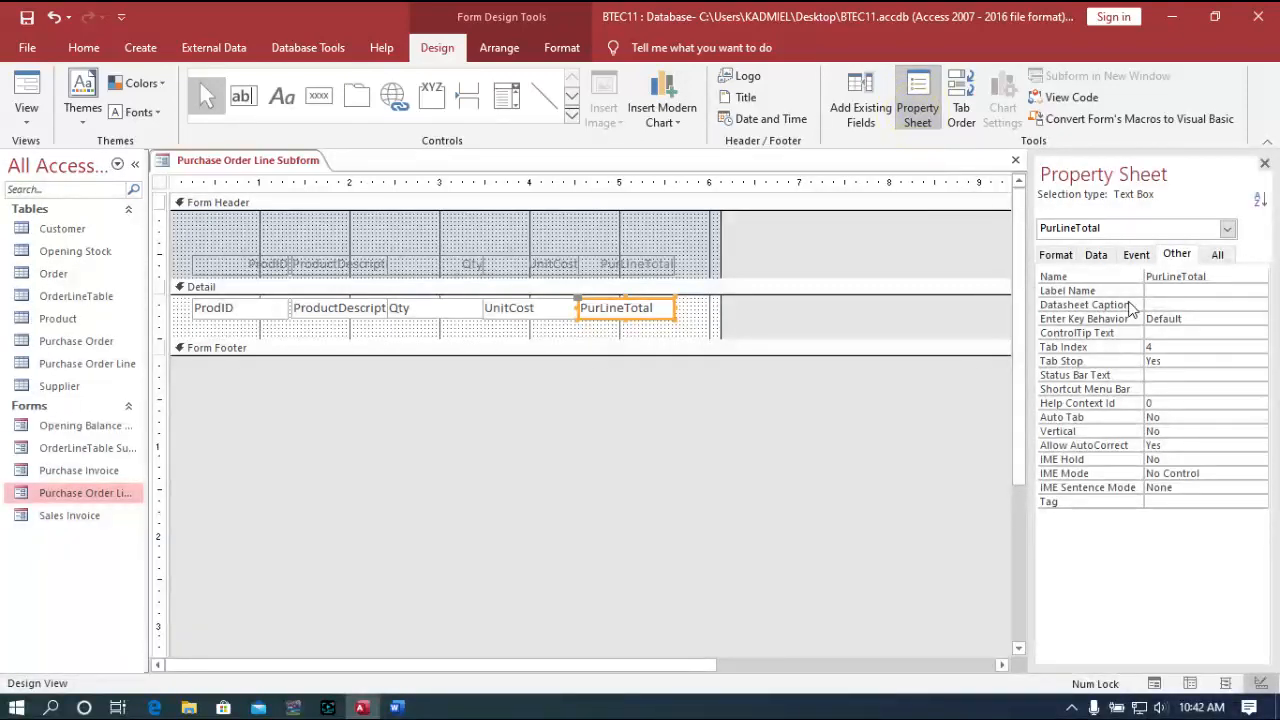
pyautogui.click(1097, 256)
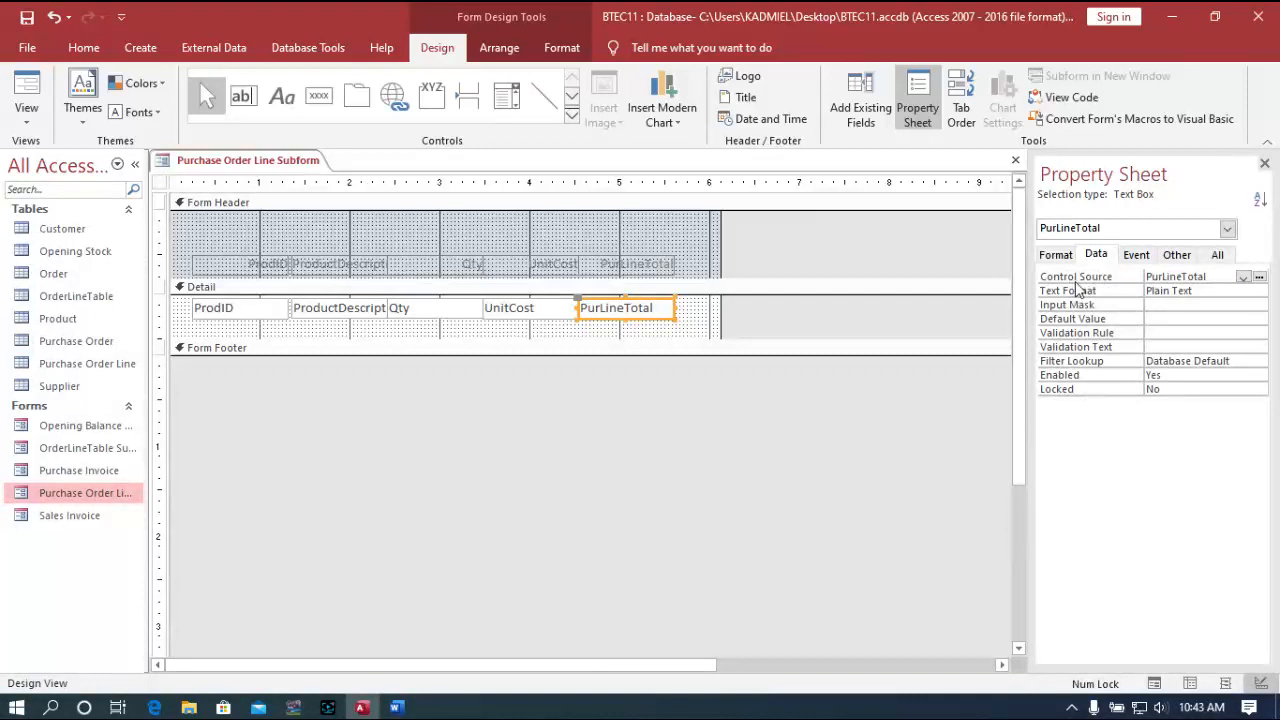
pyautogui.click(1260, 279)
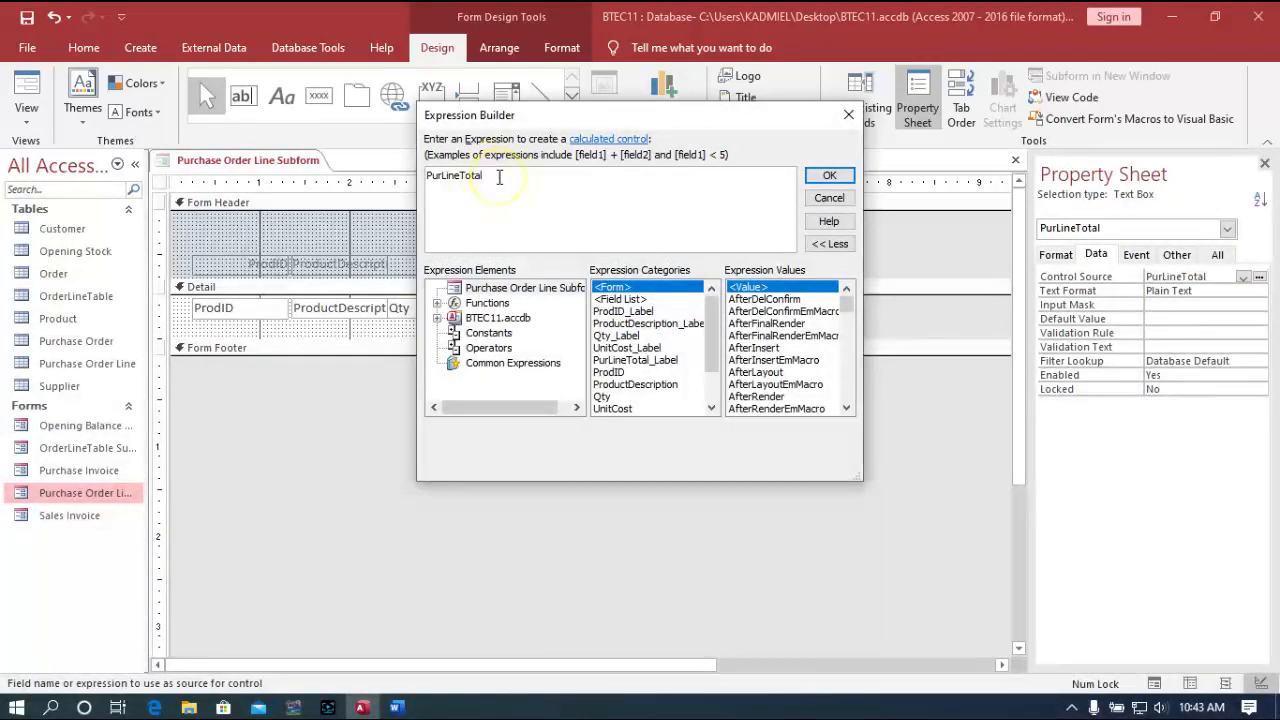
pyautogui.press('BackSpace')
pyautogui.press('BackSpace')
pyautogui.press('BackSpace')
pyautogui.press('BackSpace')
pyautogui.press('BackSpace')
pyautogui.press('BackSpace')
pyautogui.press('BackSpace')
pyautogui.press('BackSpace')
pyautogui.press('BackSpace')
pyautogui.press('BackSpace')
pyautogui.press('BackSpace')
# Switch to the Word document and fill the first table row with ProductId 1, ProductName Nido, Quantity 4, Unit Cost 6 and PlineTotal 24
pyautogui.click(400, 708)
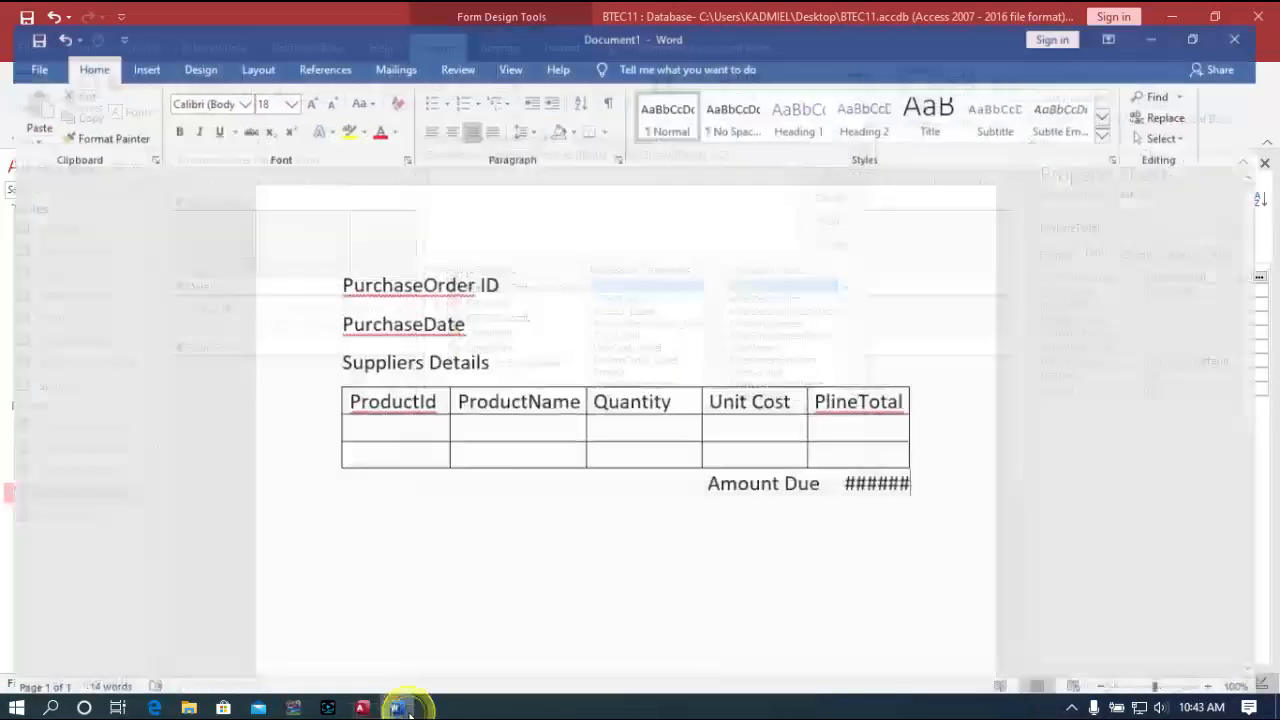
pyautogui.click(409, 427)
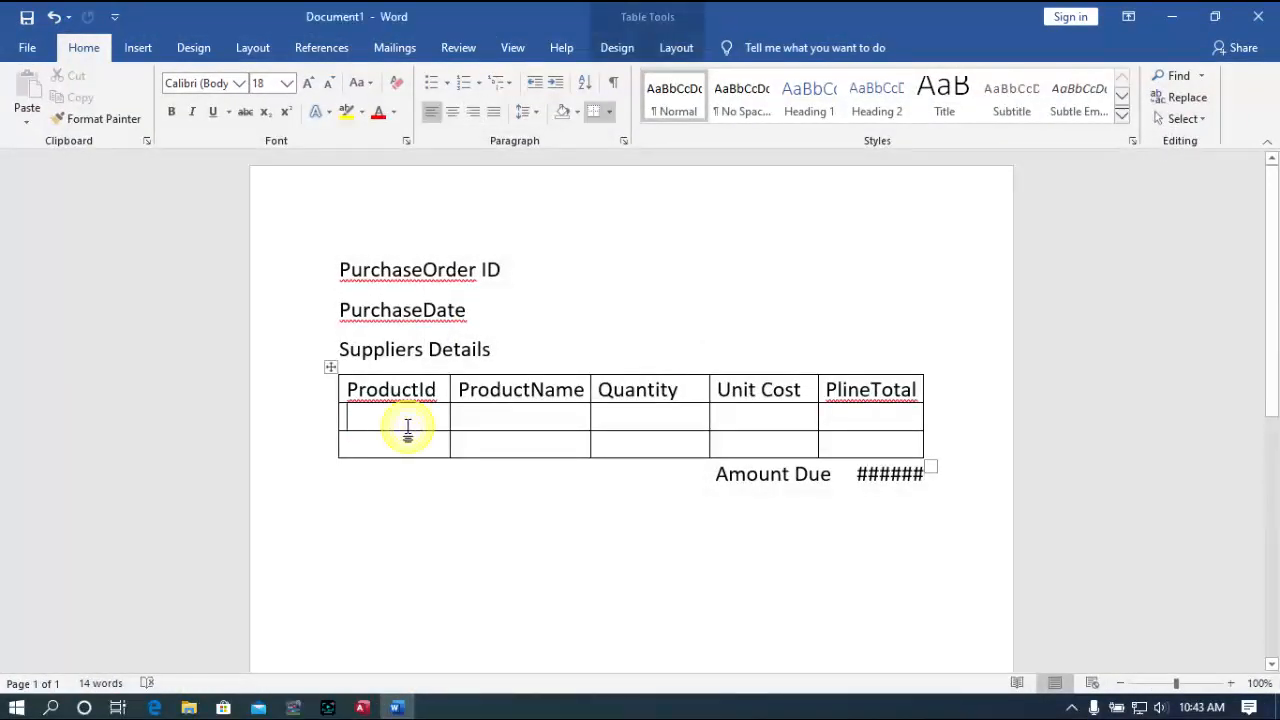
pyautogui.write('nid')
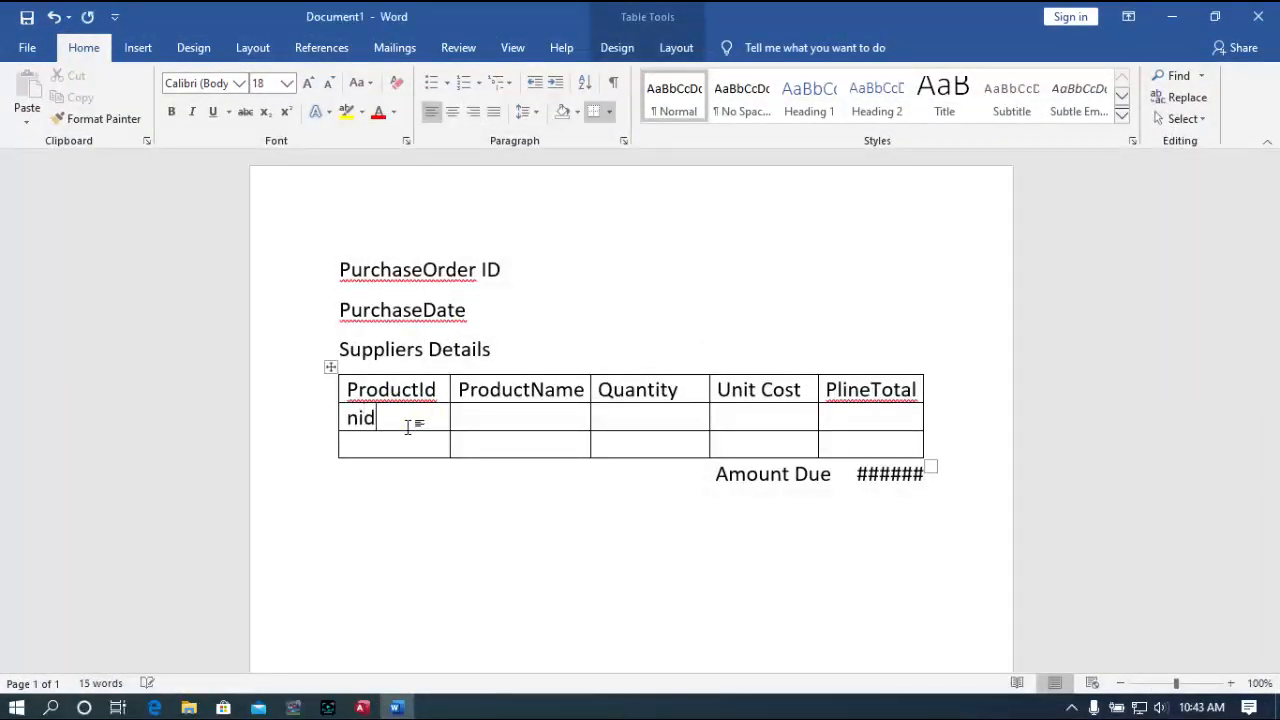
pyautogui.press('BackSpace')
pyautogui.press('BackSpace')
pyautogui.press('BackSpace')
pyautogui.write('1')
pyautogui.write('nid')
pyautogui.press('Tab')
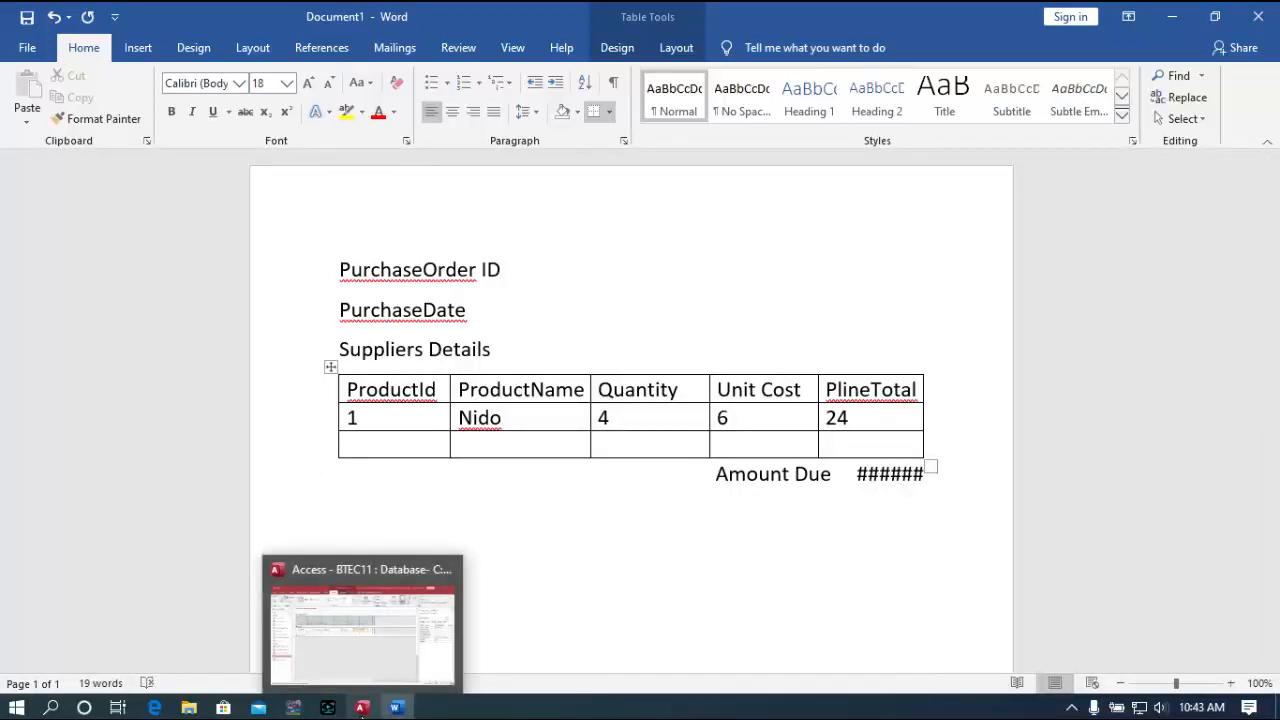
# Switch back to Access and set the PurLineTotal Control Source expression to [Qty]*[UnitCost]
pyautogui.click(362, 707)
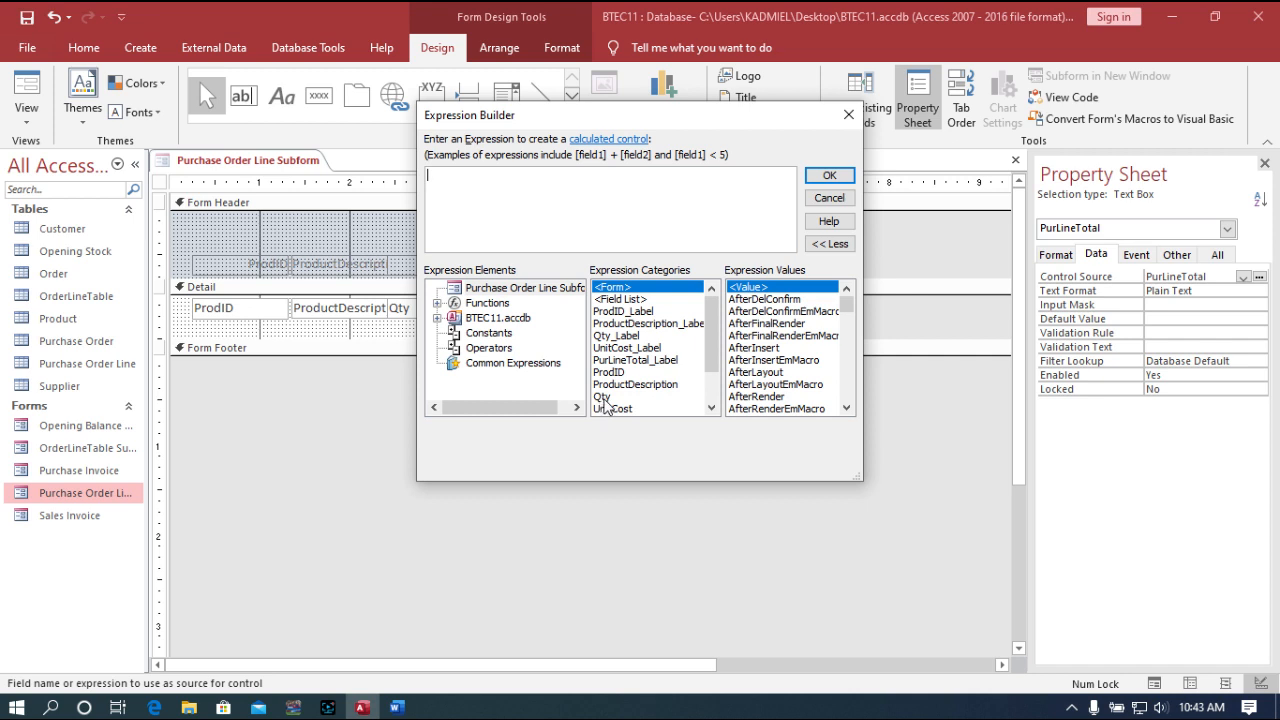
pyautogui.doubleClick(602, 398)
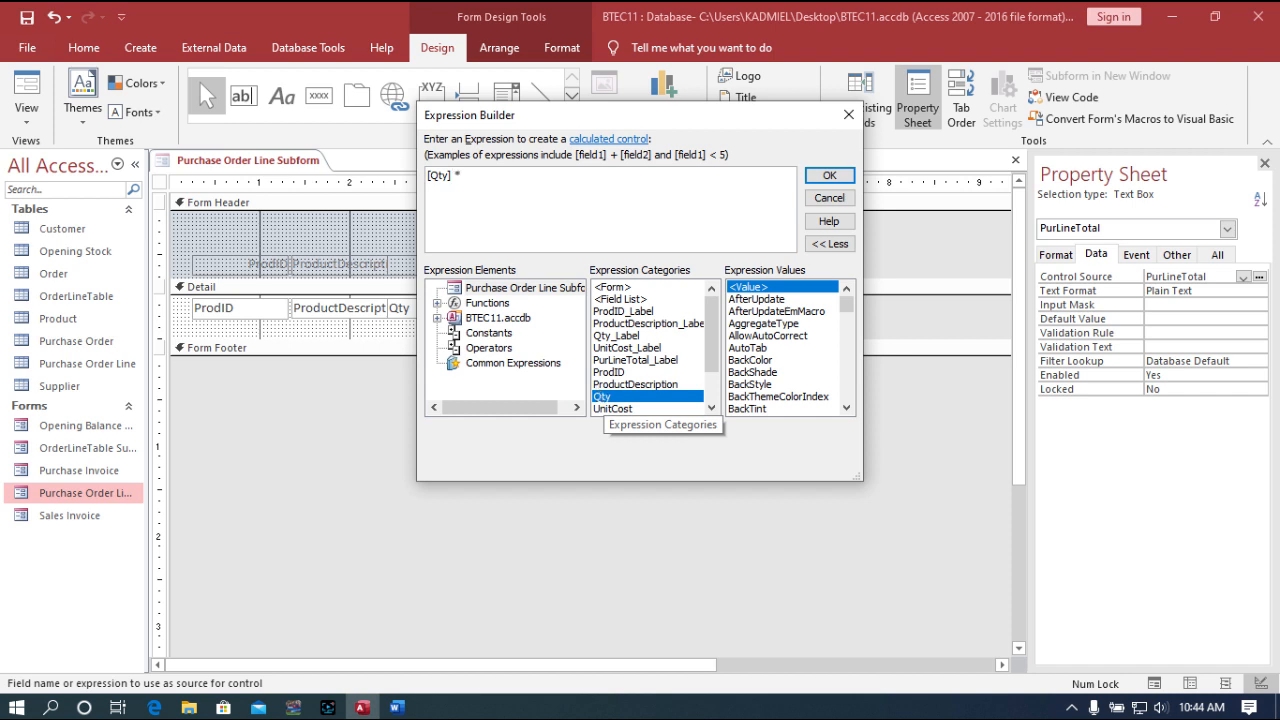
pyautogui.write('*')
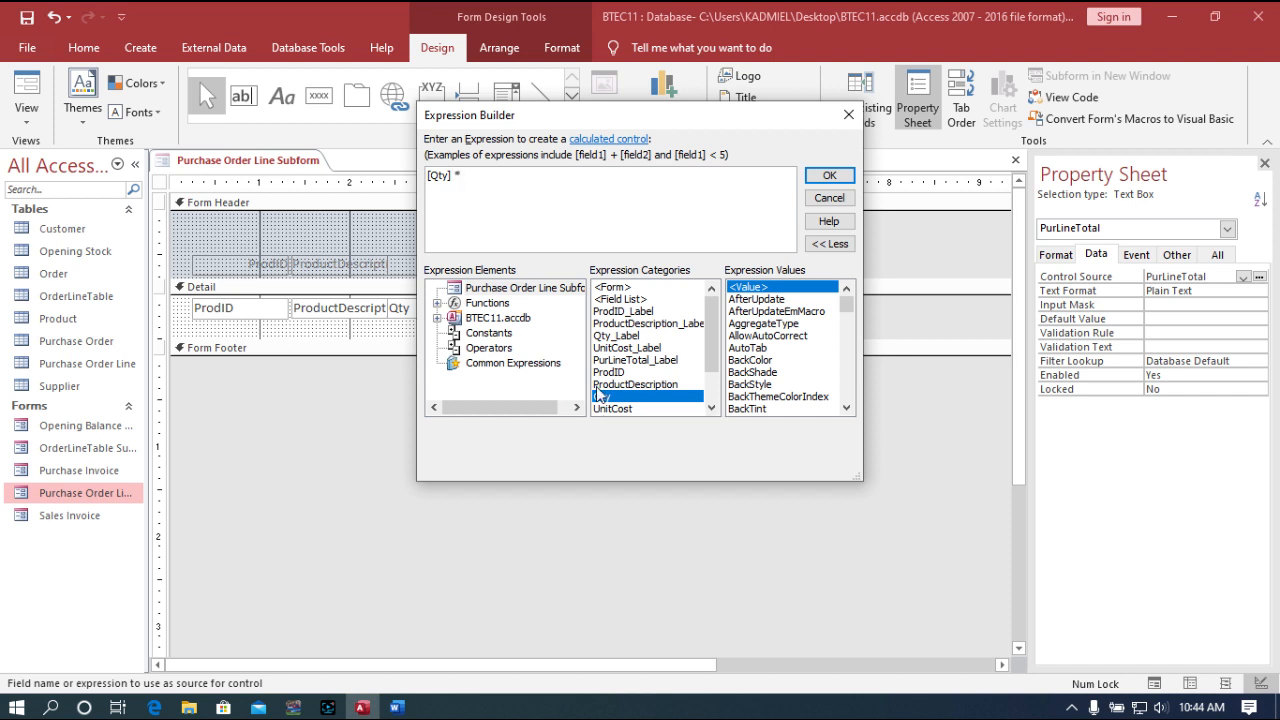
pyautogui.write('un')
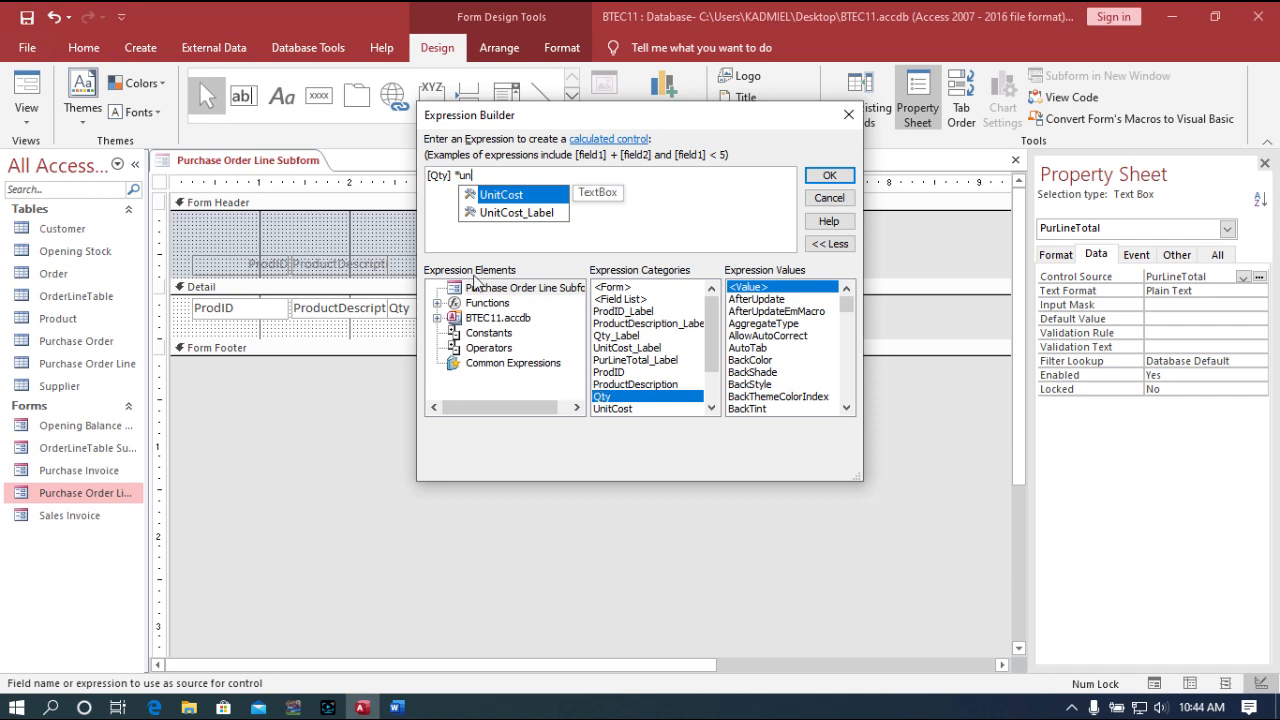
pyautogui.click(535, 196)
pyautogui.click(535, 196)
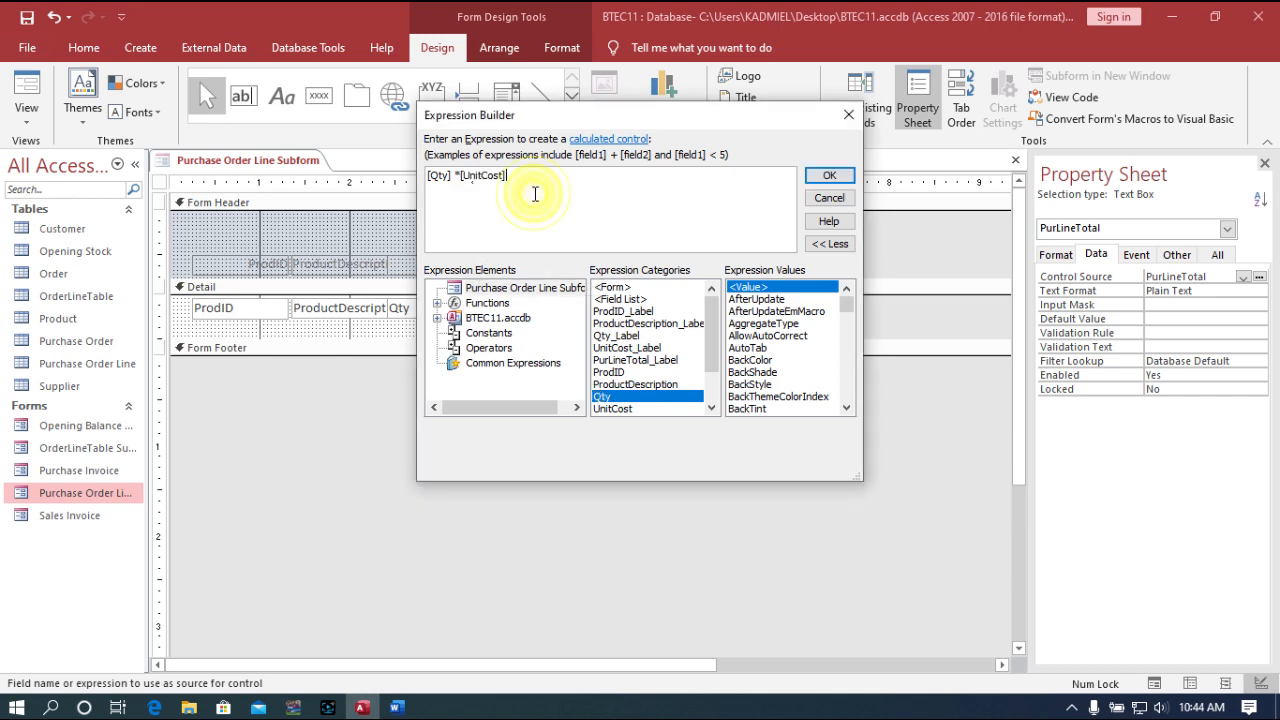
pyautogui.click(829, 176)
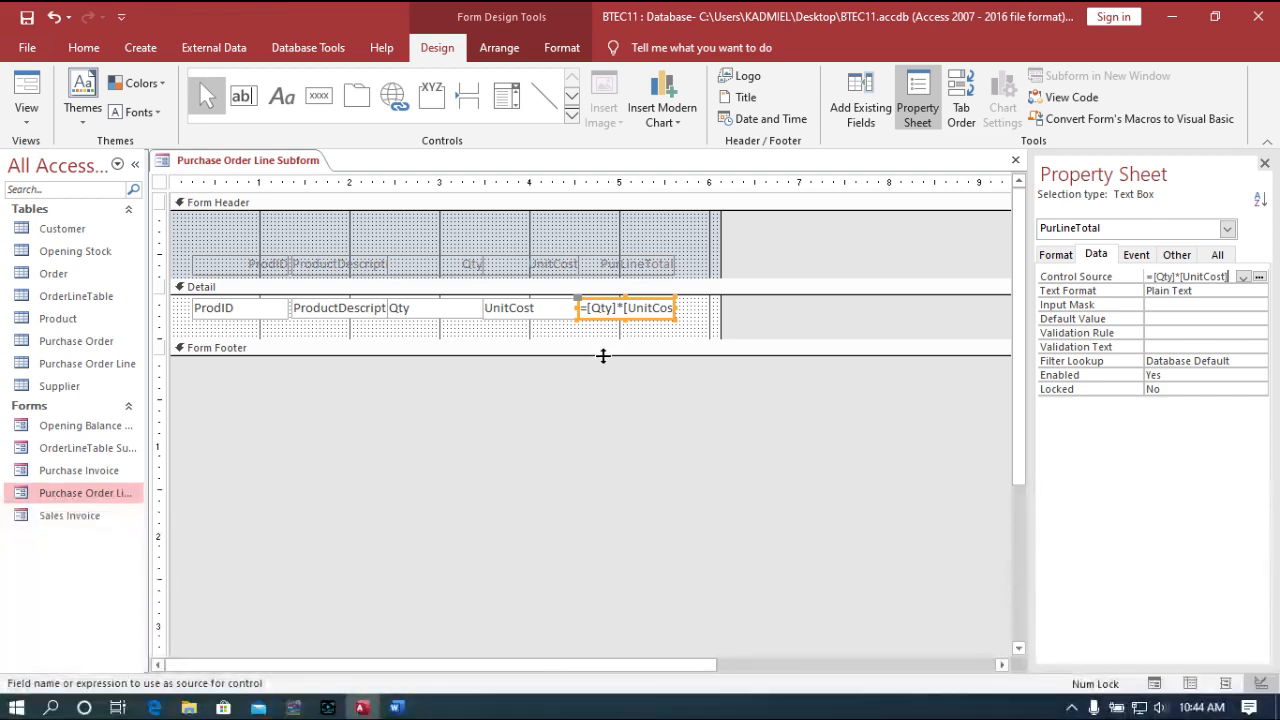
# Expand the Form Footer to about 1.2 inches high and place a text box in it beneath the PurLineTotal column
pyautogui.moveTo(603, 355); pyautogui.dragTo(600, 467)
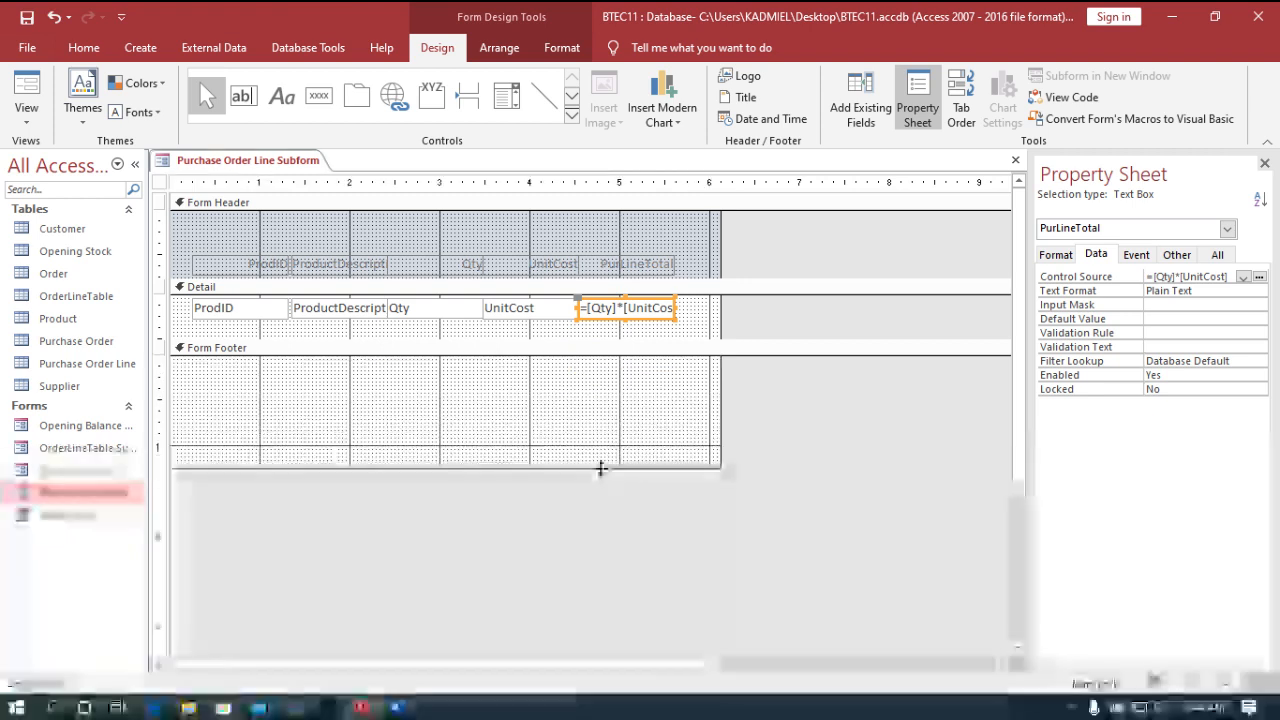
pyautogui.click(577, 395)
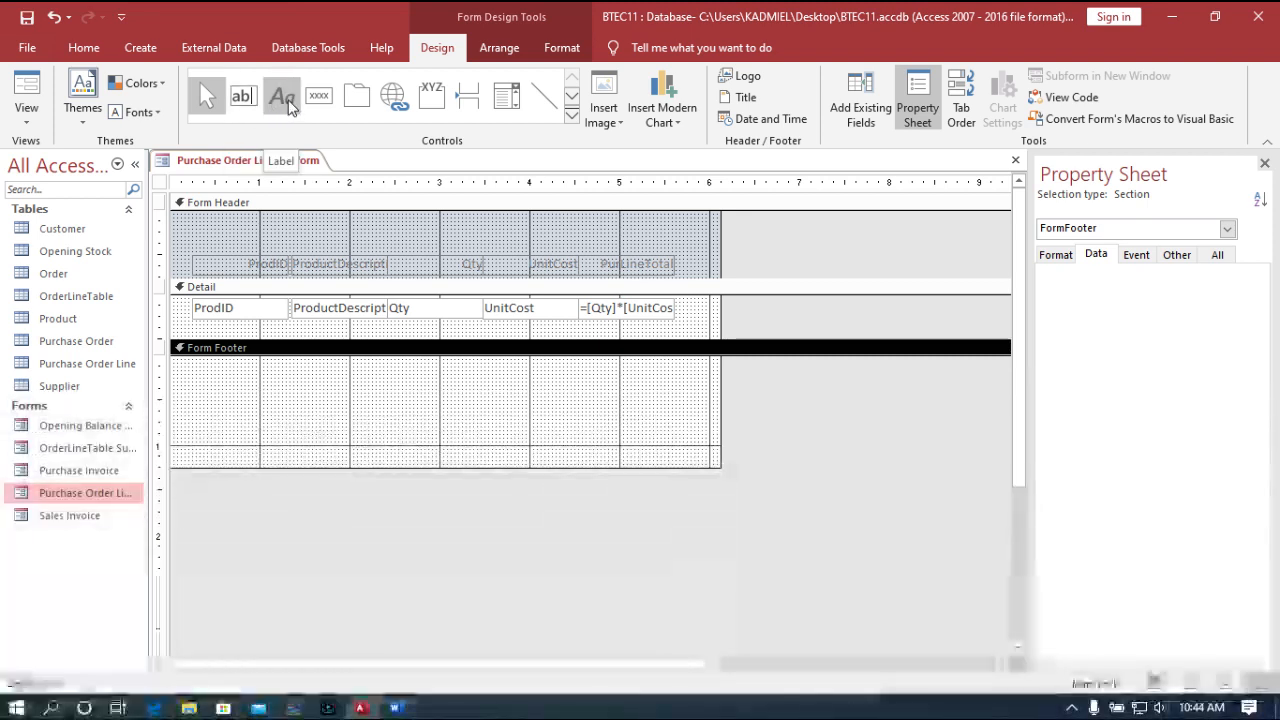
pyautogui.click(242, 96)
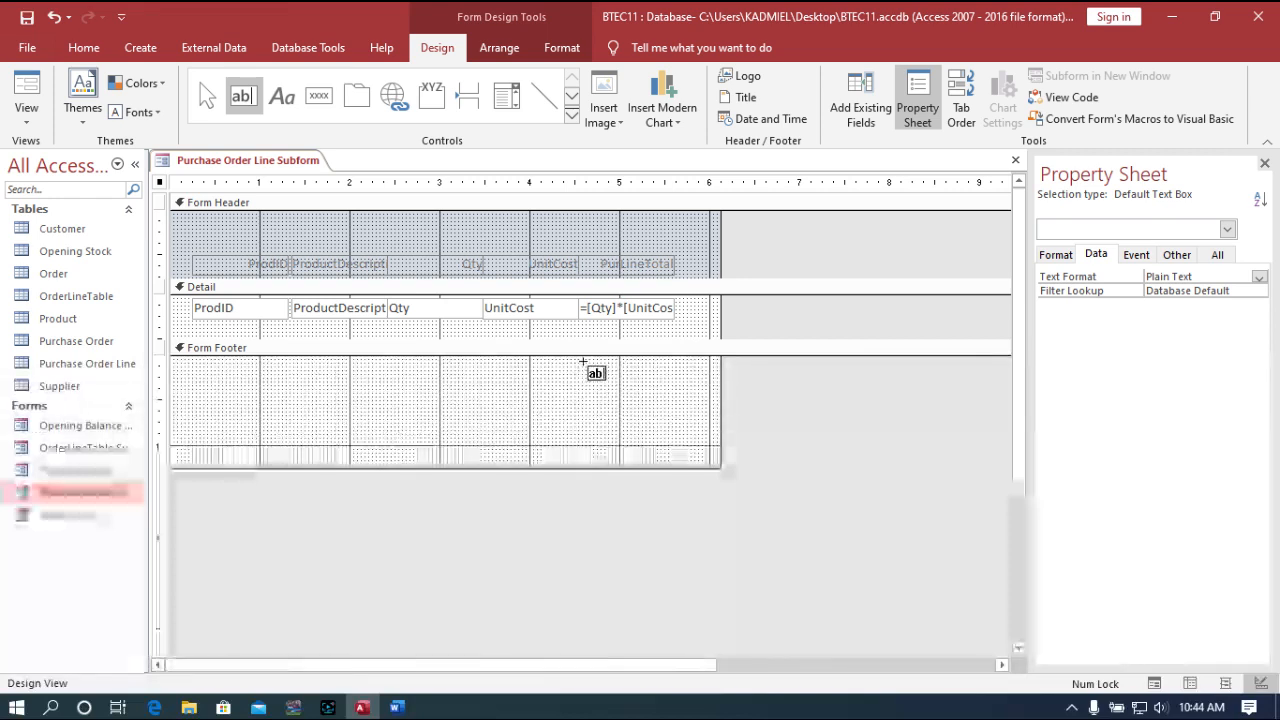
pyautogui.click(583, 363)
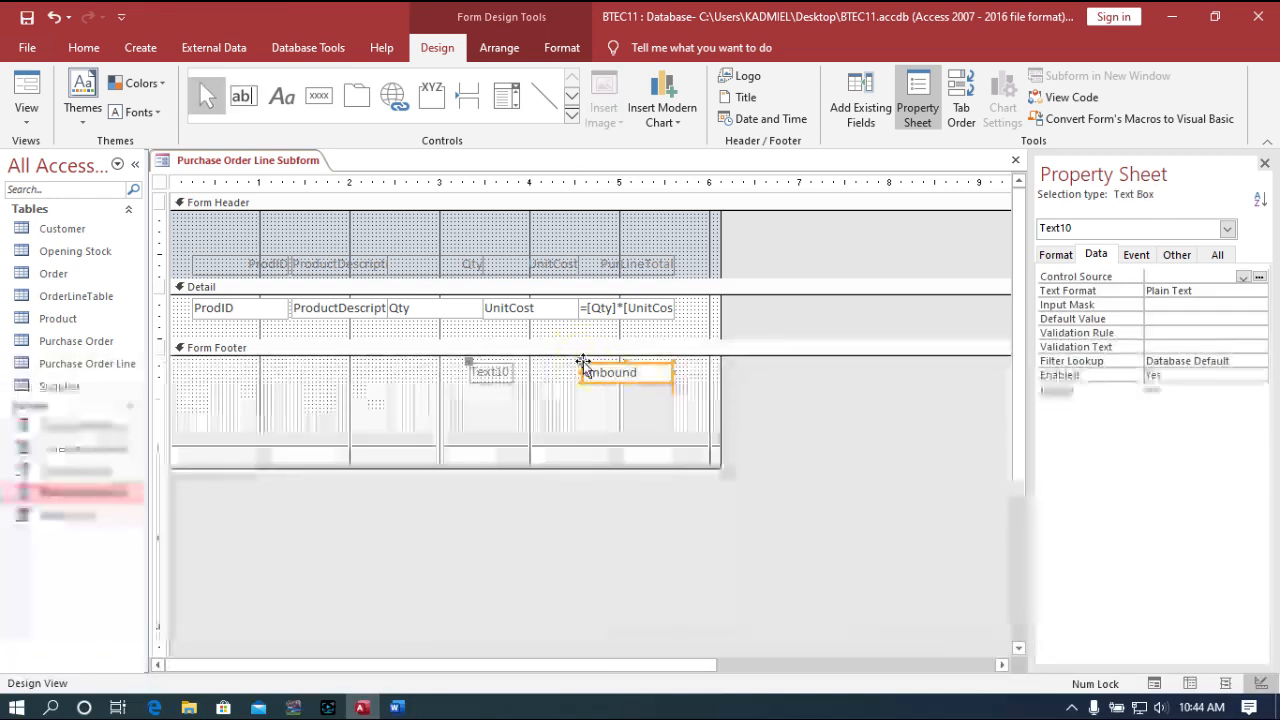
# Change the caption of the footer text box's label to Amount Due
pyautogui.click(490, 372)
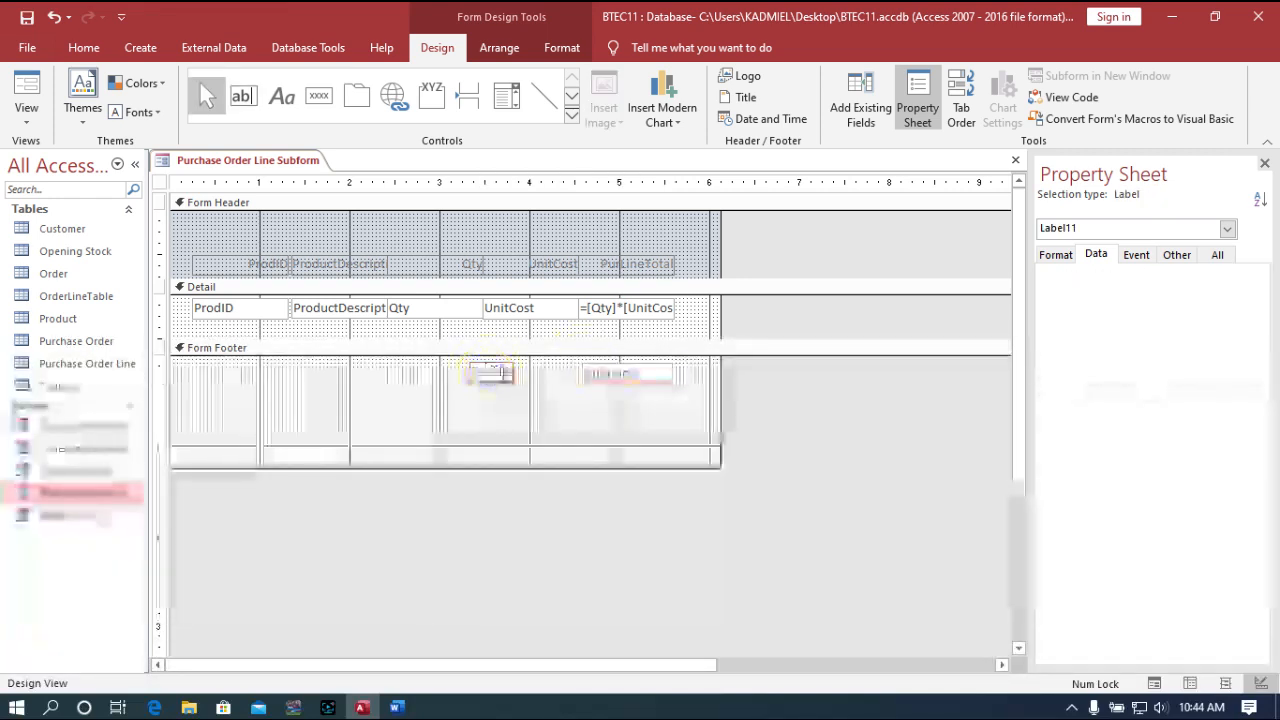
pyautogui.click(509, 373)
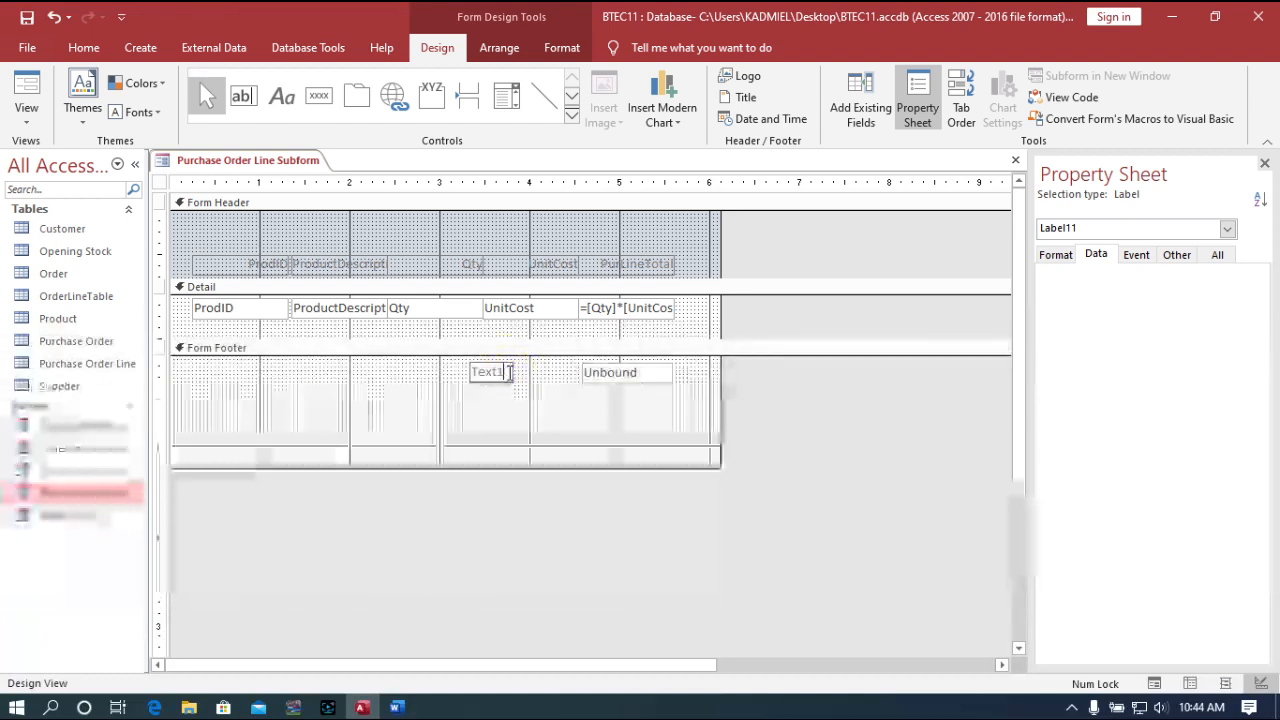
pyautogui.press('BackSpace')
pyautogui.press('BackSpace')
pyautogui.press('BackSpace')
pyautogui.press('BackSpace')
pyautogui.press('BackSpace')
pyautogui.press('BackSpace')
pyautogui.press('BackSpace')
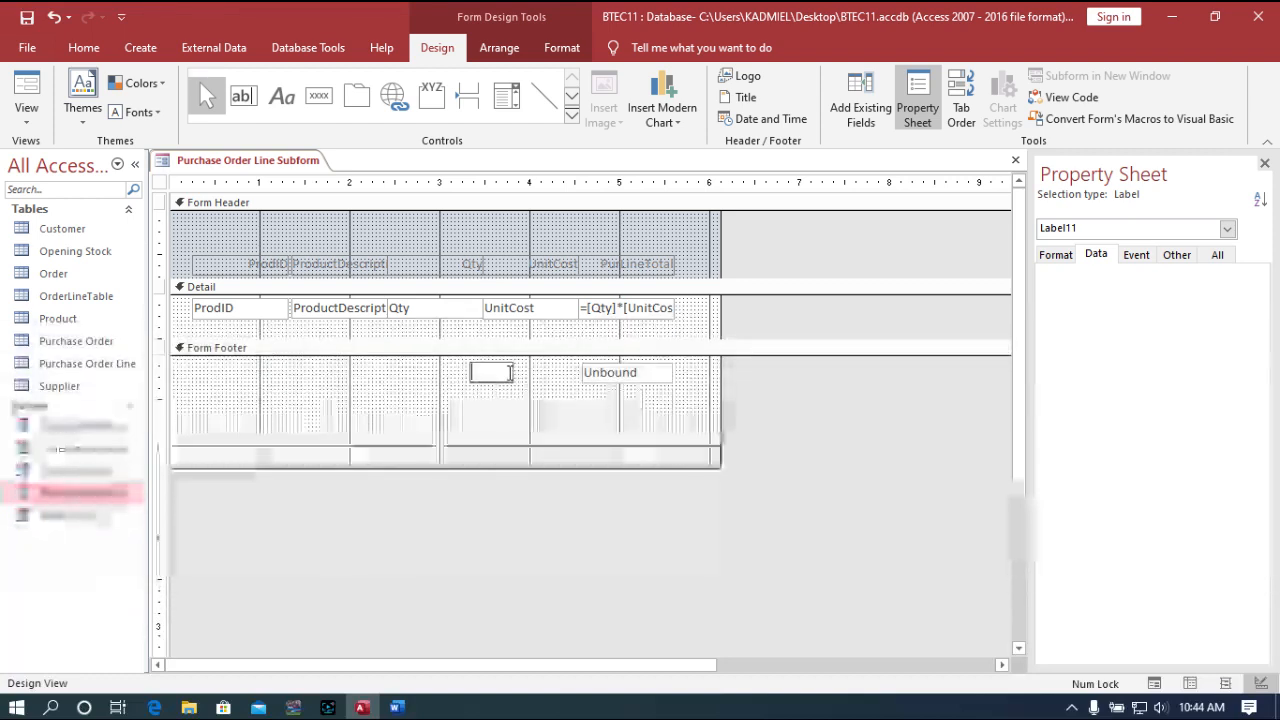
pyautogui.write('Amount')
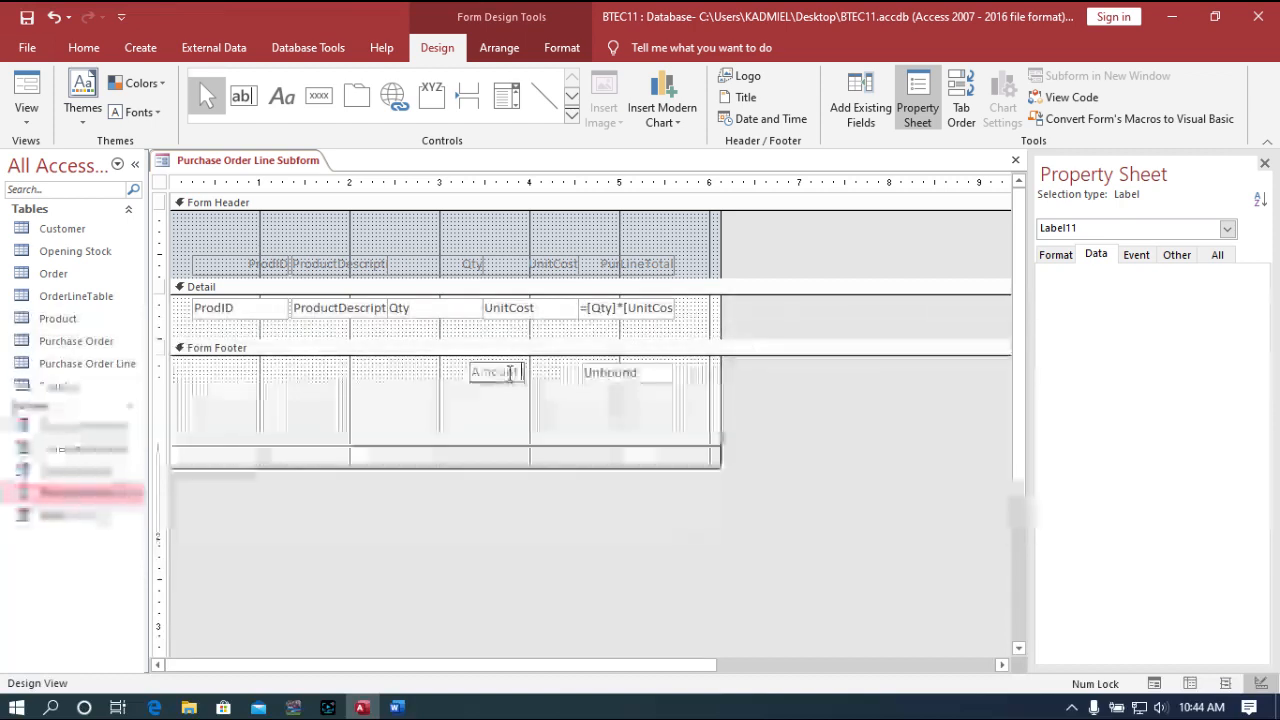
pyautogui.write(' Due')
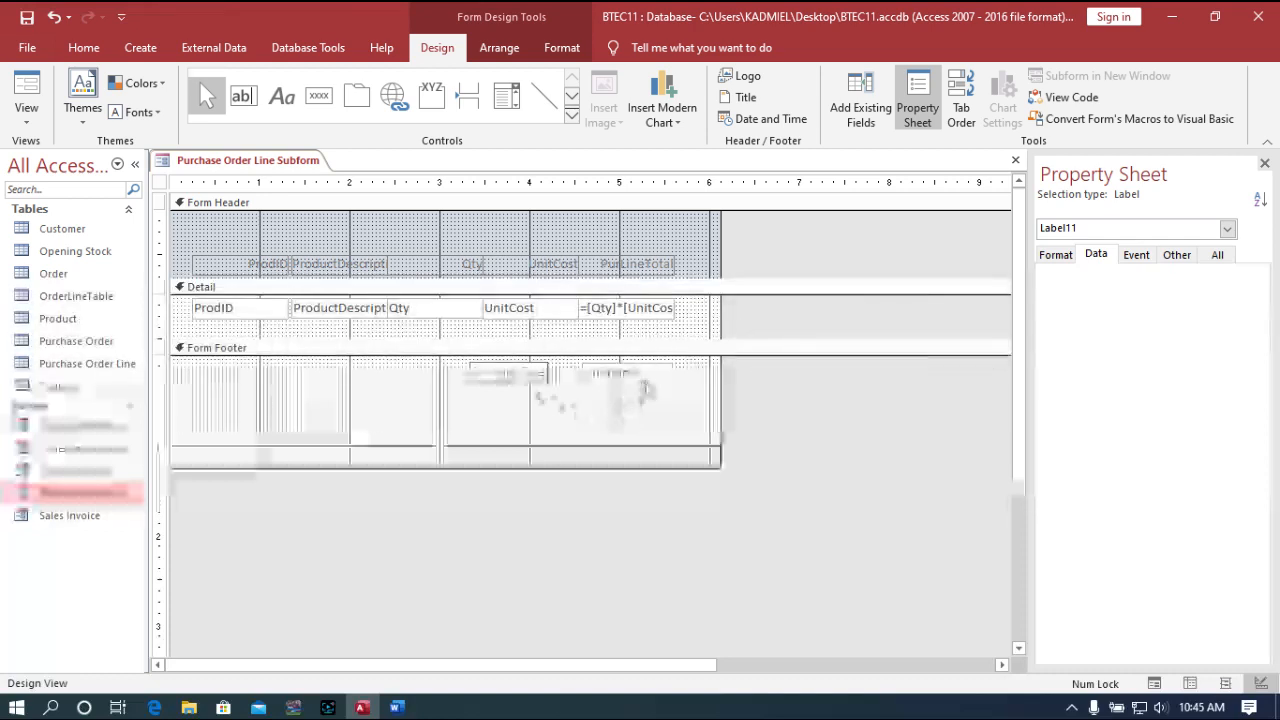
pyautogui.click(646, 382)
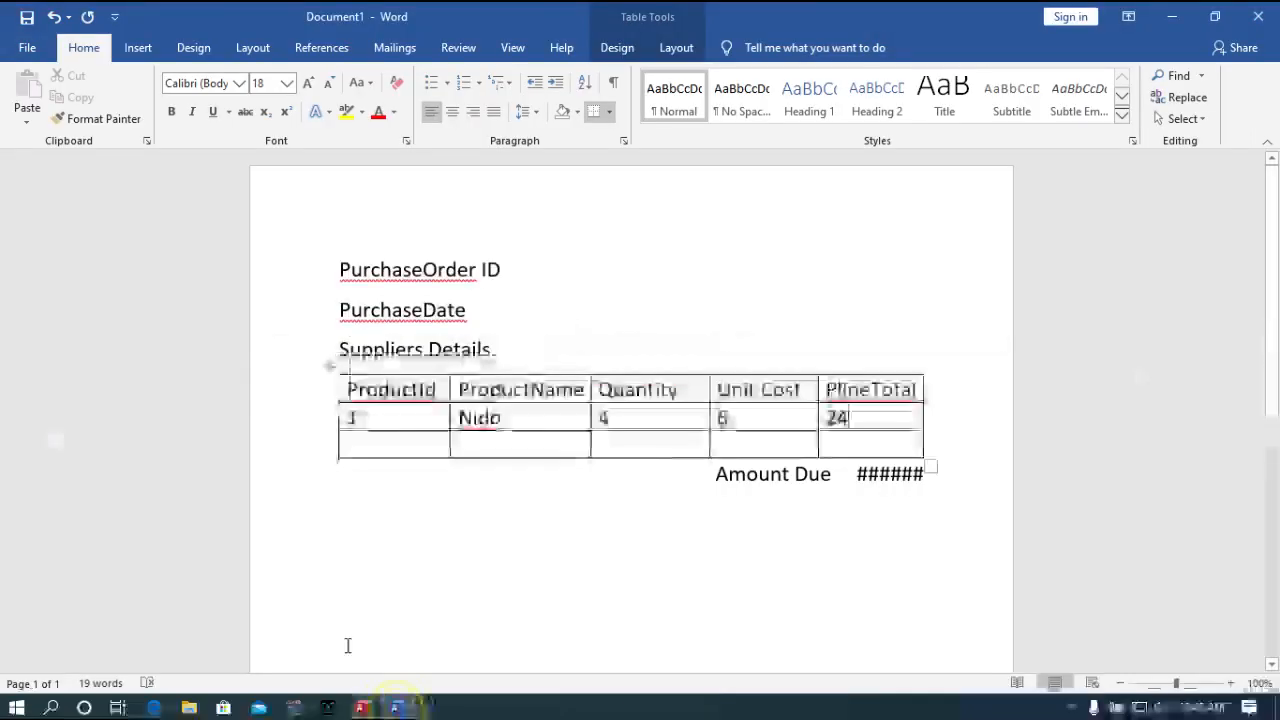
# Fill the second table row with ProductId 2, ProductName Sugar, Quantity 5, Unit Cost 8 and PlineTotal 40
pyautogui.click(433, 444)
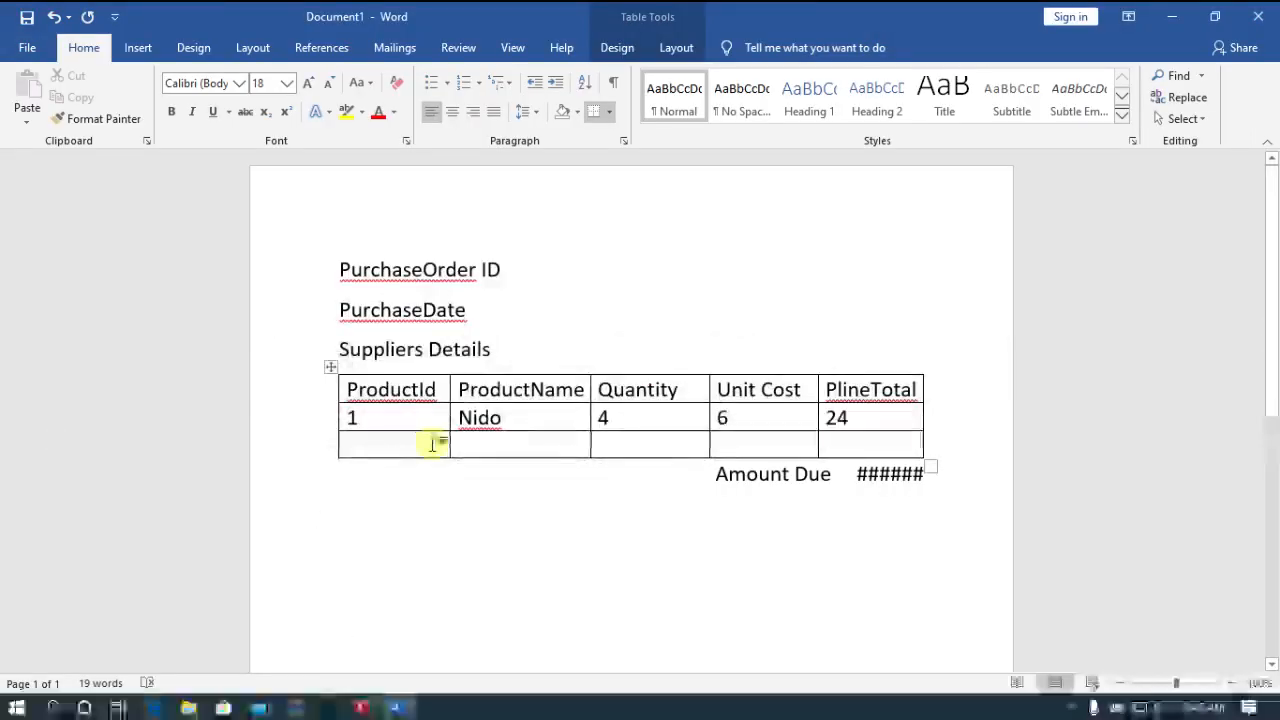
pyautogui.write('2')
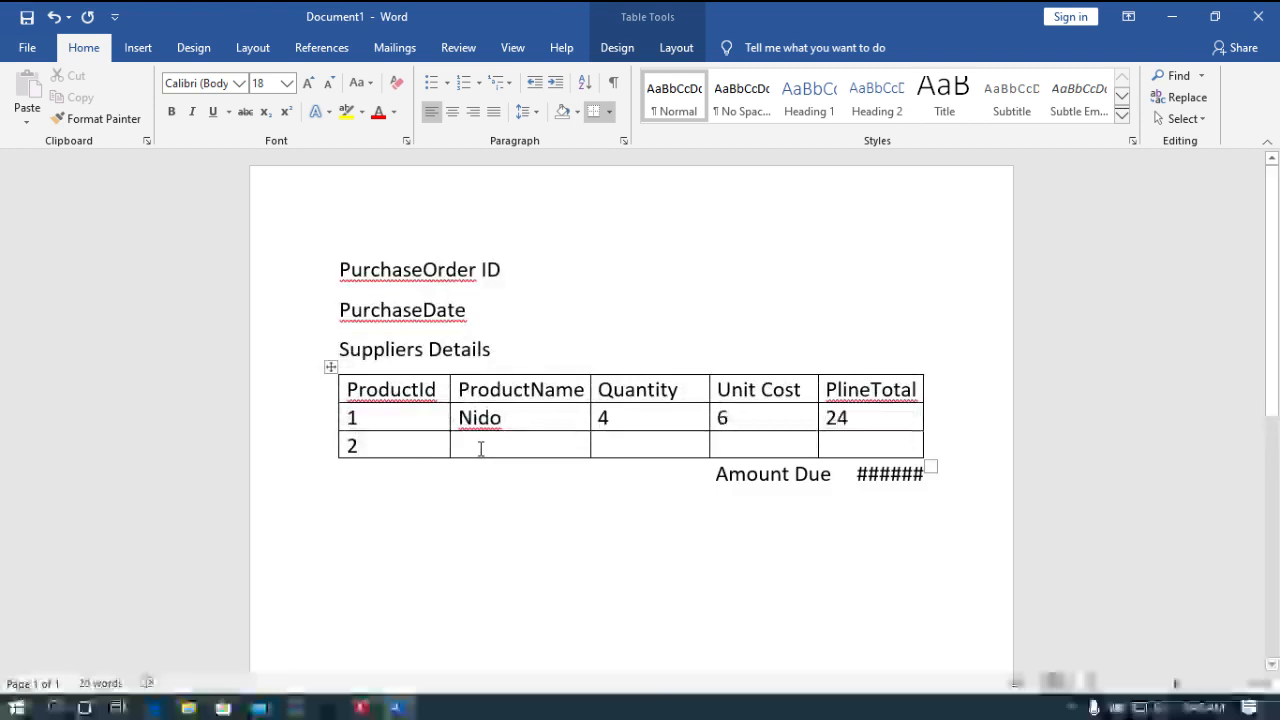
pyautogui.click(480, 448)
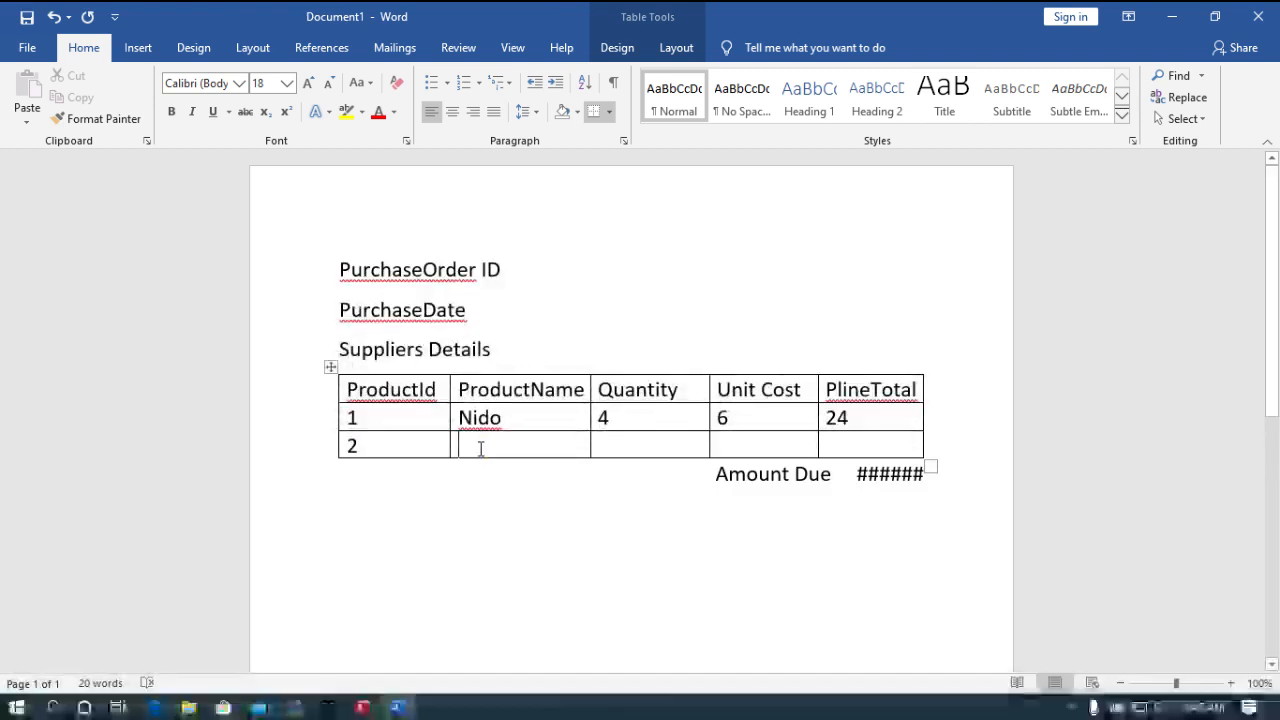
pyautogui.write('Sugar')
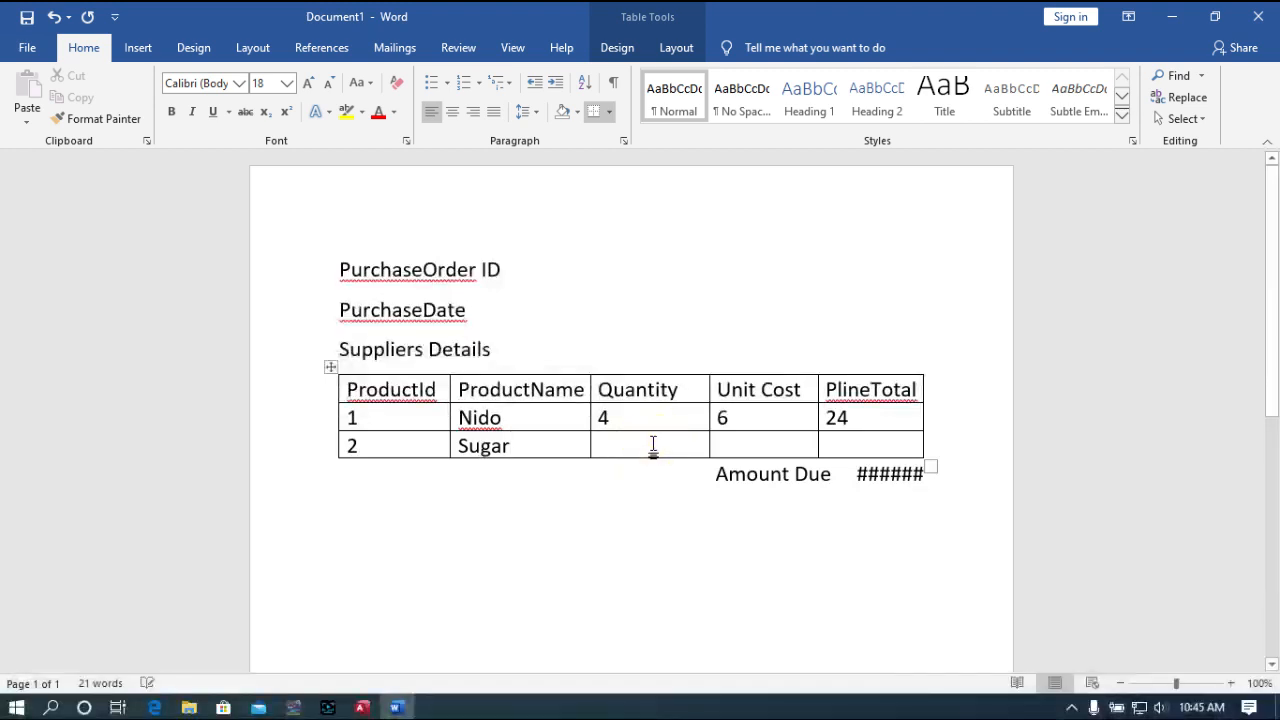
pyautogui.write('5 ')
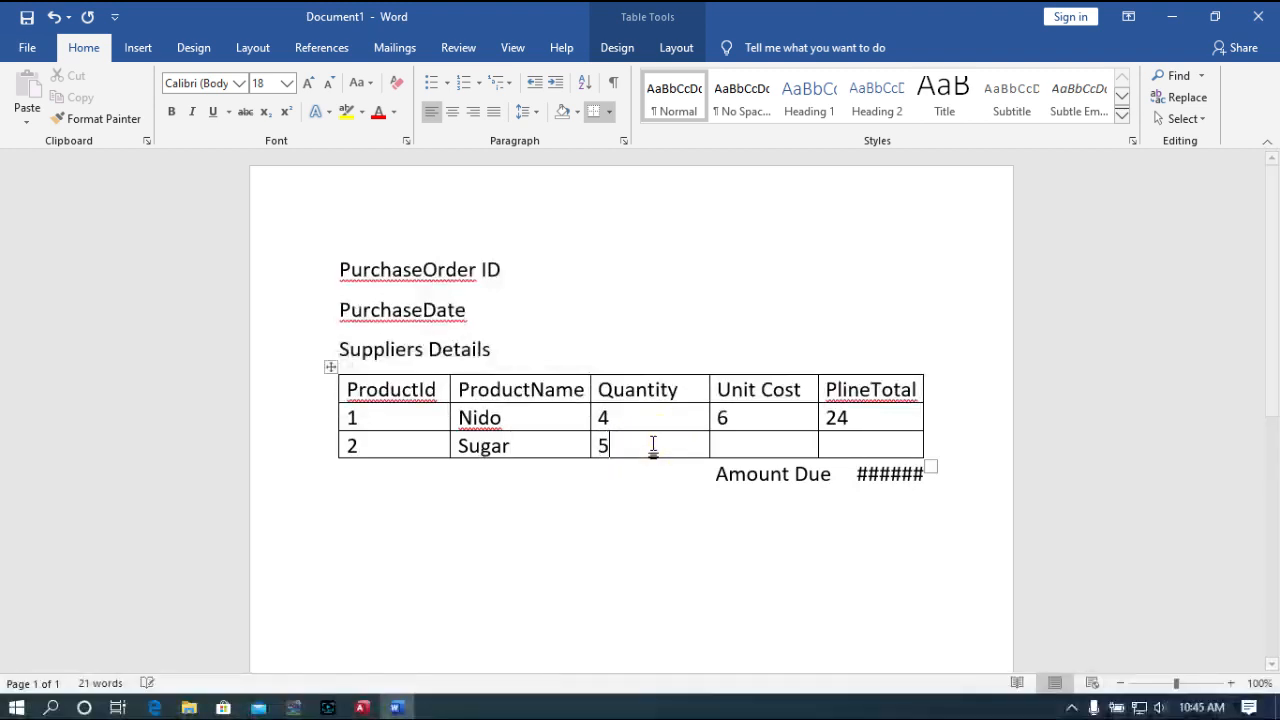
pyautogui.write('8')
pyautogui.press('Tab')
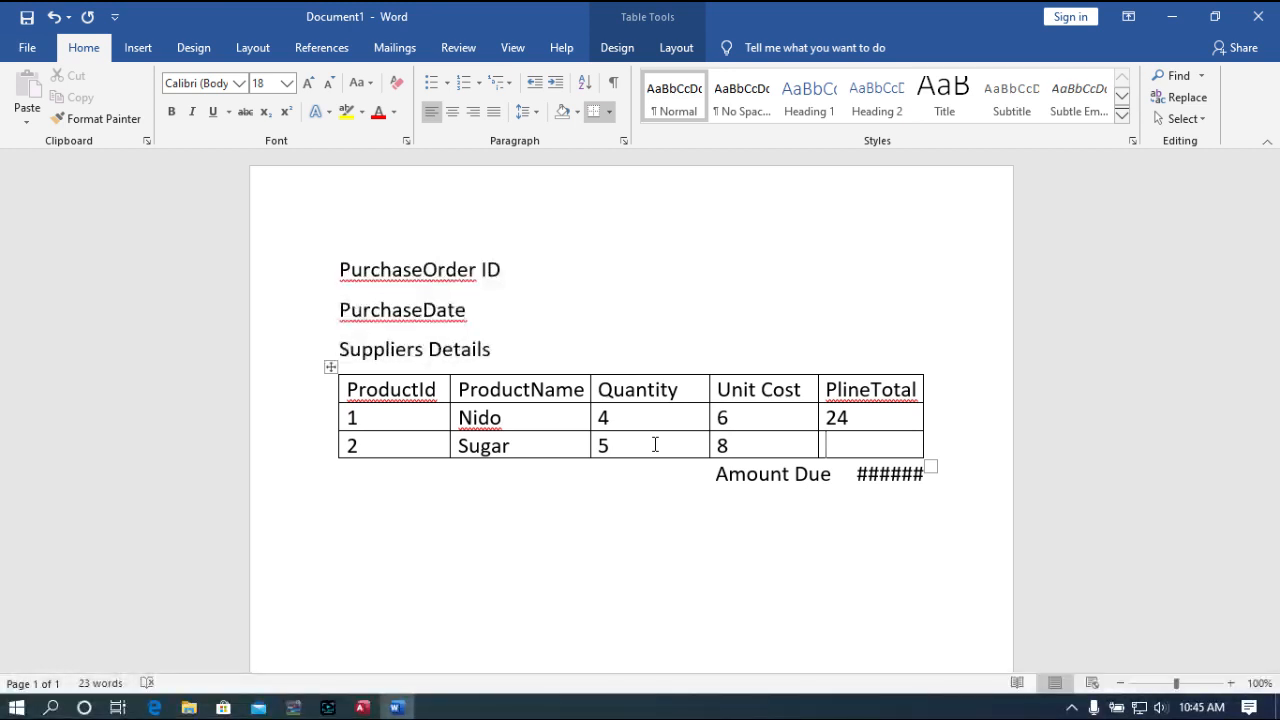
pyautogui.write('40')
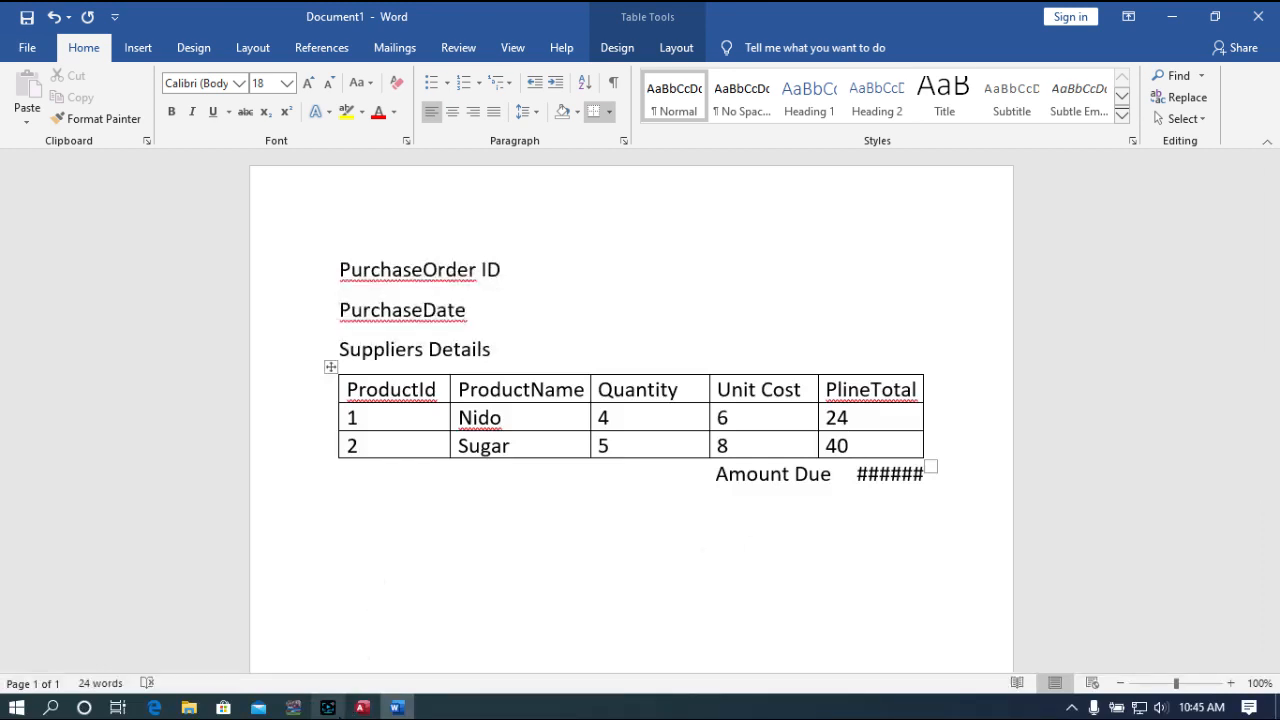
pyautogui.click(327, 707)
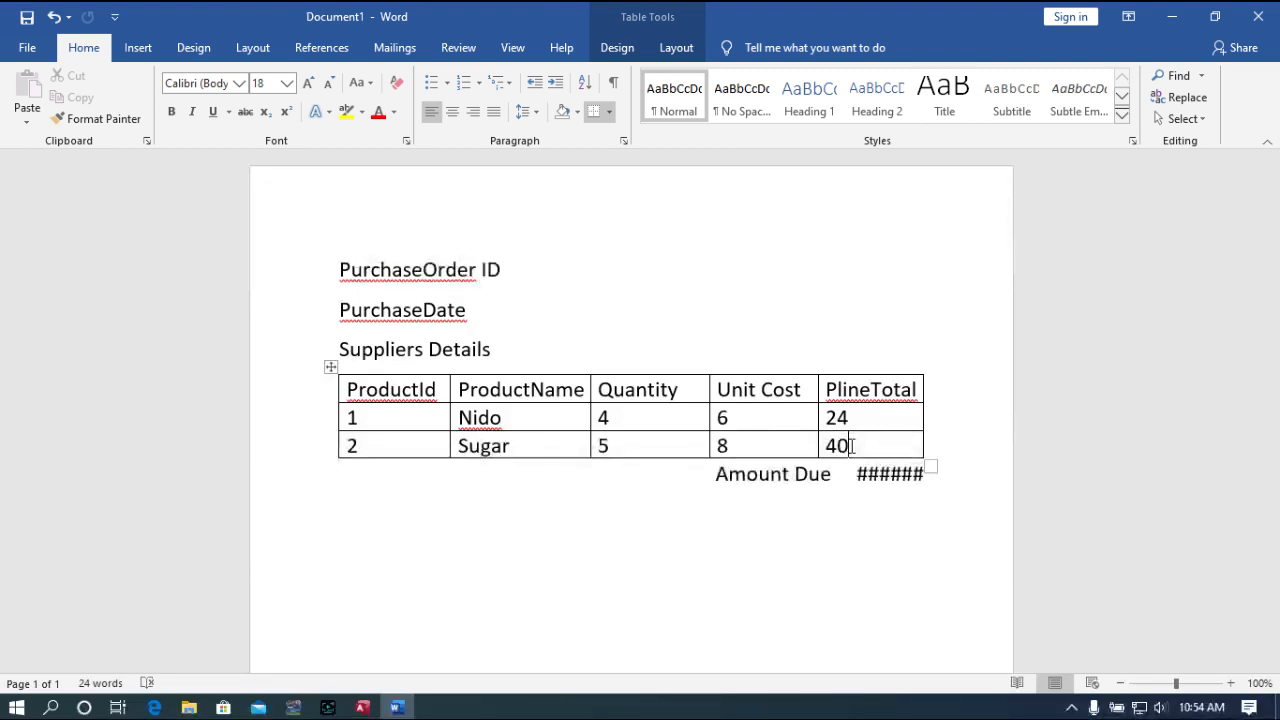
# Replace the ###### placeholder beside Amount Due below the table with 64
pyautogui.click(850, 446)
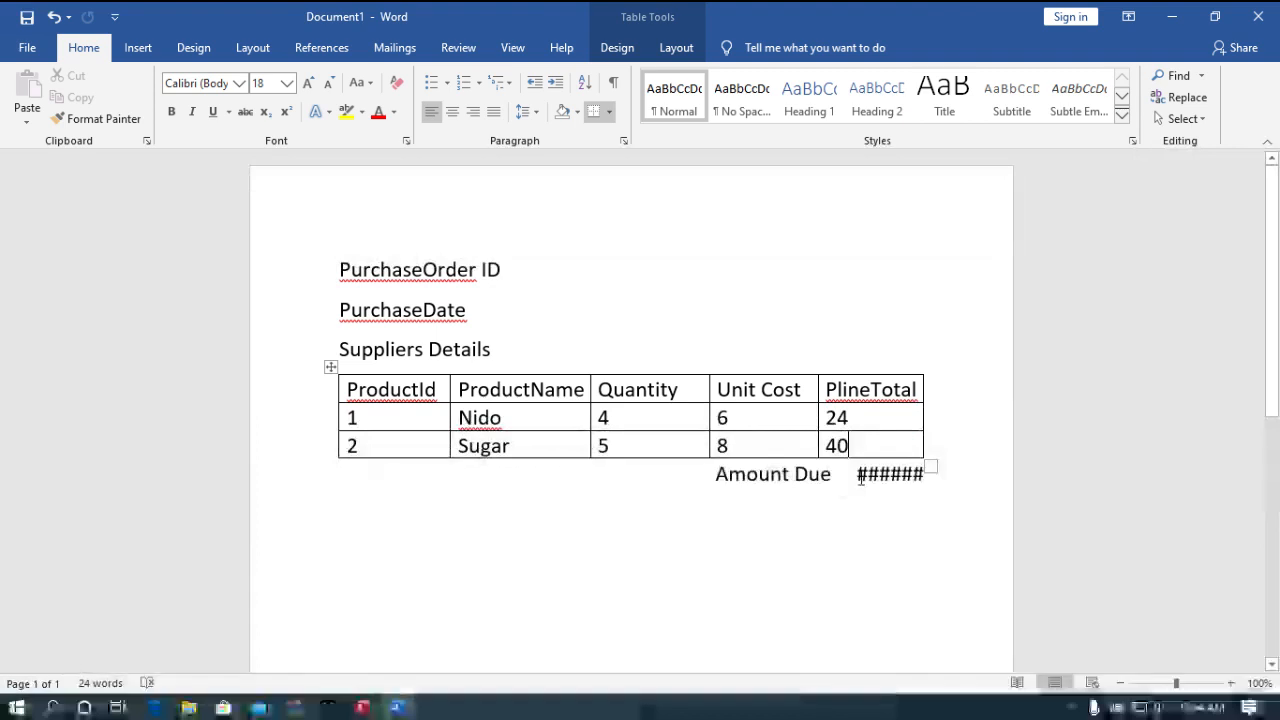
pyautogui.click(921, 468)
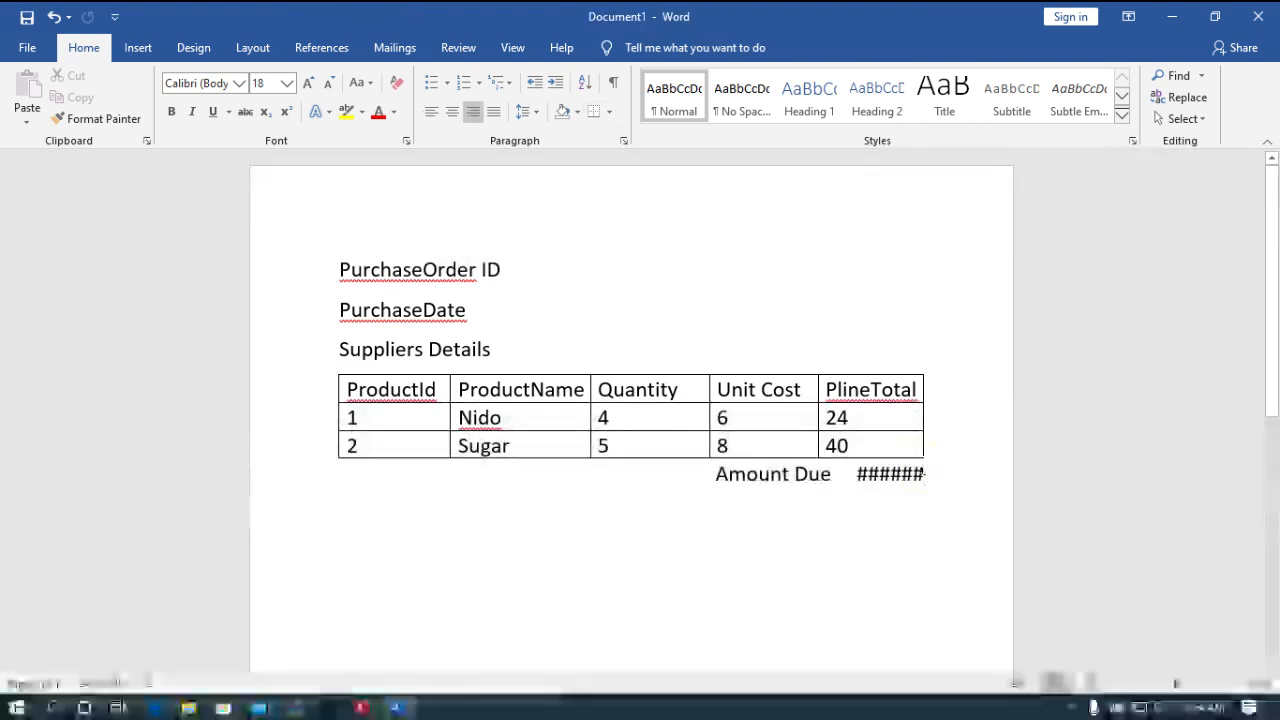
pyautogui.press('BackSpace')
pyautogui.press('BackSpace')
pyautogui.press('BackSpace')
pyautogui.press('BackSpace')
pyautogui.press('BackSpace')
pyautogui.press('BackSpace')
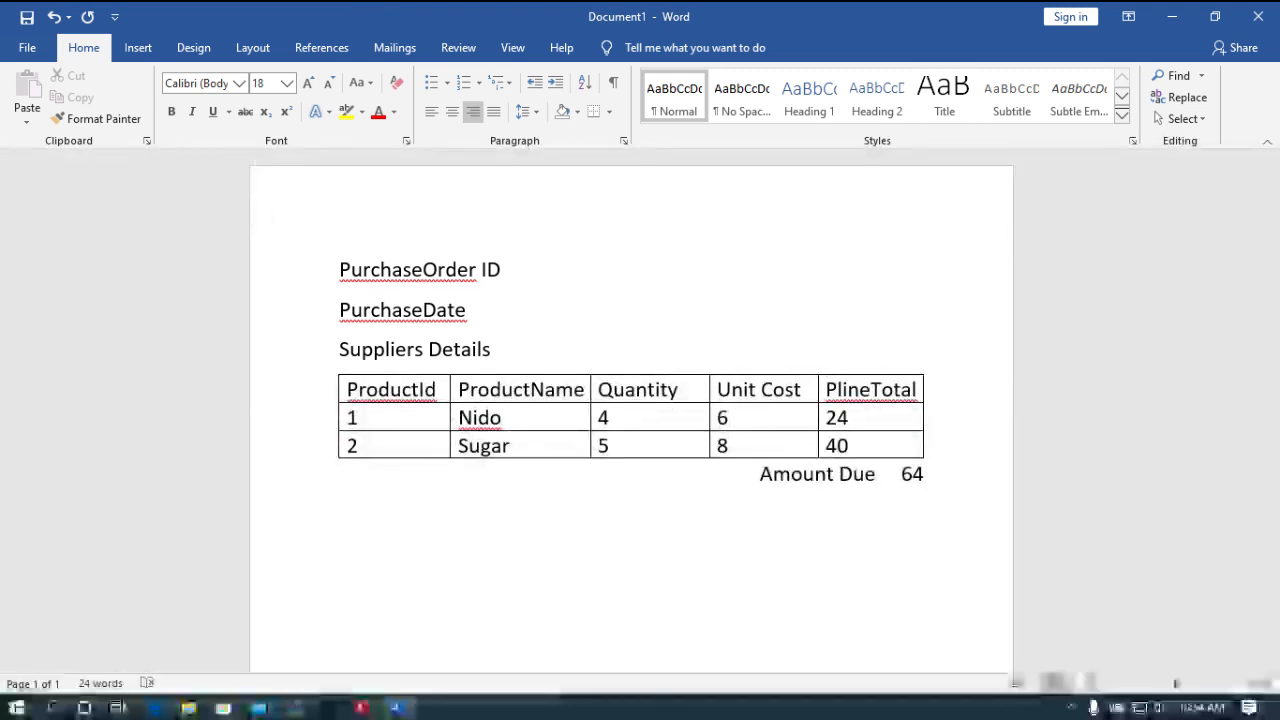
pyautogui.click(694, 614)
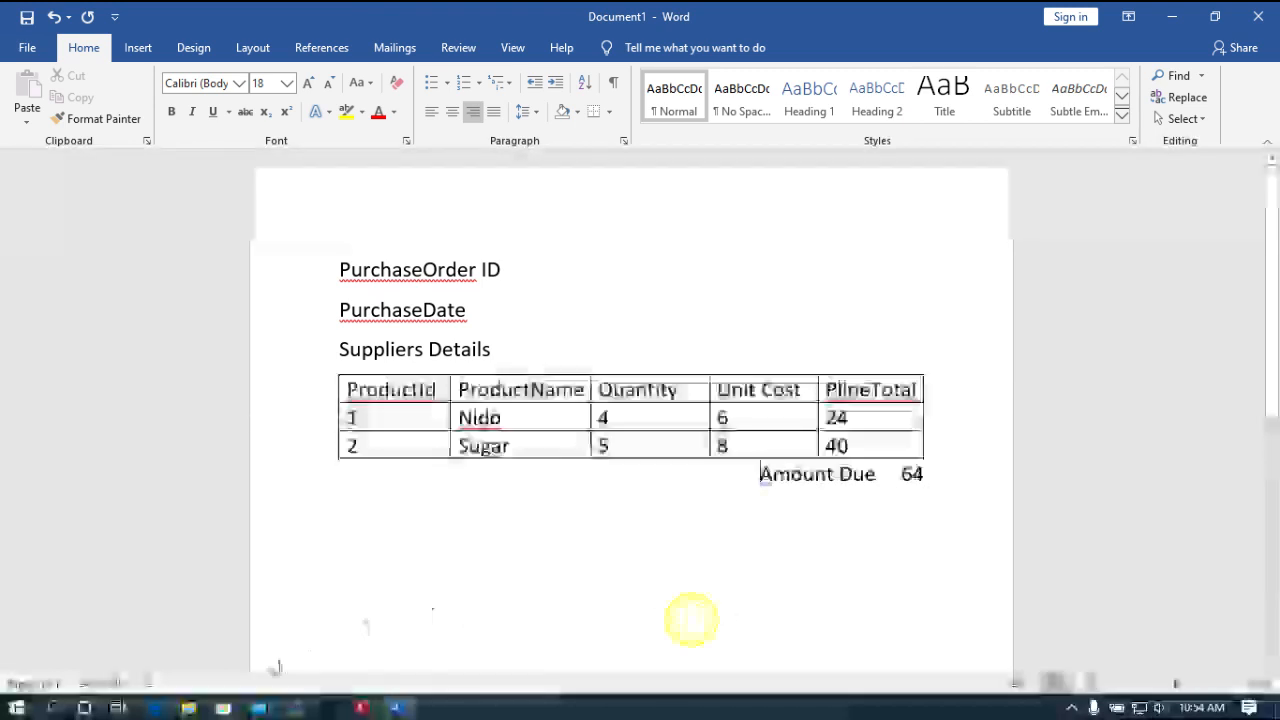
# Switch back to Access and rename the footer text box as Amount Due
pyautogui.click(363, 709)
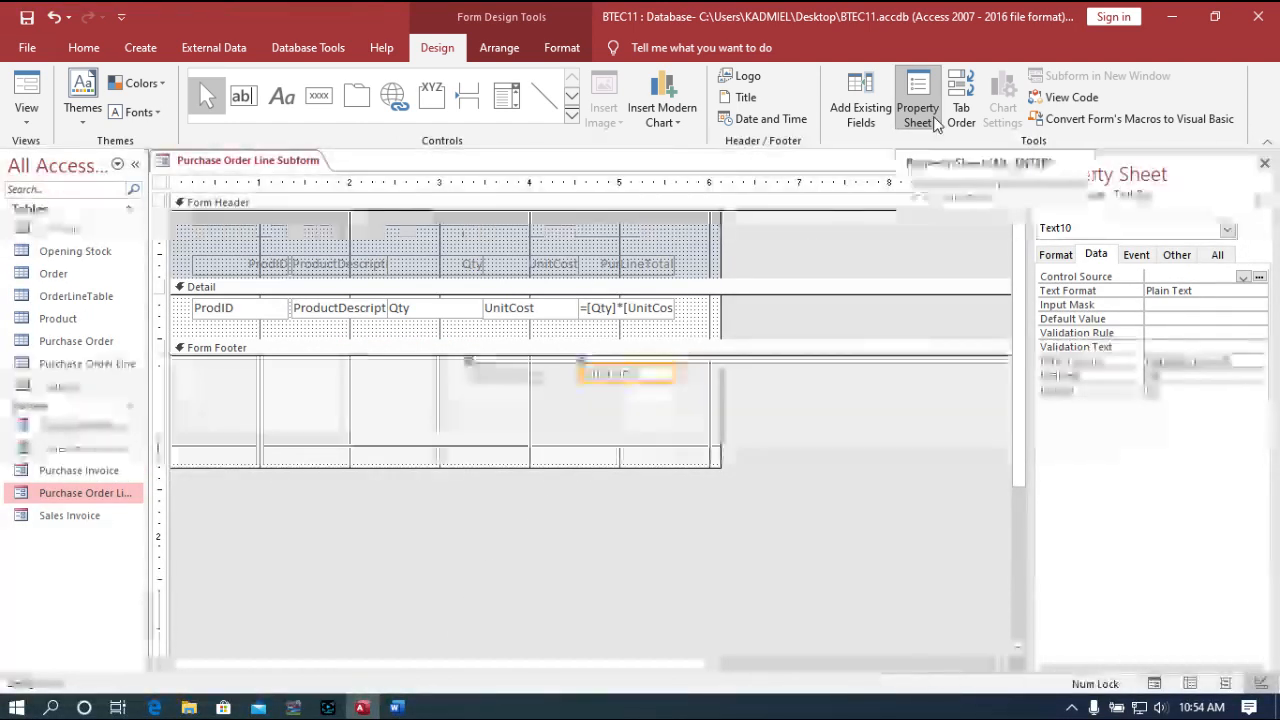
pyautogui.click(1186, 256)
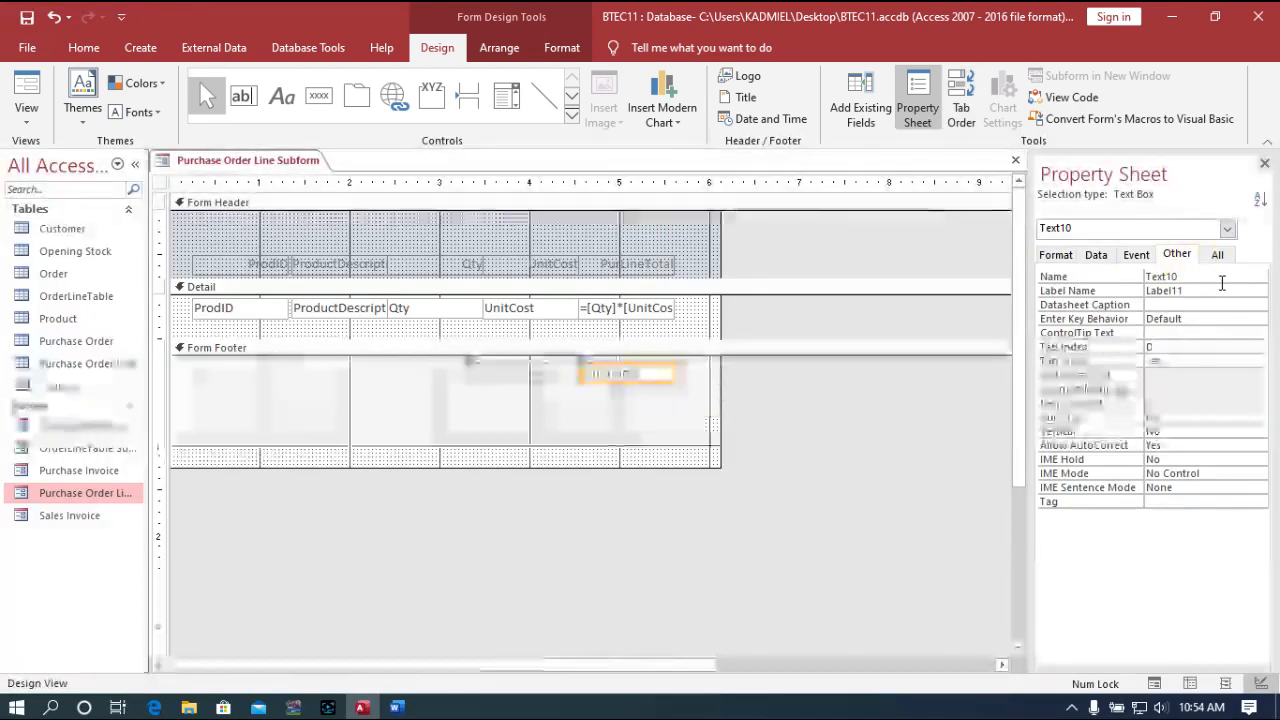
pyautogui.doubleClick(1220, 279)
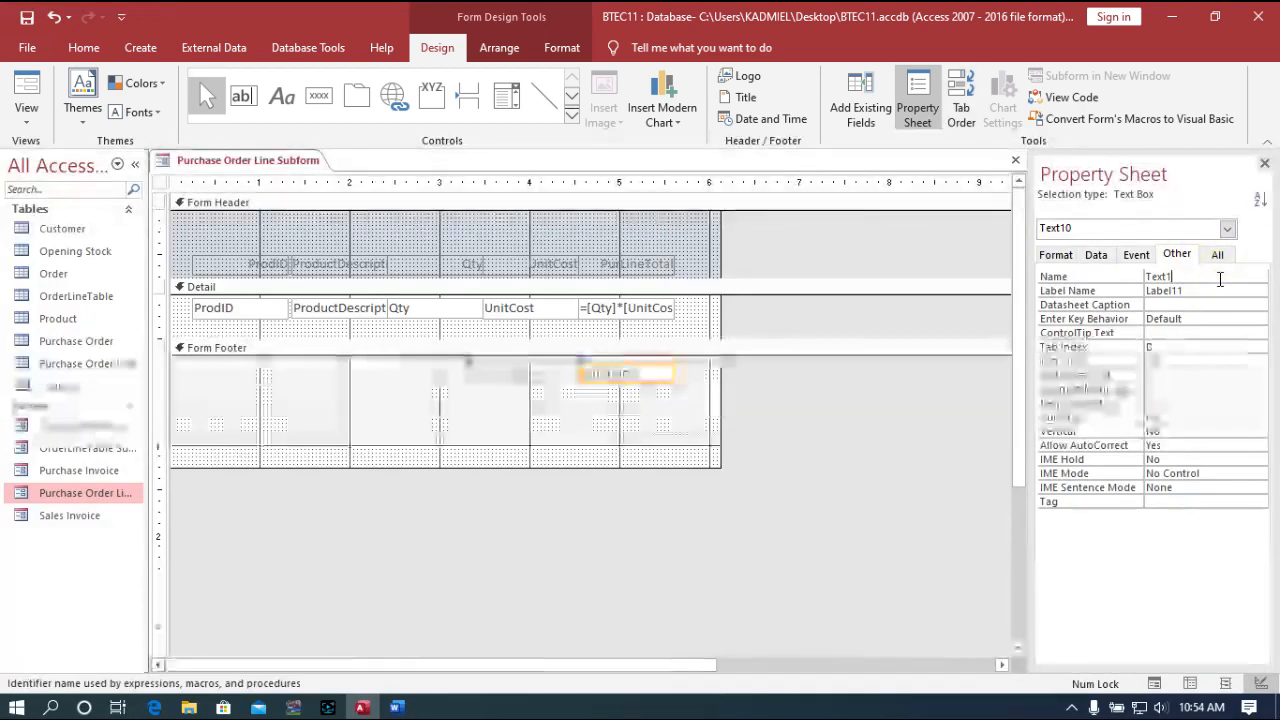
pyautogui.press('BackSpace')
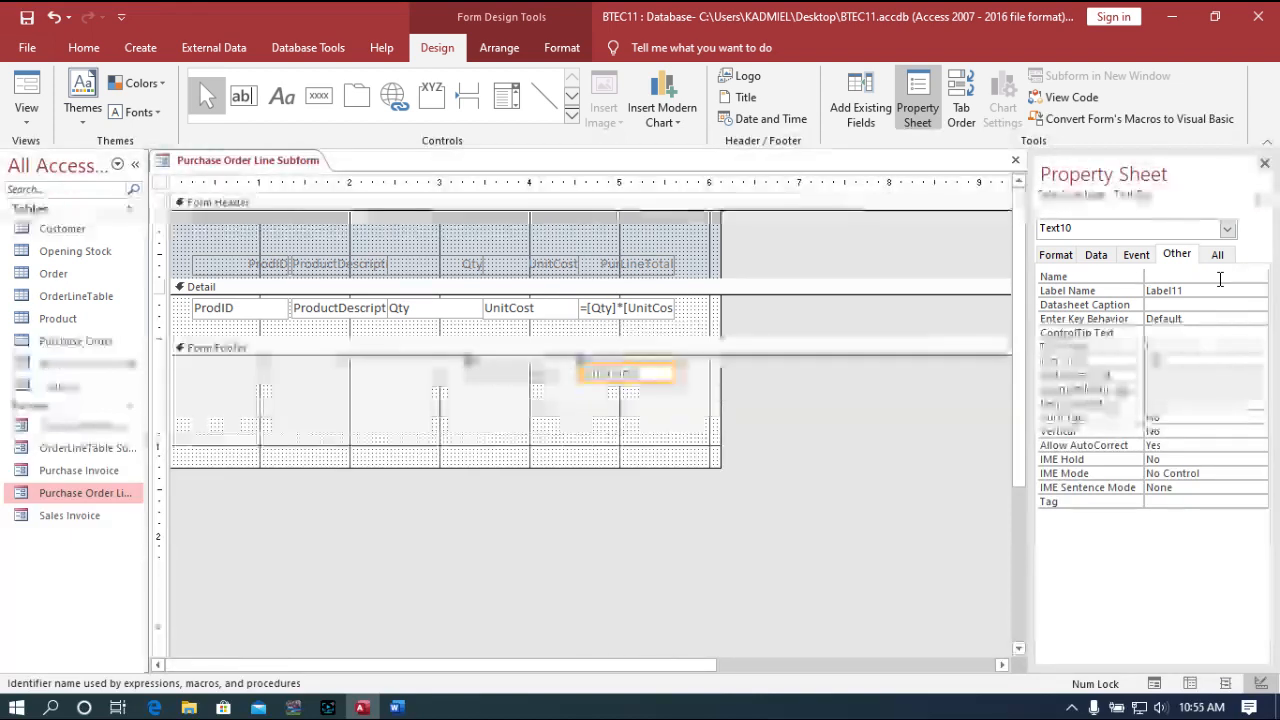
pyautogui.write('Amount')
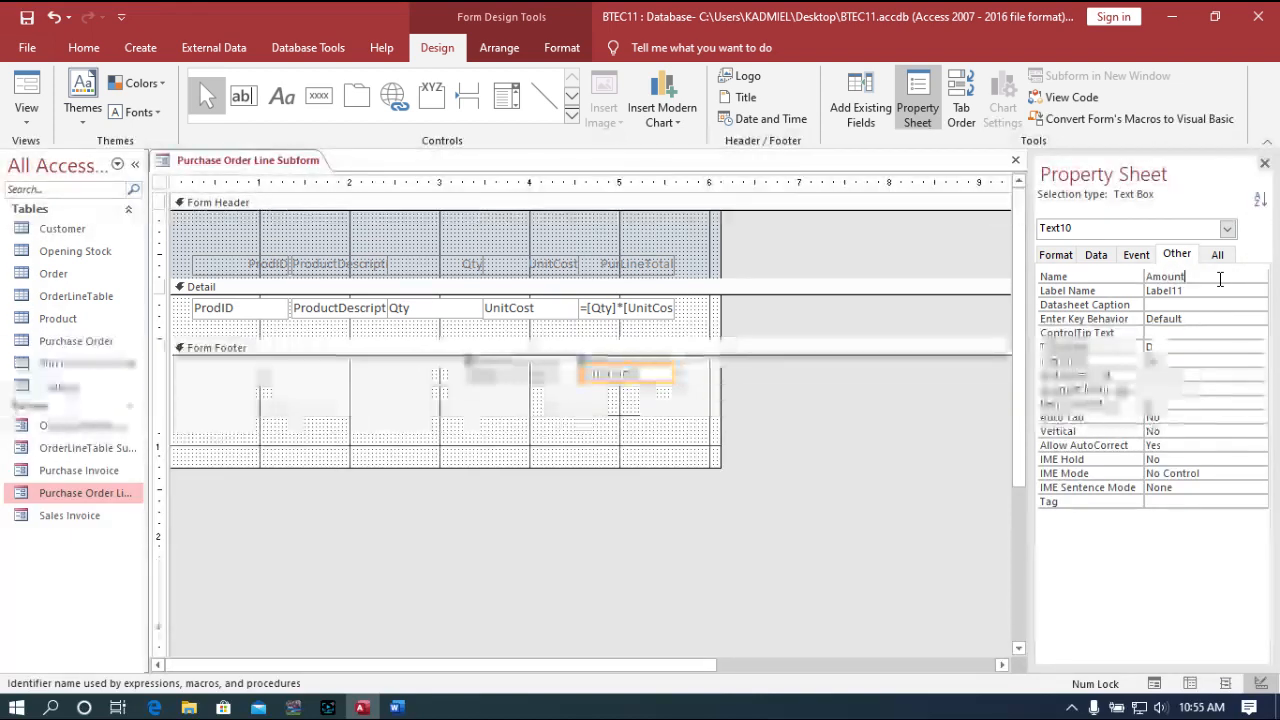
pyautogui.write(' Due')
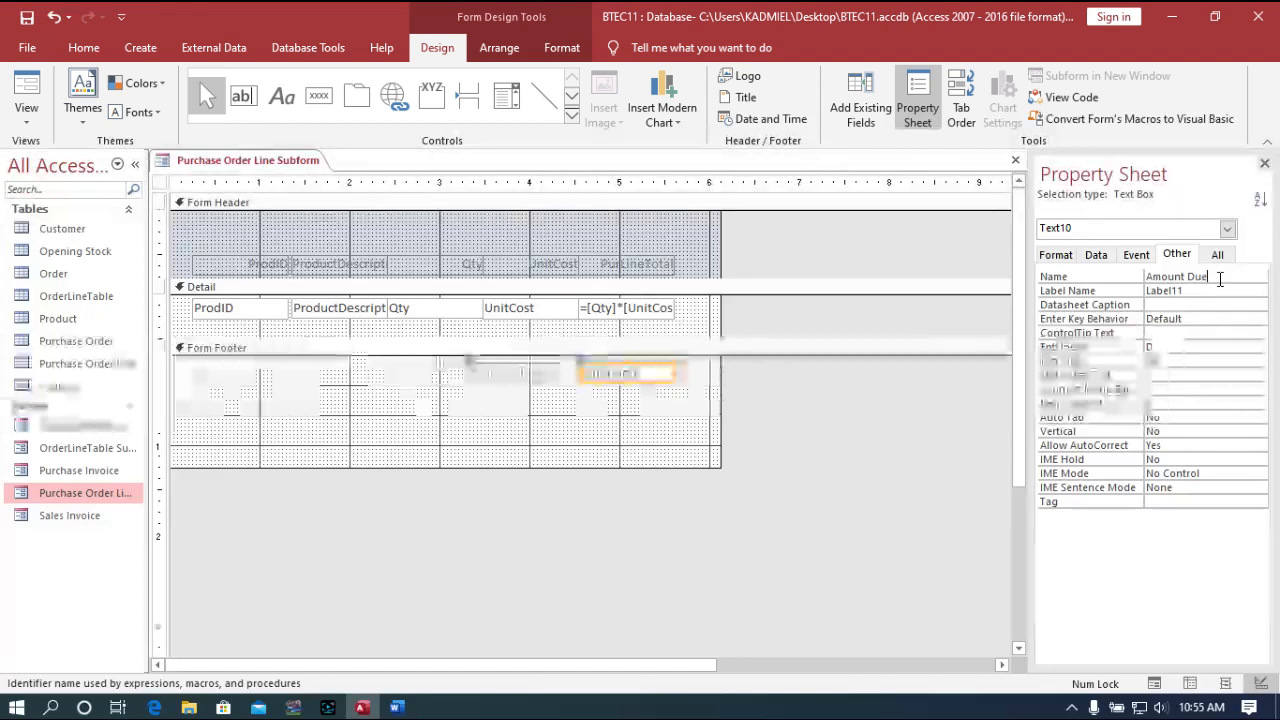
# Build the Control Source expression Sum([Qty]*[UnitCost]) for the Amount Due text box in the Expression Builder
pyautogui.click(1092, 256)
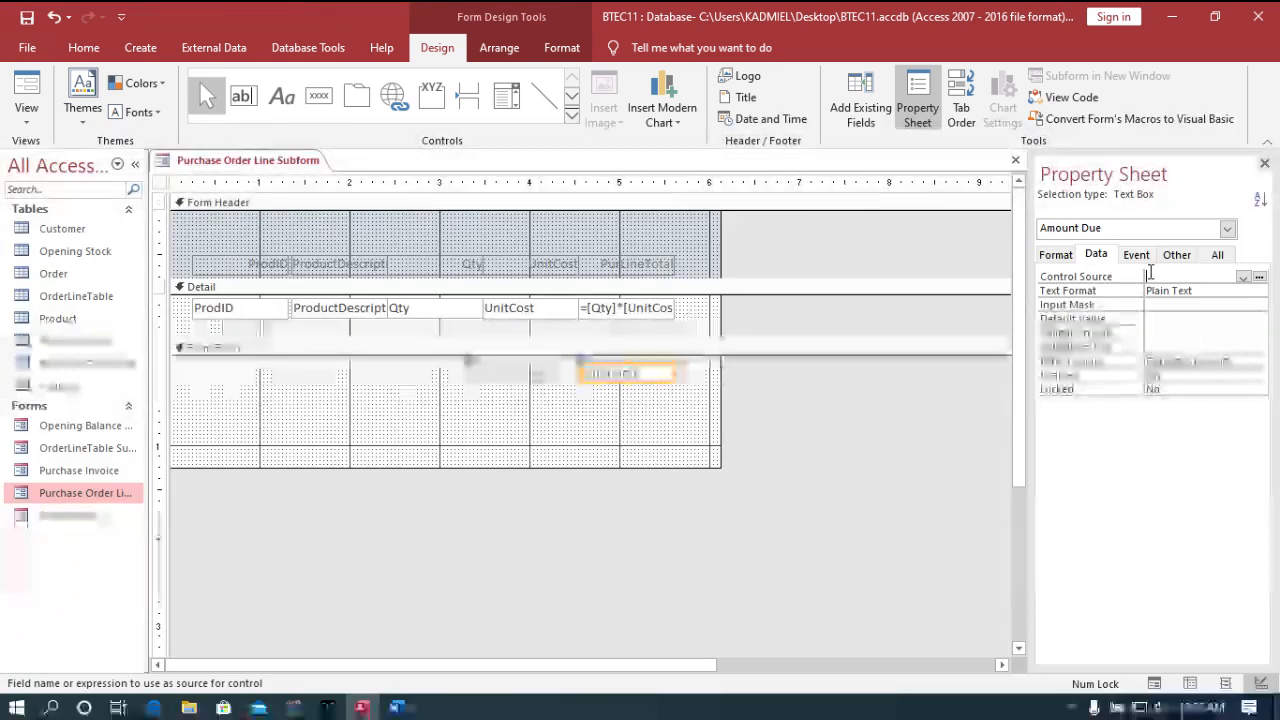
pyautogui.click(1259, 278)
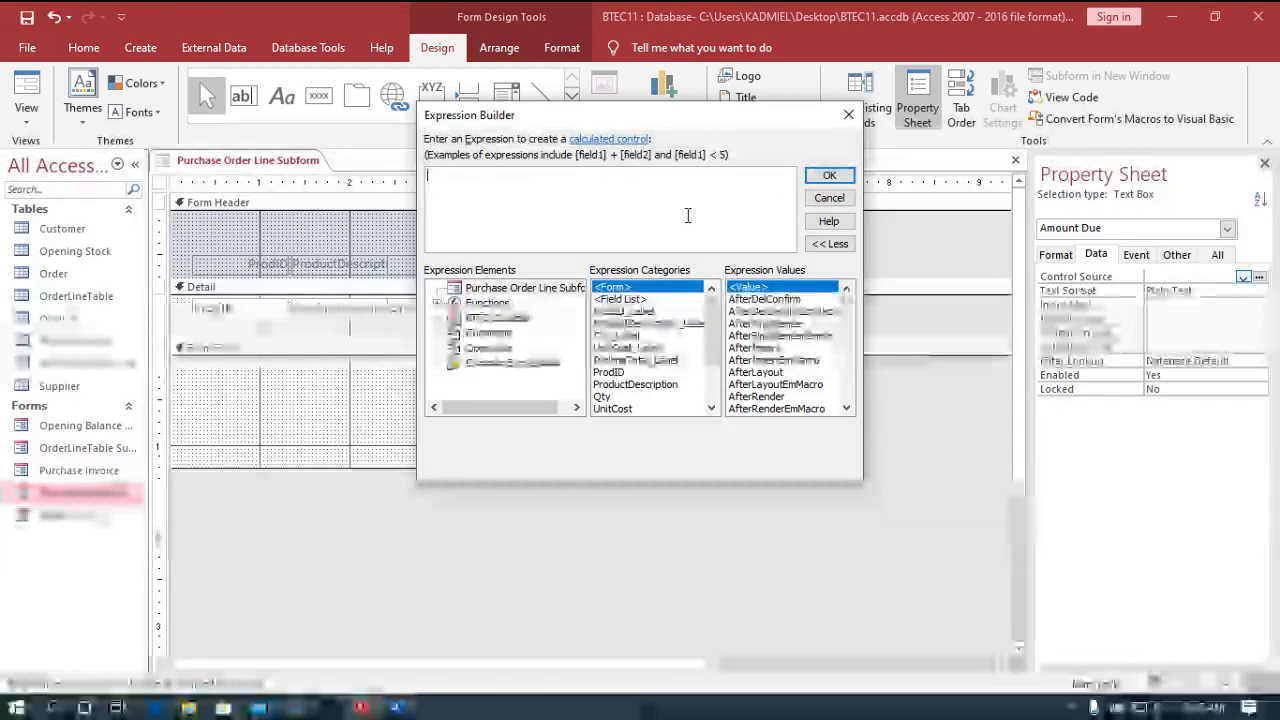
pyautogui.write('s')
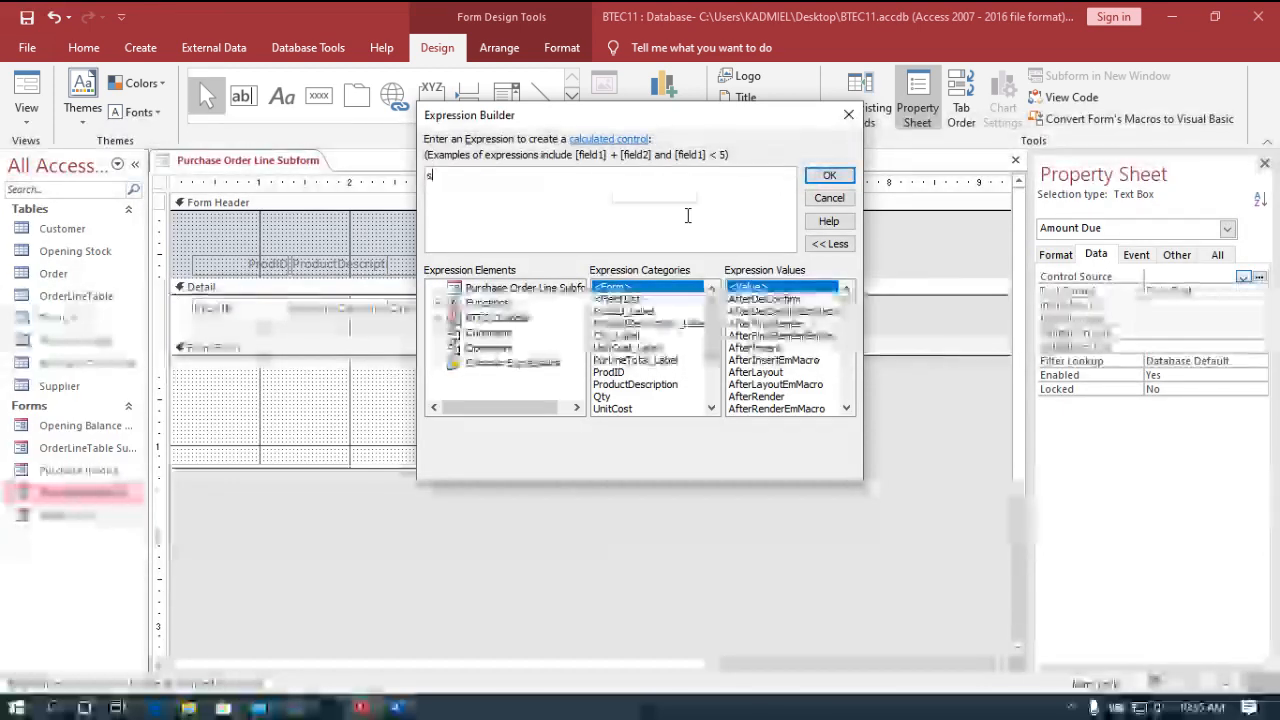
pyautogui.write('um')
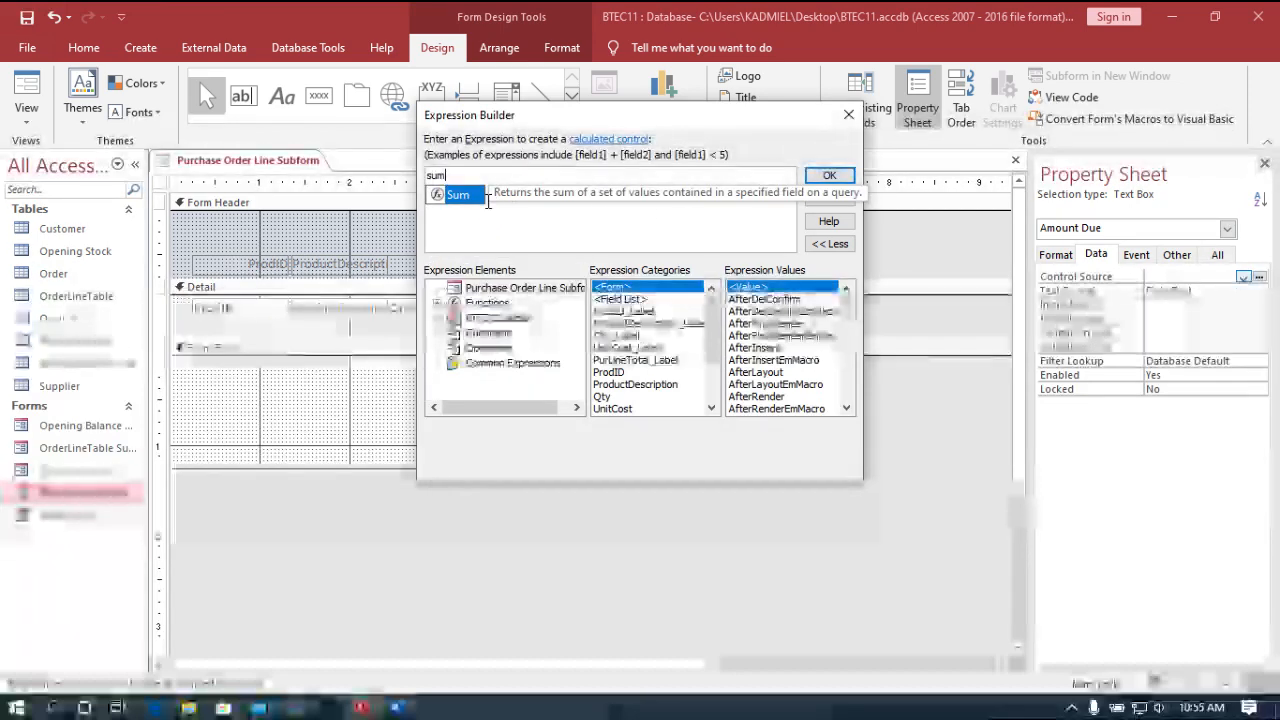
pyautogui.doubleClick(470, 198)
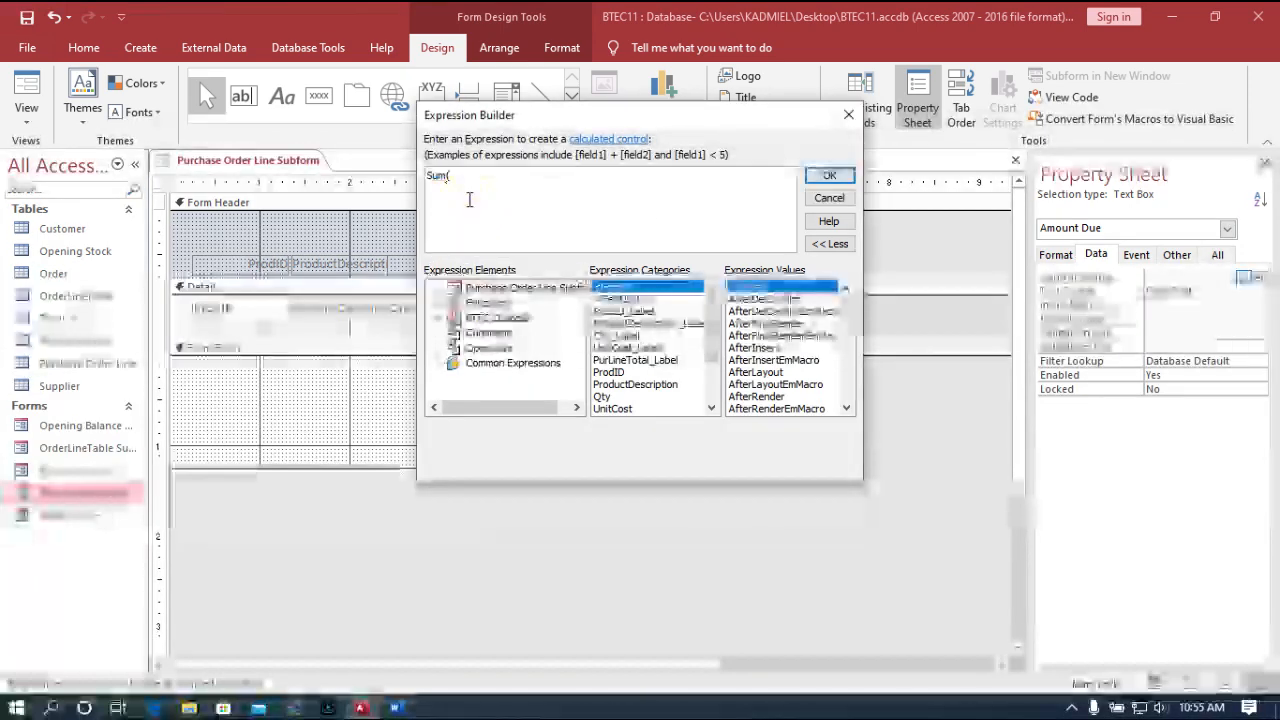
pyautogui.click(601, 397)
pyautogui.doubleClick(601, 397)
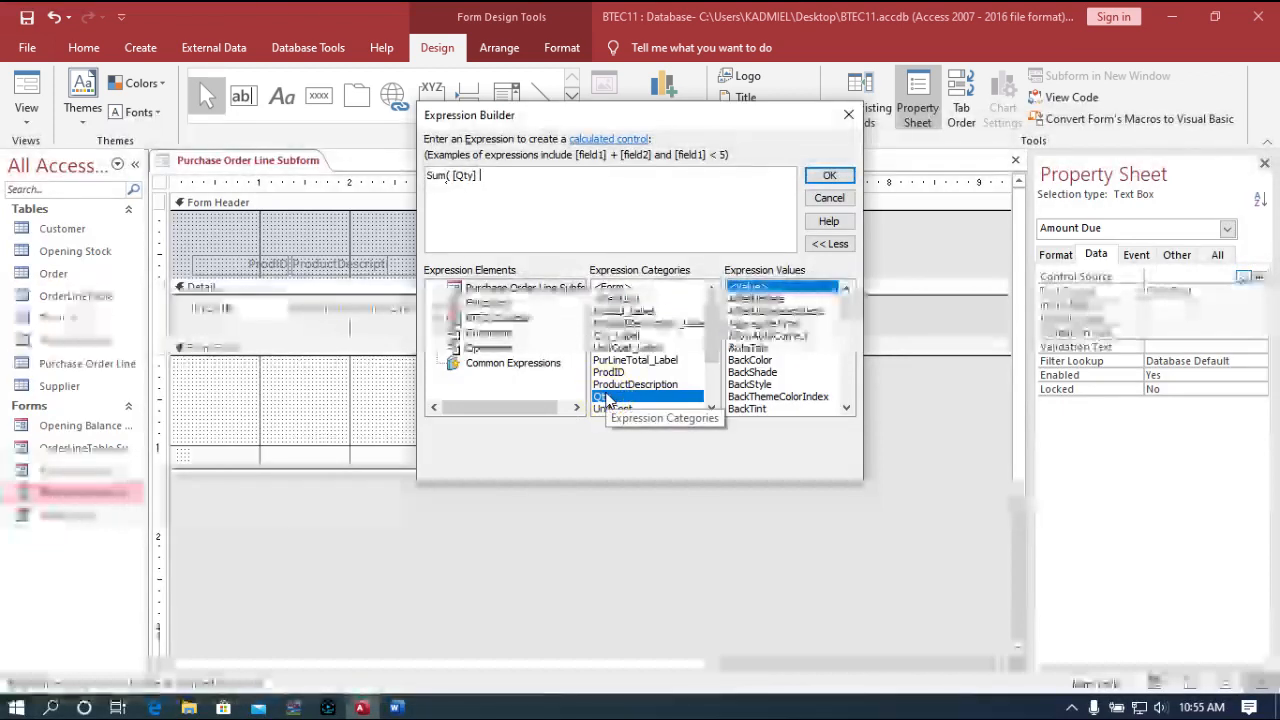
pyautogui.write('*')
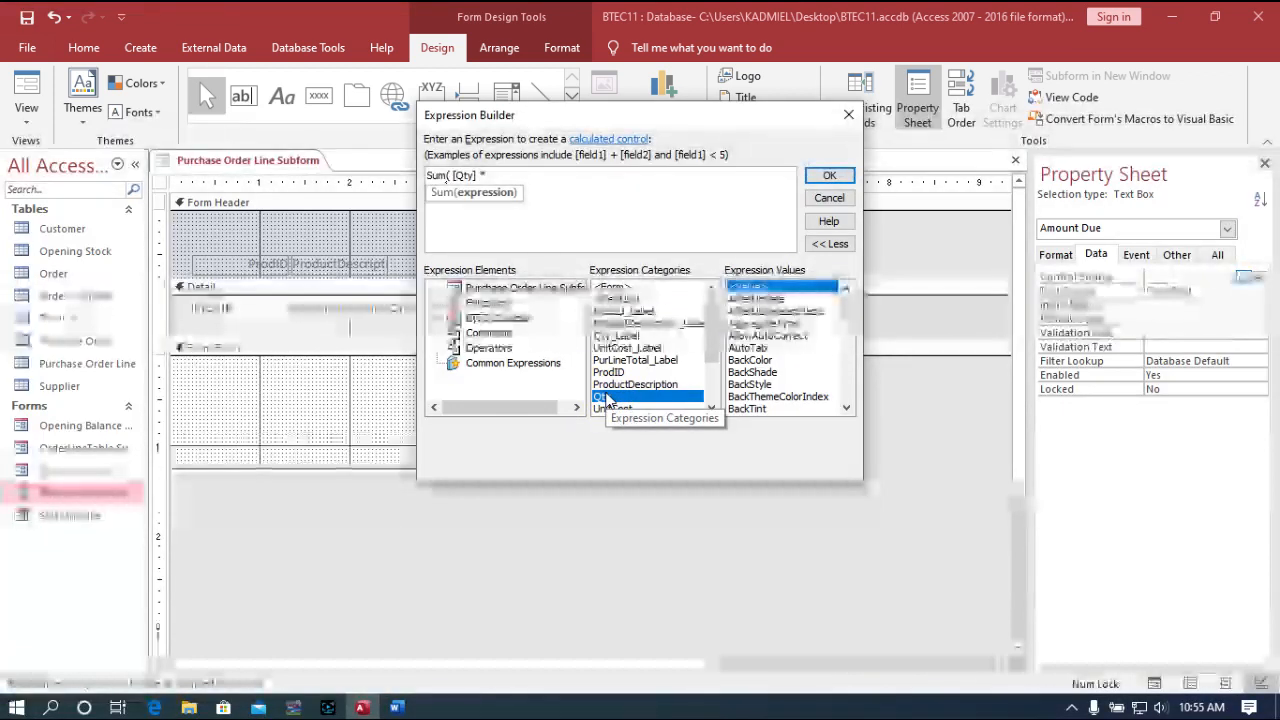
pyautogui.click(630, 409)
pyautogui.doubleClick(633, 409)
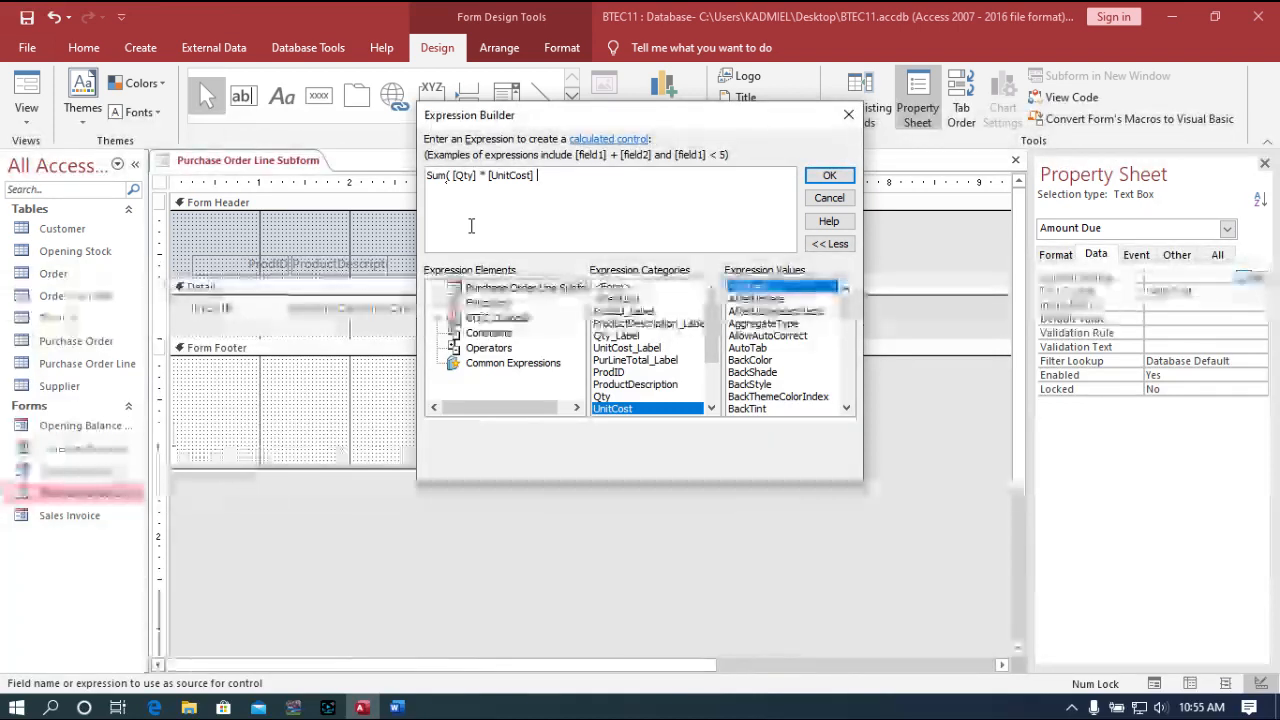
pyautogui.write(')')
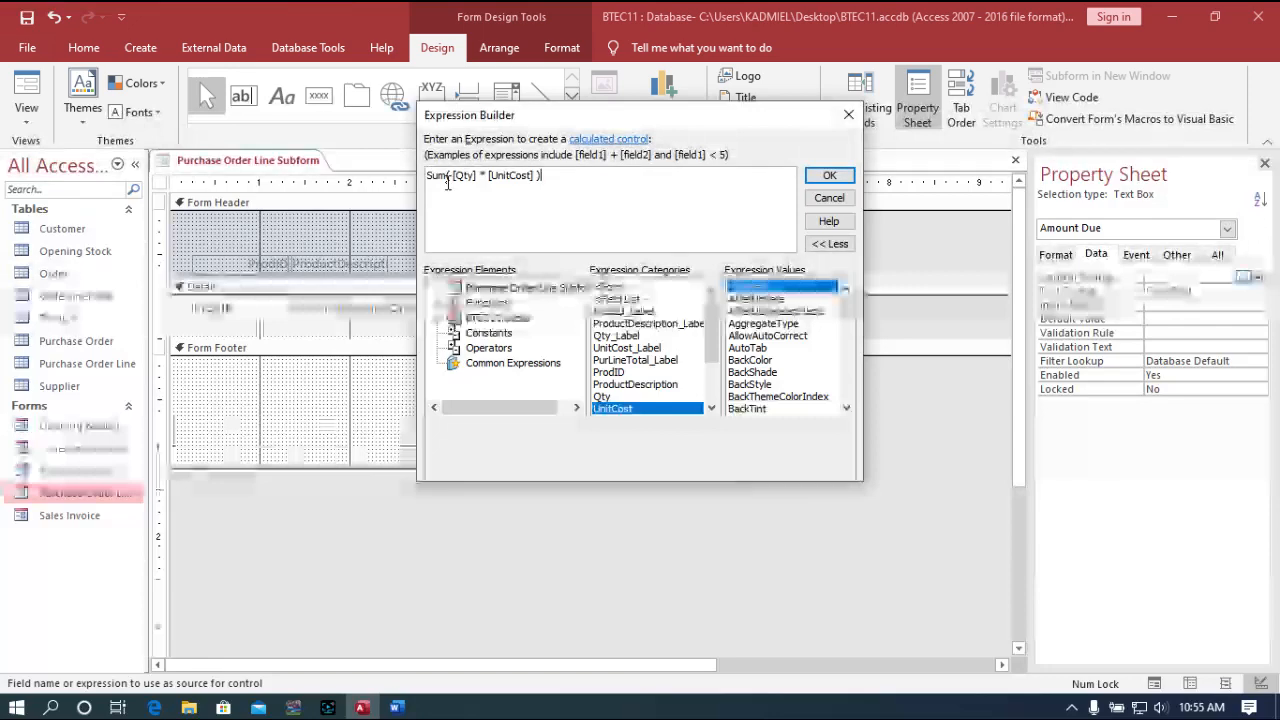
pyautogui.click(827, 176)
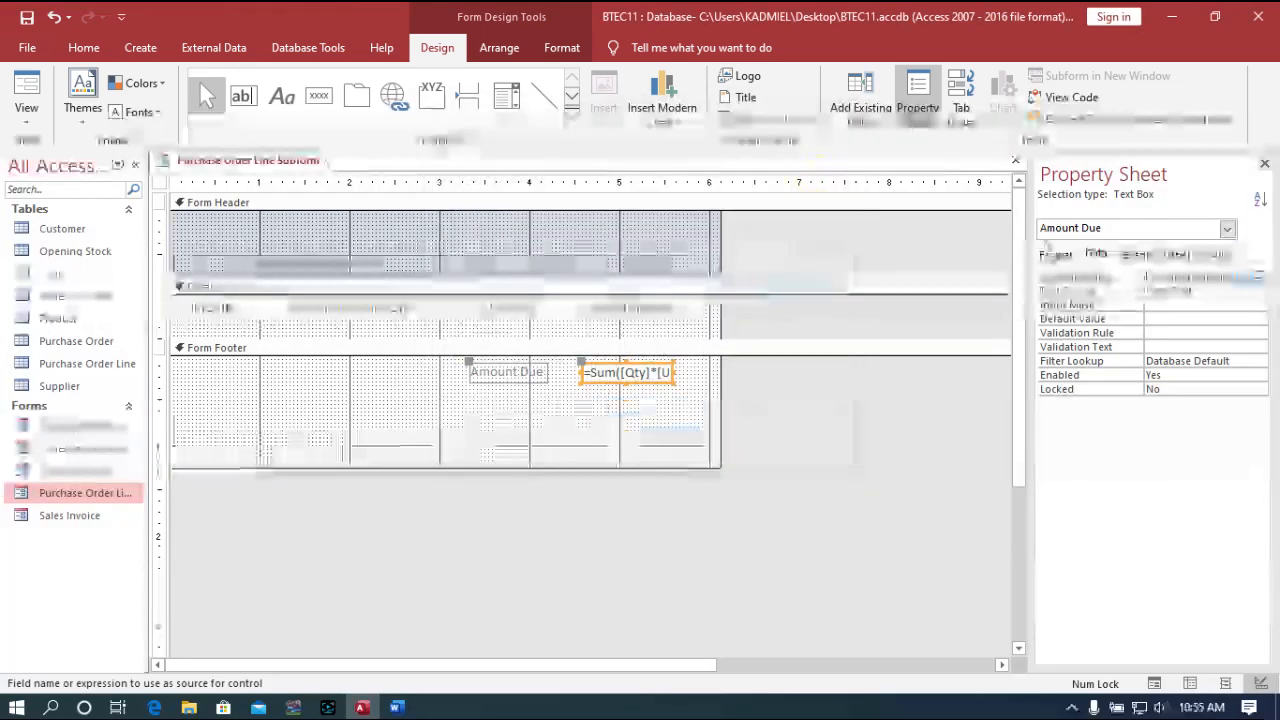
# Set the Amount Due text box's Format to Currency with 0 decimal places
pyautogui.click(1055, 254)
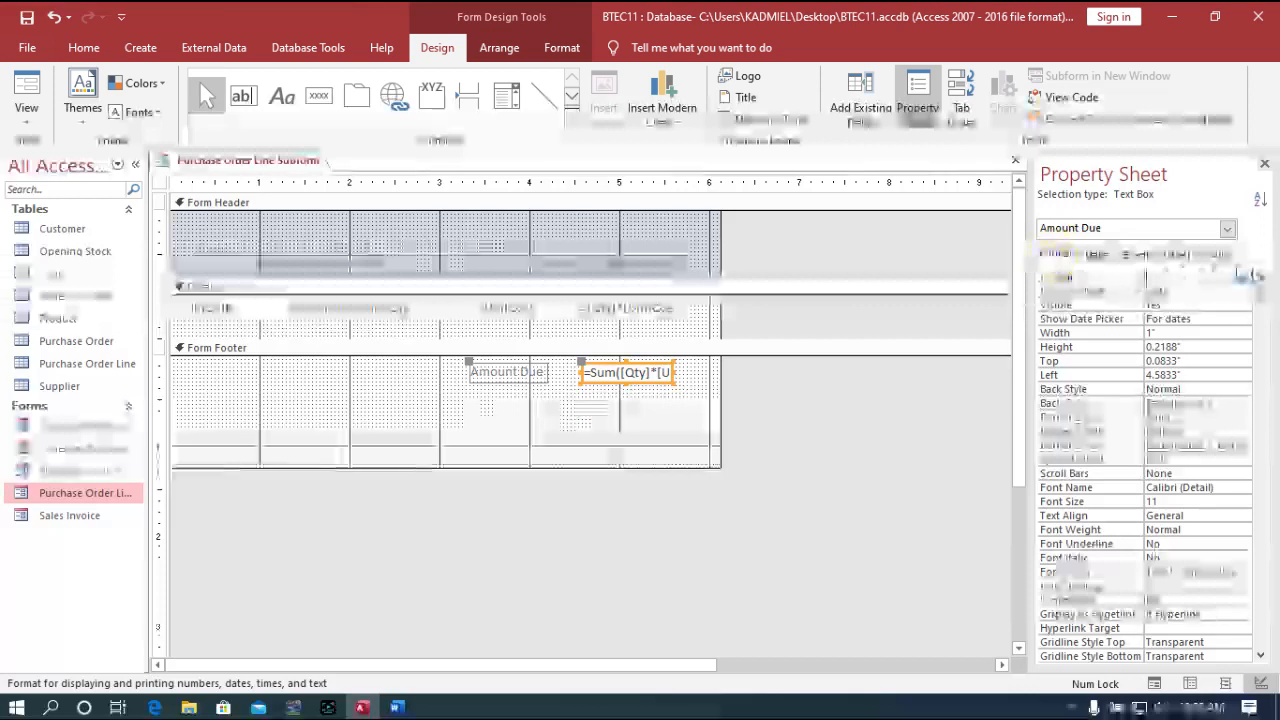
pyautogui.click(1243, 276)
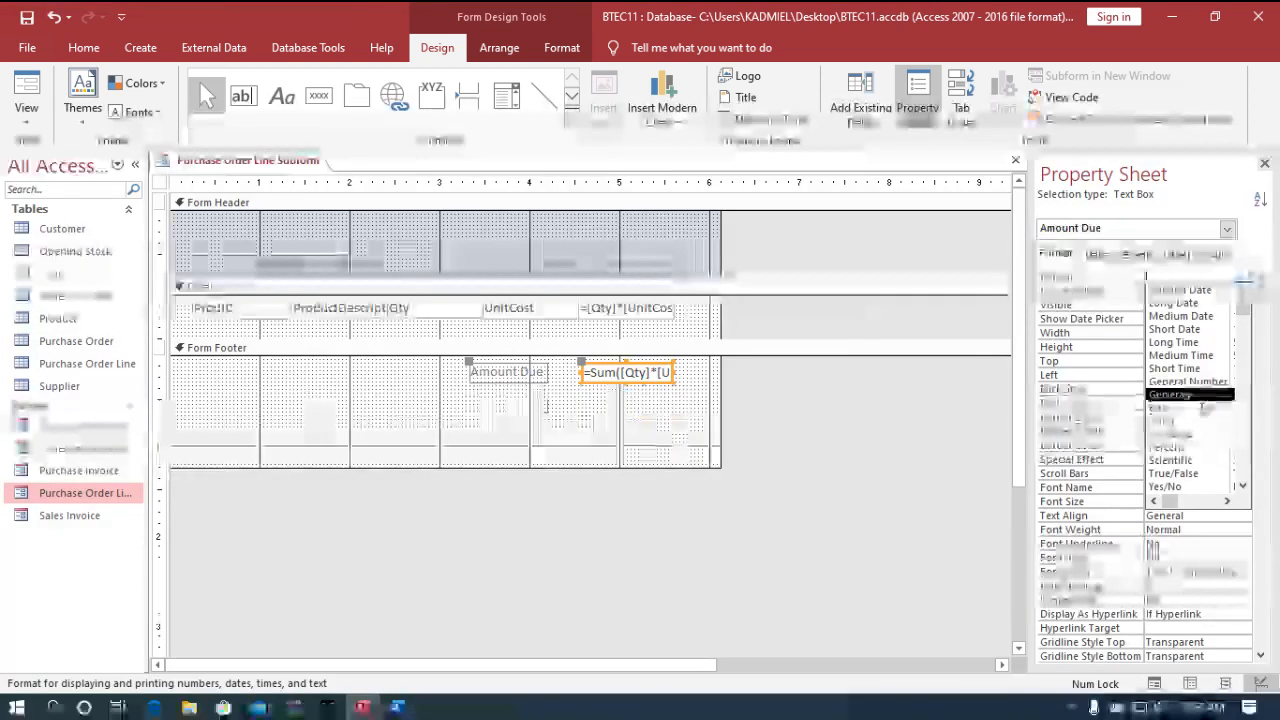
pyautogui.click(1195, 395)
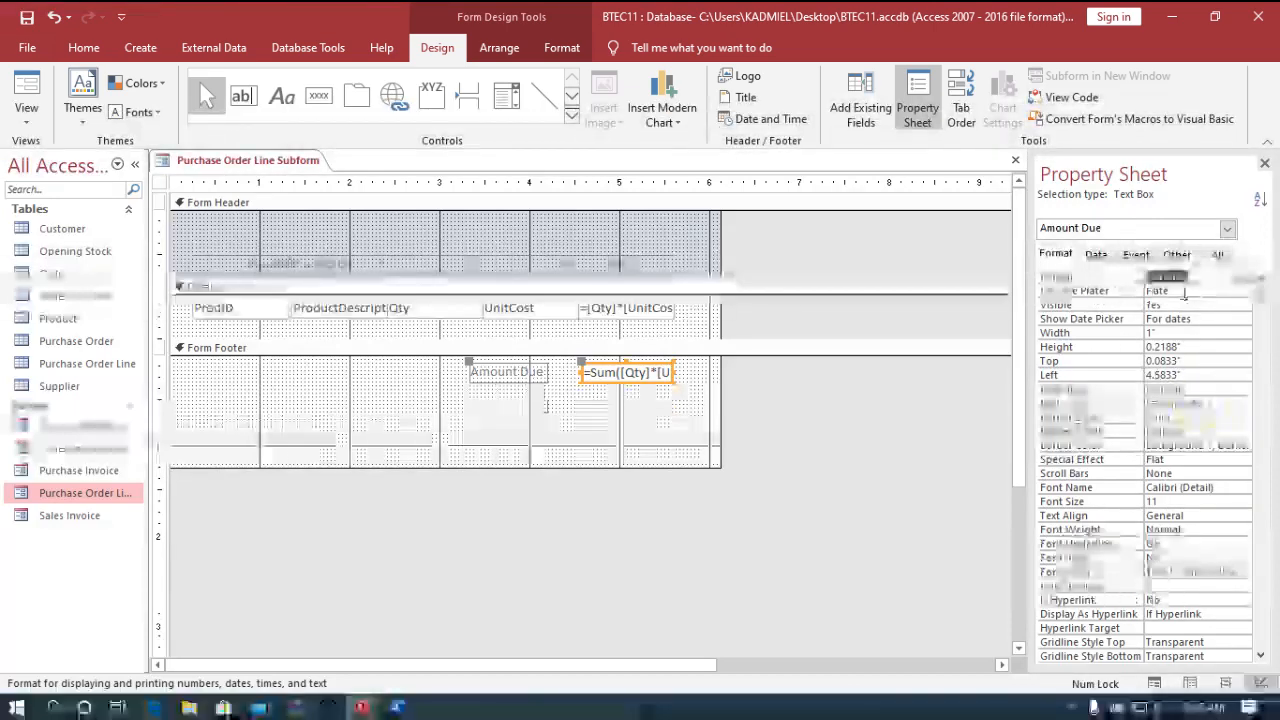
pyautogui.click(1188, 291)
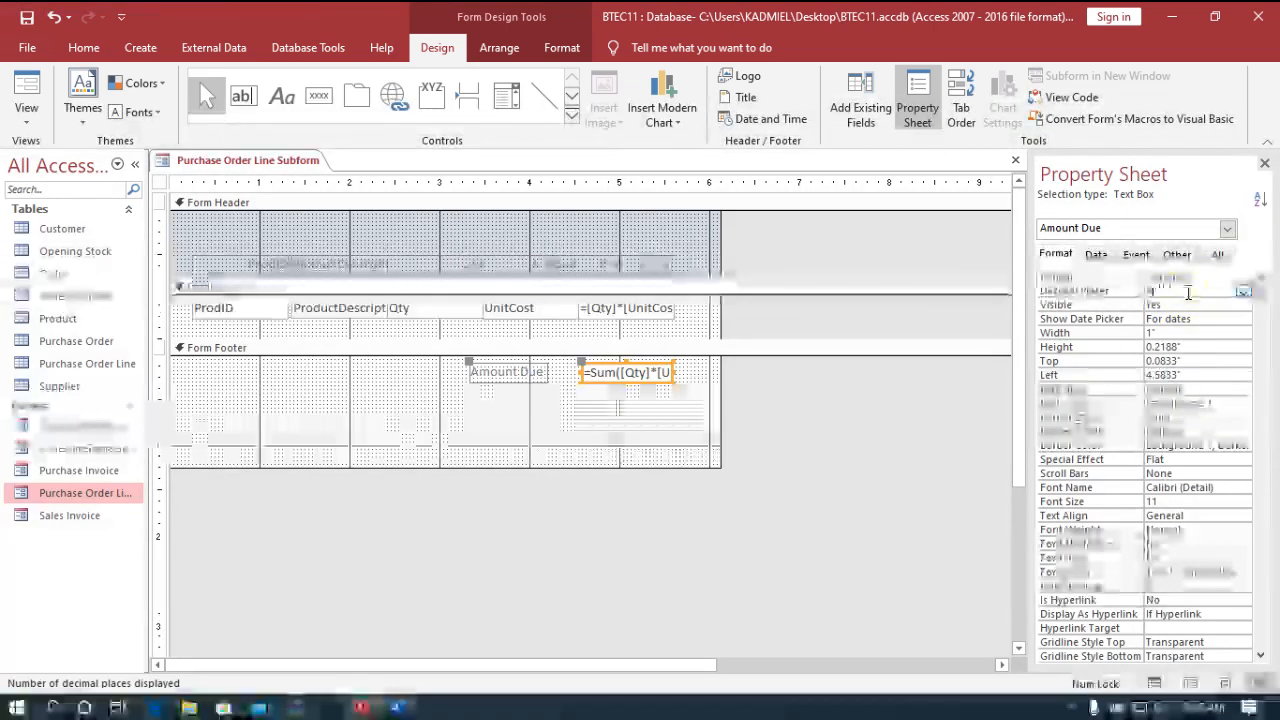
pyautogui.write('0')
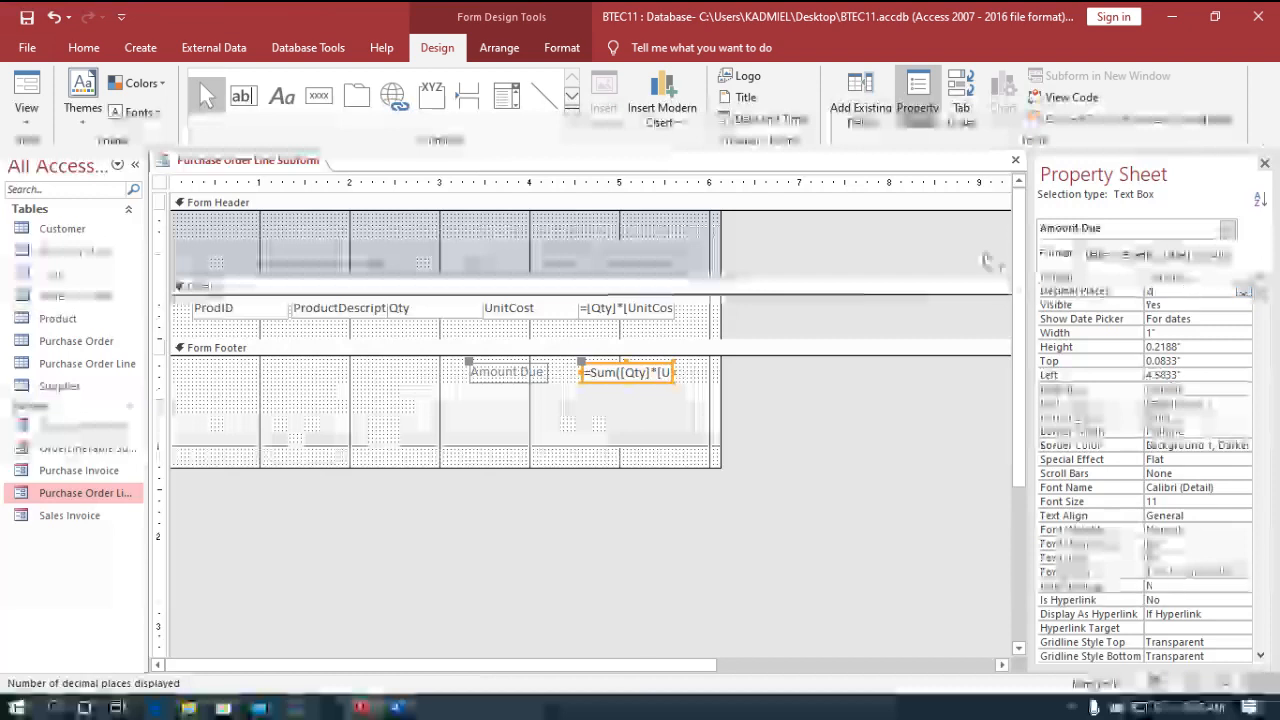
# Reduce the Form Footer's height to about 0.5 inches, just below the Amount Due text box
pyautogui.click(985, 259)
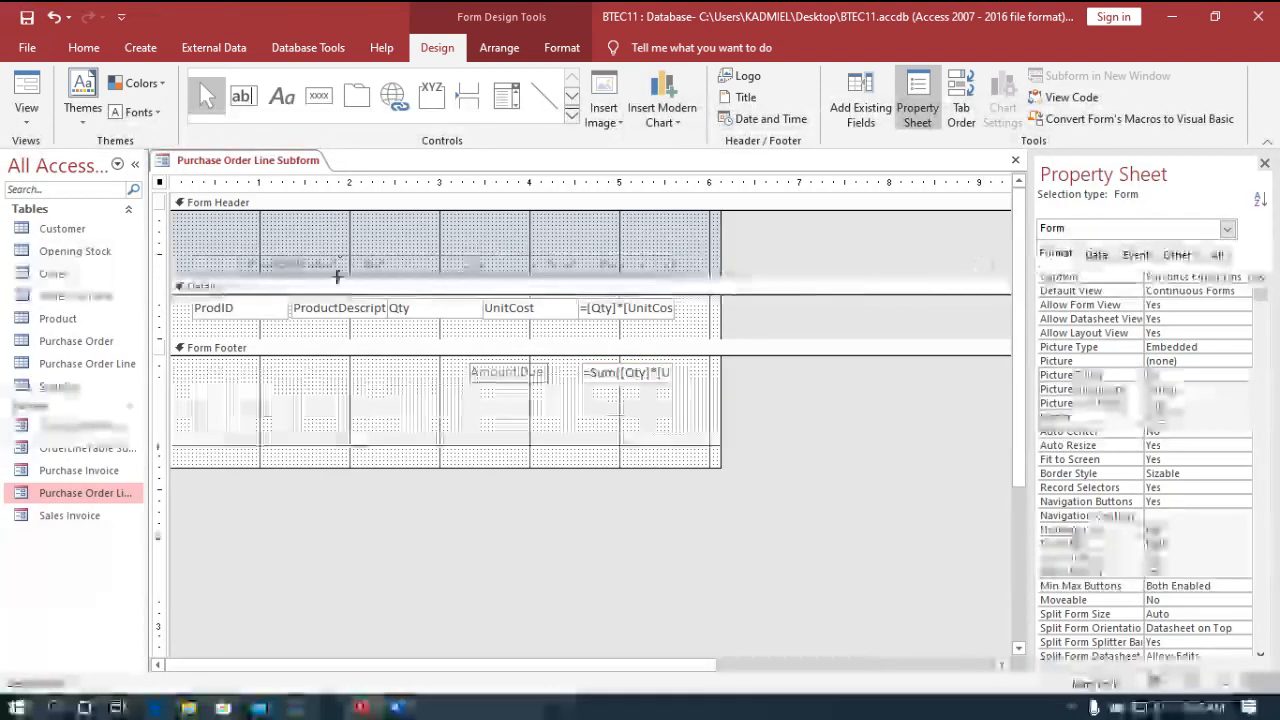
pyautogui.moveTo(449, 466); pyautogui.dragTo(461, 396)
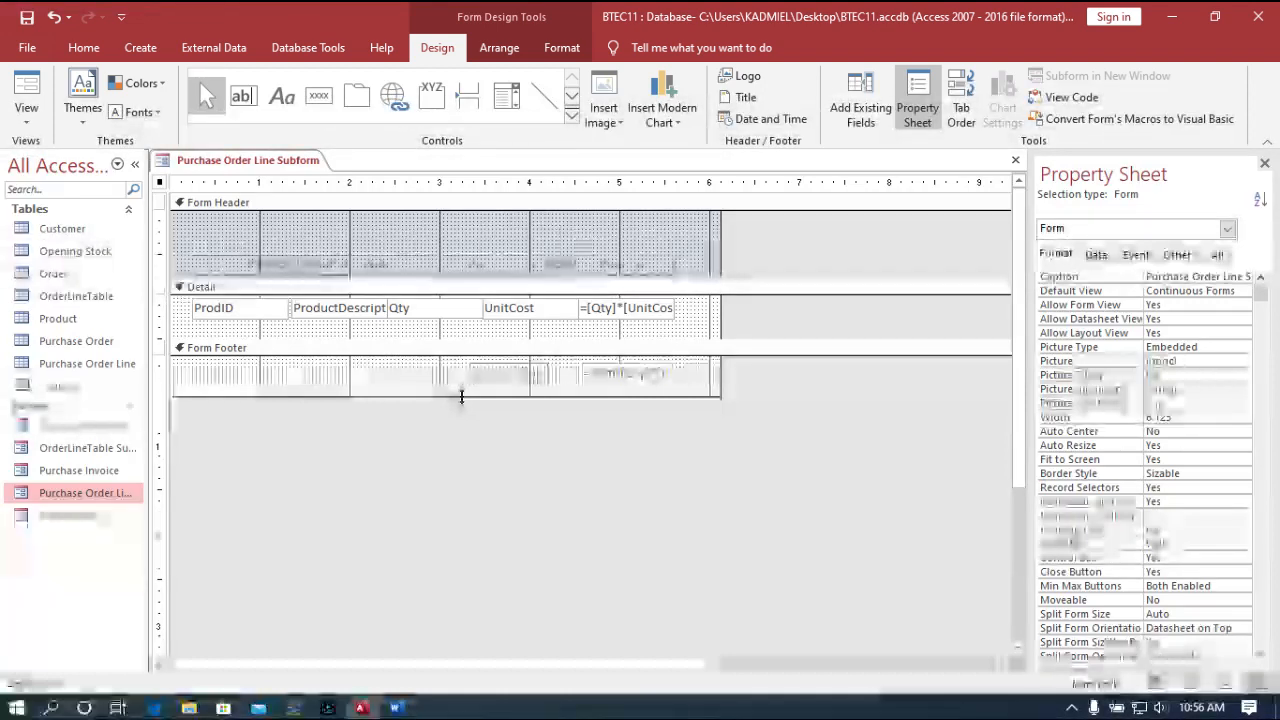
# Save the Purchase Order Line Subform, then close its Property Sheet and the subform
pyautogui.click(25, 18)
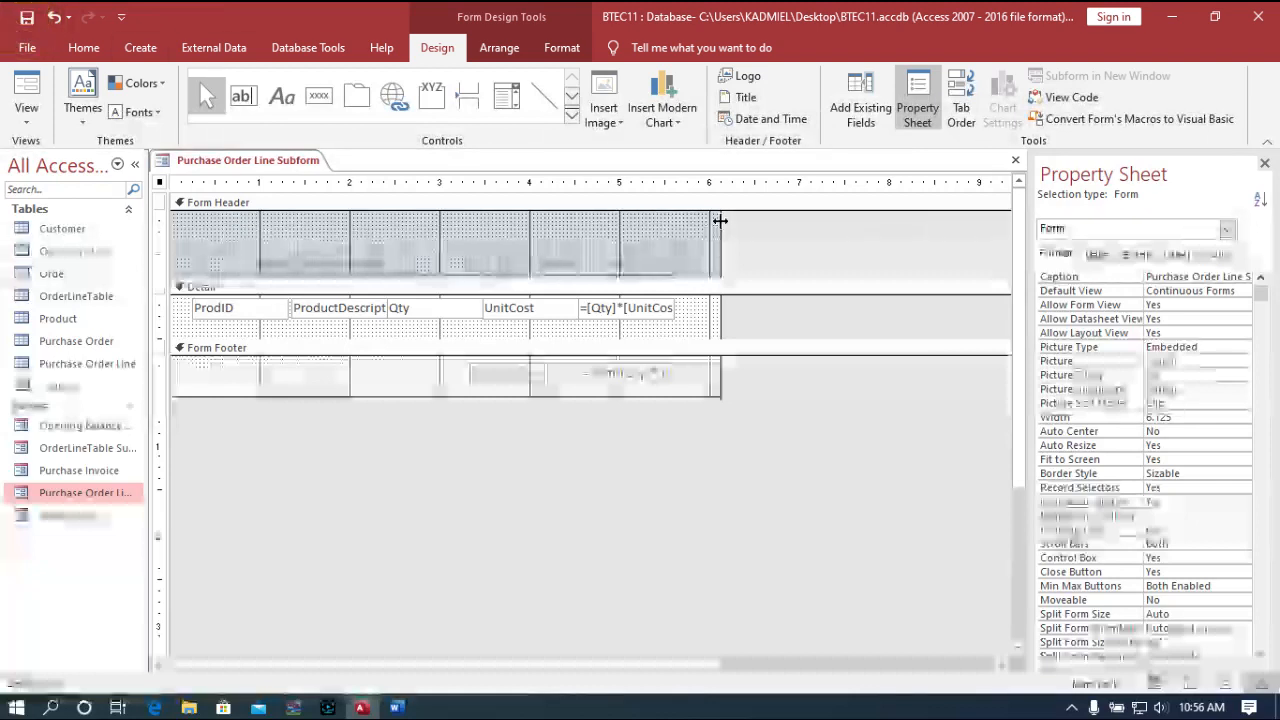
pyautogui.click(1264, 163)
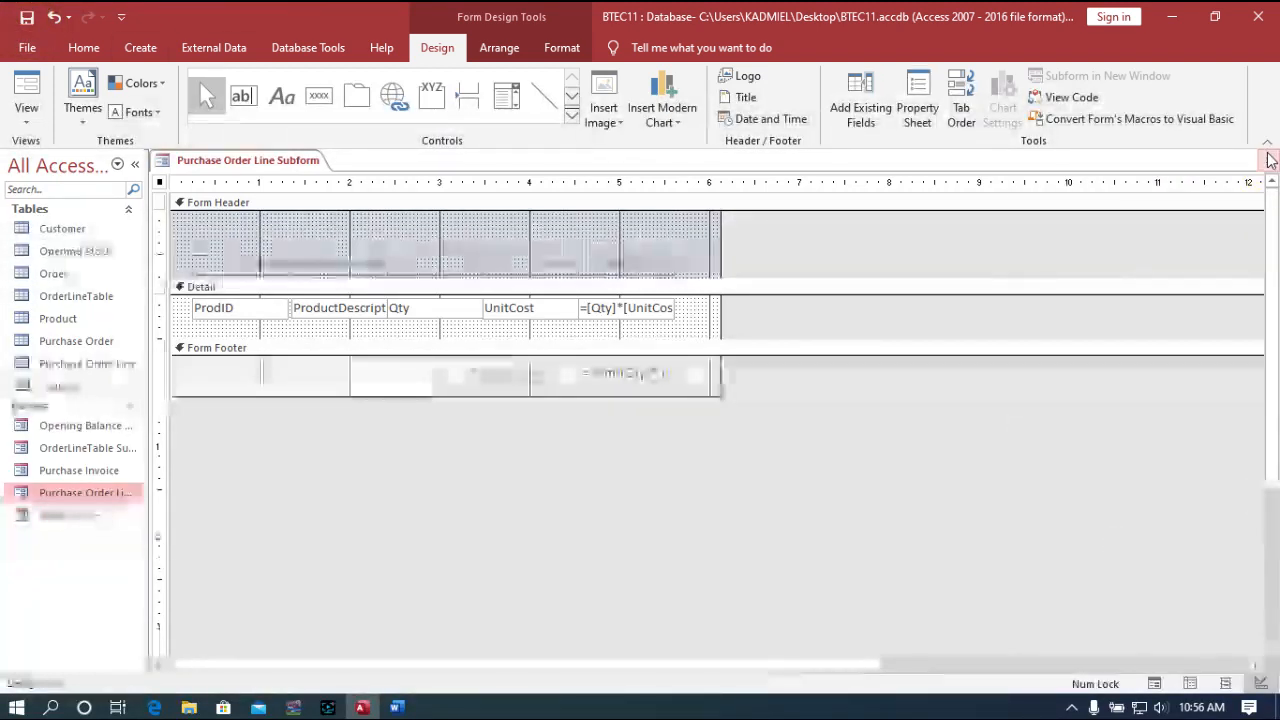
pyautogui.click(1270, 160)
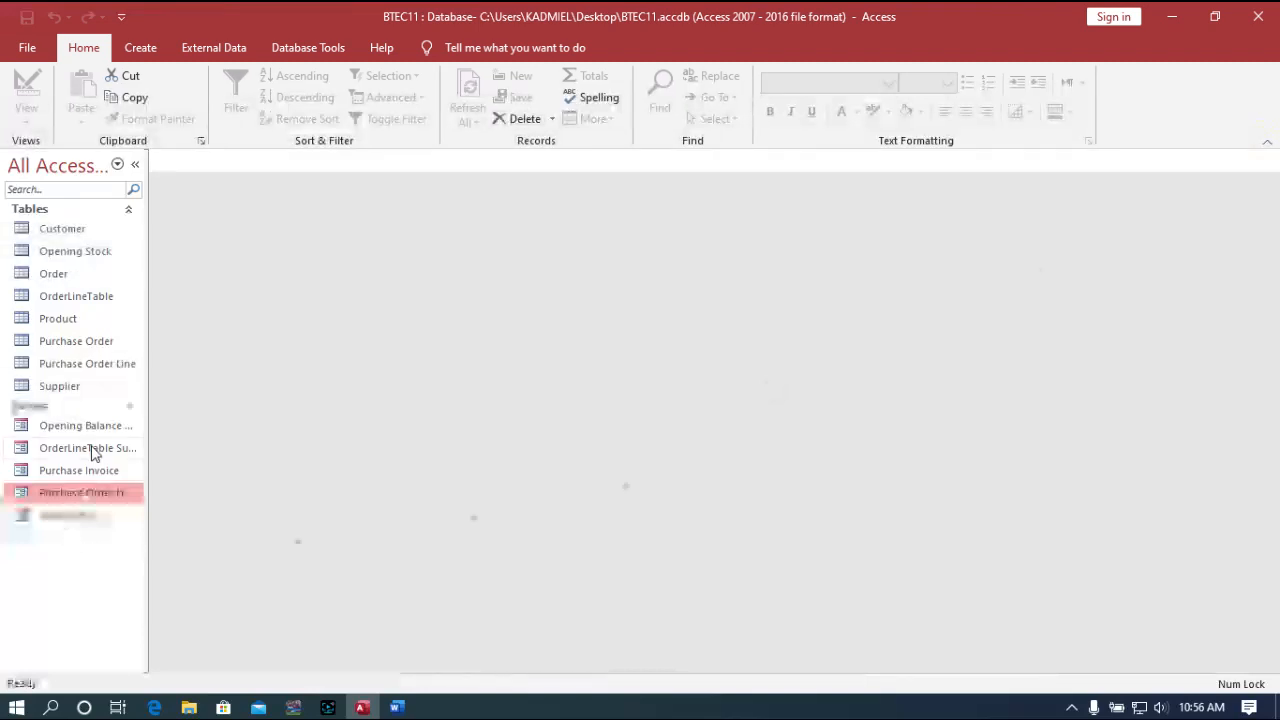
# Open the Purchase Invoice form and switch it to Design View
pyautogui.doubleClick(101, 468)
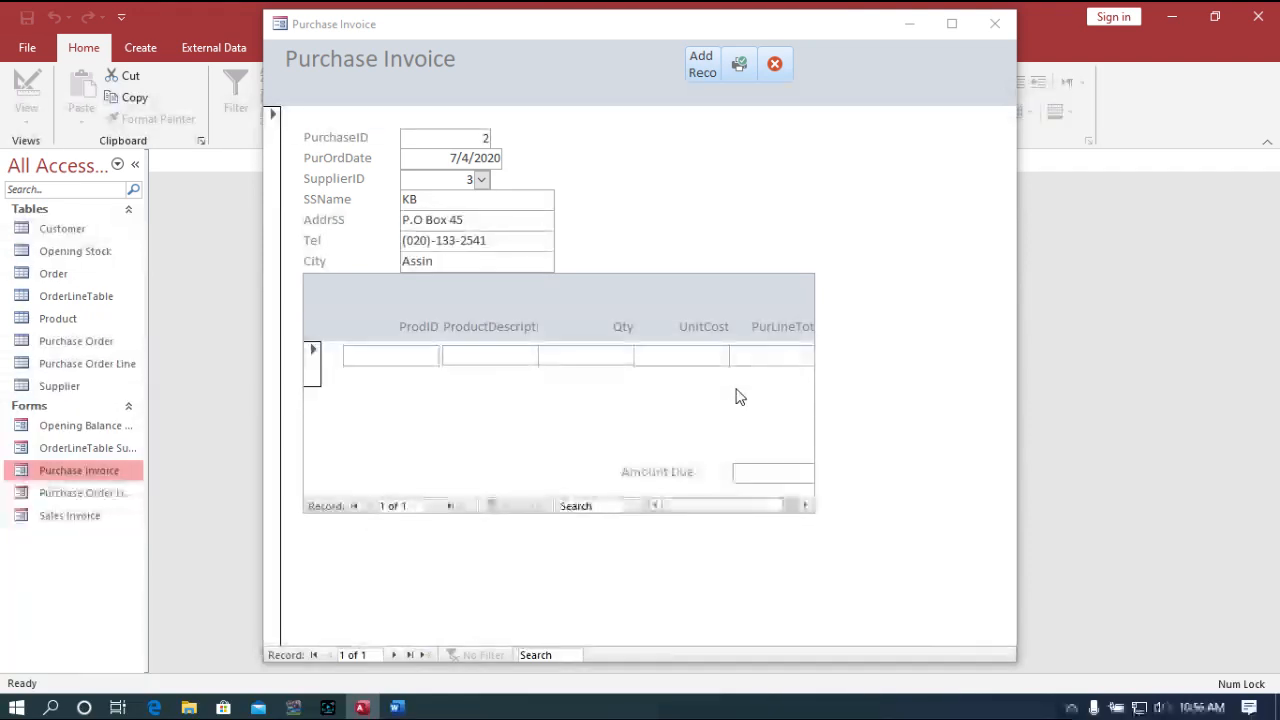
pyautogui.rightClick(690, 36)
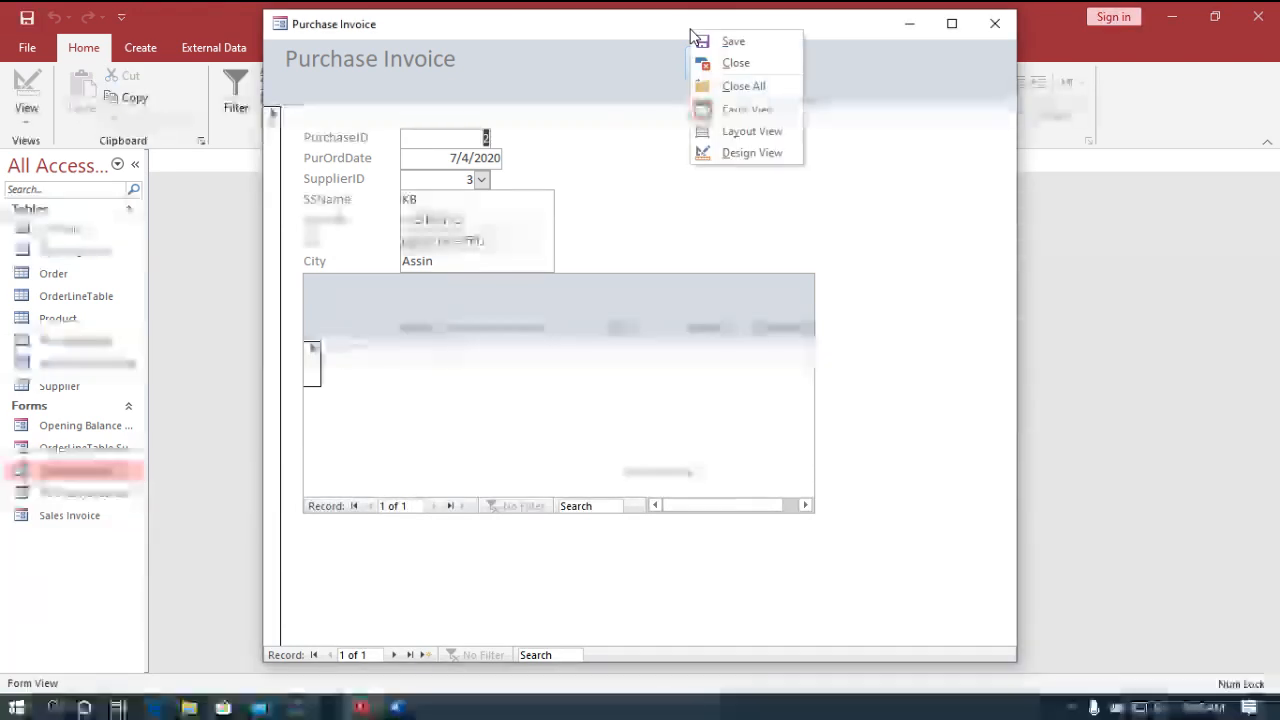
pyautogui.click(745, 153)
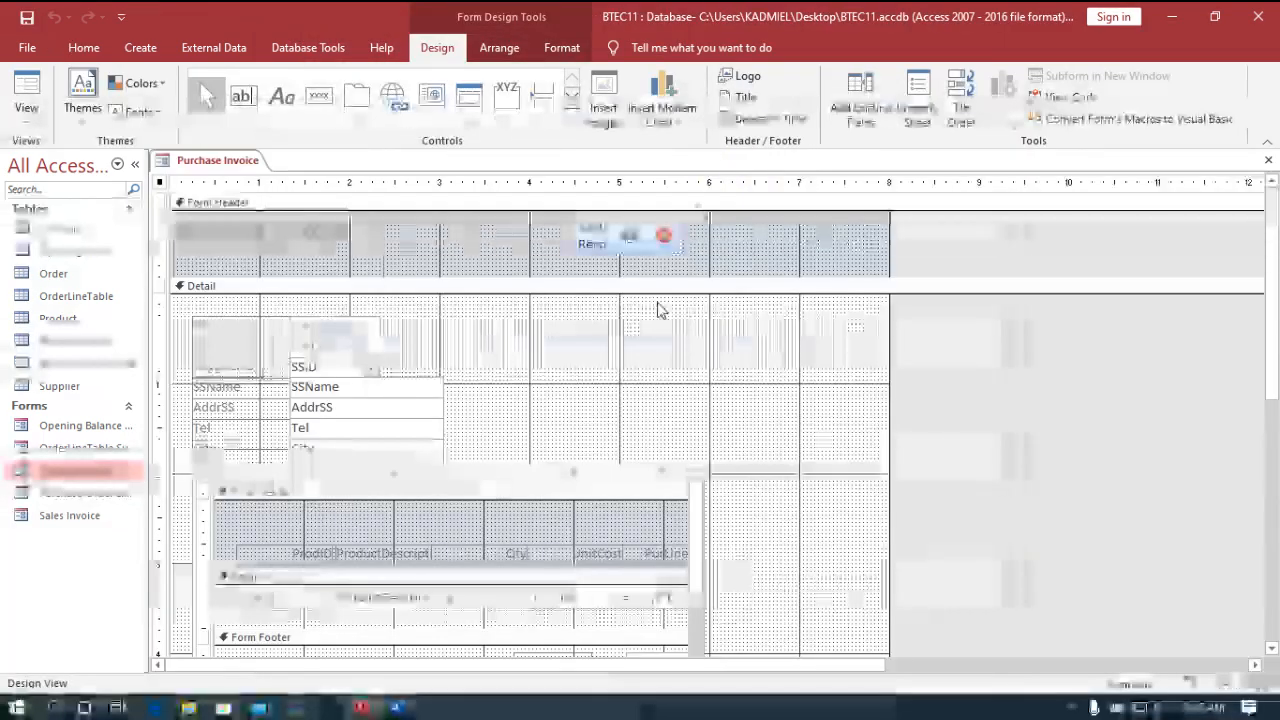
# Widen the order line subform control to about 6.4 inches so all its columns fit, and save the form
pyautogui.click(620, 474)
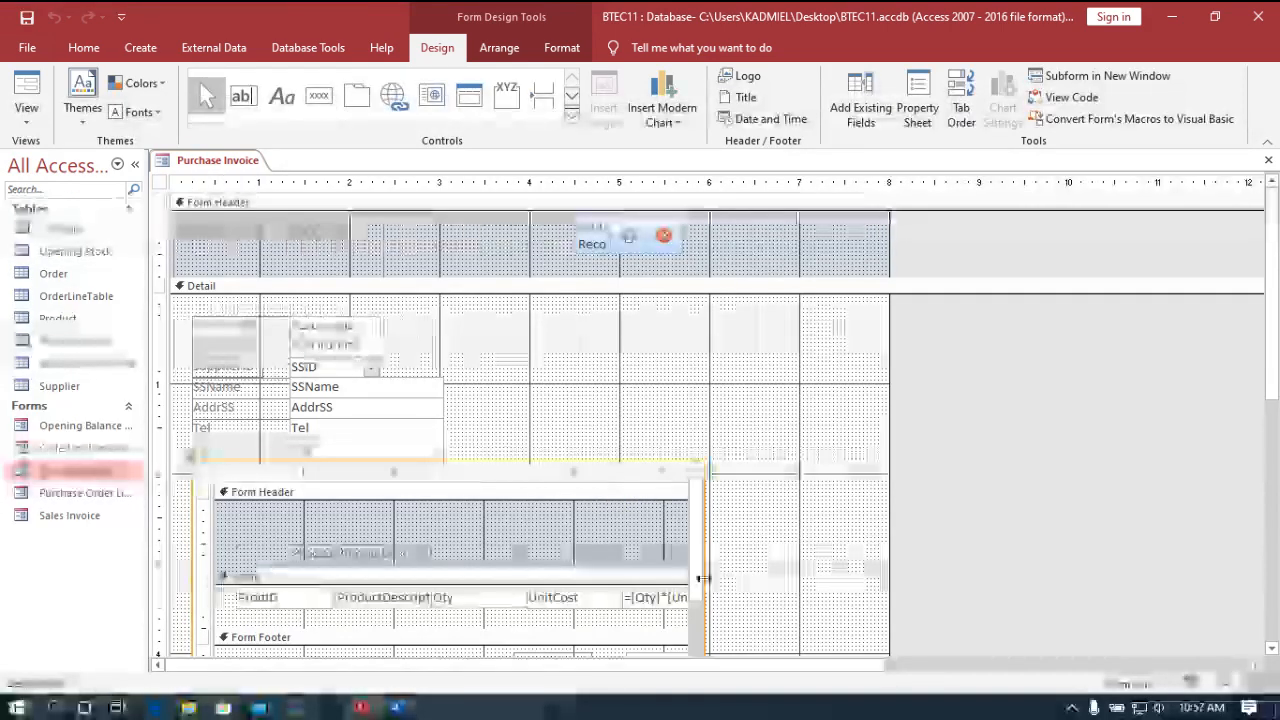
pyautogui.click(703, 578)
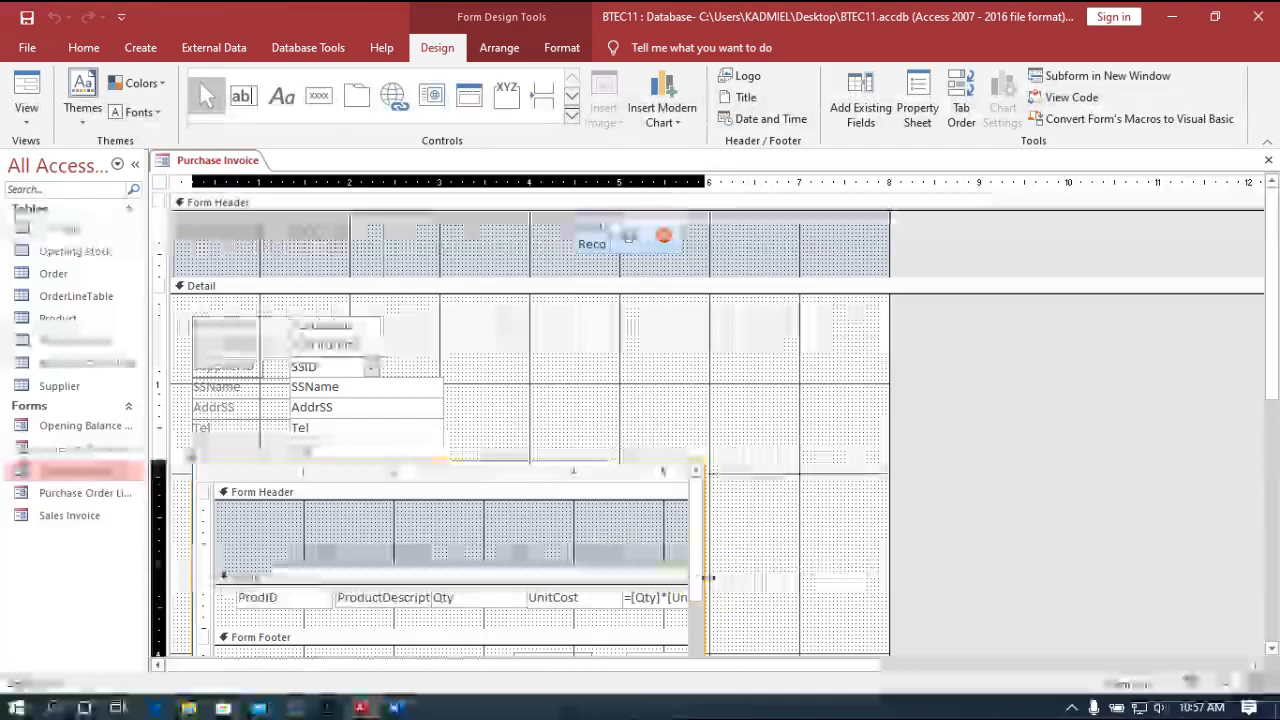
pyautogui.moveTo(792, 558); pyautogui.dragTo(830, 550)
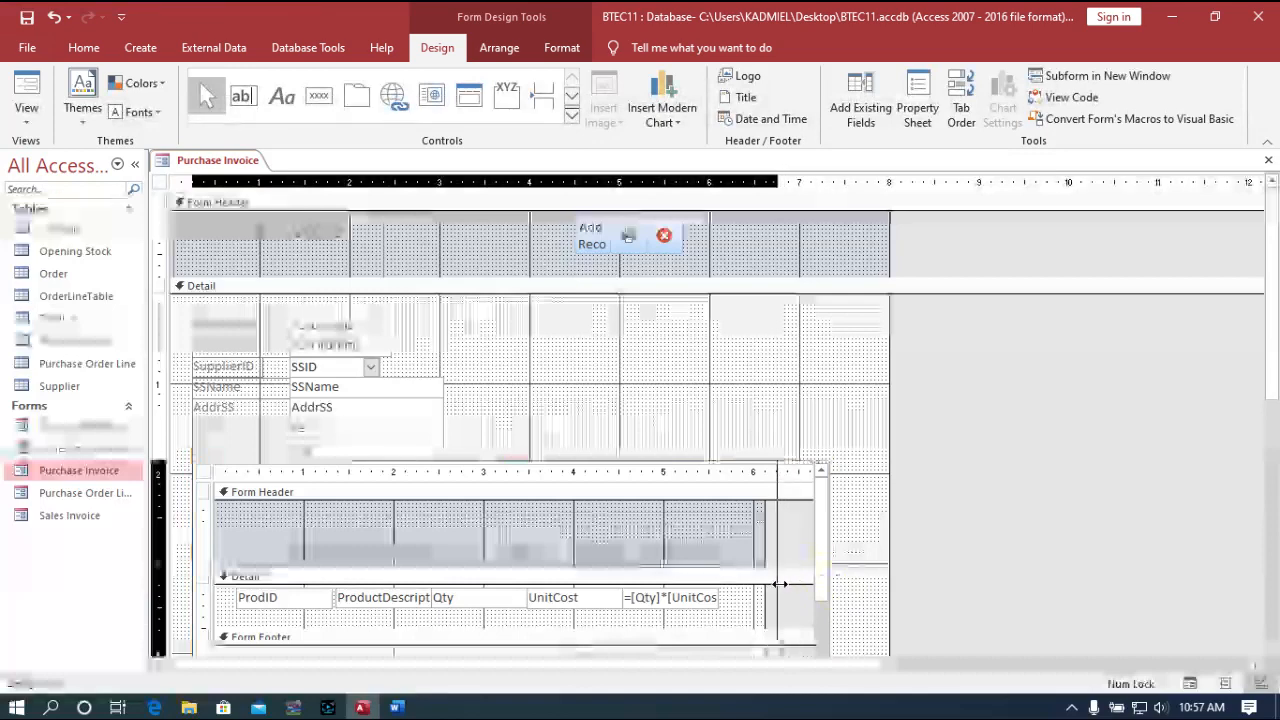
pyautogui.moveTo(780, 584); pyautogui.dragTo(767, 592)
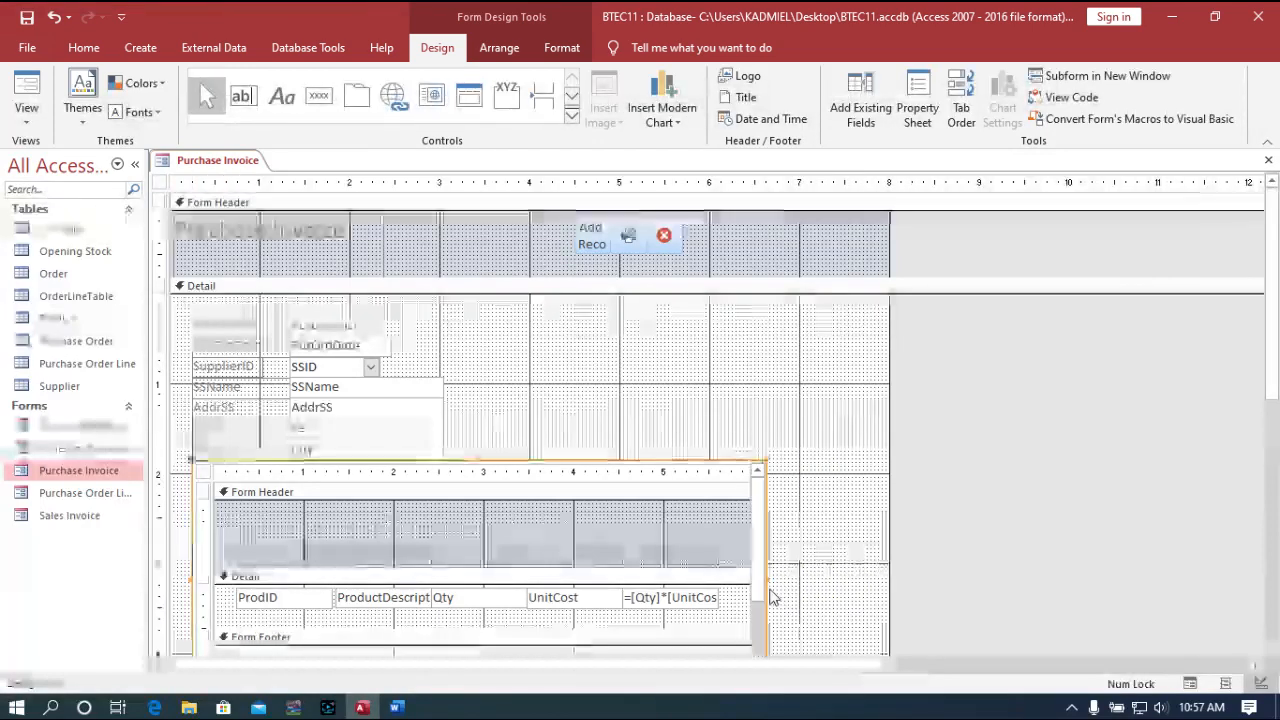
pyautogui.click(30, 14)
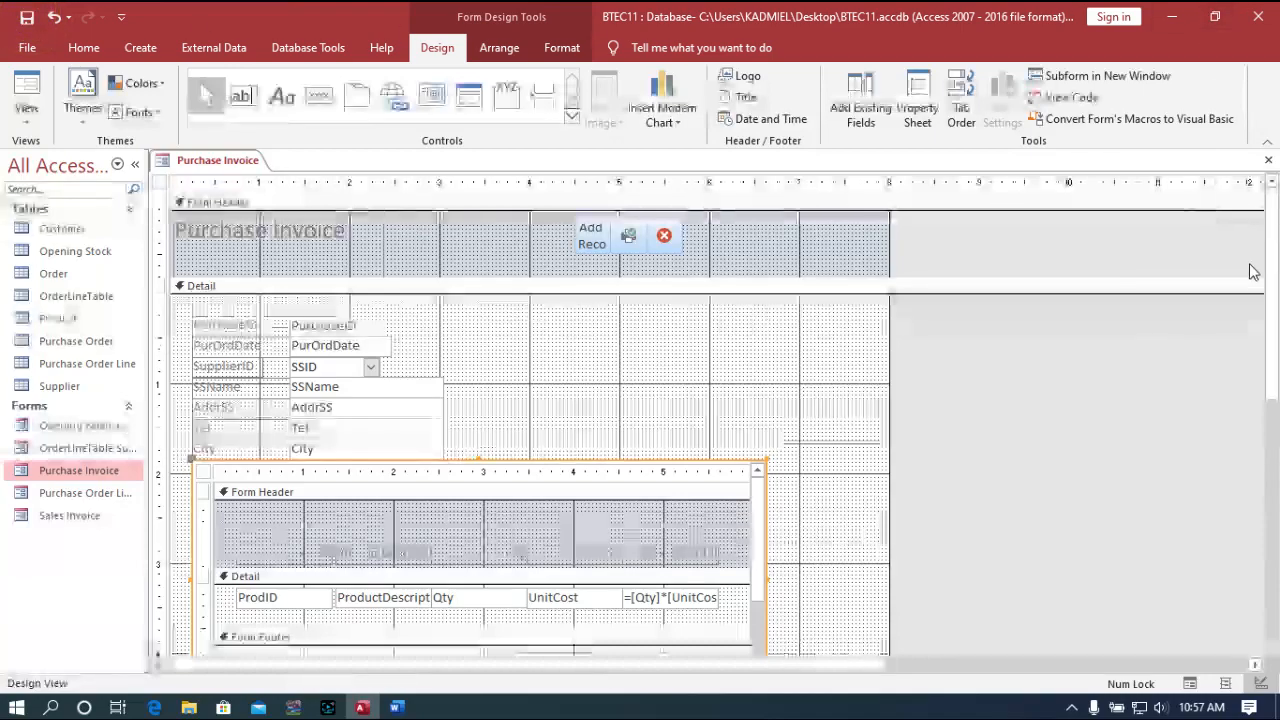
# Reduce the Purchase Invoice form's Detail section to about 5 inches high and the form to about 6.9 inches wide, and save
pyautogui.moveTo(1273, 281); pyautogui.dragTo(1278, 363)
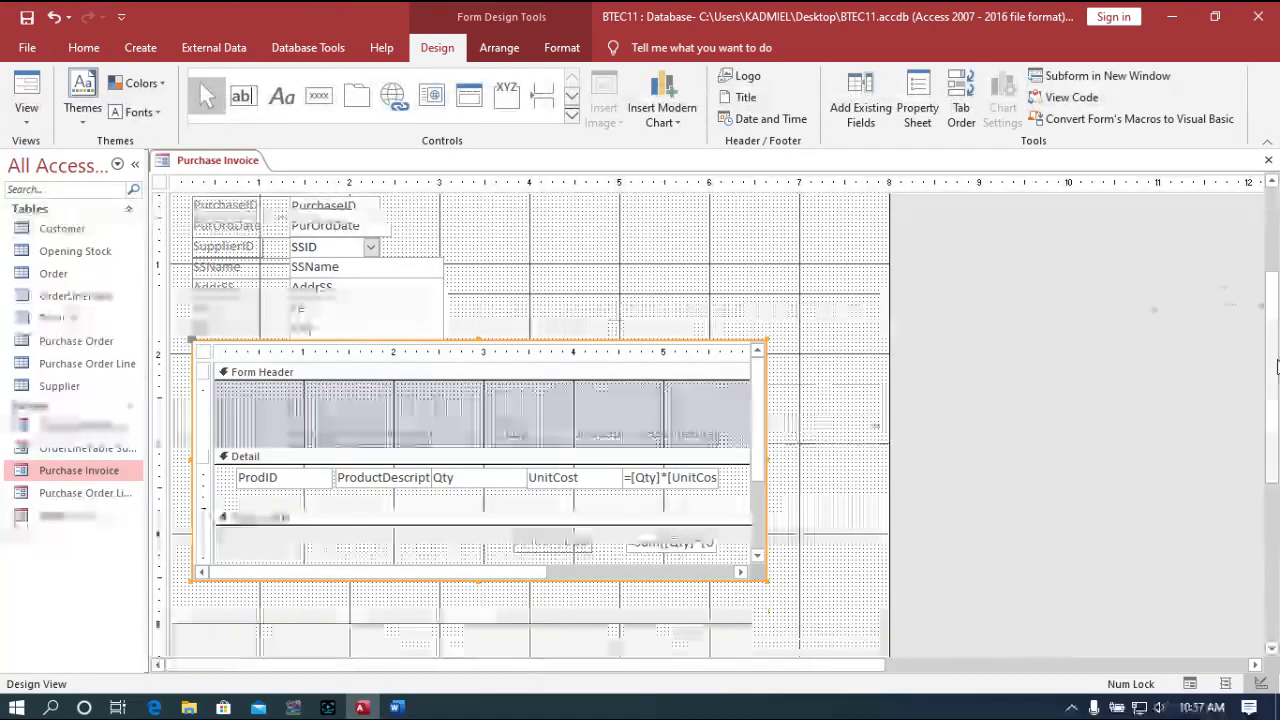
pyautogui.moveTo(1277, 366); pyautogui.dragTo(1270, 477)
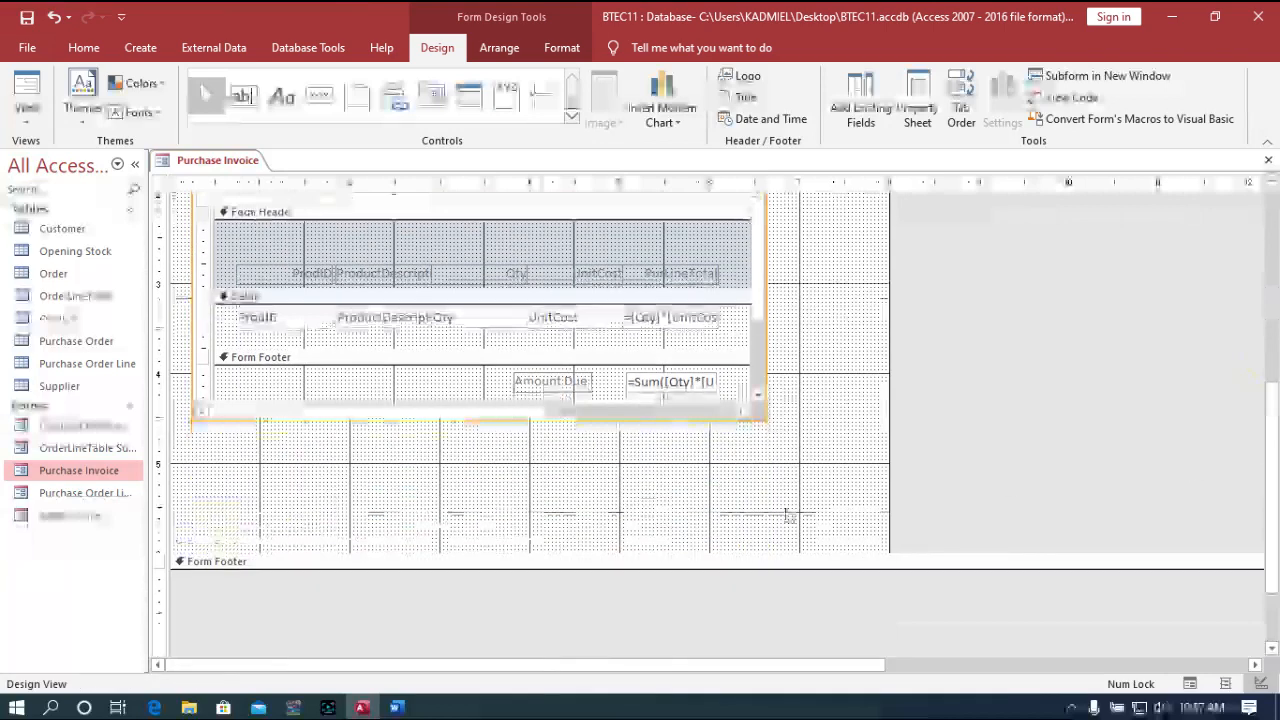
pyautogui.moveTo(449, 552); pyautogui.dragTo(489, 466)
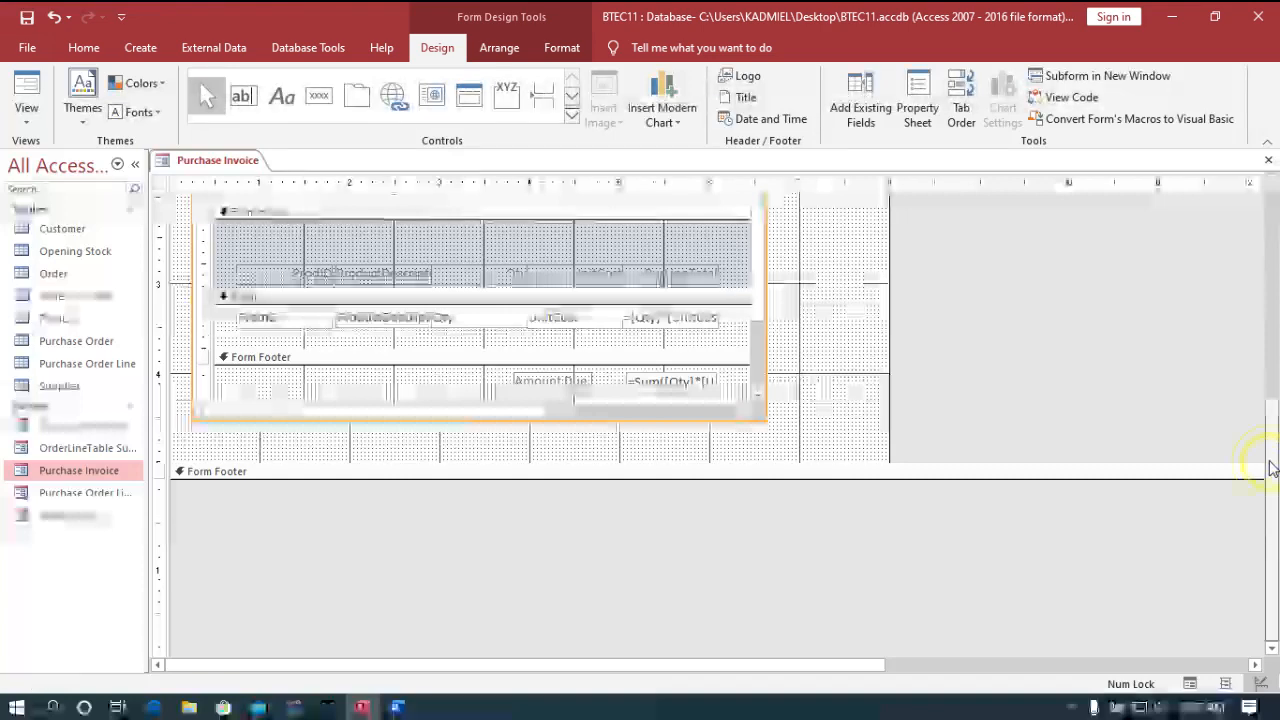
pyautogui.moveTo(1270, 467); pyautogui.dragTo(1246, 257)
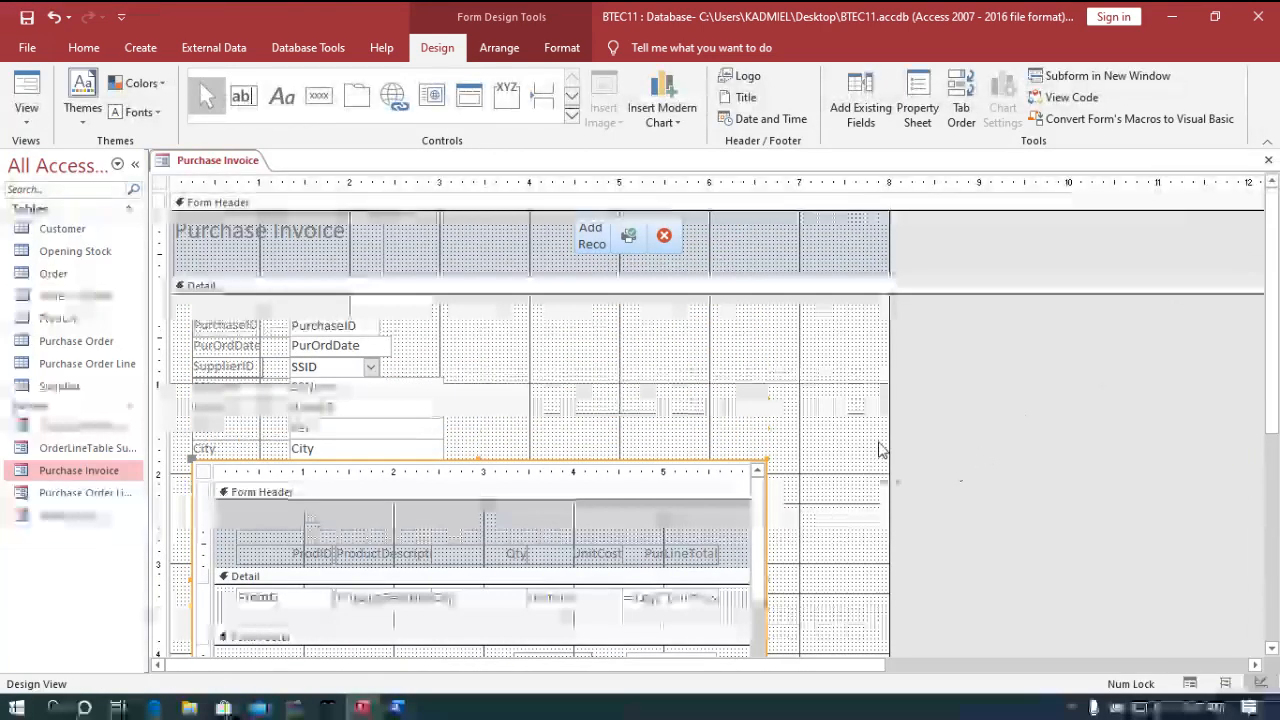
pyautogui.moveTo(888, 440); pyautogui.dragTo(791, 475)
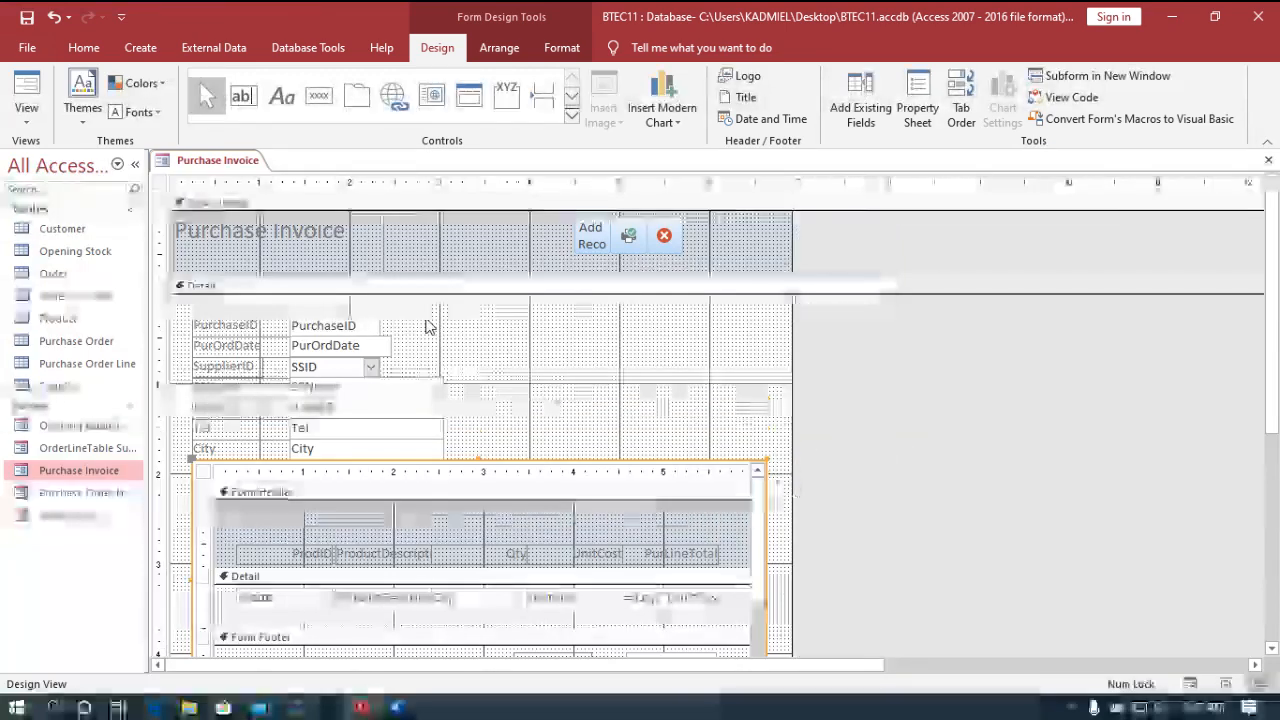
pyautogui.click(17, 18)
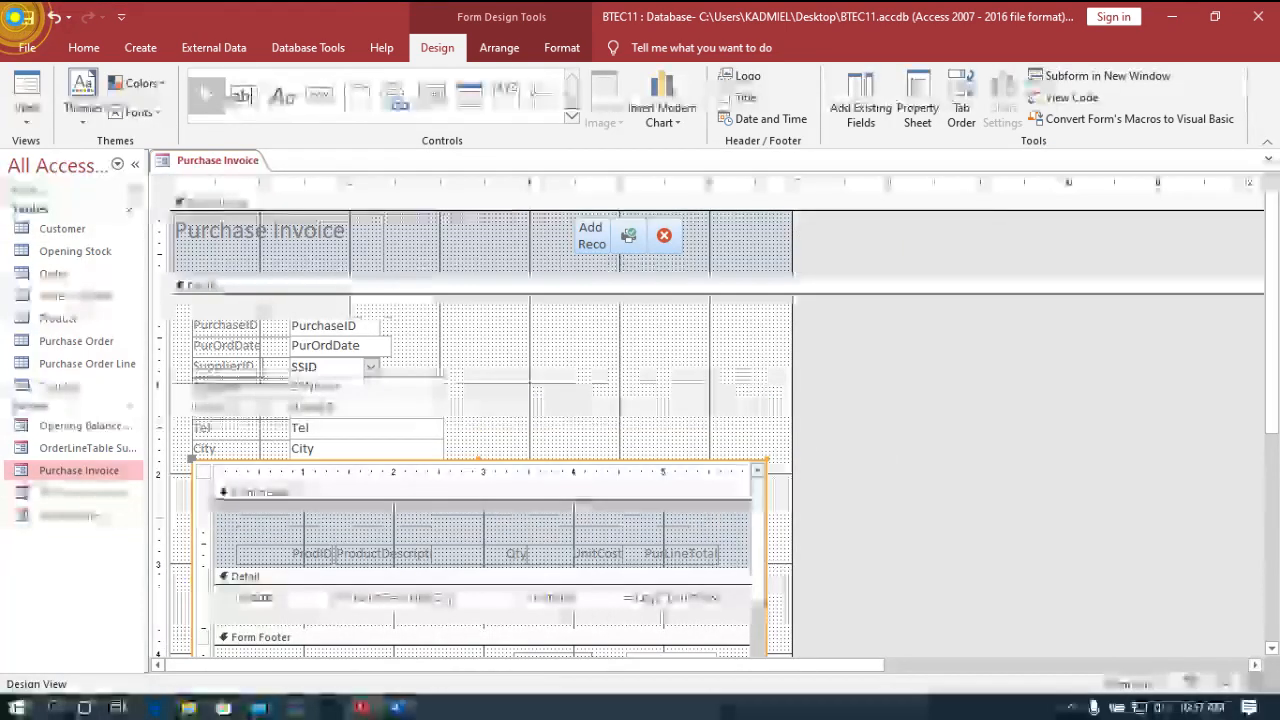
# Run the Purchase Invoice as a pop-up and enter the first order line with ProdID 1, Qty 50 and UnitCost 10
pyautogui.click(30, 85)
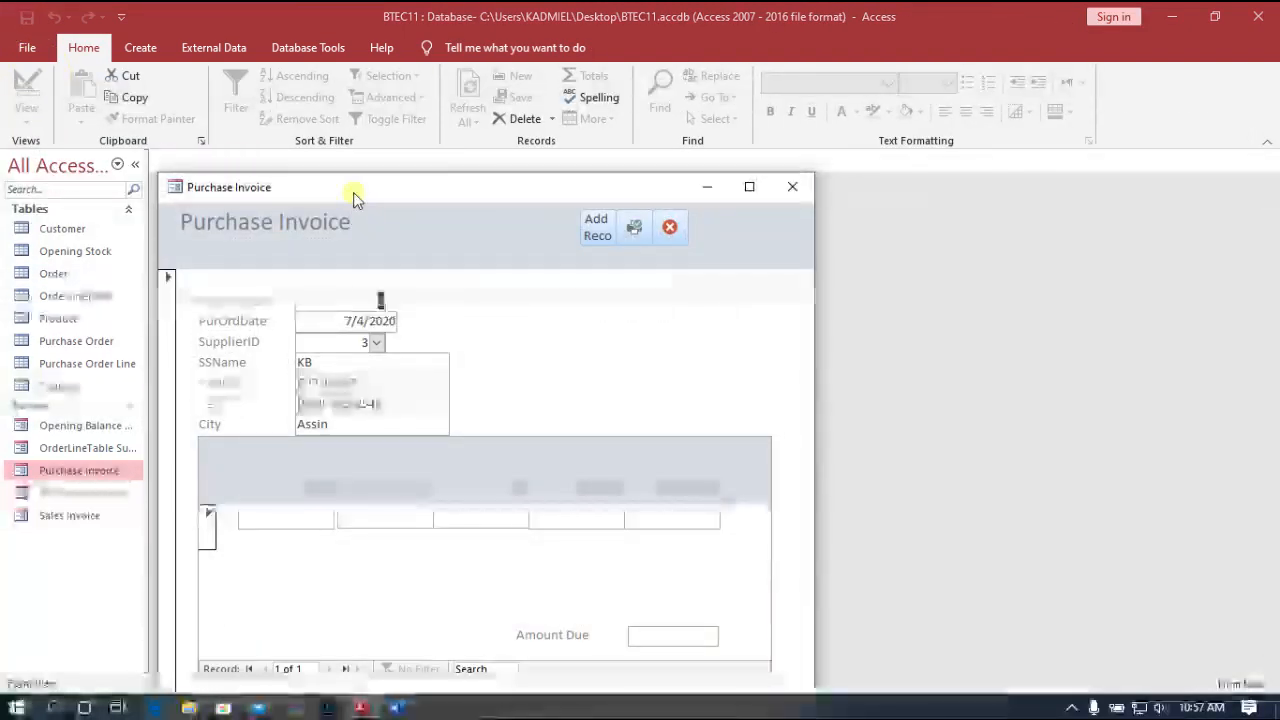
pyautogui.moveTo(354, 193); pyautogui.dragTo(475, 87)
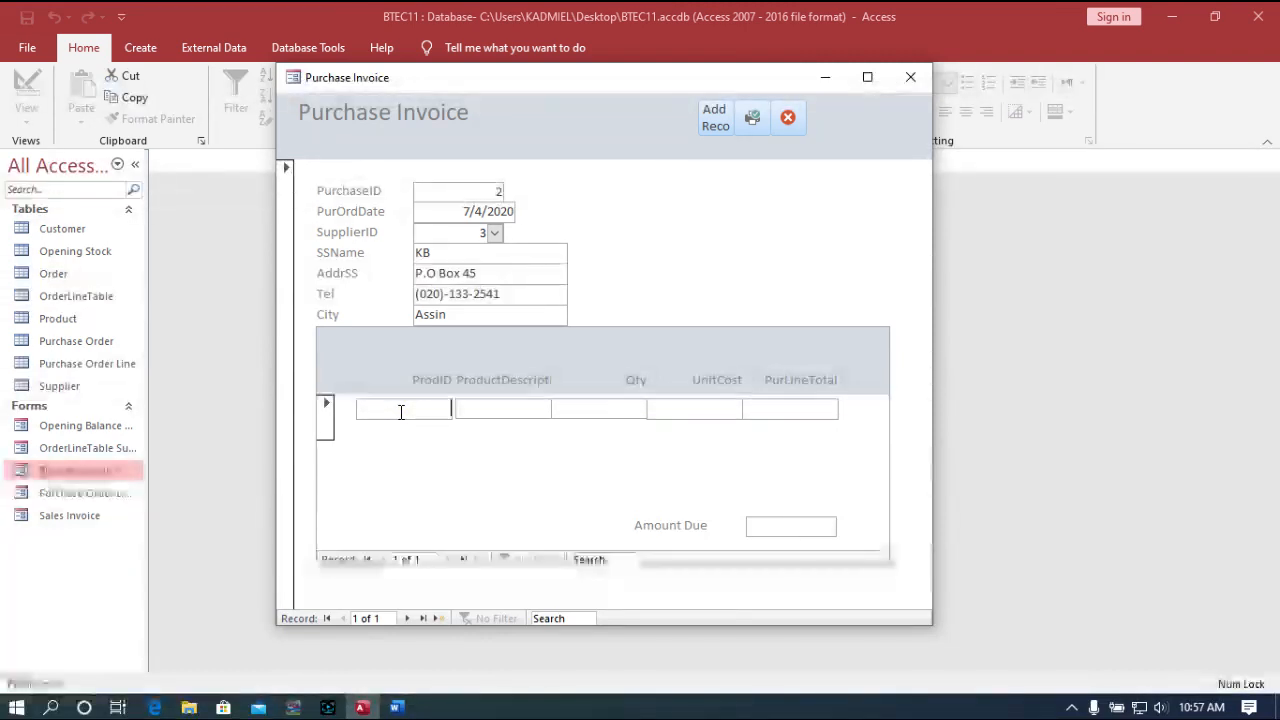
pyautogui.write('1')
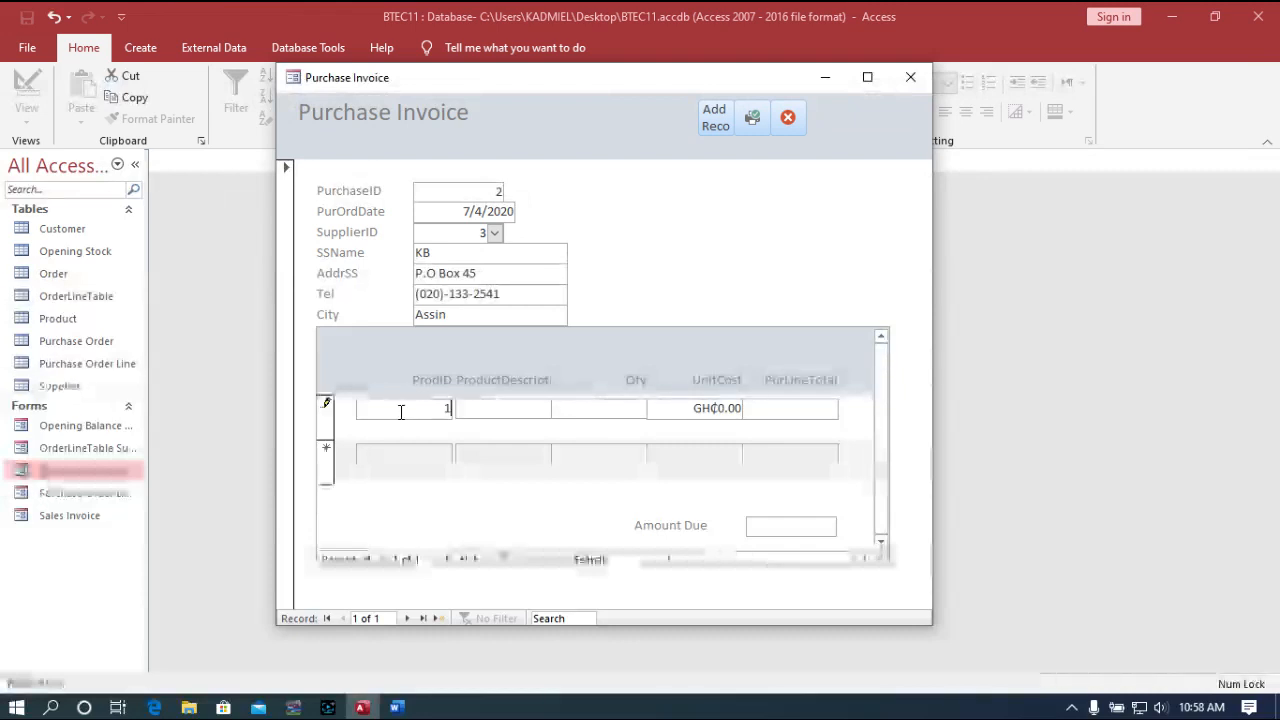
pyautogui.press('Tab')
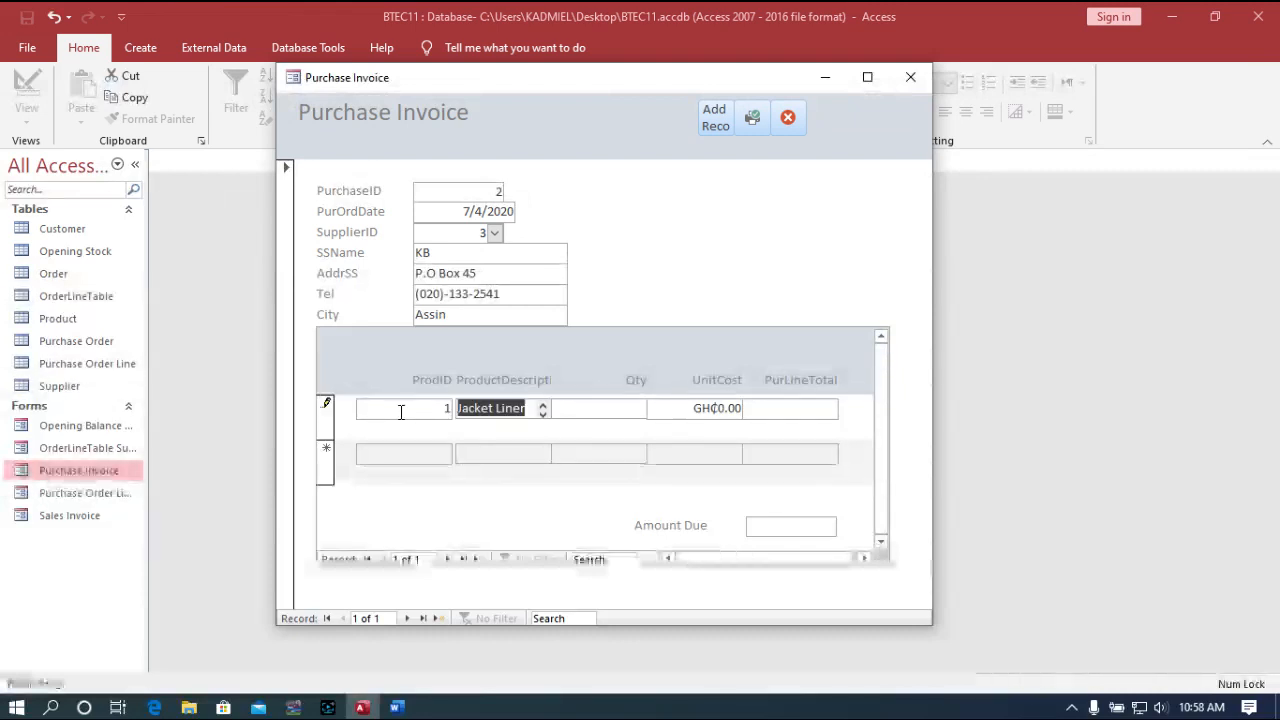
pyautogui.click(628, 405)
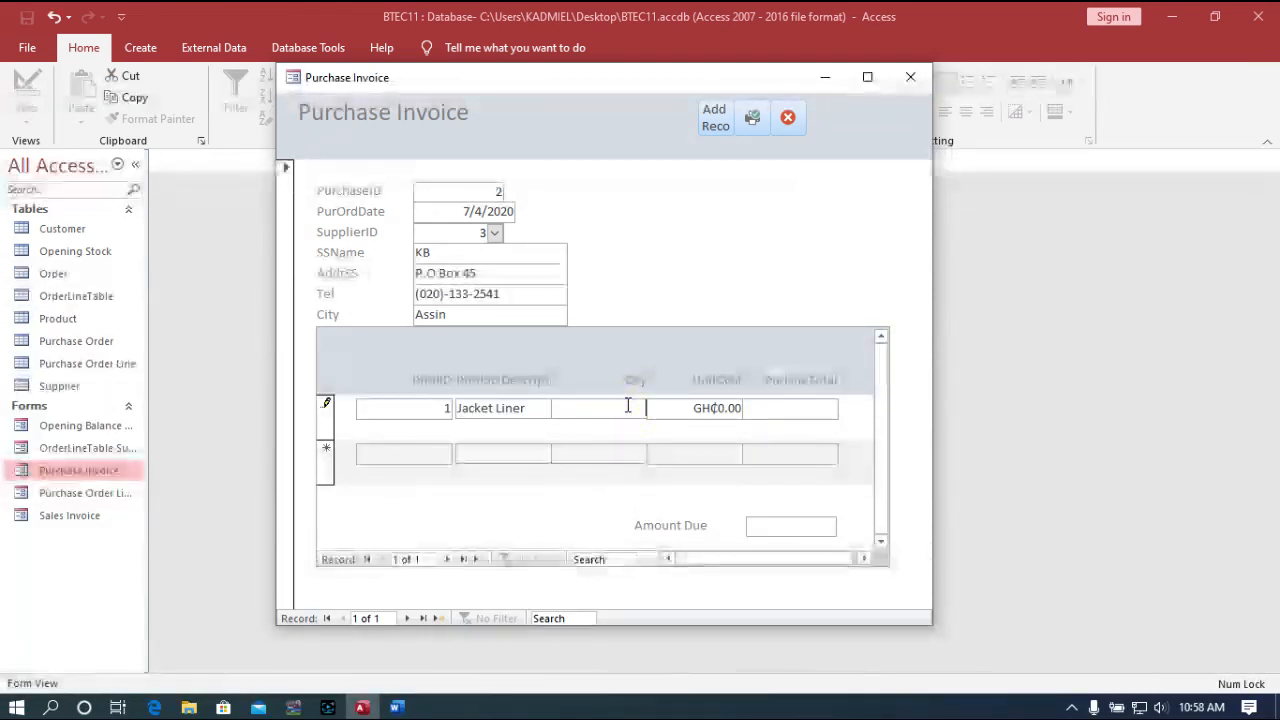
pyautogui.write('50')
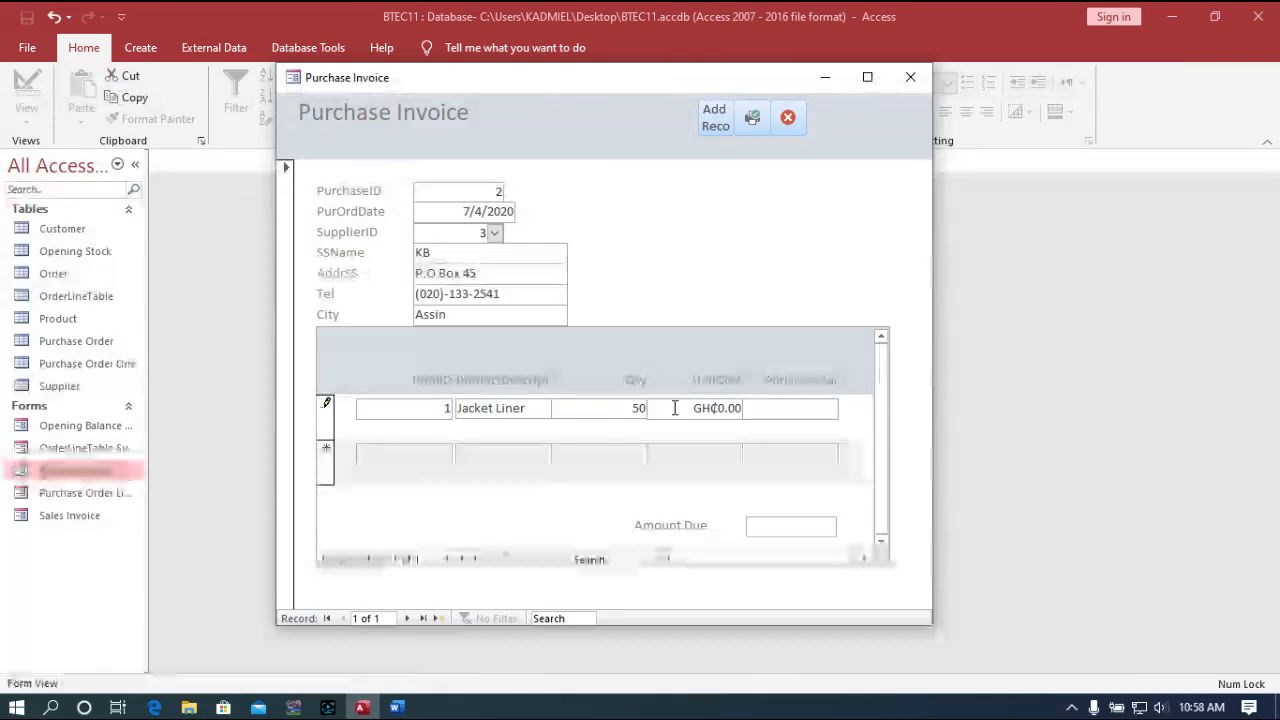
pyautogui.click(722, 408)
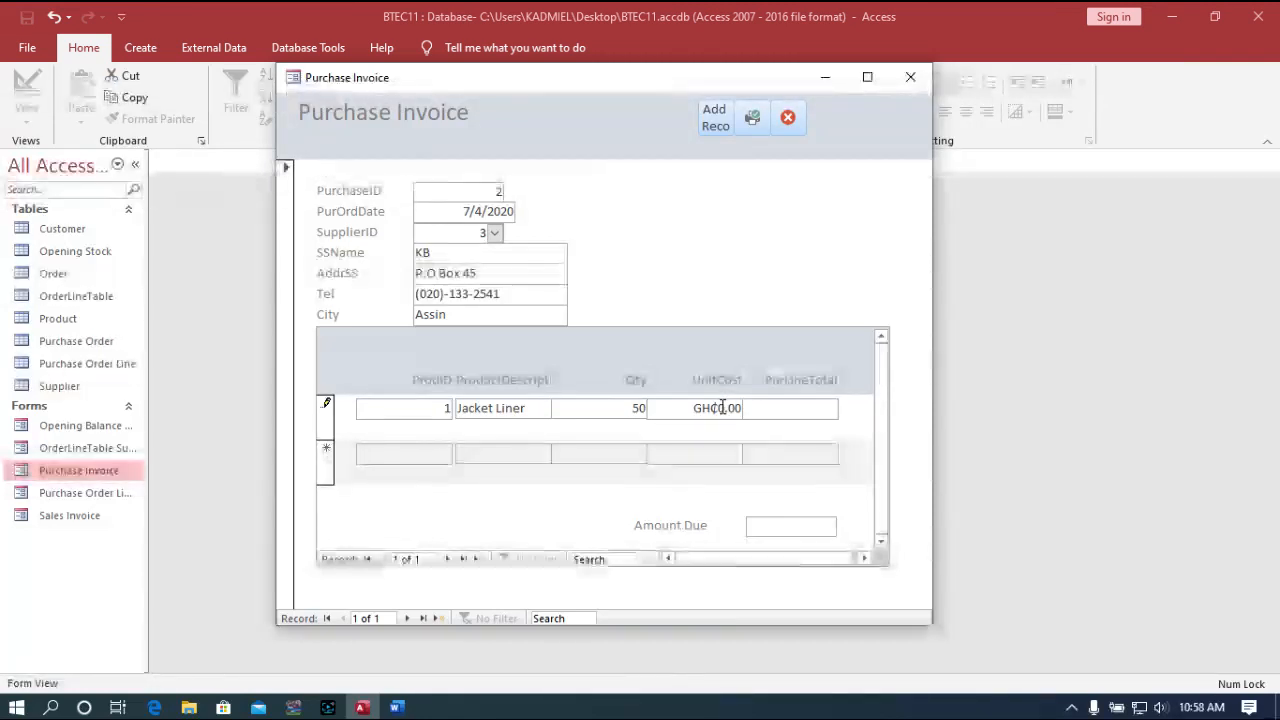
pyautogui.press('Tab')
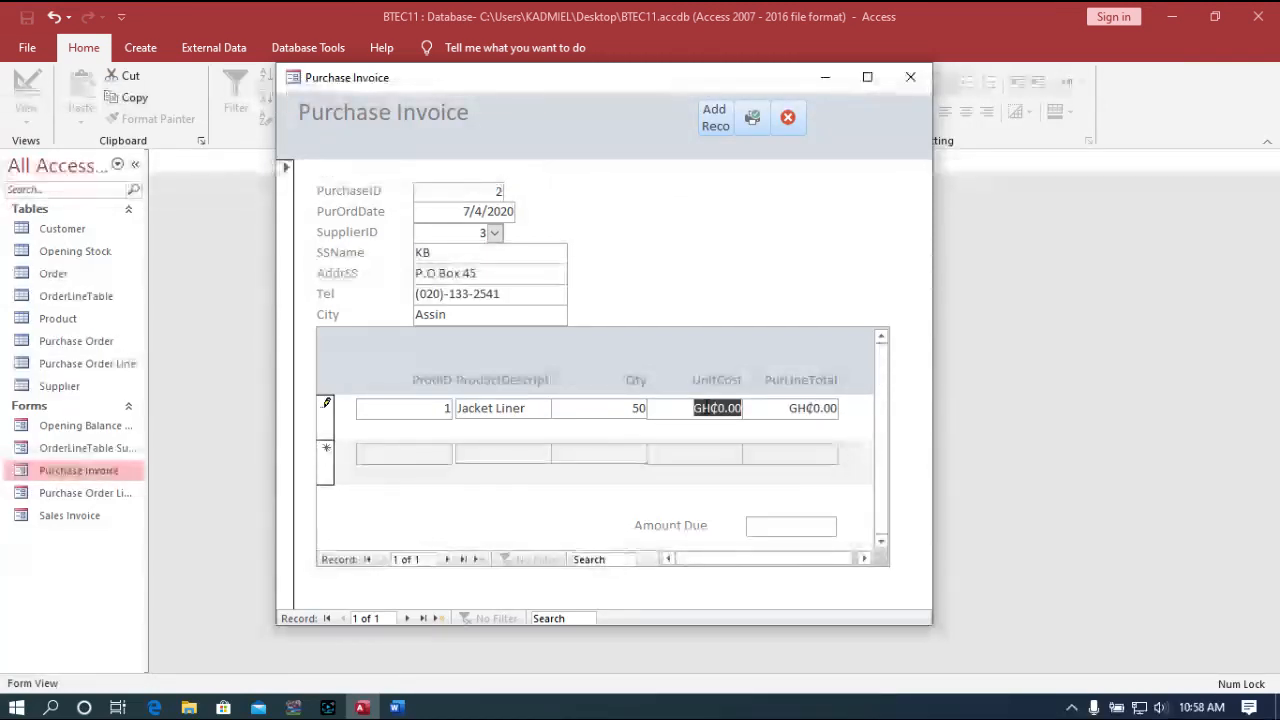
pyautogui.press('Tab')
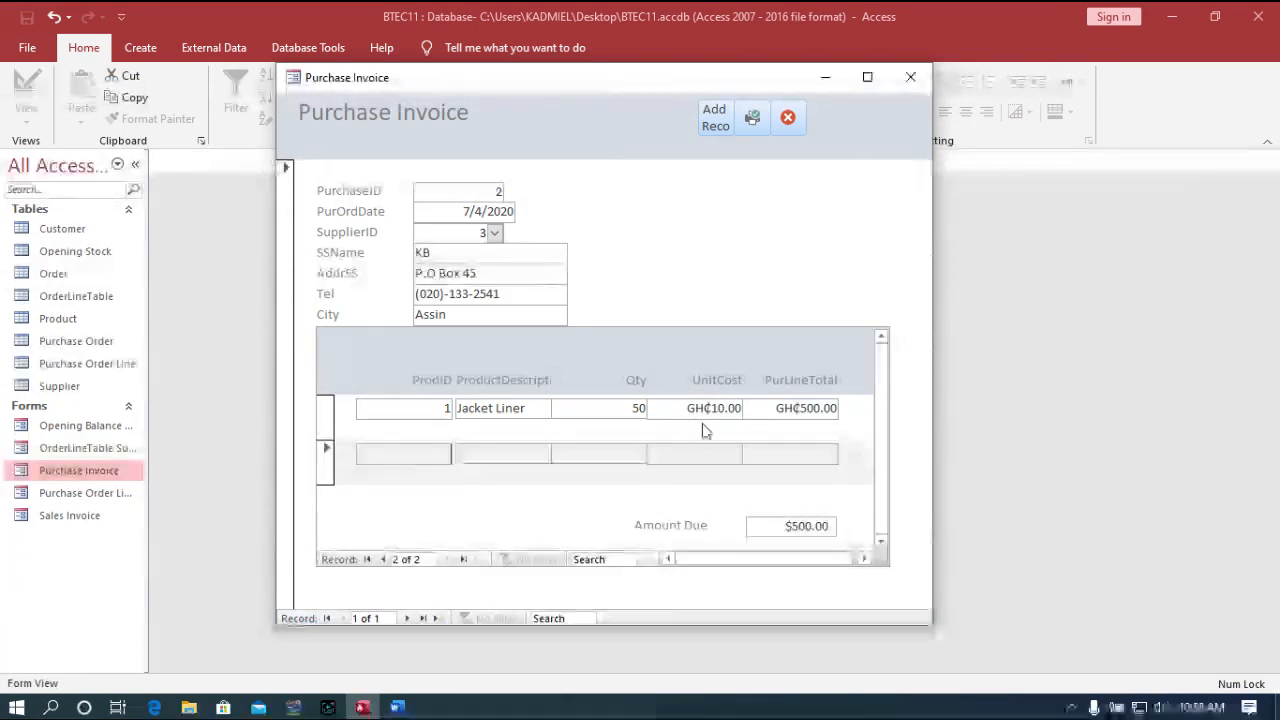
# Enter a second order line with ProdID 2, Qty 100 and UnitCost 50
pyautogui.write('2')
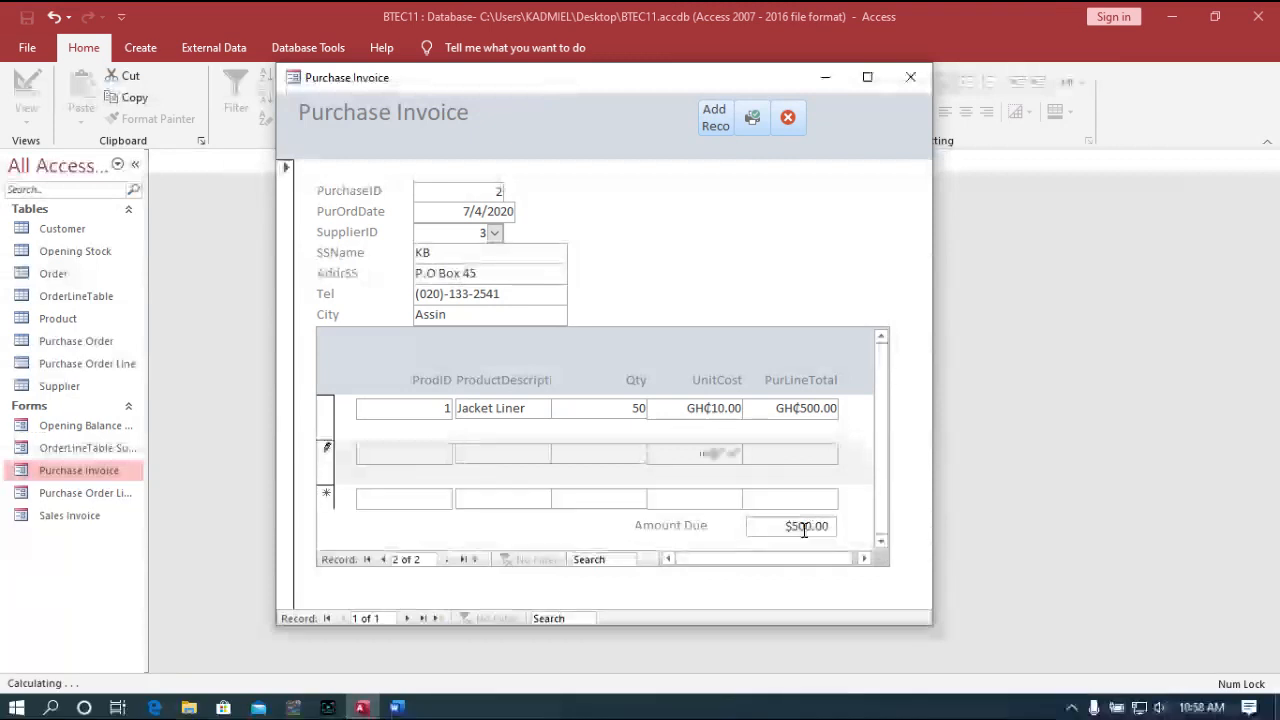
pyautogui.press('Tab')
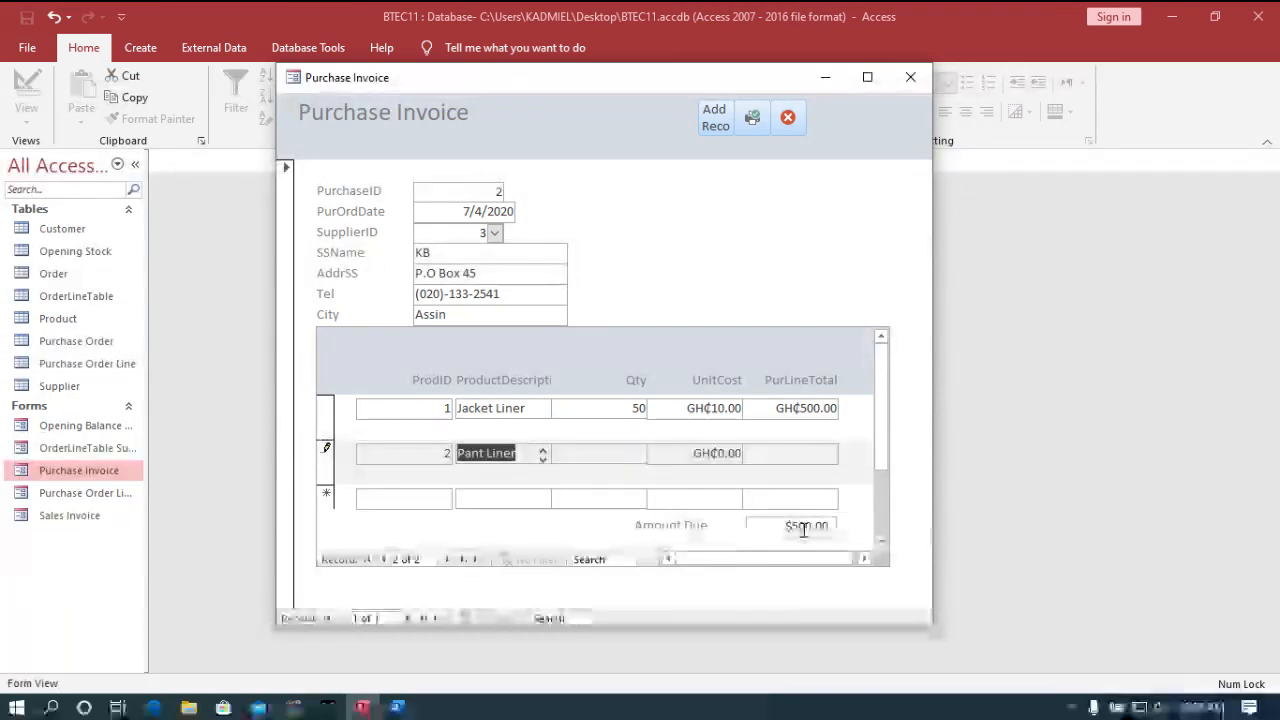
pyautogui.press('Tab')
pyautogui.write('10')
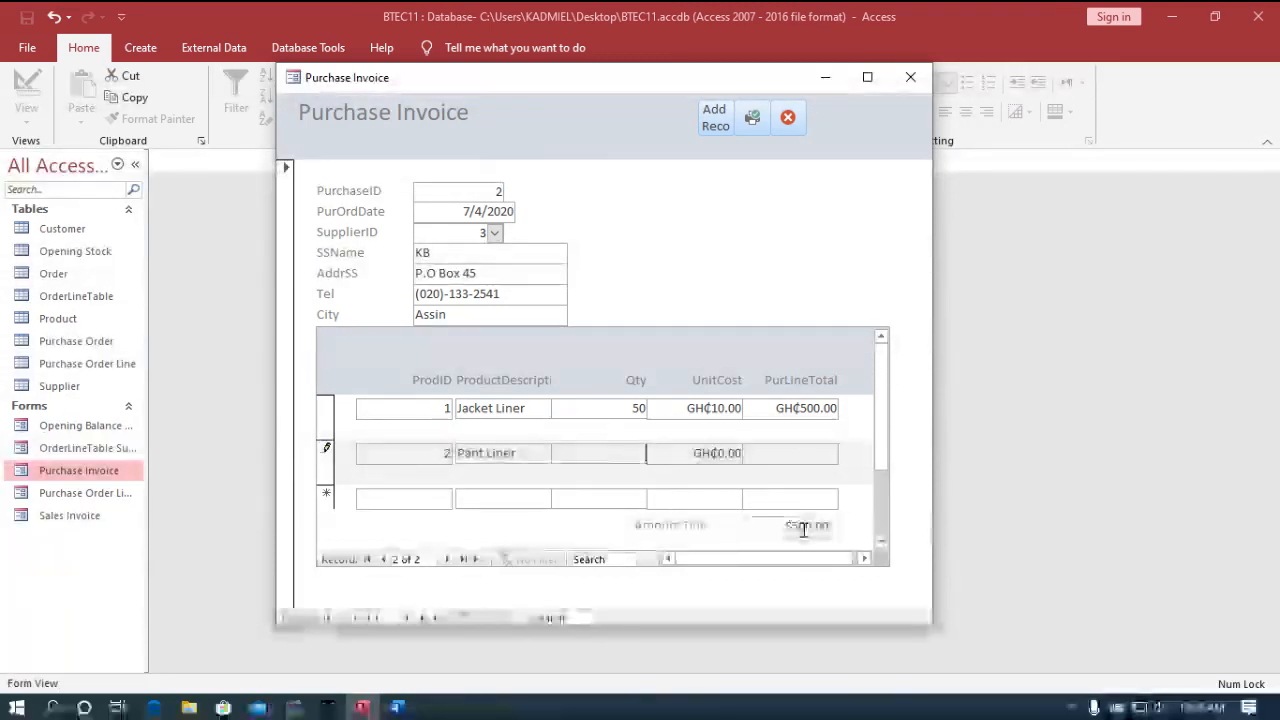
pyautogui.write('0')
pyautogui.press('Tab')
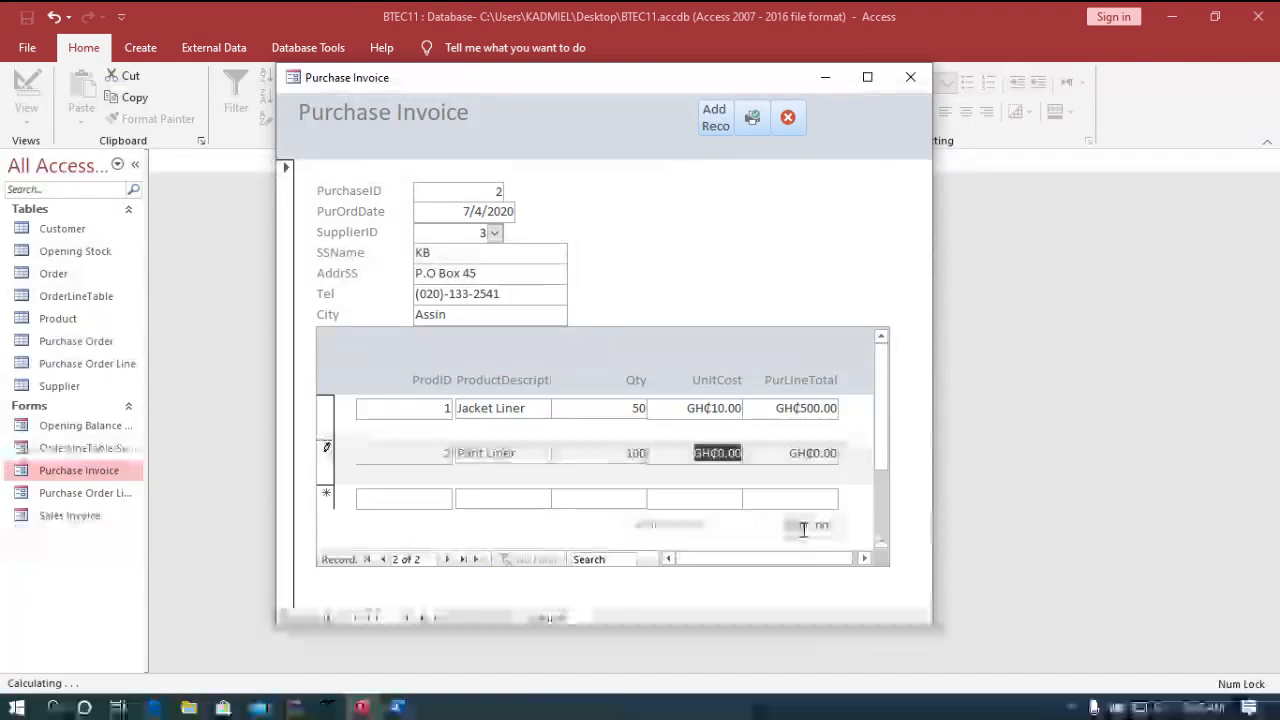
pyautogui.write('50')
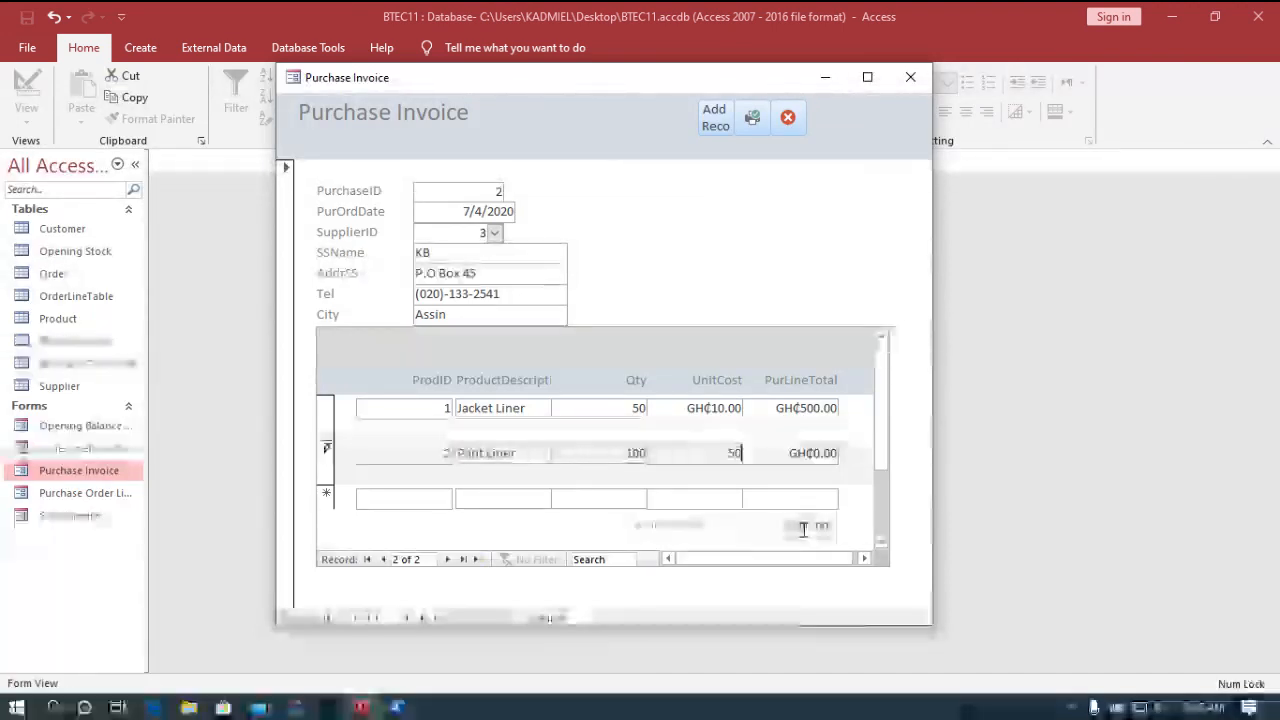
pyautogui.press('Tab')
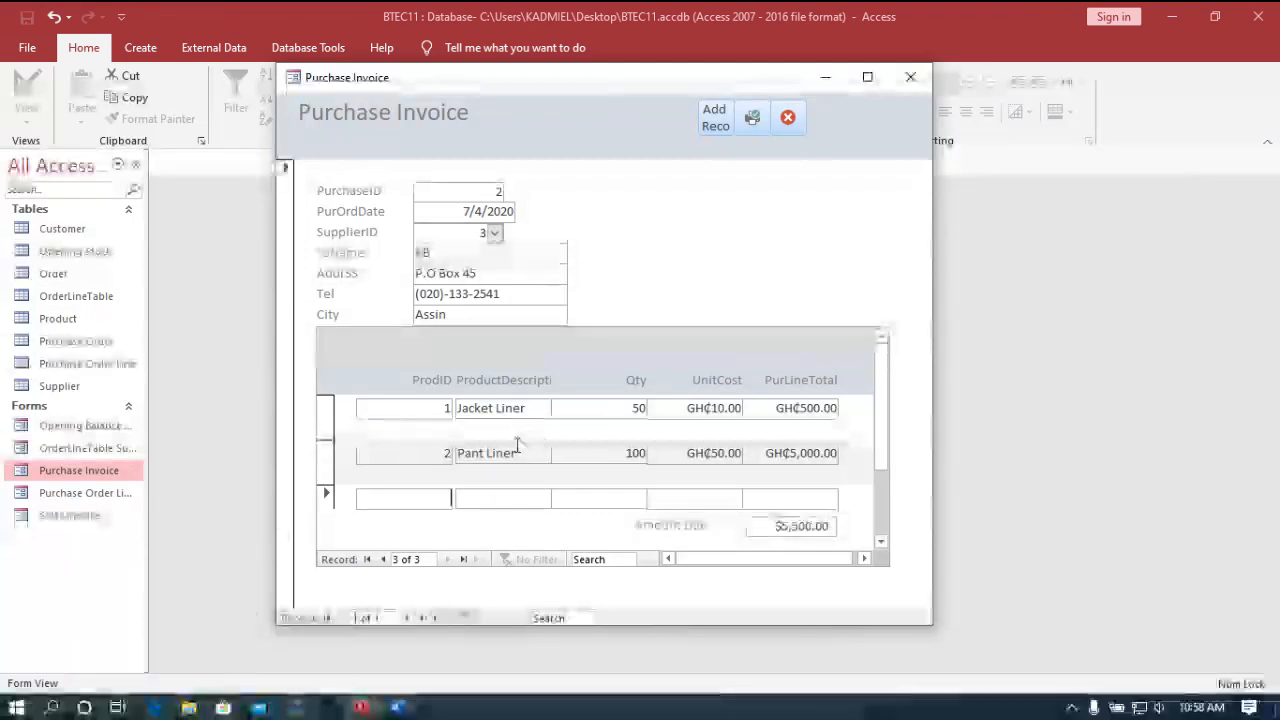
# Test the invoice form's own add-record, print and close commands, cancelling the print
pyautogui.click(715, 118)
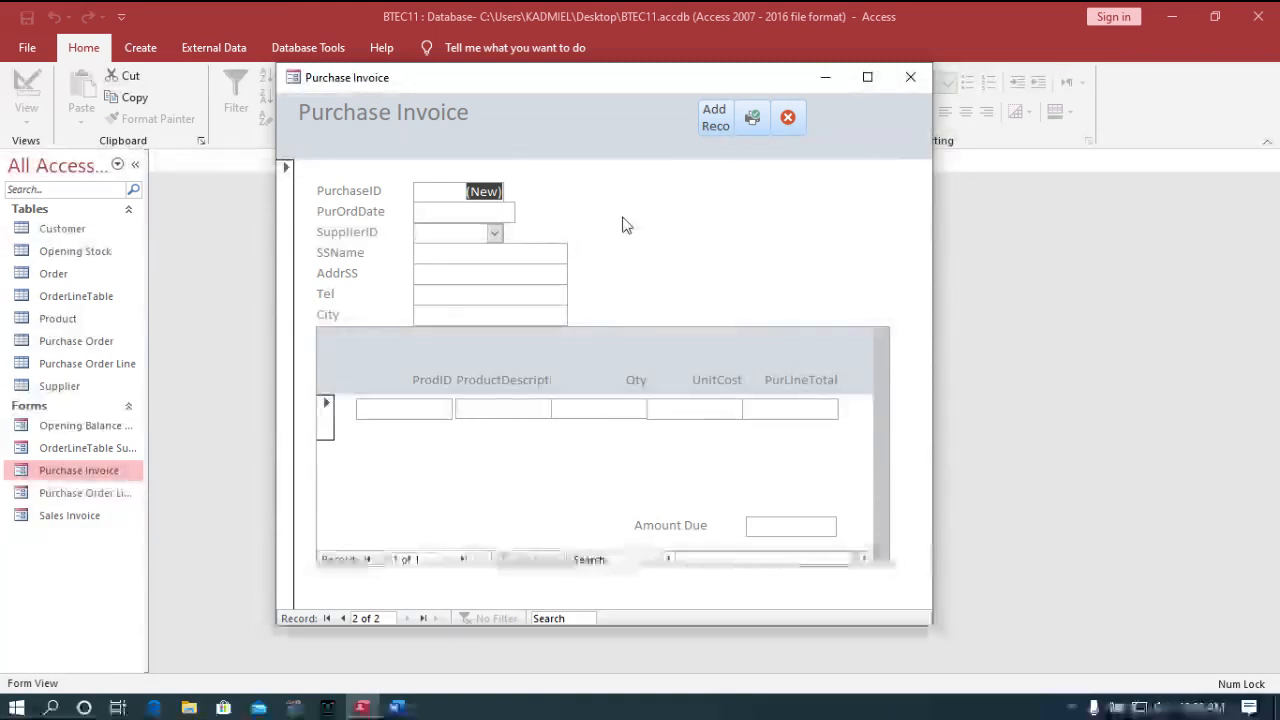
pyautogui.click(765, 119)
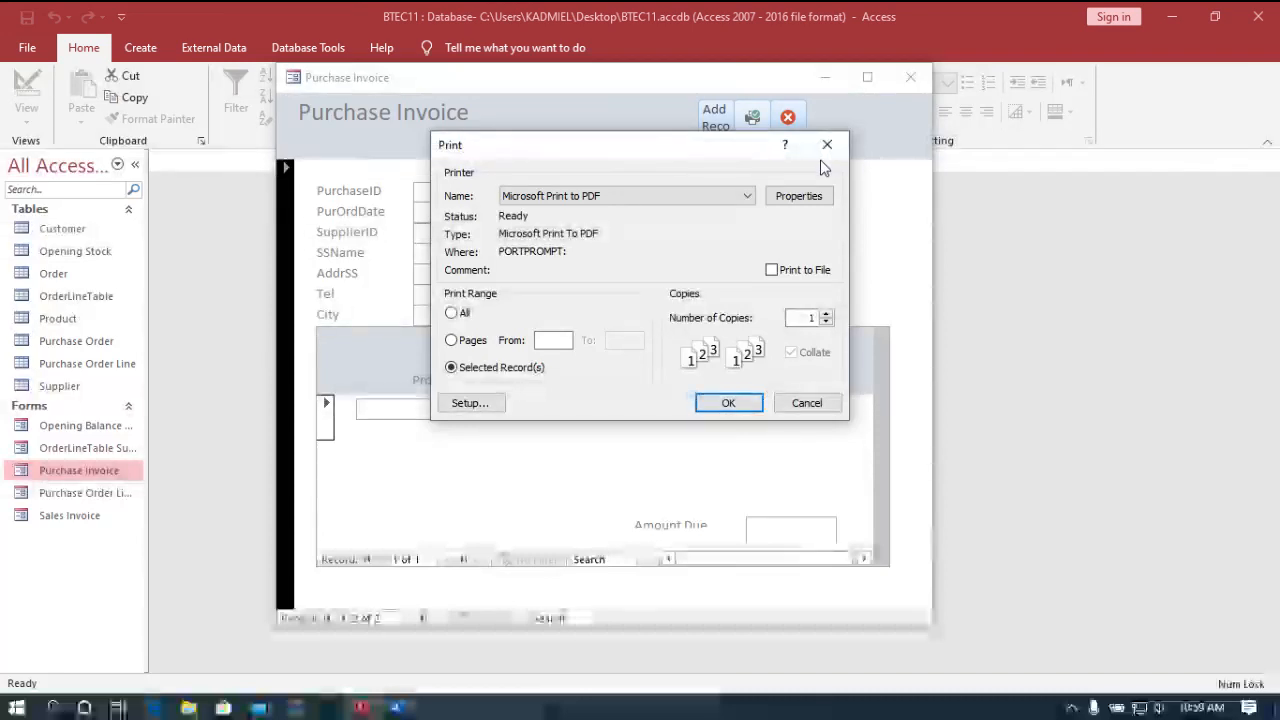
pyautogui.click(827, 145)
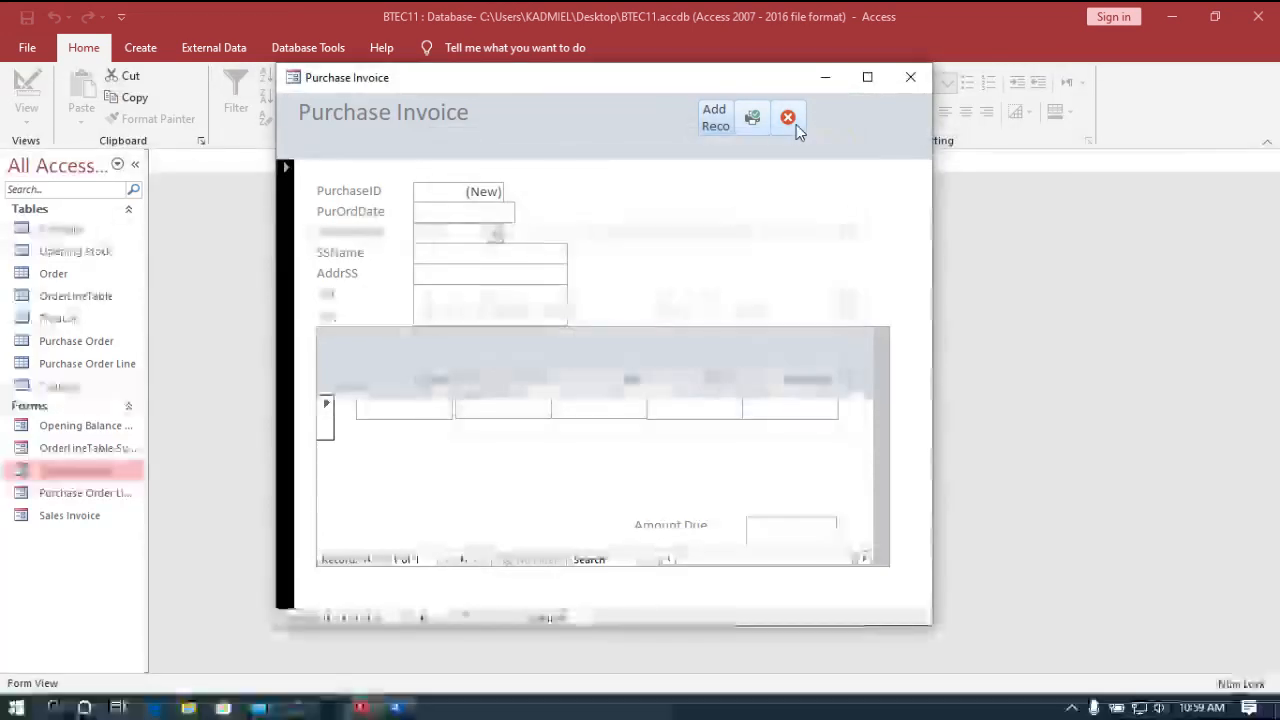
pyautogui.click(796, 124)
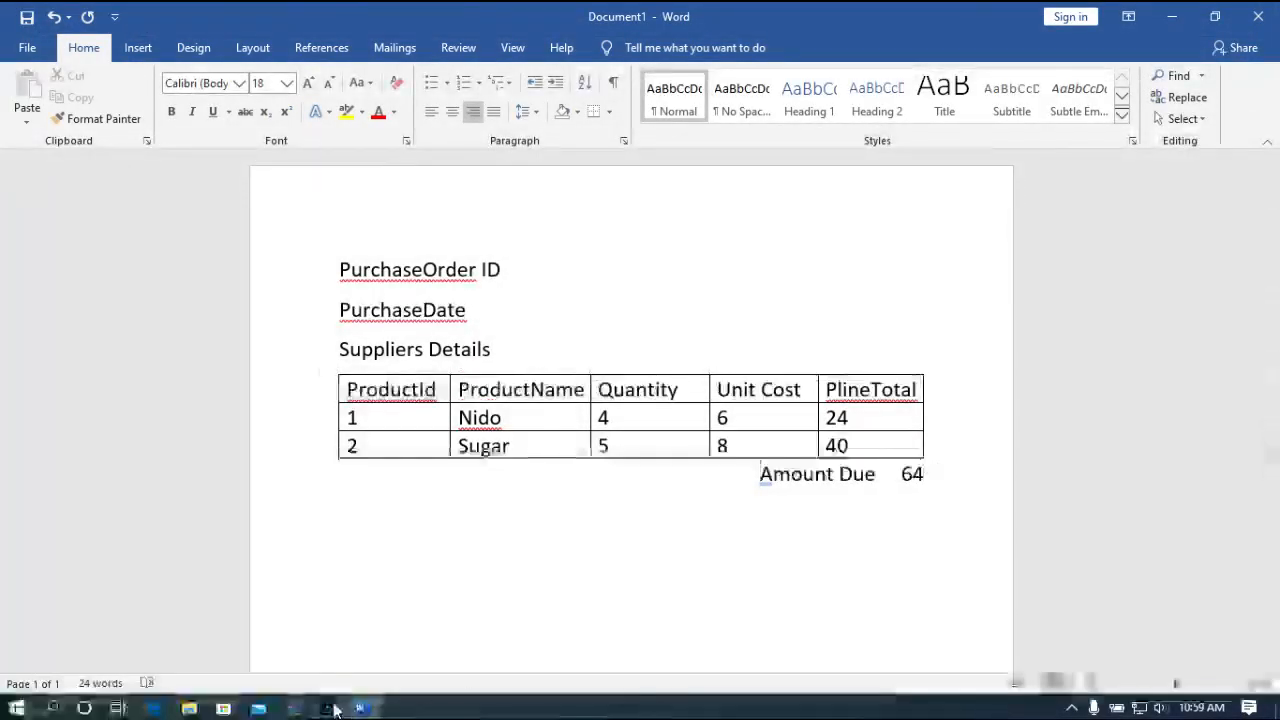
pyautogui.click(333, 709)
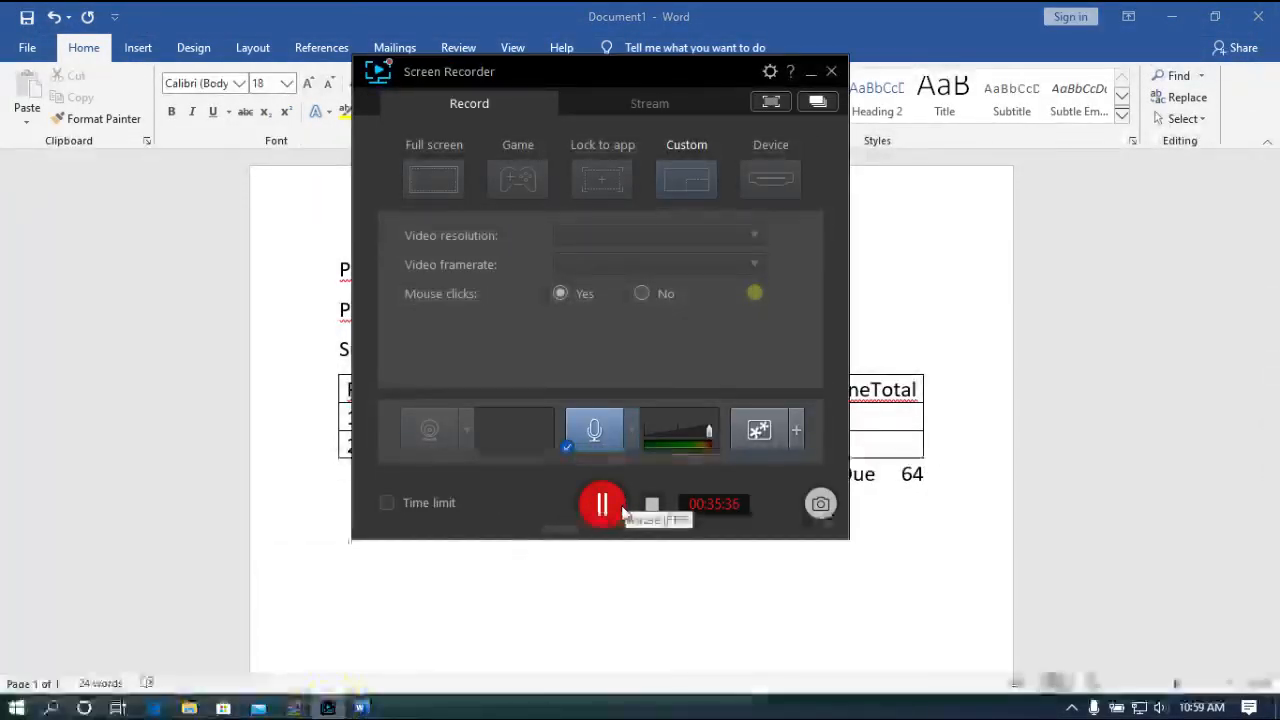